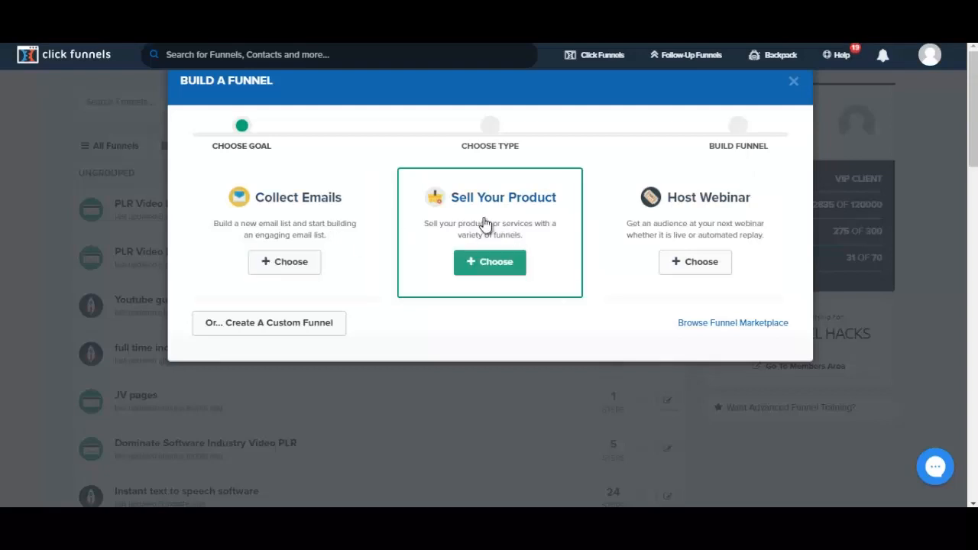
Build a Sales Funnel for selling a product and name it "sample ft income"
left_click(499, 263)
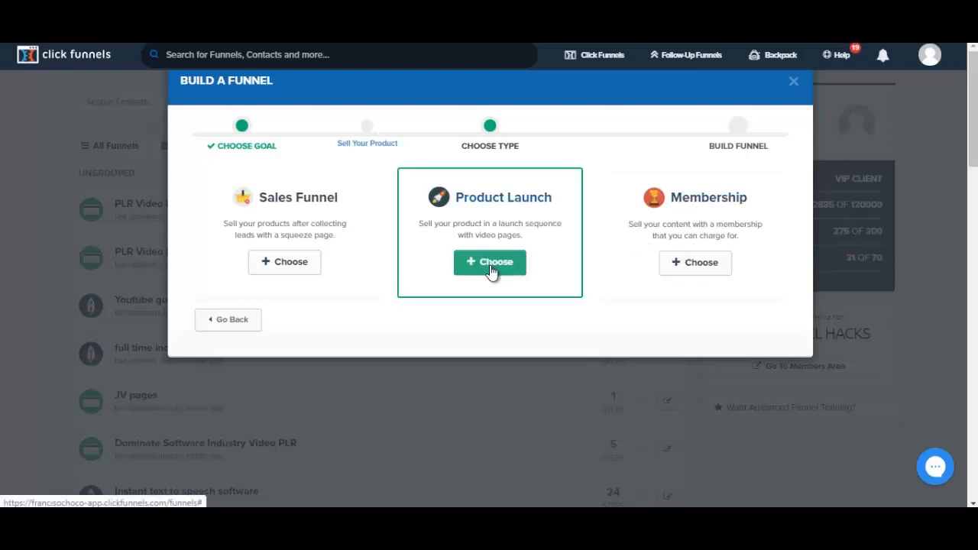
left_click(299, 263)
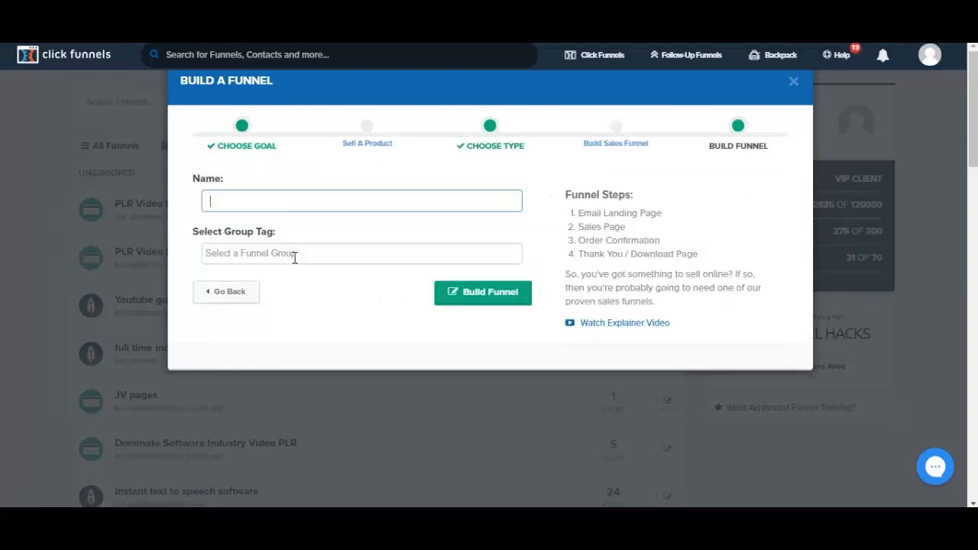
type("sample ft income")
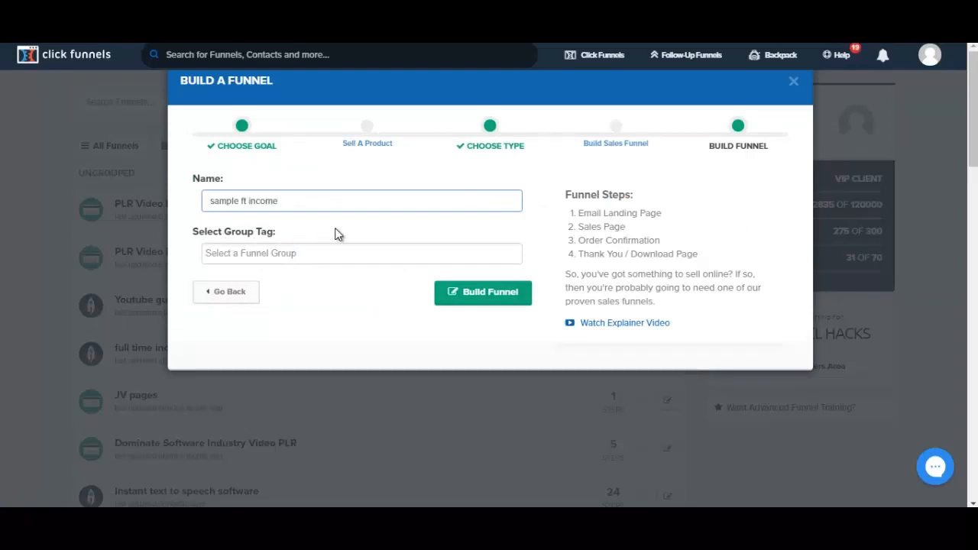
left_click(479, 295)
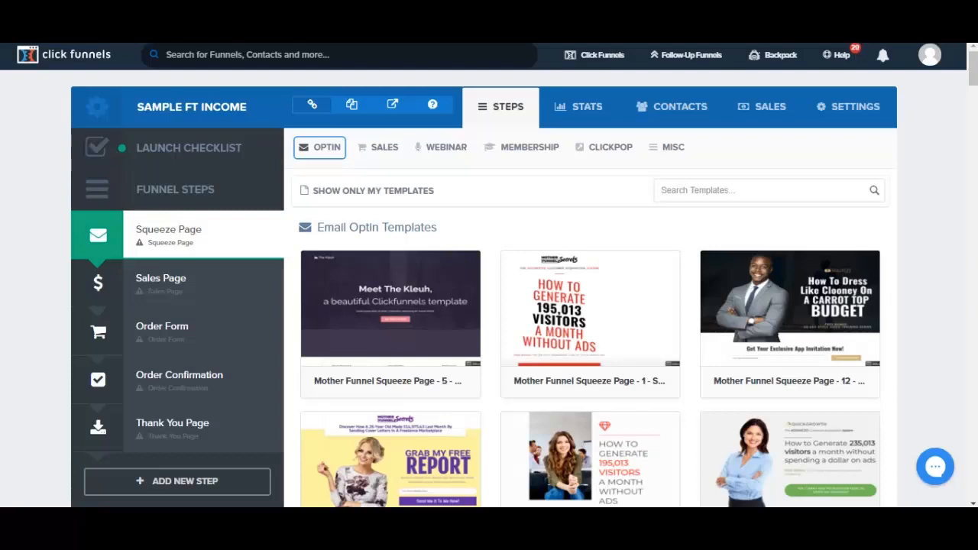
Preview the first email optin template, Mother Funnel Squeeze Page - 5, and return to the template list
scroll(590, 306, "down", 8)
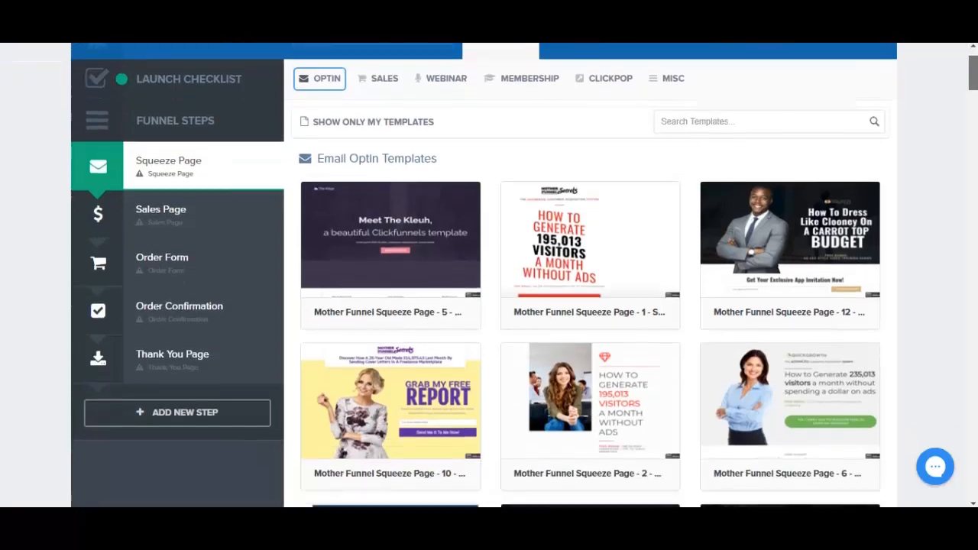
scroll(390, 229, "up", 8)
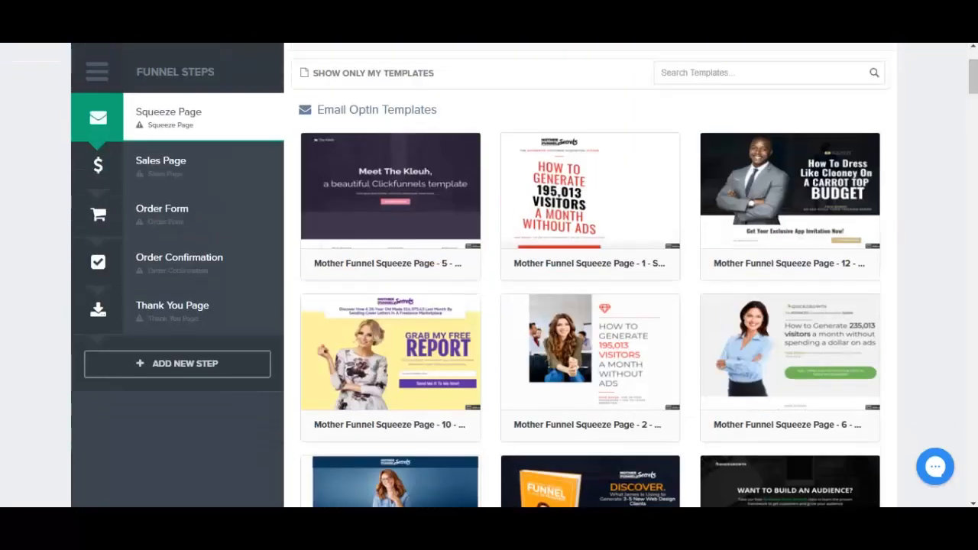
mouse_move(391, 229)
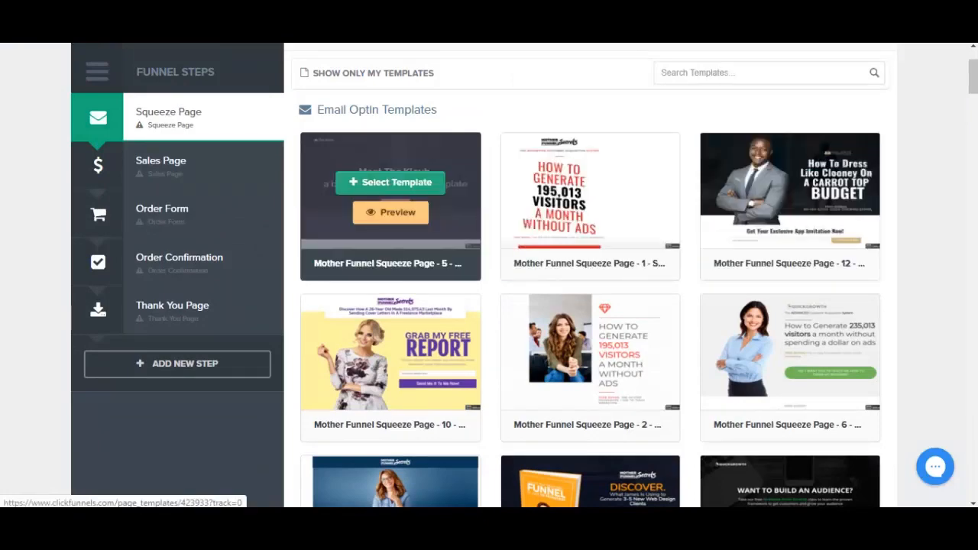
left_click(391, 212)
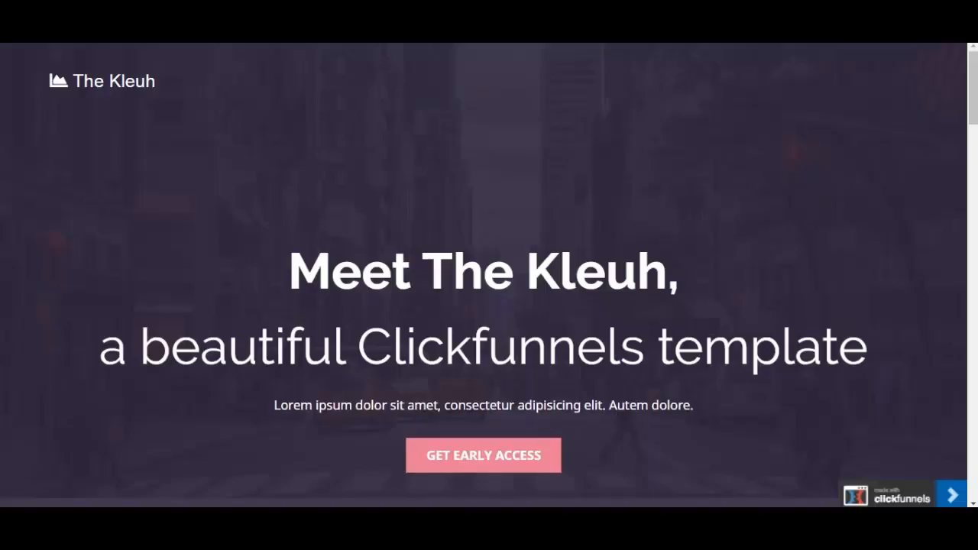
key("ctrl+w")
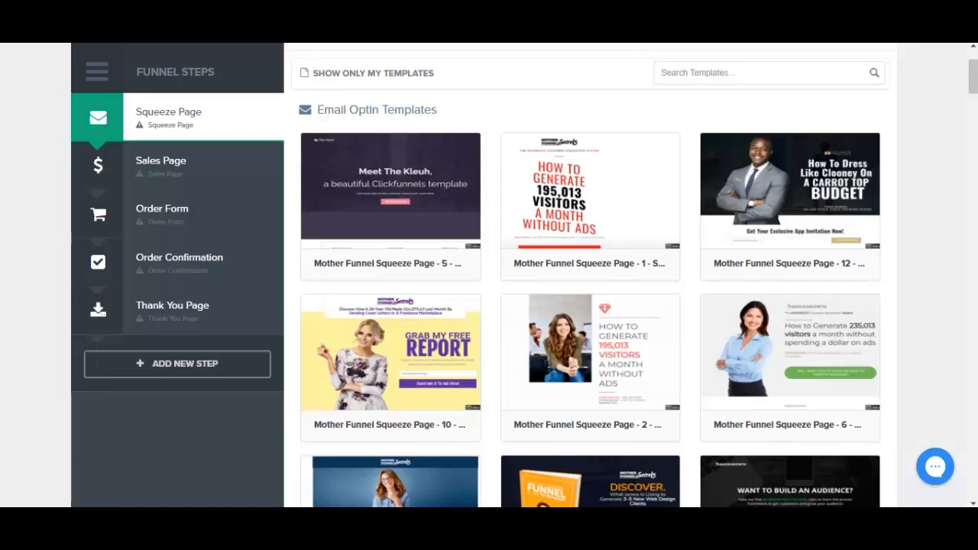
Preview the Mother Funnel Vintage Squeeze - 4 template and select it for the Squeeze Page step
scroll(590, 275, "down", 8)
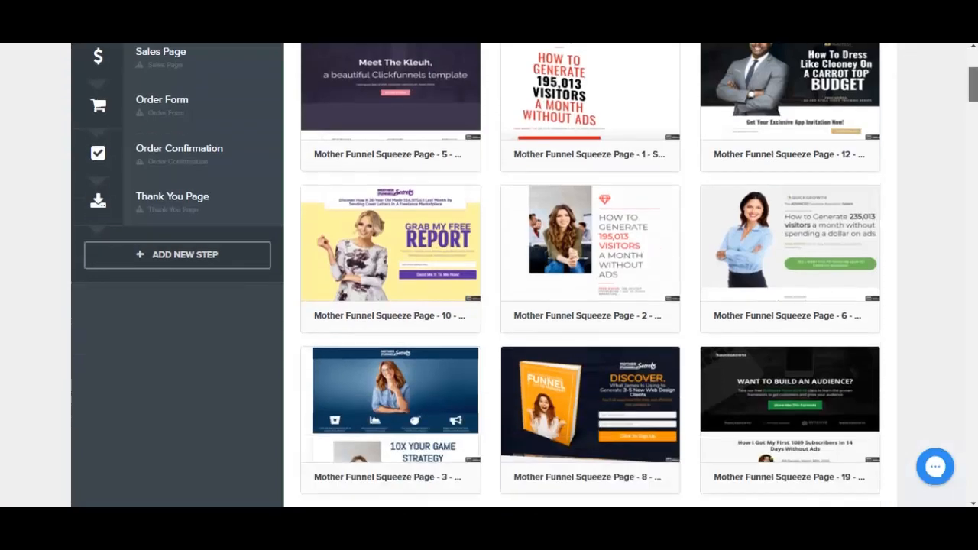
scroll(590, 275, "down", 2)
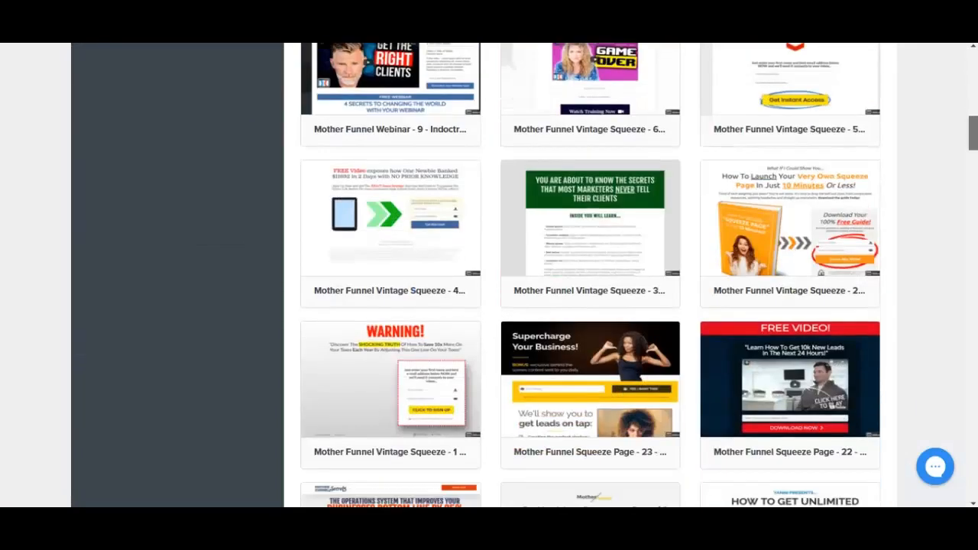
mouse_move(391, 211)
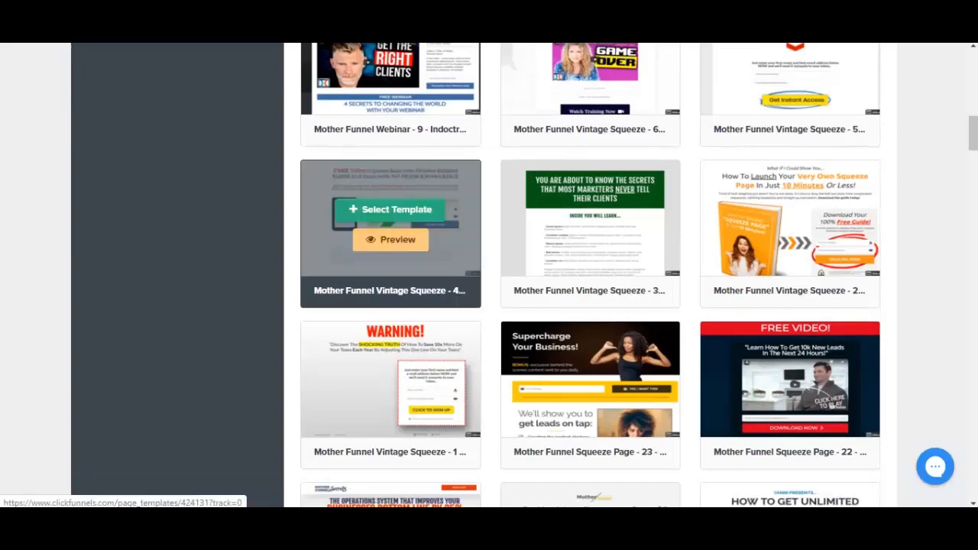
left_click(391, 240)
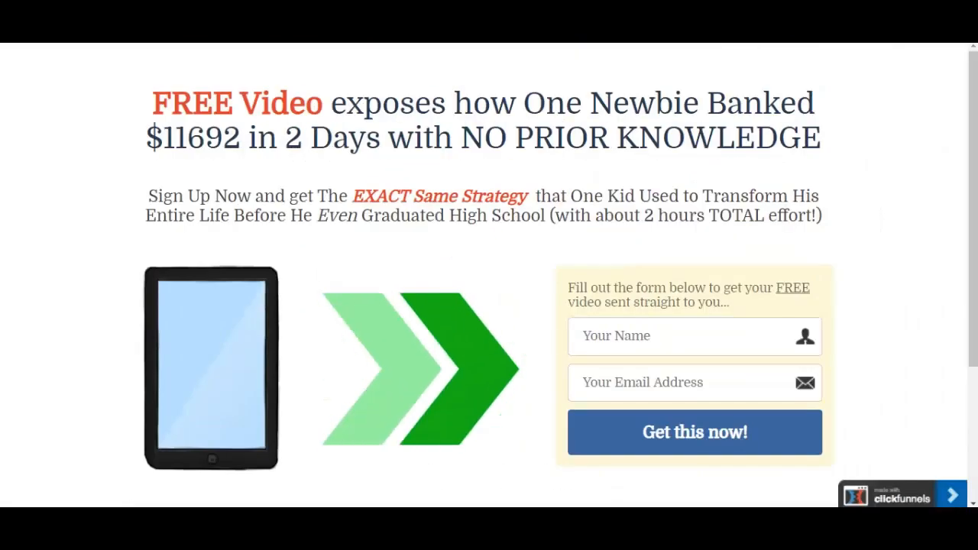
key("ctrl+w")
mouse_move(391, 211)
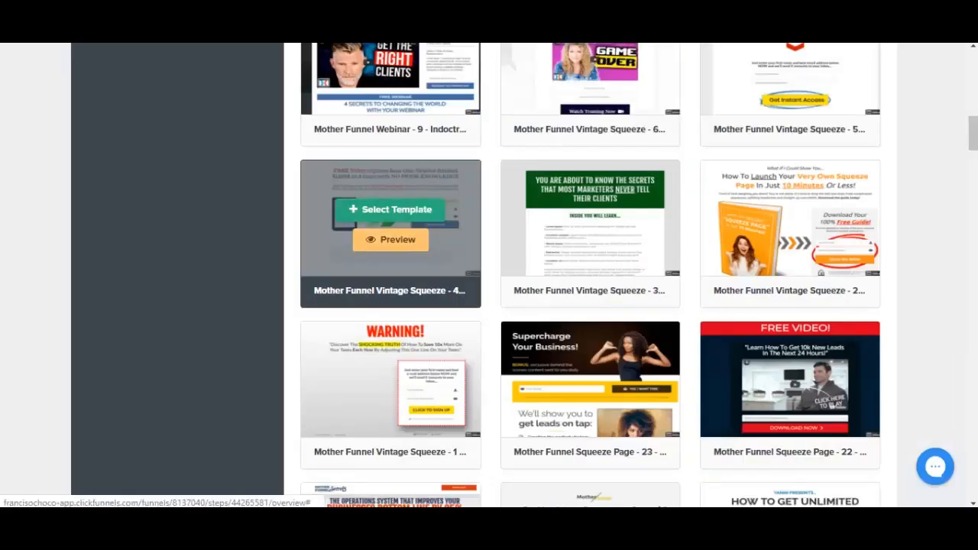
left_click(390, 209)
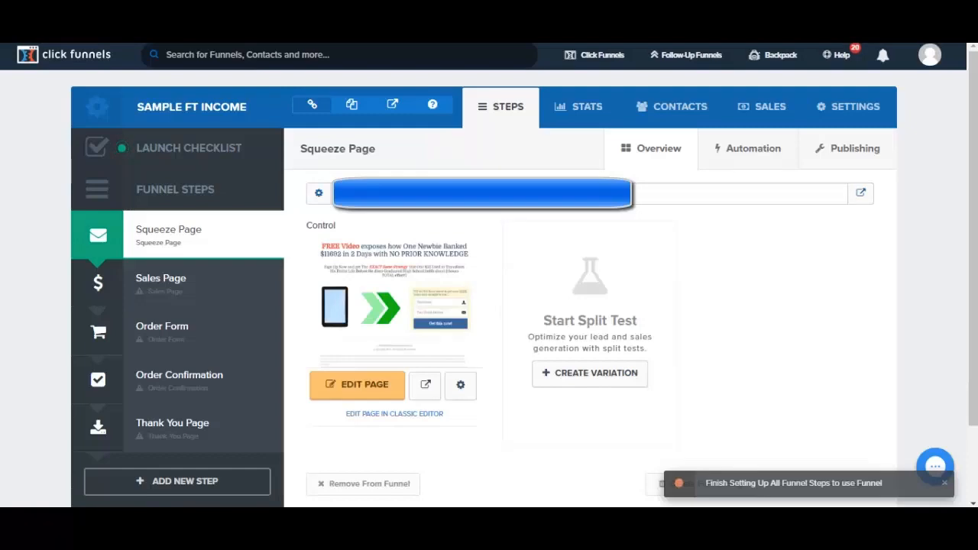
Open the squeeze page in the page editor and look over its content down to the footer text
scroll(912, 300, "down", 1)
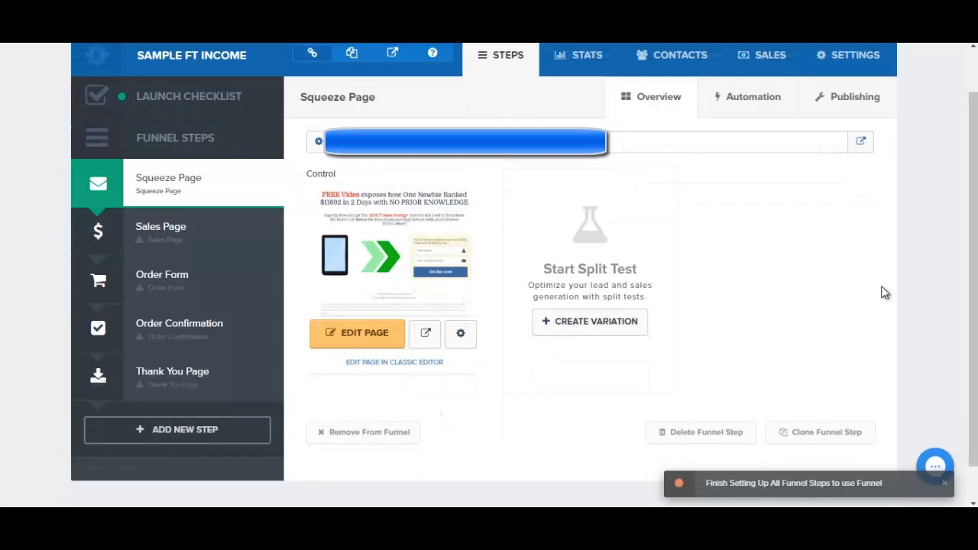
right_click(350, 348)
left_click(366, 352)
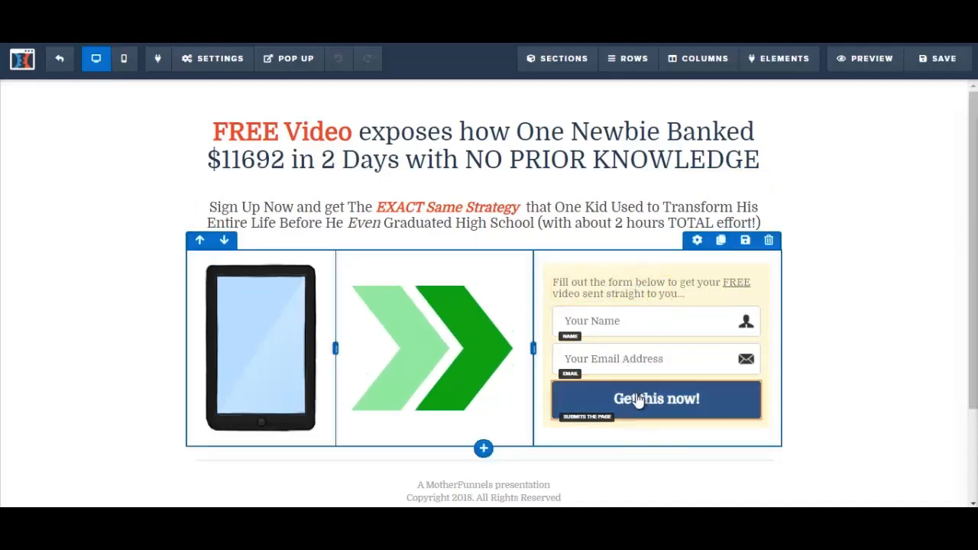
scroll(975, 370, "down", 1)
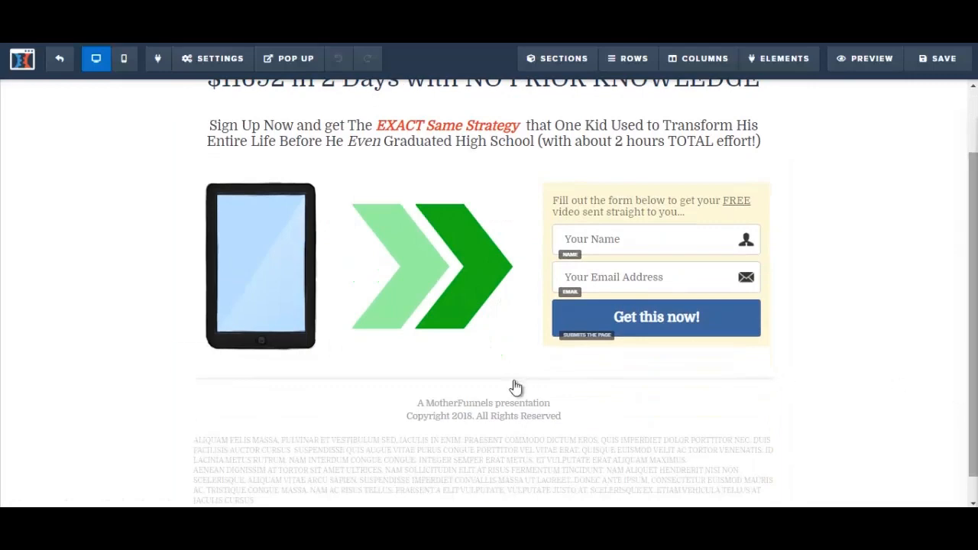
left_click(429, 415)
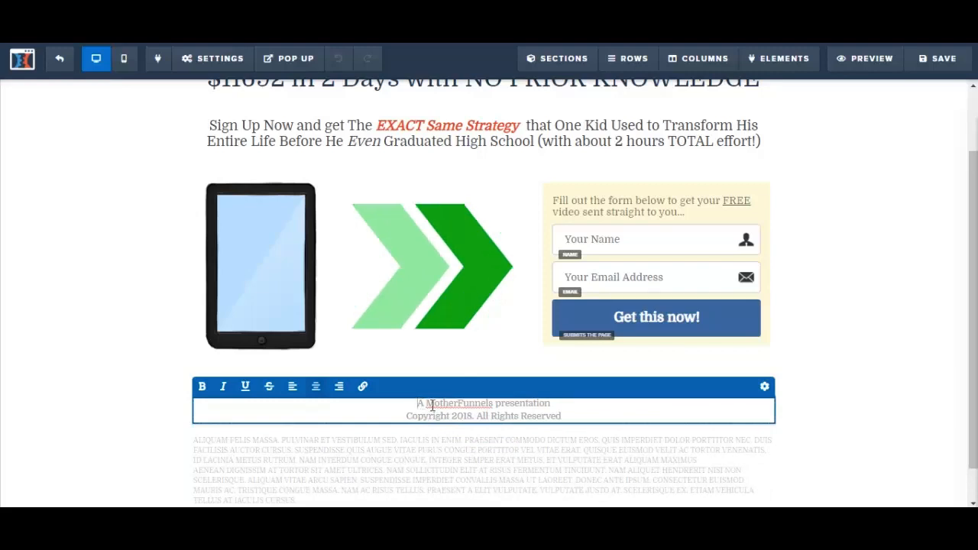
scroll(431, 405, "down", 1)
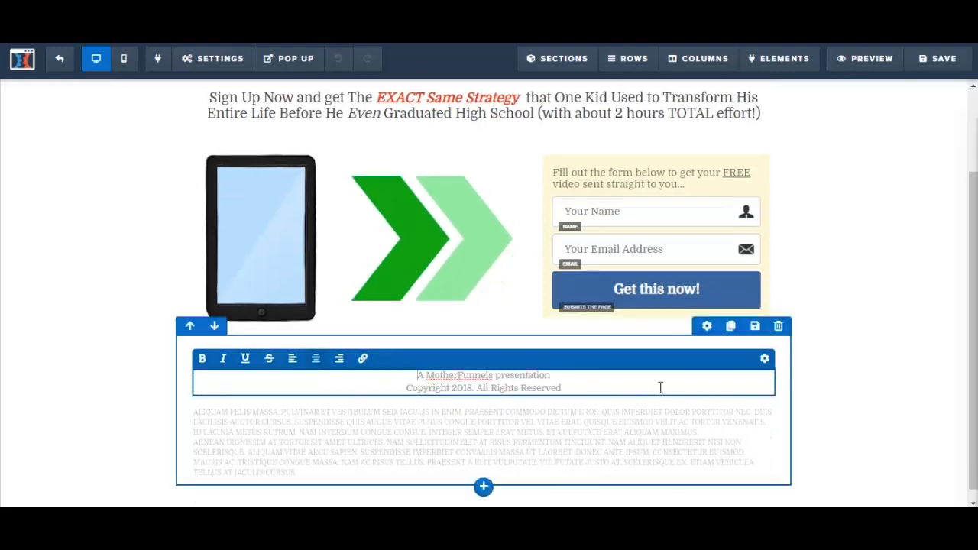
scroll(660, 387, "up", 3)
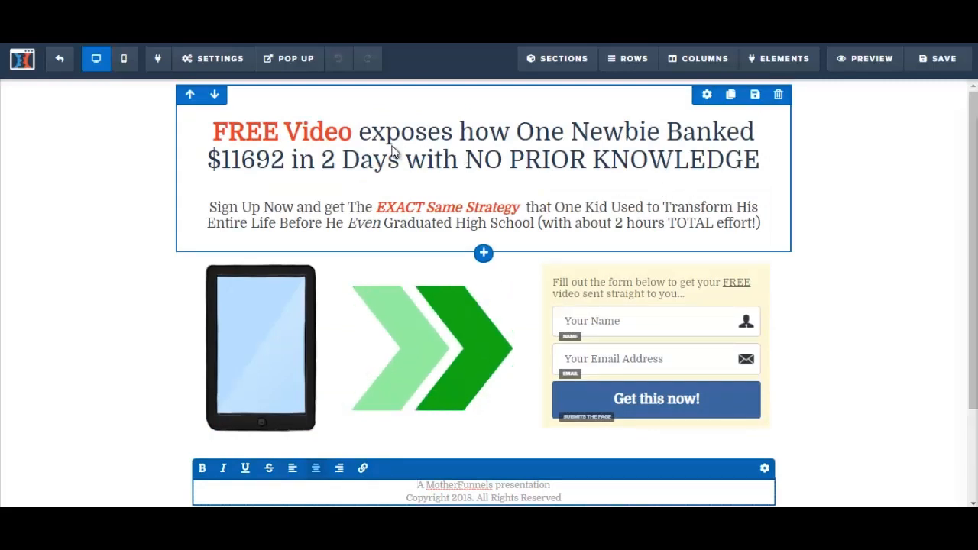
Switch to the untitled Notepad file and copy the two headline lines, from "The Ultimate Checklist" to "Full Time Income Online..."
mouse_move(348, 432)
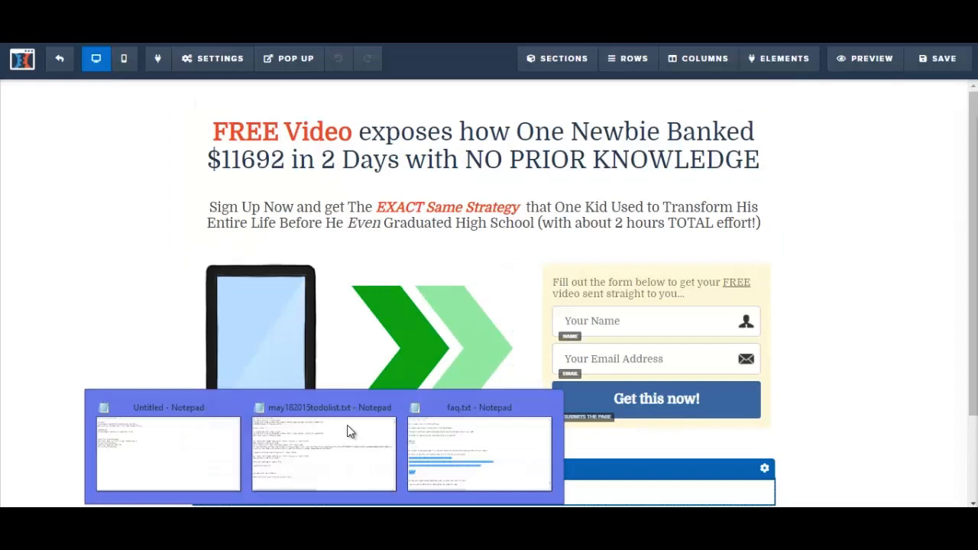
left_click(179, 451)
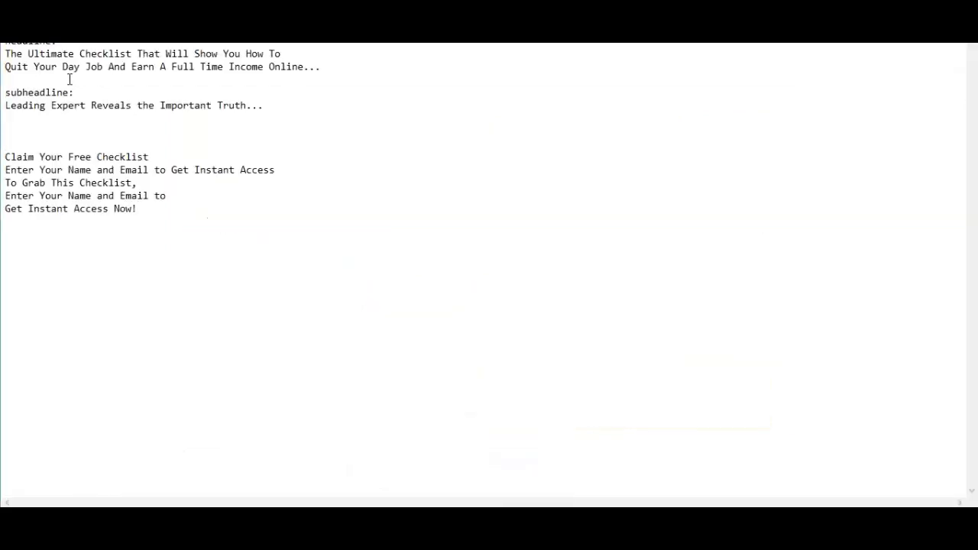
left_click_drag(19, 59, 354, 68)
key("ctrl+c")
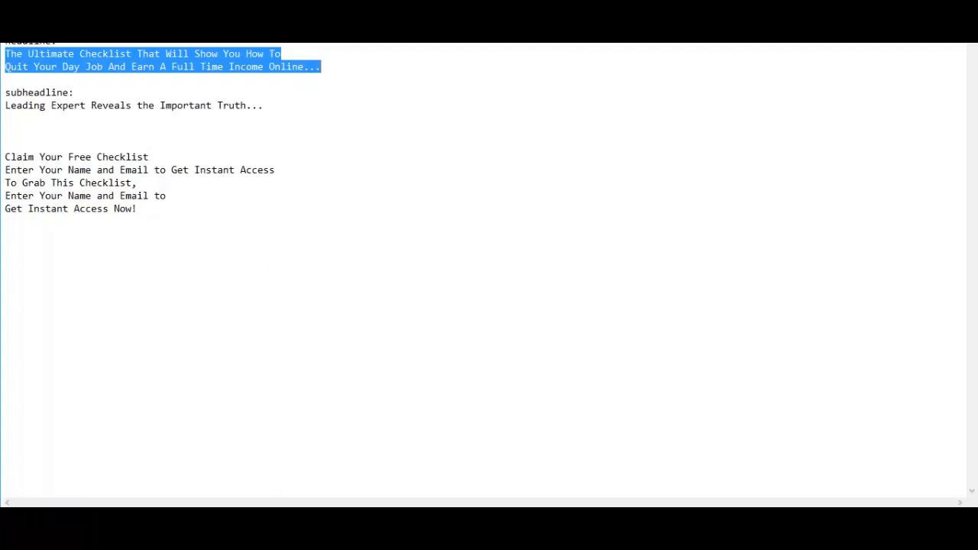
key("alt+Tab")
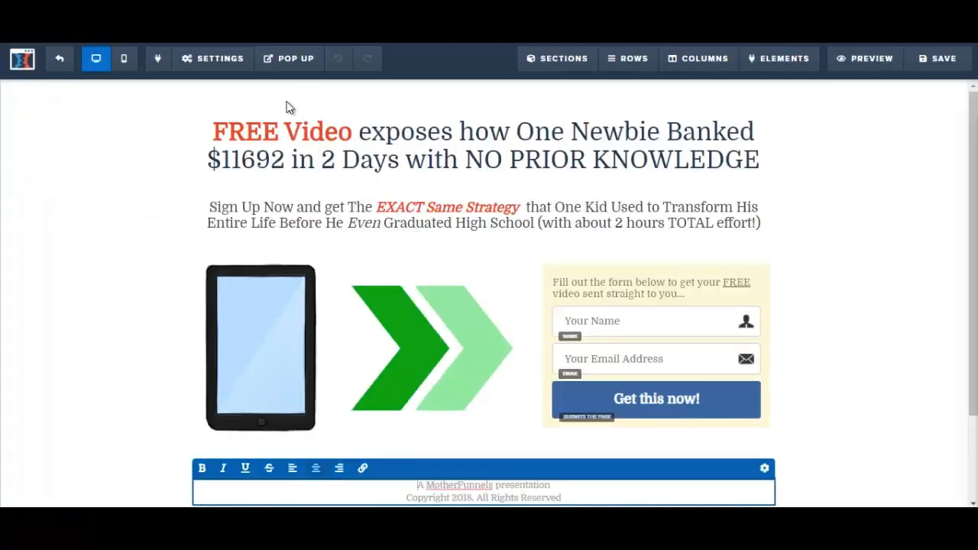
Replace the squeeze page's "FREE Video exposes" headline with the copied "The Ultimate Checklist That Will Show You How To..." text
left_click(233, 135)
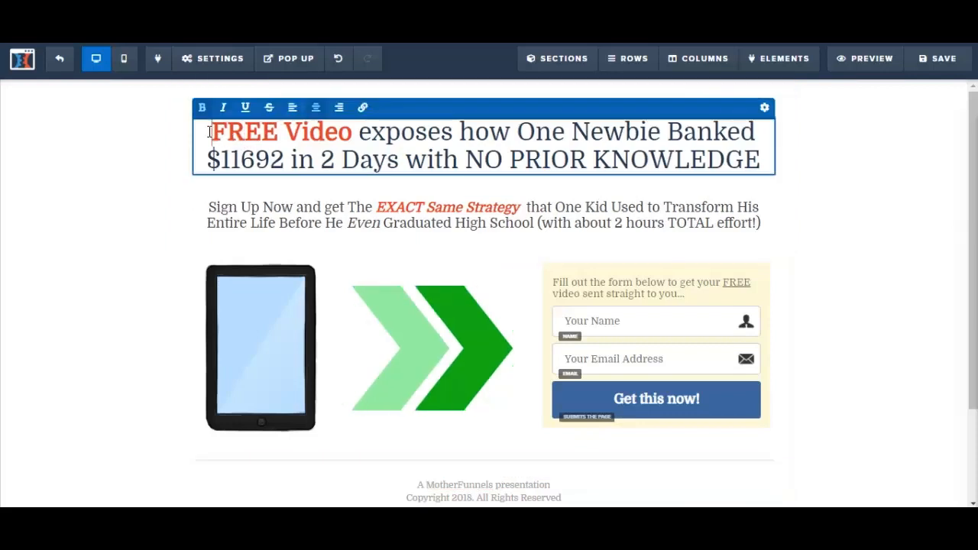
left_click_drag(209, 131, 780, 155)
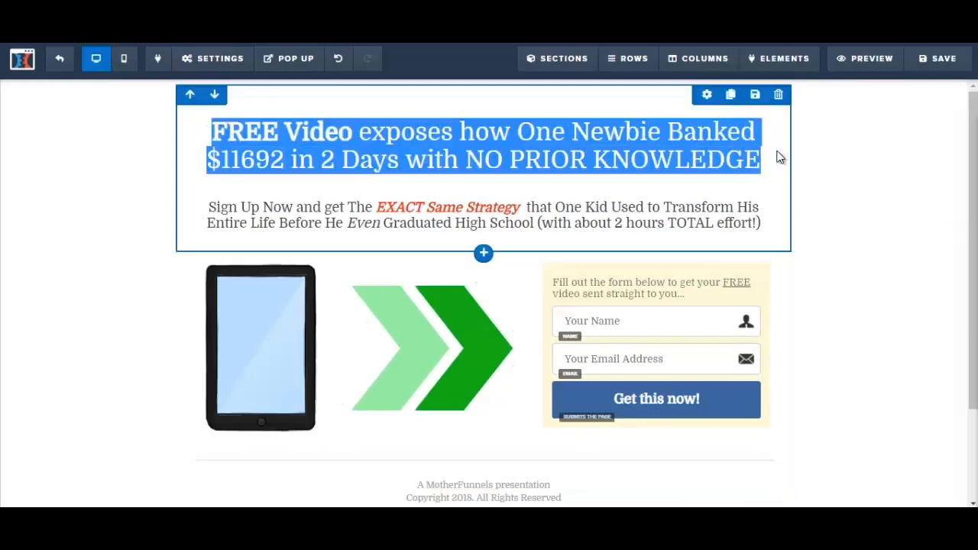
left_click(586, 130)
key("ctrl+v")
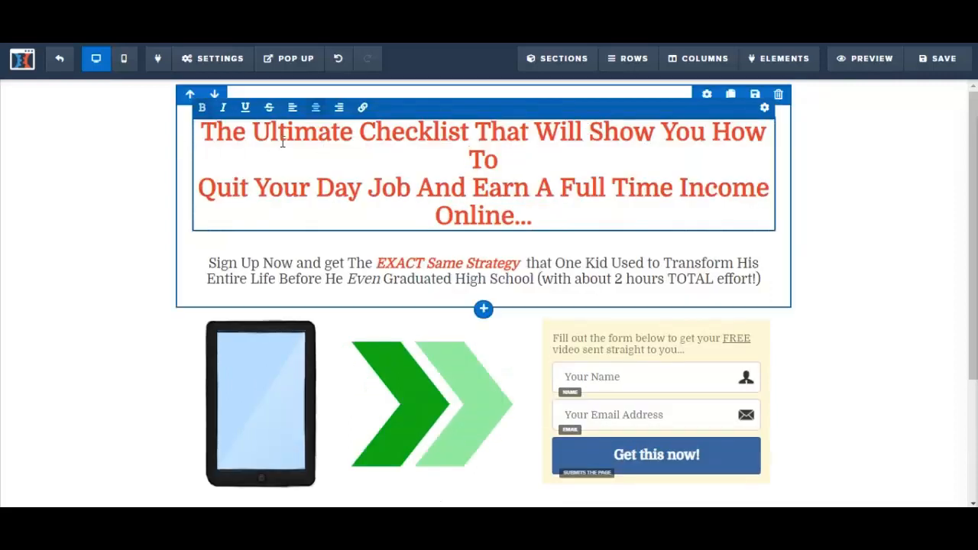
left_click(205, 145)
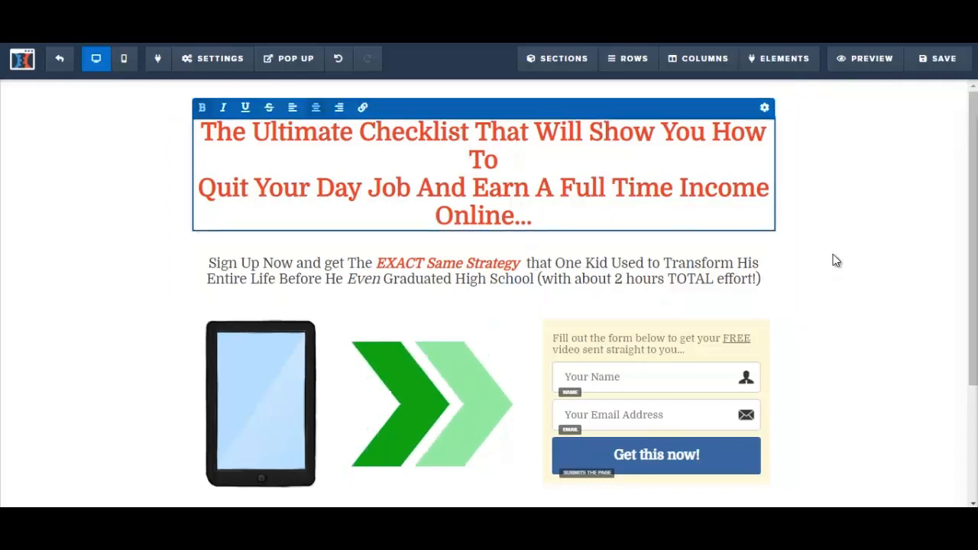
key("BackSpace")
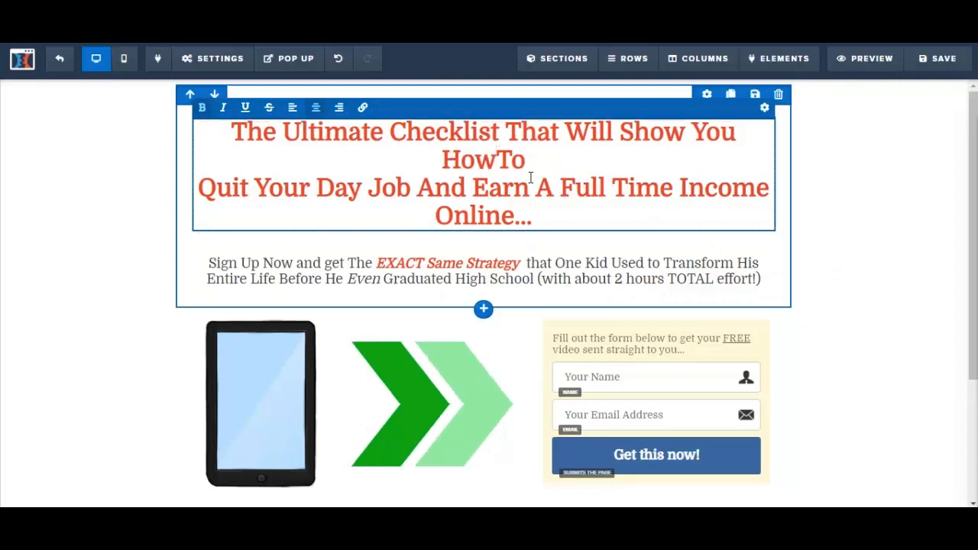
Set the headline's font size to 36 and close its settings
key("ctrl+a")
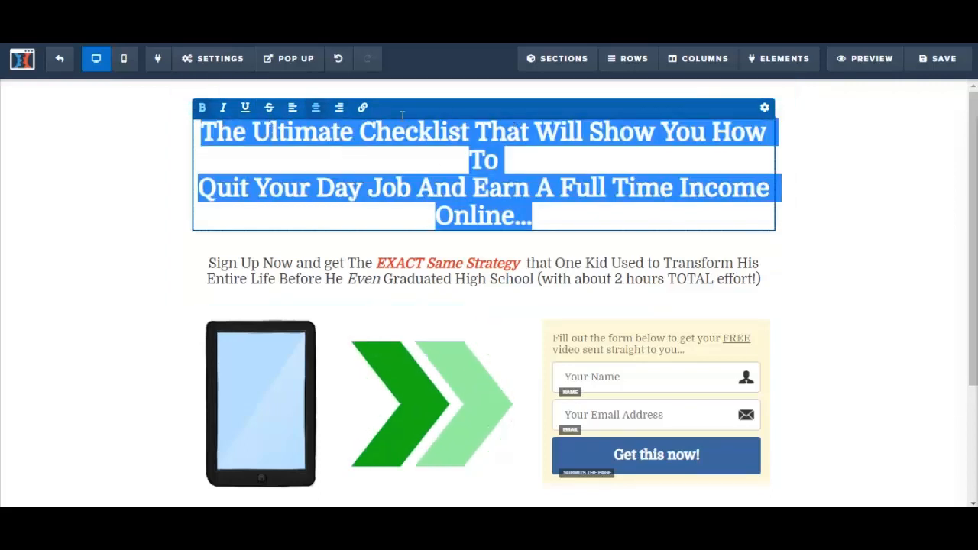
left_click(765, 108)
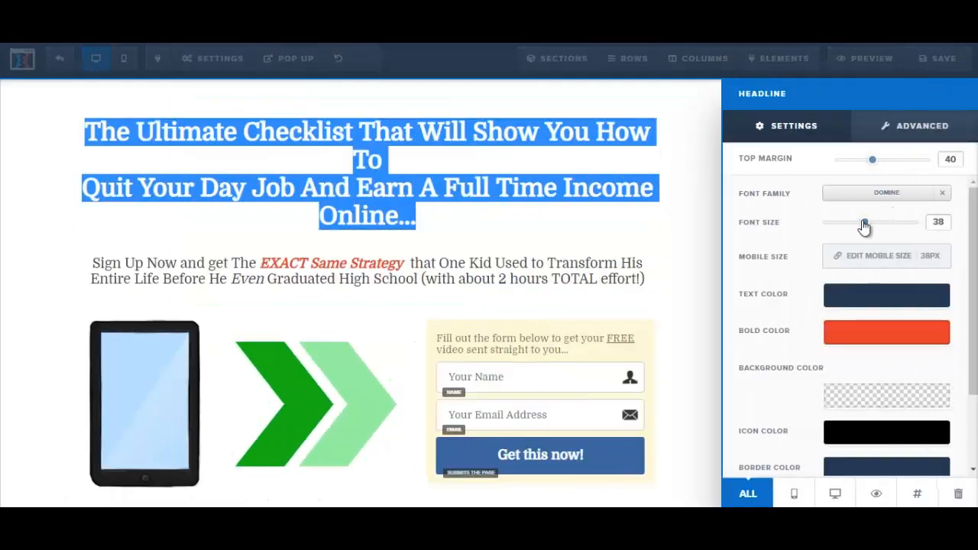
left_click_drag(863, 225, 860, 224)
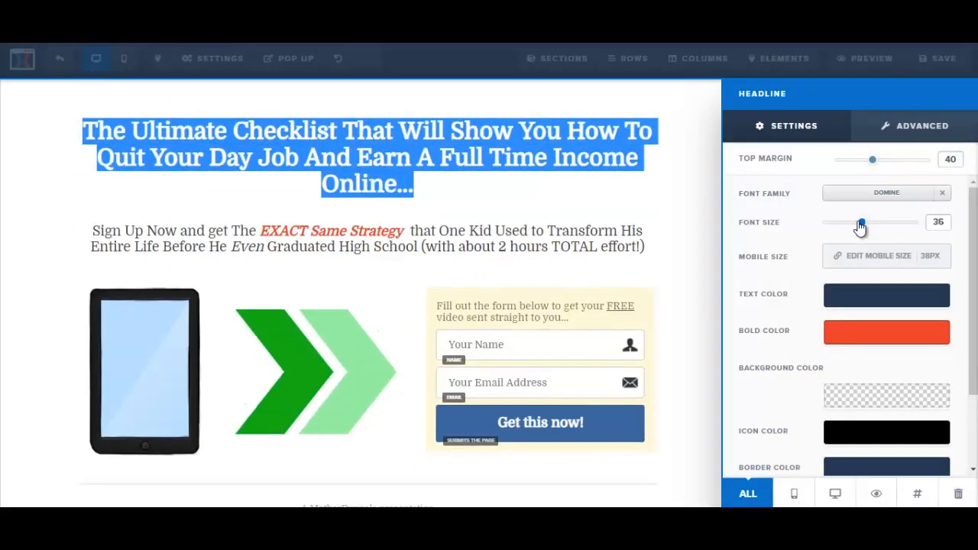
left_click(500, 168)
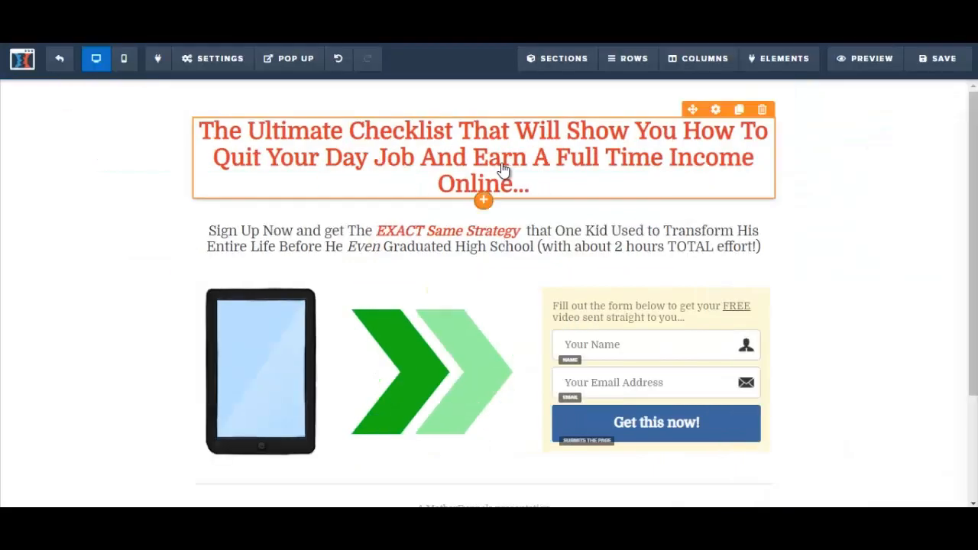
left_click(907, 290)
Replace the squeeze page's subheadline with the "Claim Your Free Checklist" through "Get Instant Access Now!" lines copied from the untitled Notepad file
mouse_move(334, 498)
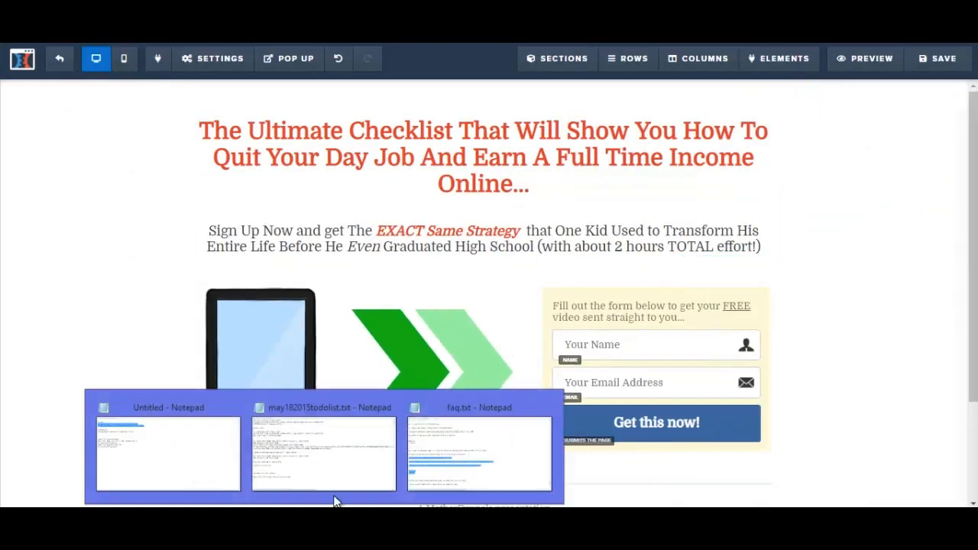
left_click(203, 466)
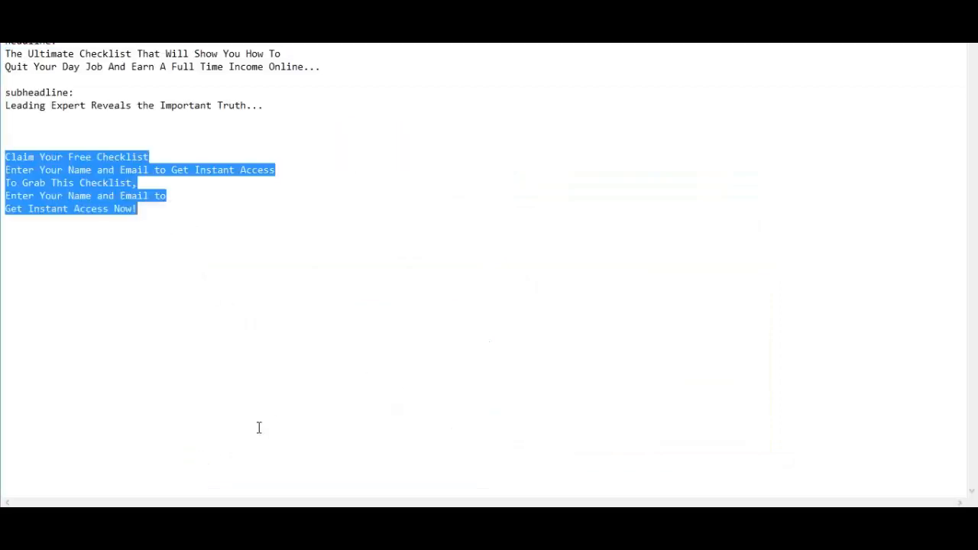
key("alt+Tab")
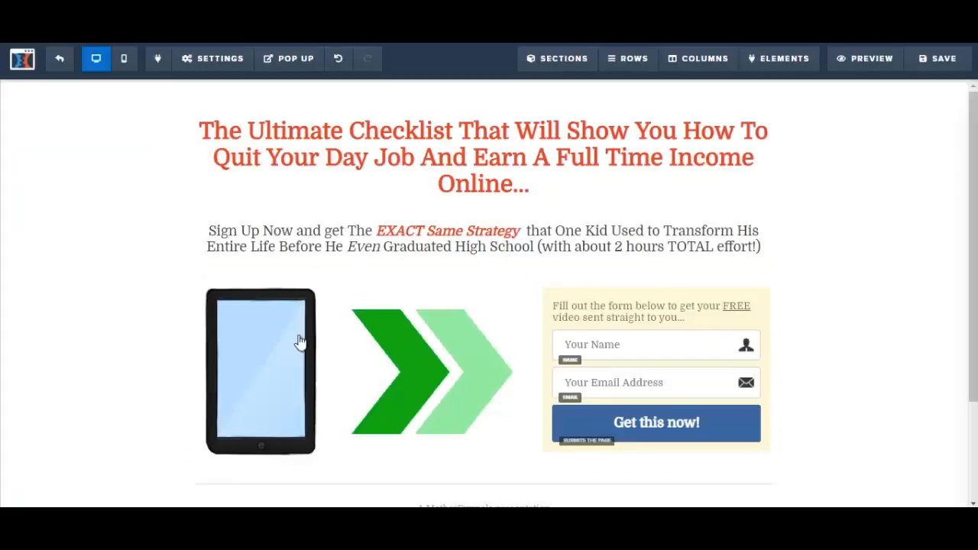
left_click(273, 239)
left_click_drag(209, 231, 759, 260)
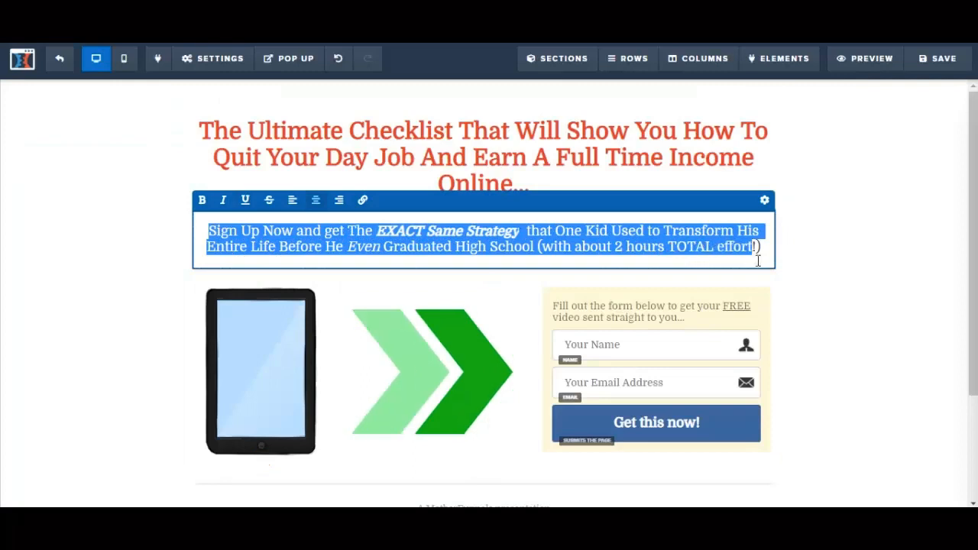
type("Claim Your Free Checklist Enter Your Name and Email to Get Instant Access To Grab This Checklist, Enter Your Name and Email to Get Instant Access Now!")
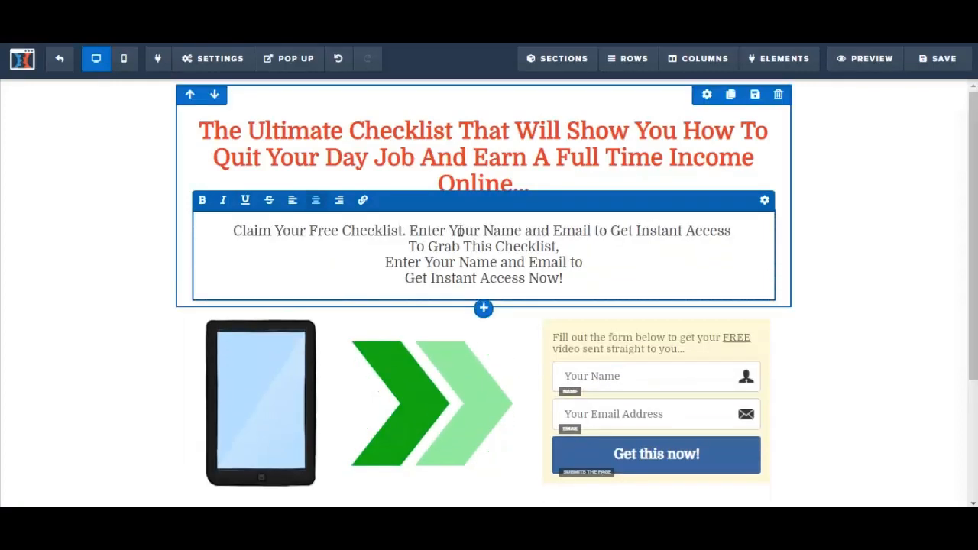
Shorten the subheadline to "Claim Your Free Checklist! Enter Your Name and Email to Get Instant Access To Grab This Checklist..."
key("BackSpace")
key("BackSpace")
type("!")
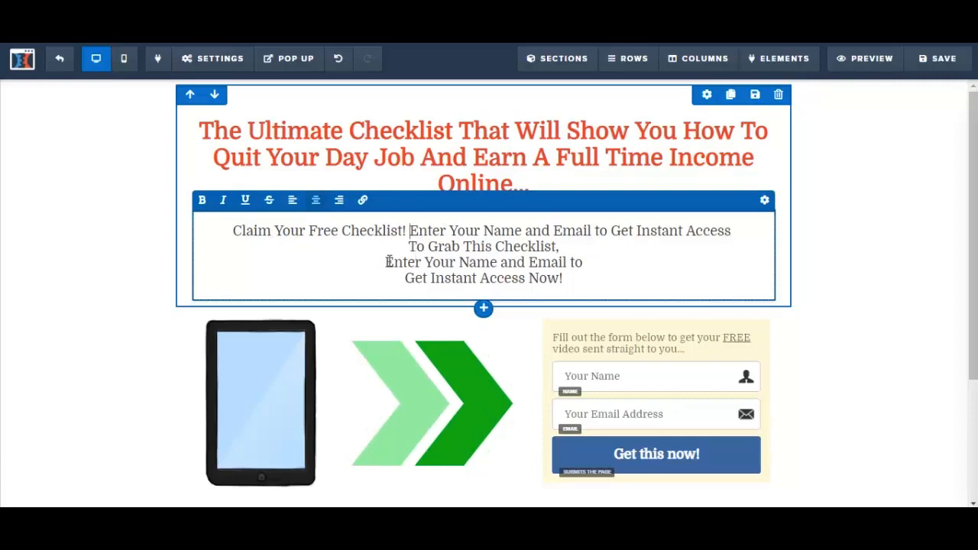
left_click_drag(388, 262, 577, 282)
key("BackSpace")
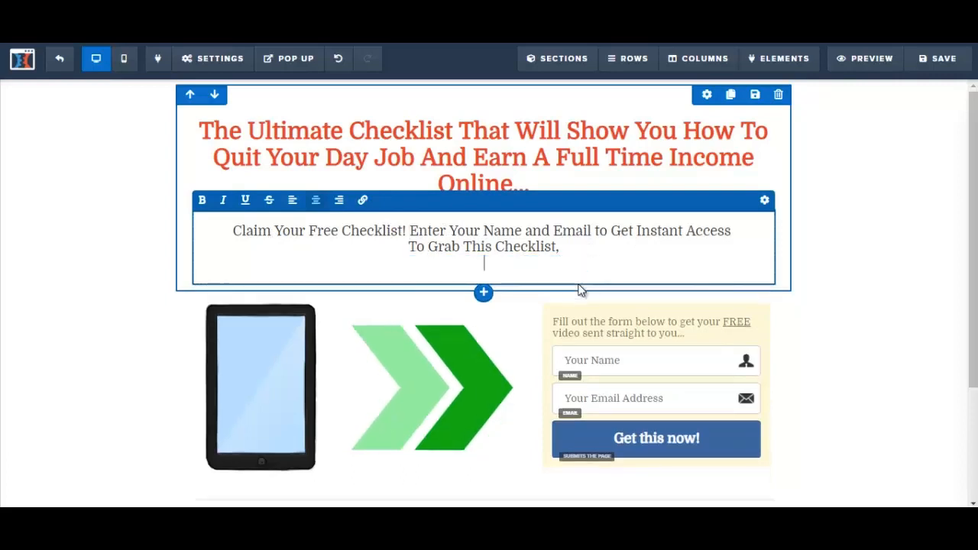
key("BackSpace")
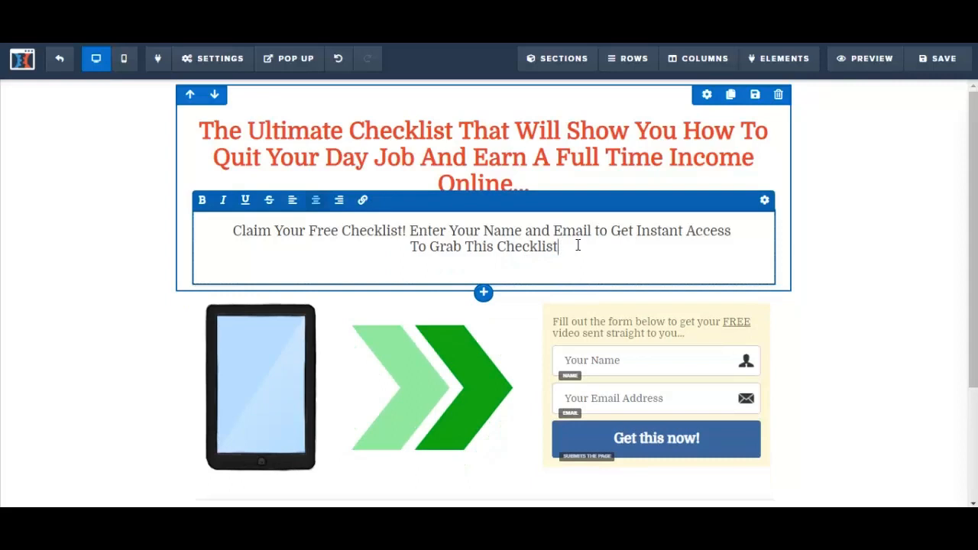
type("...")
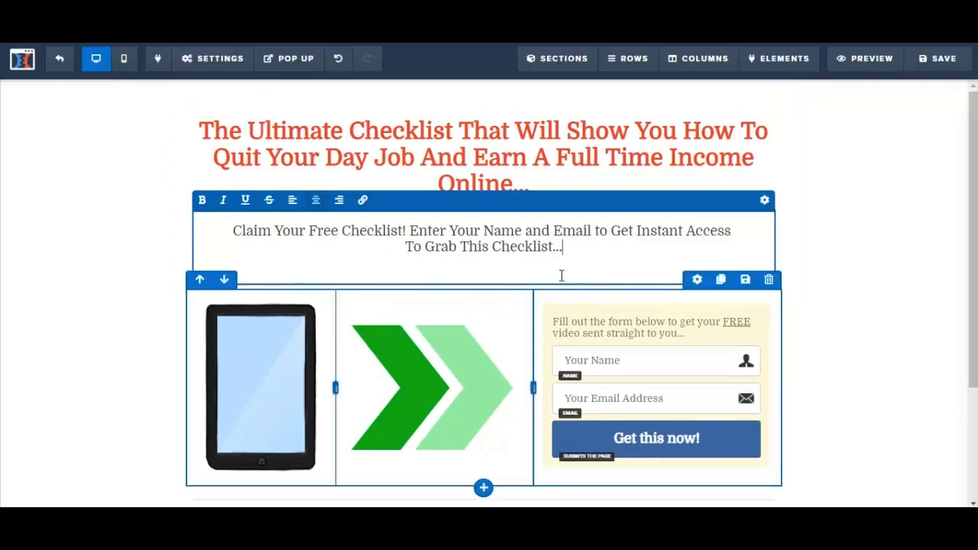
left_click(802, 217)
Make the whole subheadline bold and set its font size to 28
left_click(252, 243)
left_click_drag(236, 228, 586, 244)
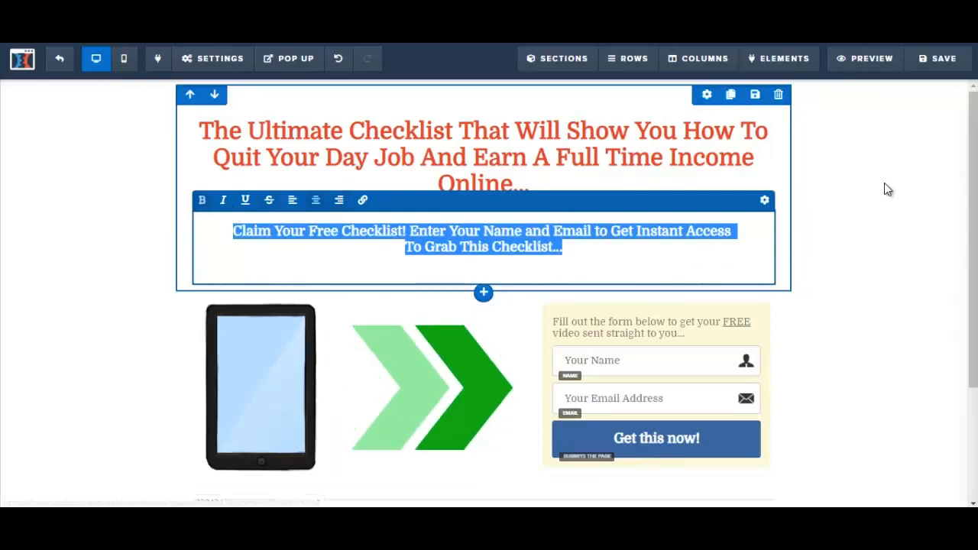
left_click(766, 202)
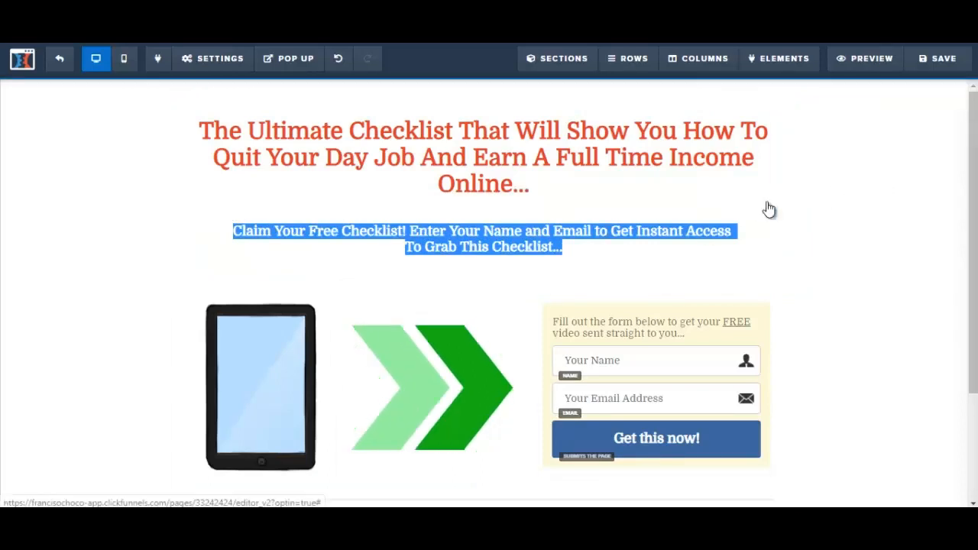
left_click_drag(836, 223, 852, 230)
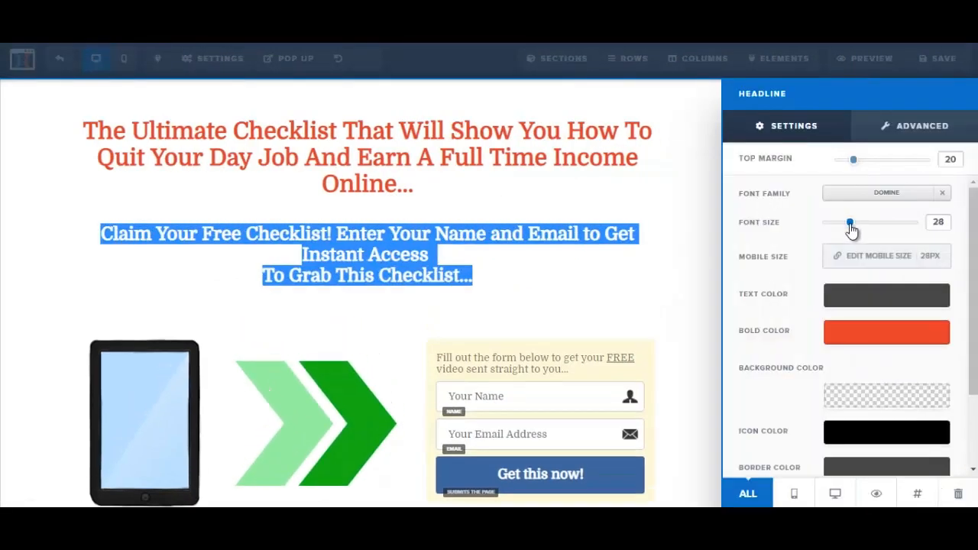
left_click(563, 231)
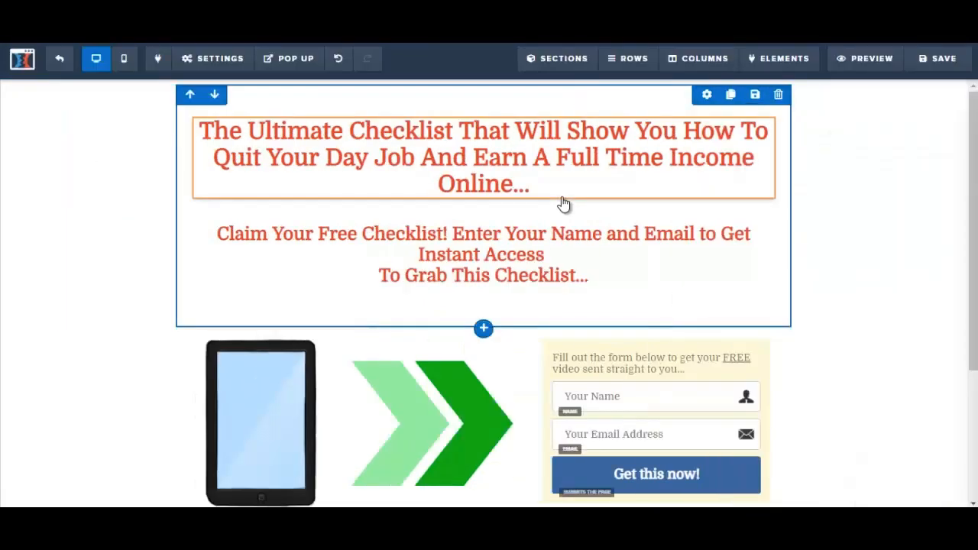
Set the subheadline's bold color to dark grey #2d2d2d and save the page
left_click(403, 240)
left_click_drag(217, 237, 349, 237)
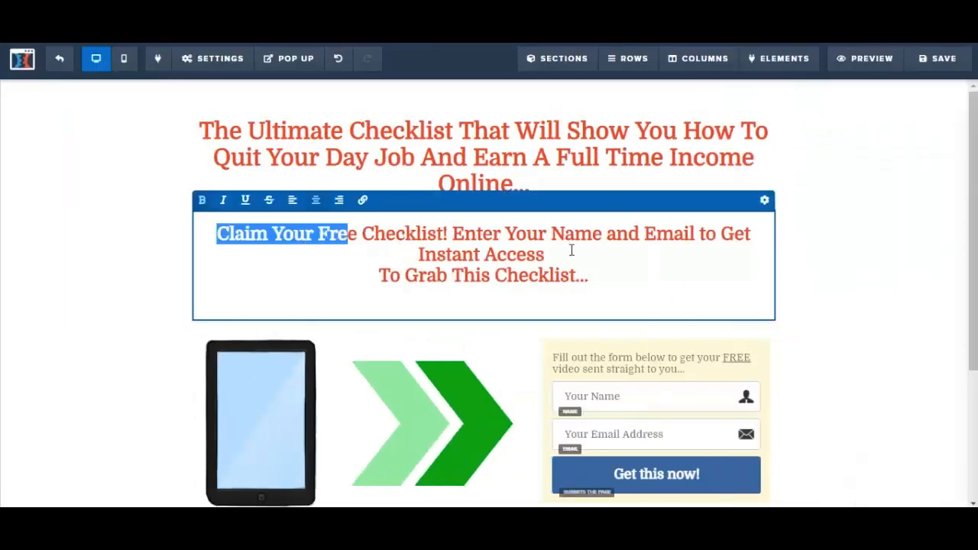
left_click_drag(572, 251, 604, 272)
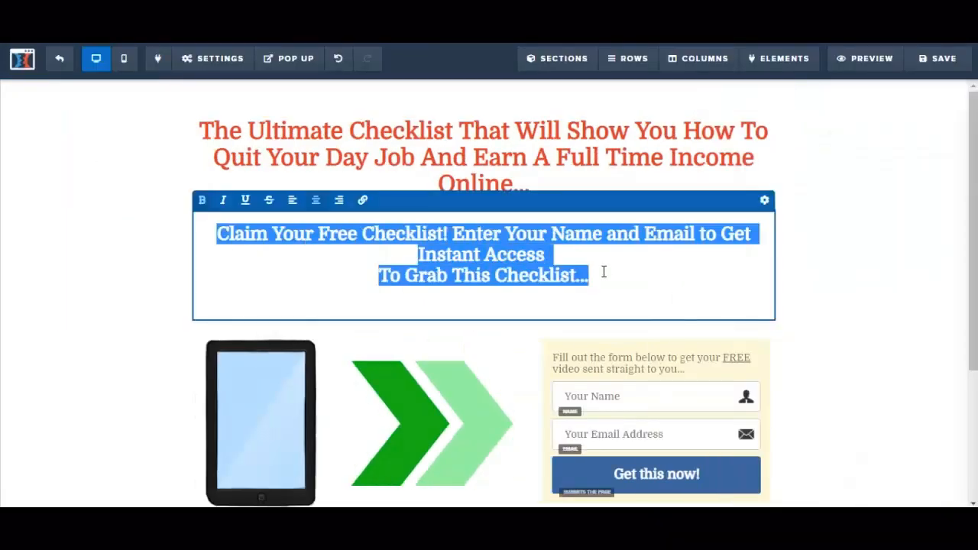
left_click(765, 199)
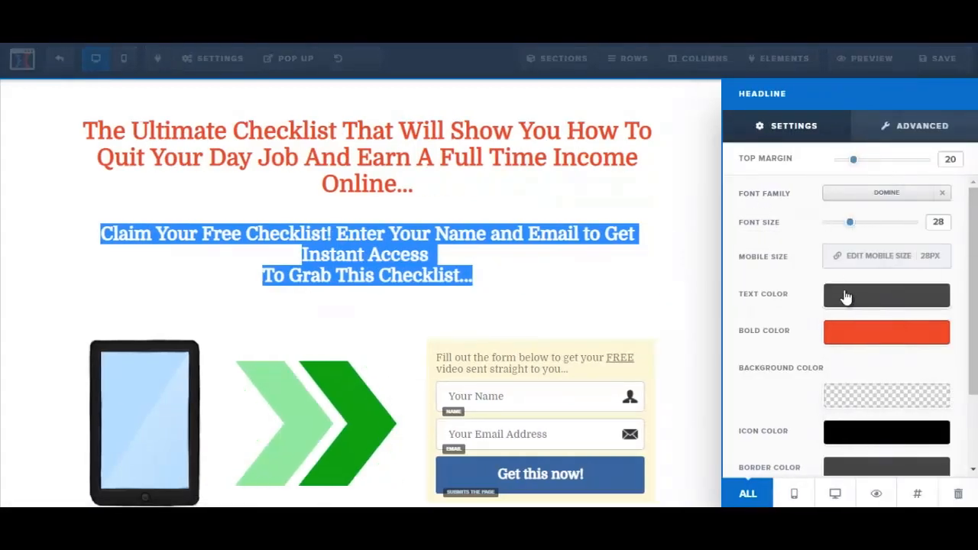
left_click(842, 342)
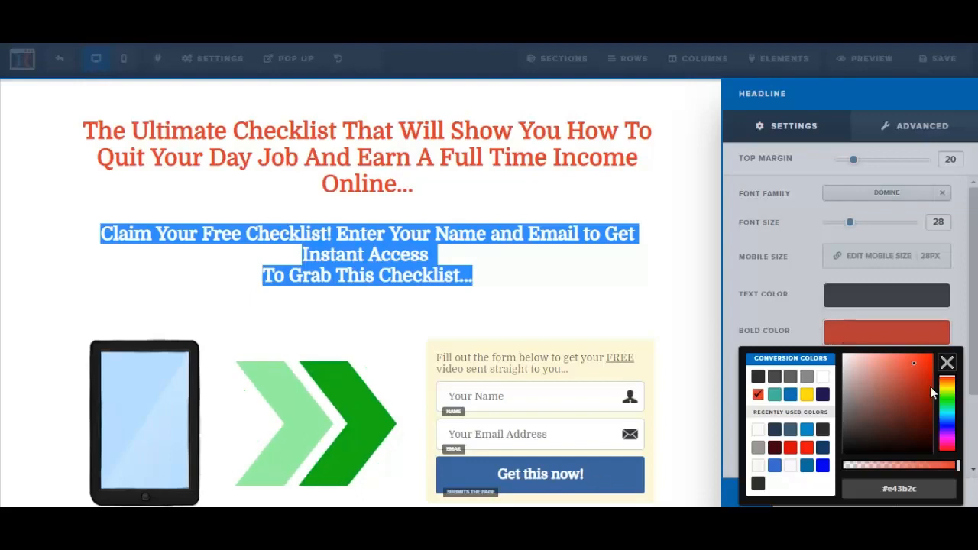
left_click(758, 376)
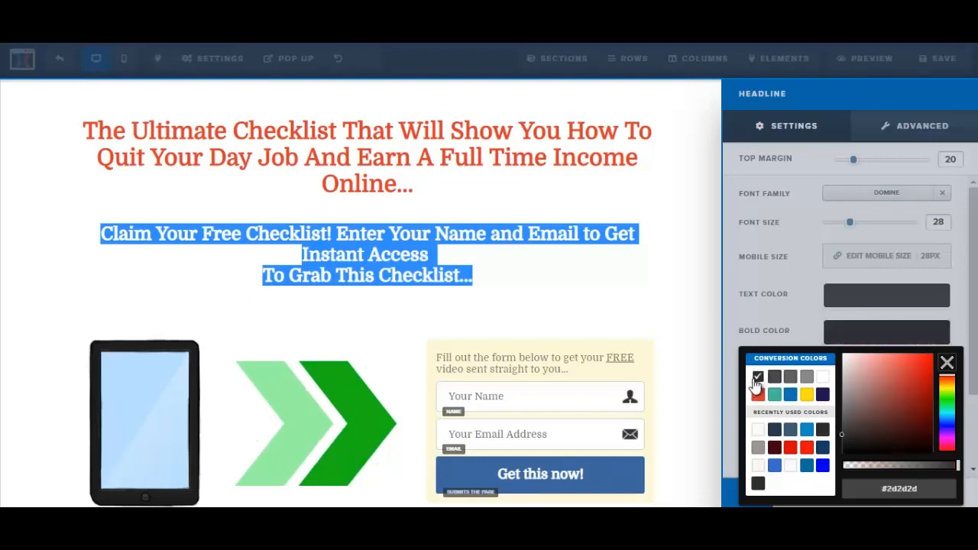
left_click(585, 297)
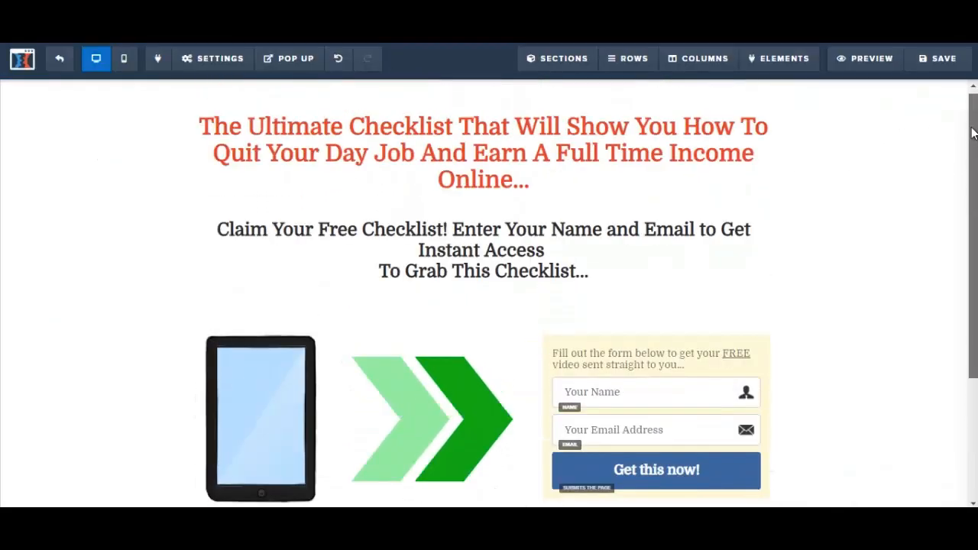
left_click(946, 66)
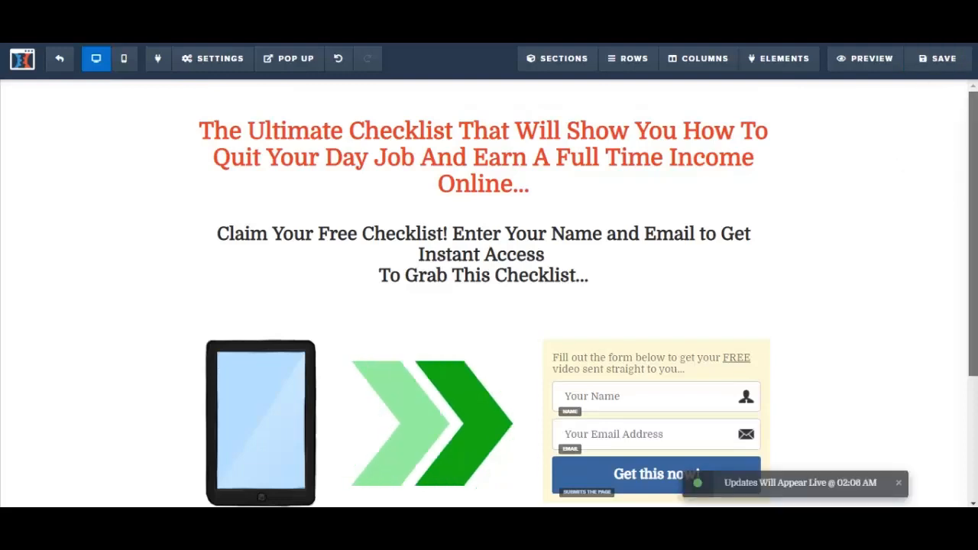
Replace the word "video" with "checklist" in the text above the opt-in form fields
scroll(688, 185, "down", 3)
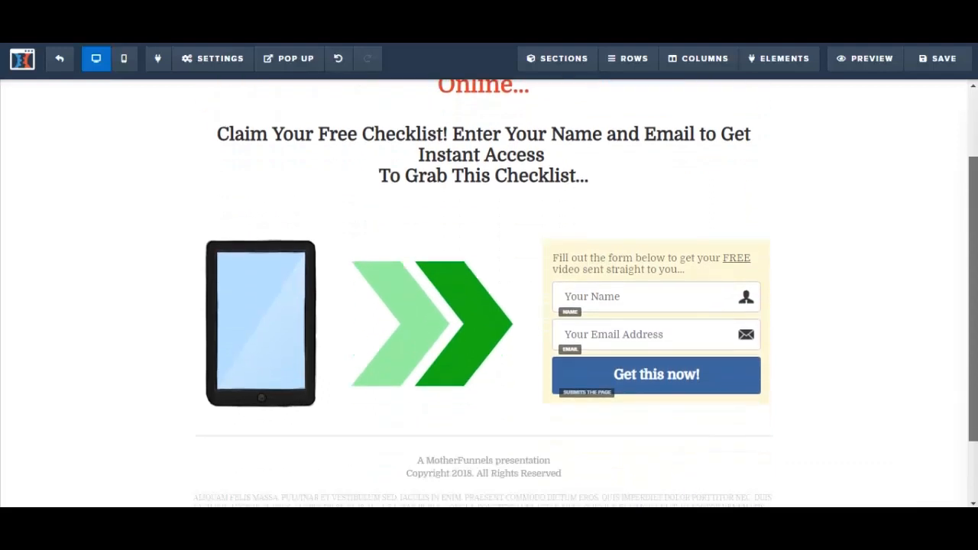
left_click(581, 271)
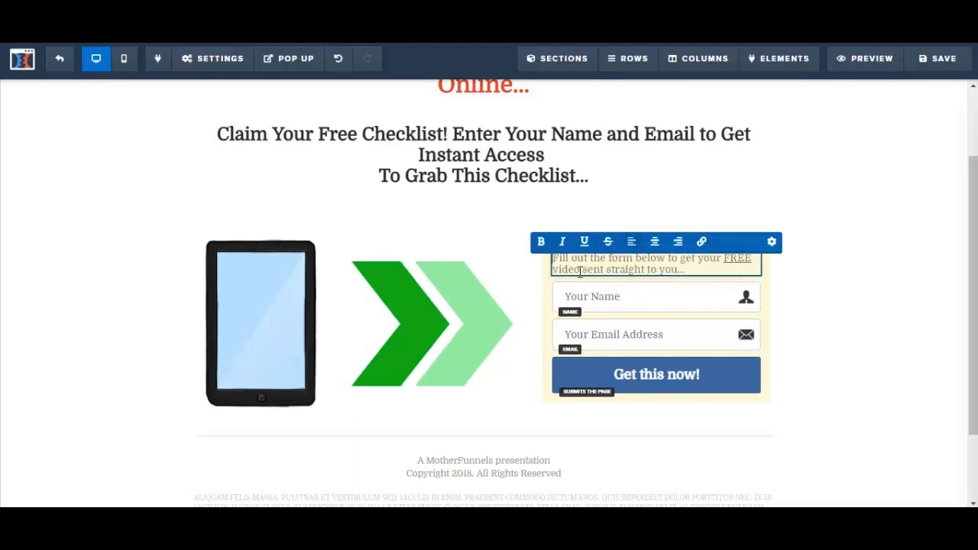
double_click(579, 271)
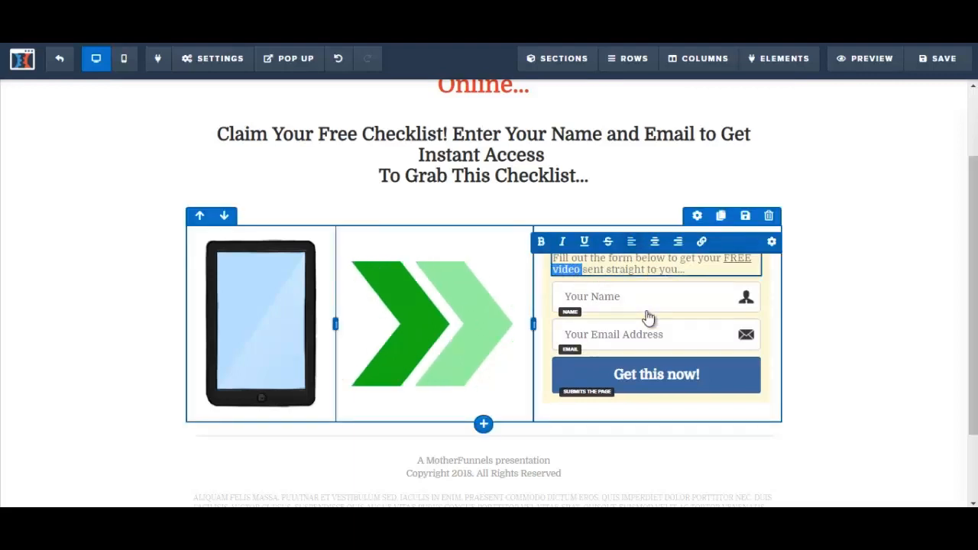
type("checklist")
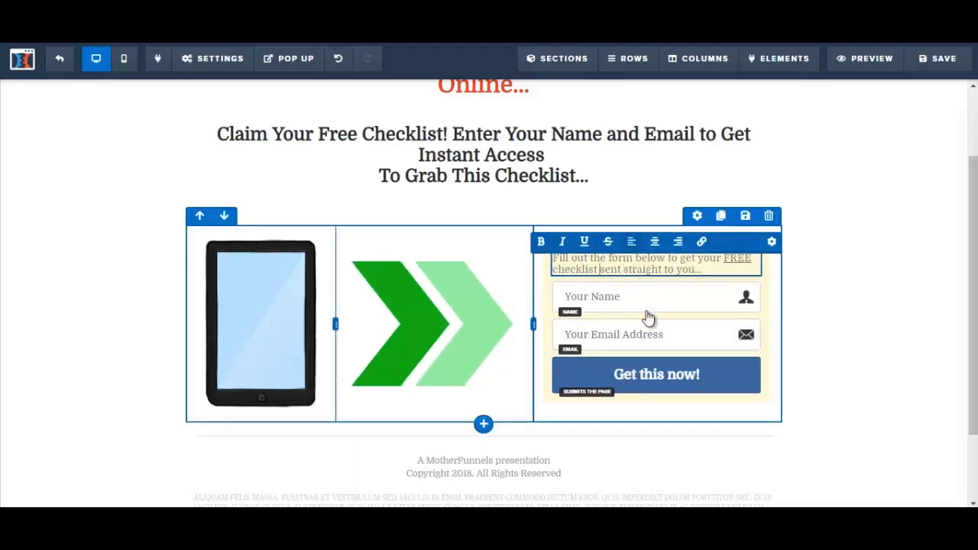
left_click(847, 315)
Open the tablet image's settings and its image picker
left_click_drag(974, 321, 974, 264)
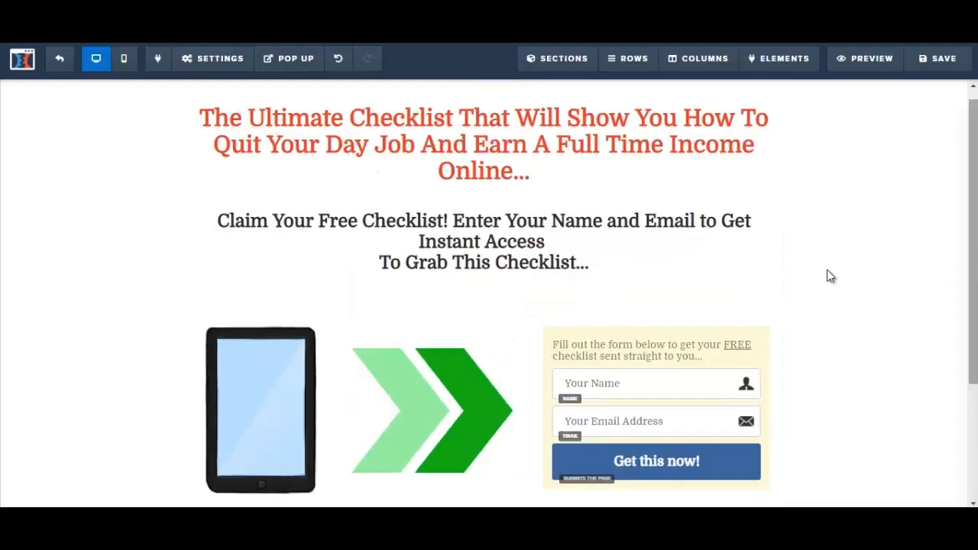
left_click(247, 404)
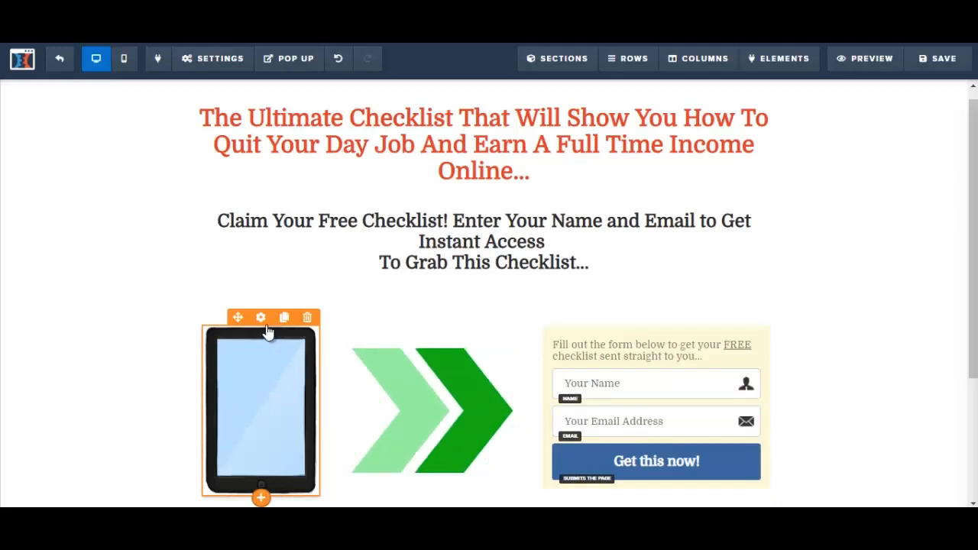
left_click(261, 371)
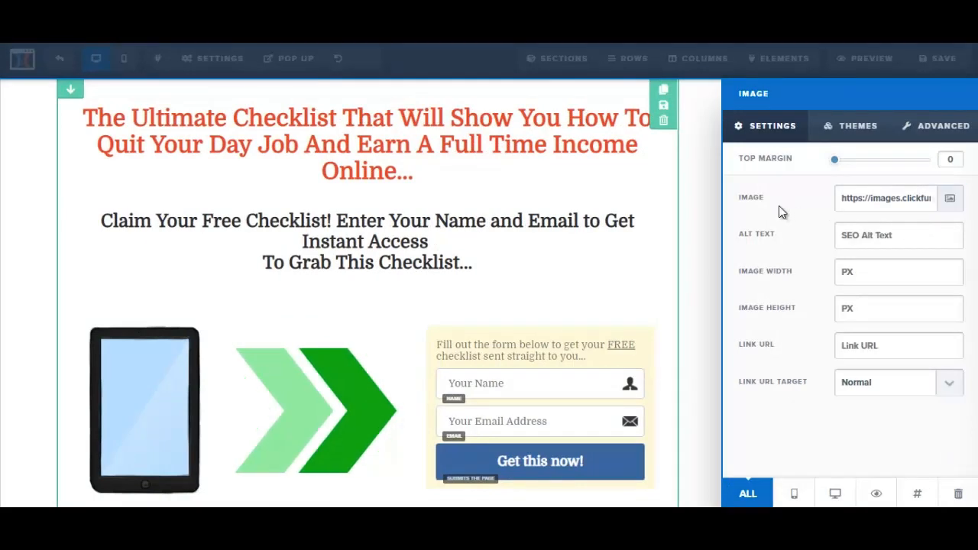
left_click(951, 204)
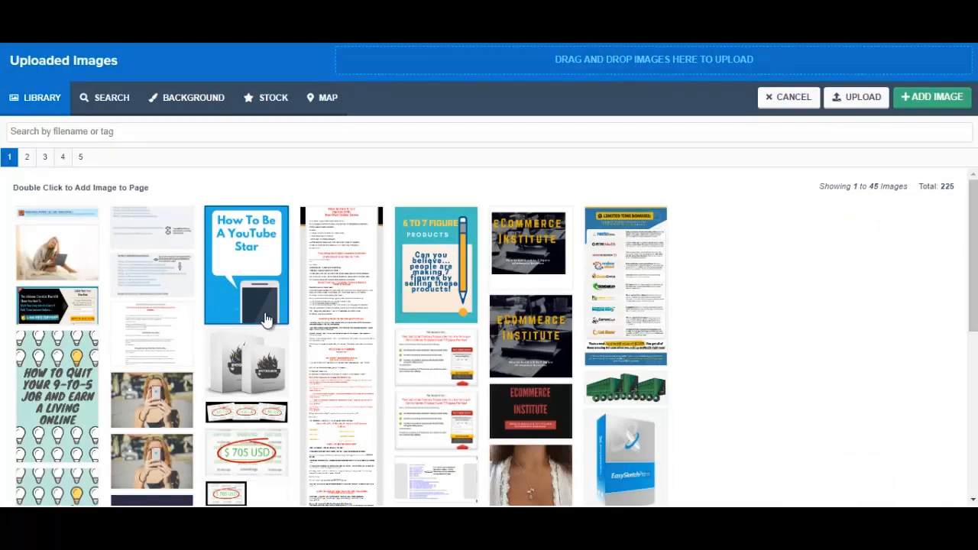
Upload the orange clipboard illustration from the Pixabay "checklist" search to the image library and add it in place of the tablet image
left_click(111, 108)
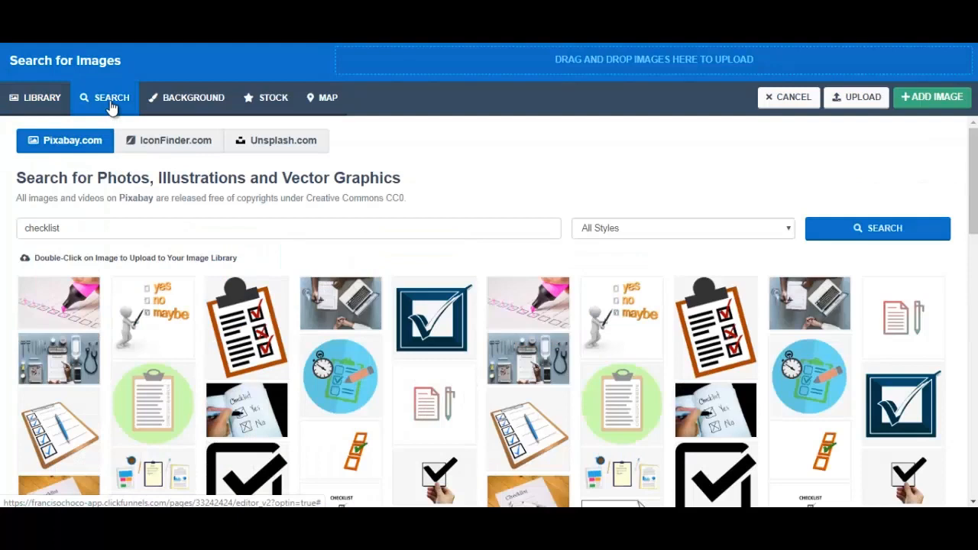
left_click(56, 231)
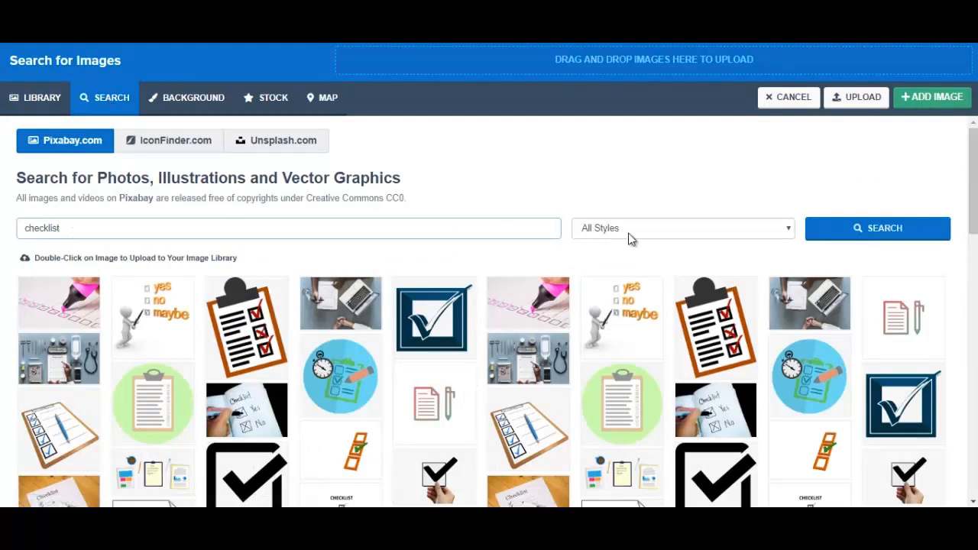
left_click_drag(973, 181, 973, 182)
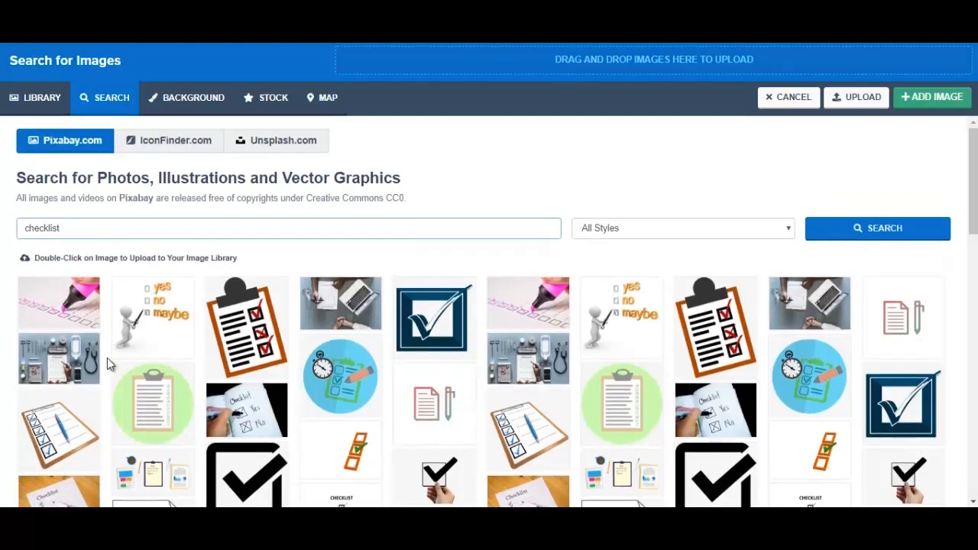
scroll(107, 358, "down", 1)
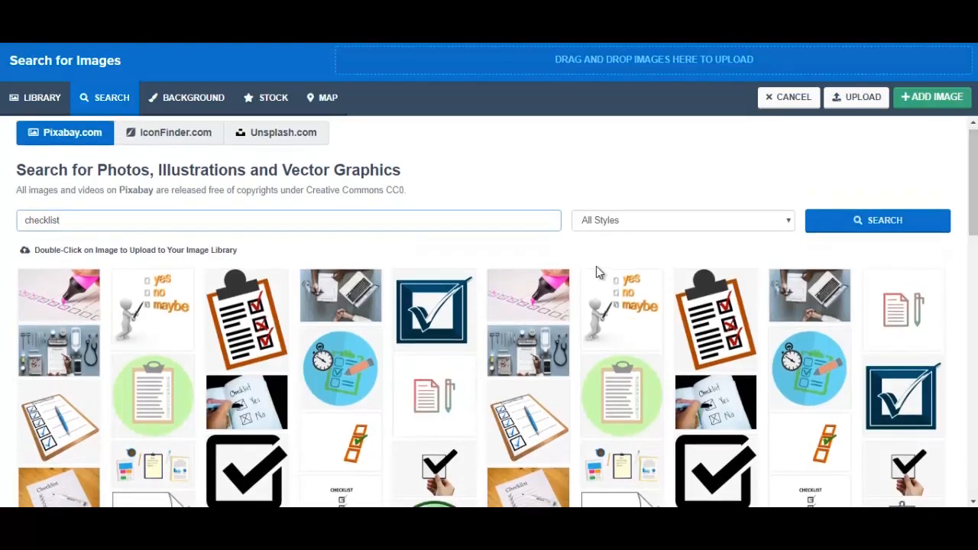
left_click(252, 330)
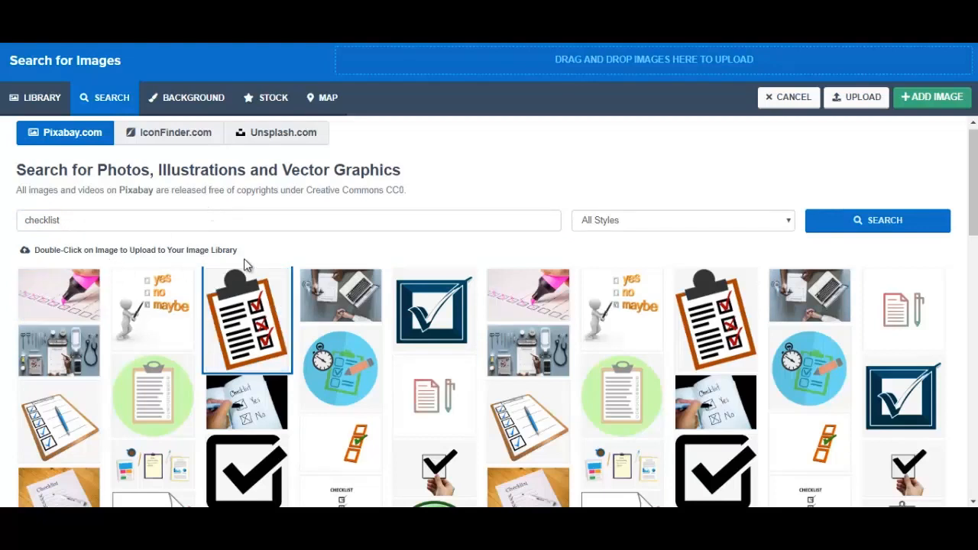
double_click(239, 321)
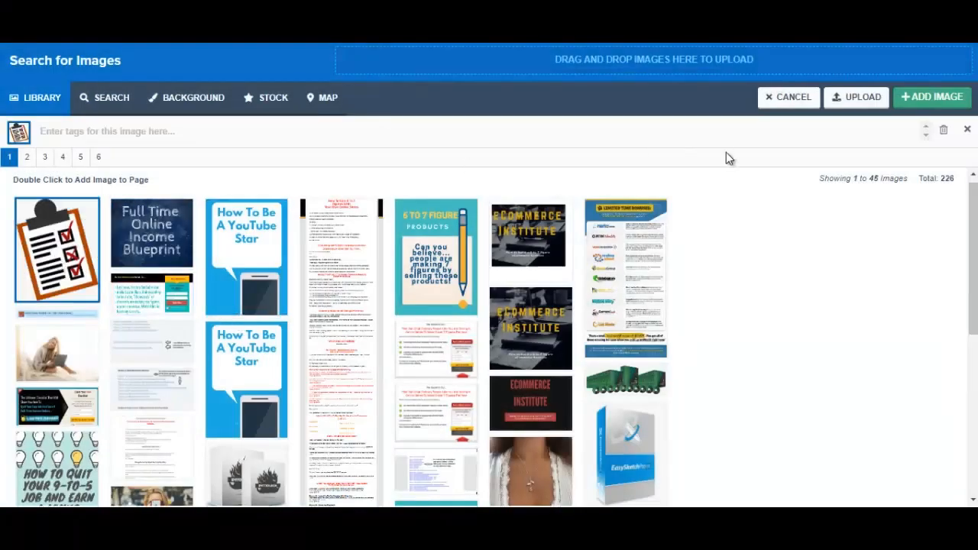
left_click(943, 99)
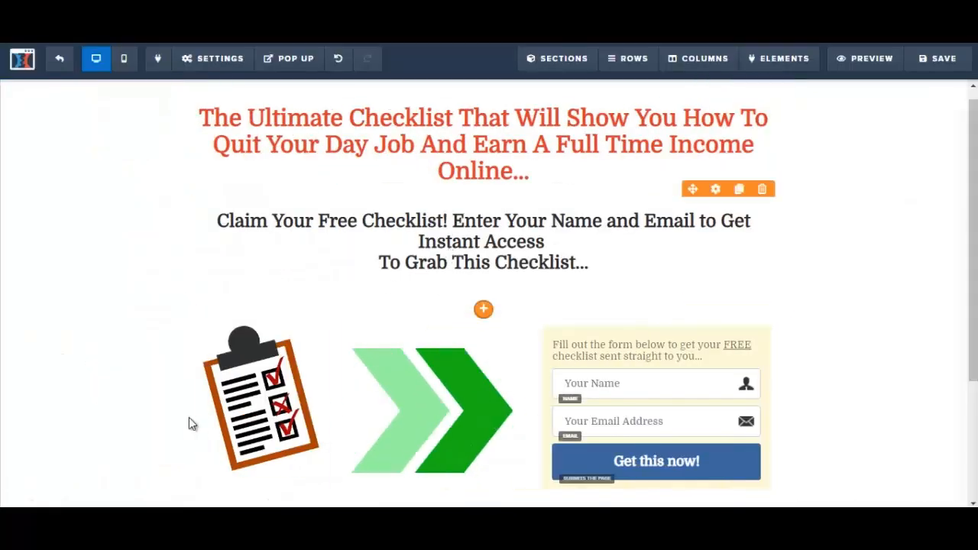
Select the Getresponse integration in the page's email integration settings and save the squeeze page
left_click(943, 60)
scroll(914, 299, "down", 2)
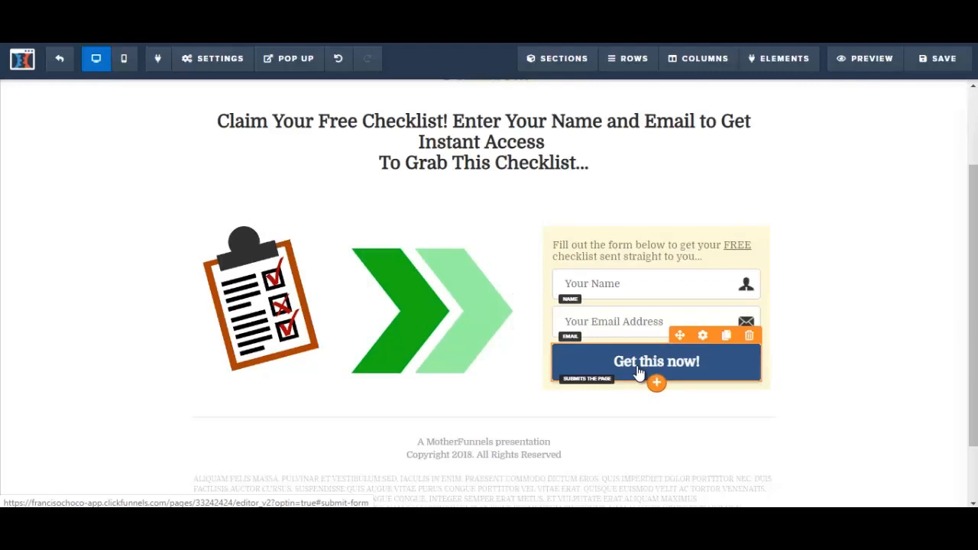
left_click(227, 67)
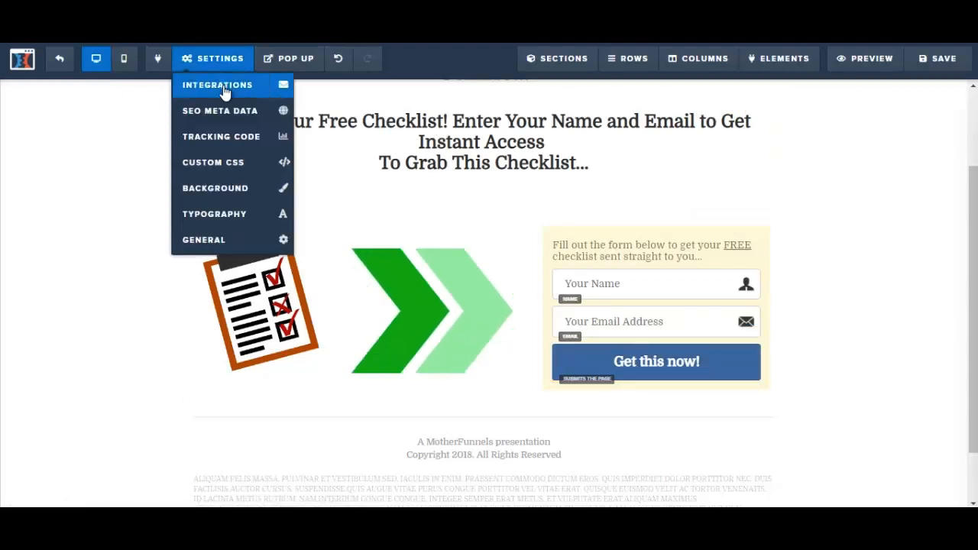
left_click(224, 91)
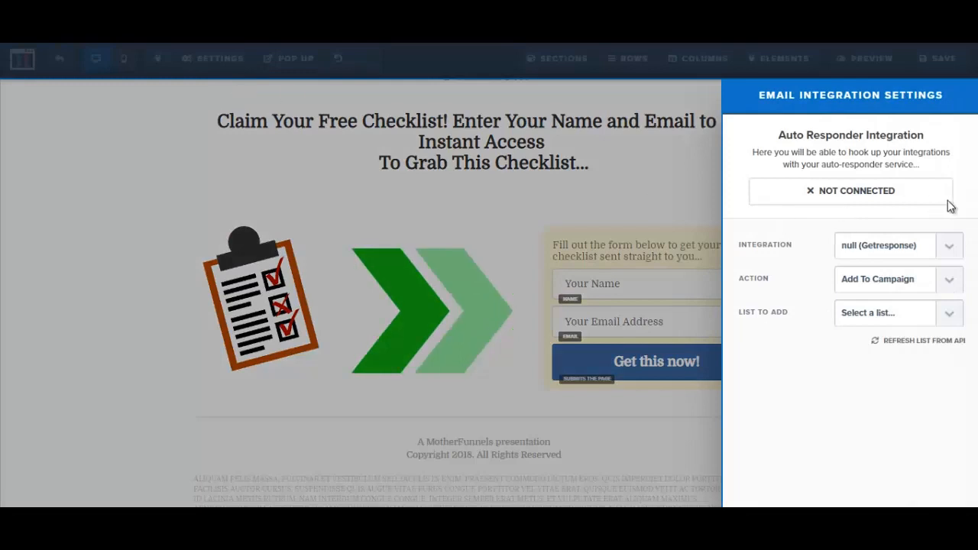
left_click(949, 249)
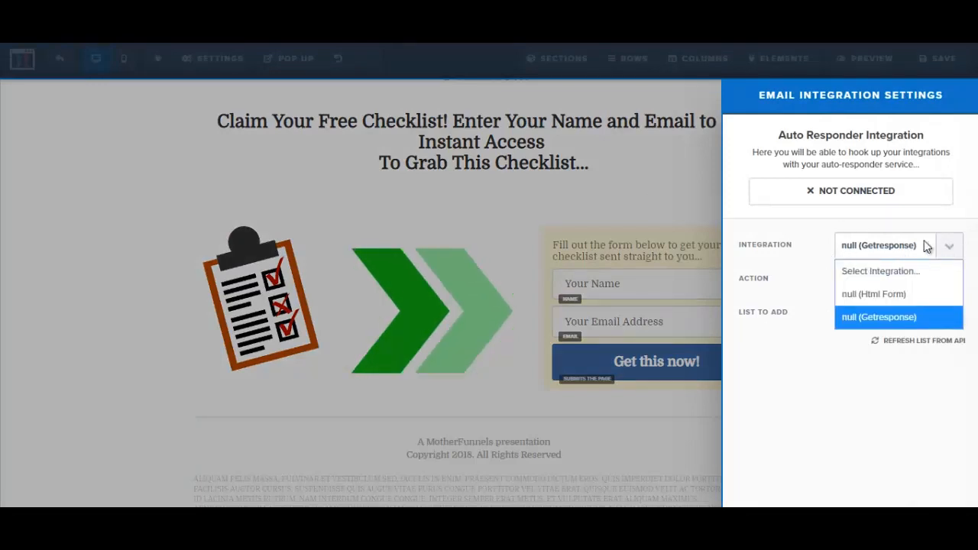
left_click(895, 317)
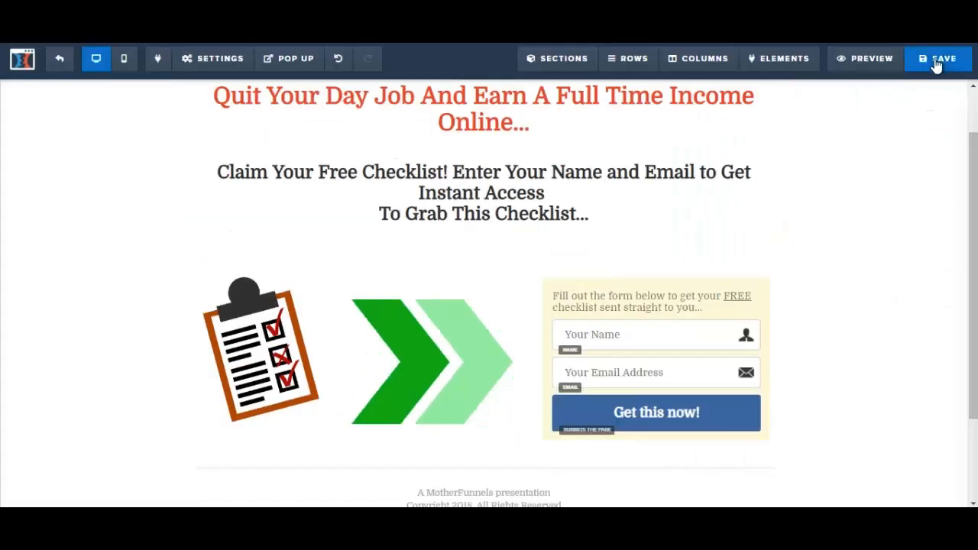
left_click(937, 61)
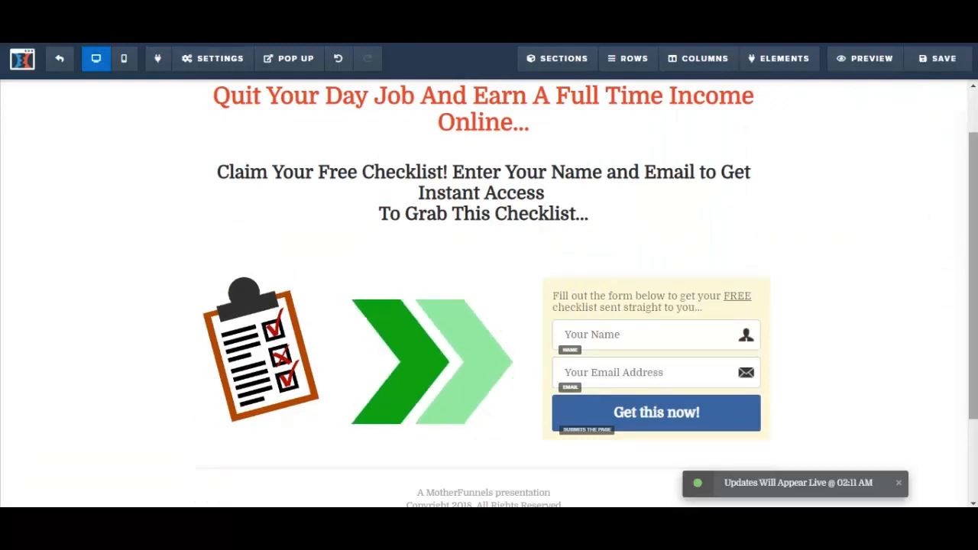
Review the edited squeeze page from its headline and open its preview
scroll(489, 293, "up", 2)
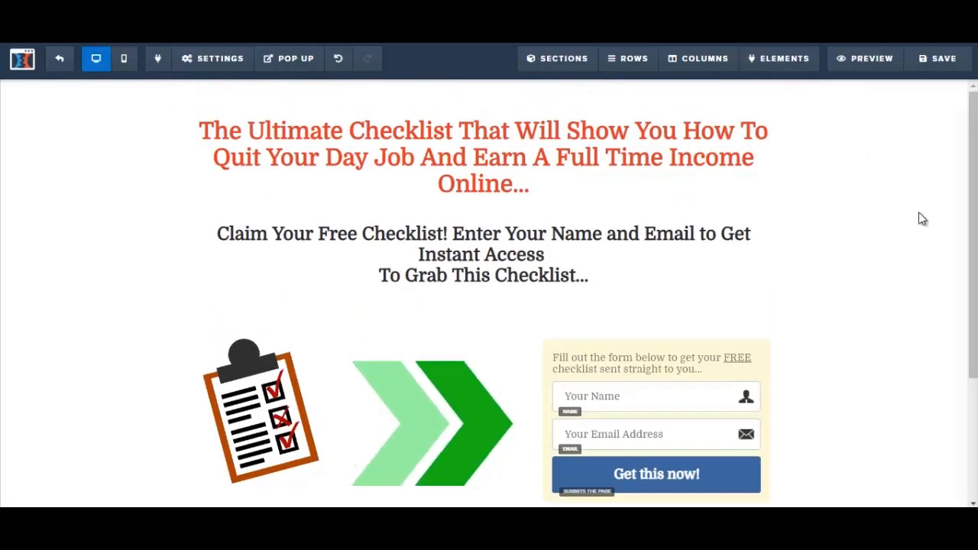
left_click(859, 60)
mouse_move(971, 64)
left_mouse_down()
mouse_move(970, 200)
mouse_move(971, 64)
left_mouse_up()
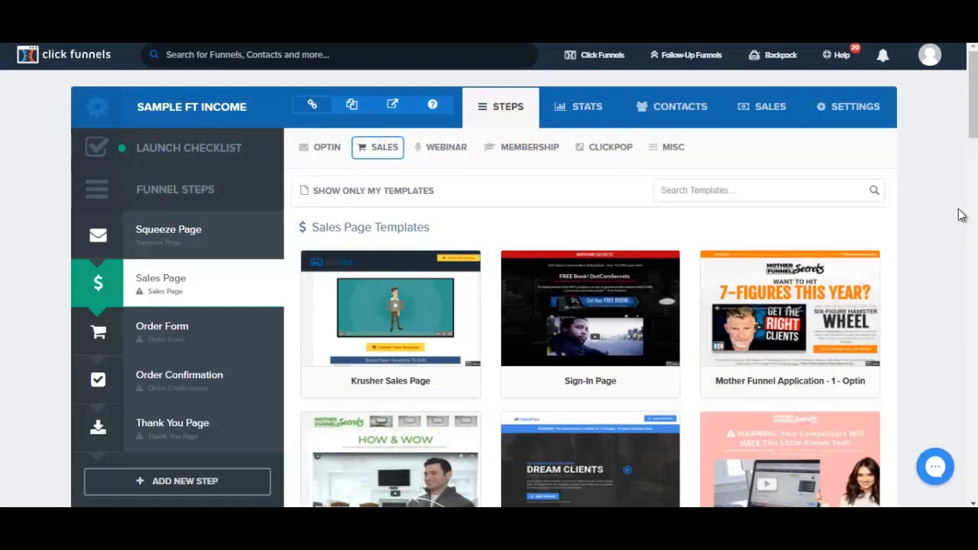
Find the Classic Salesletter Page among the sales page templates and preview its layout
left_click_drag(976, 128, 974, 242)
left_click_drag(976, 275, 976, 414)
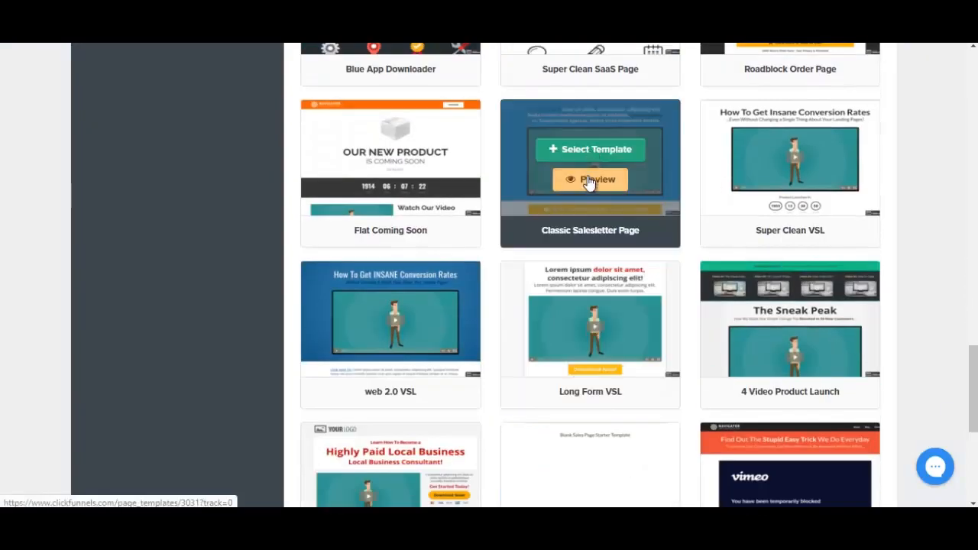
left_click(588, 180)
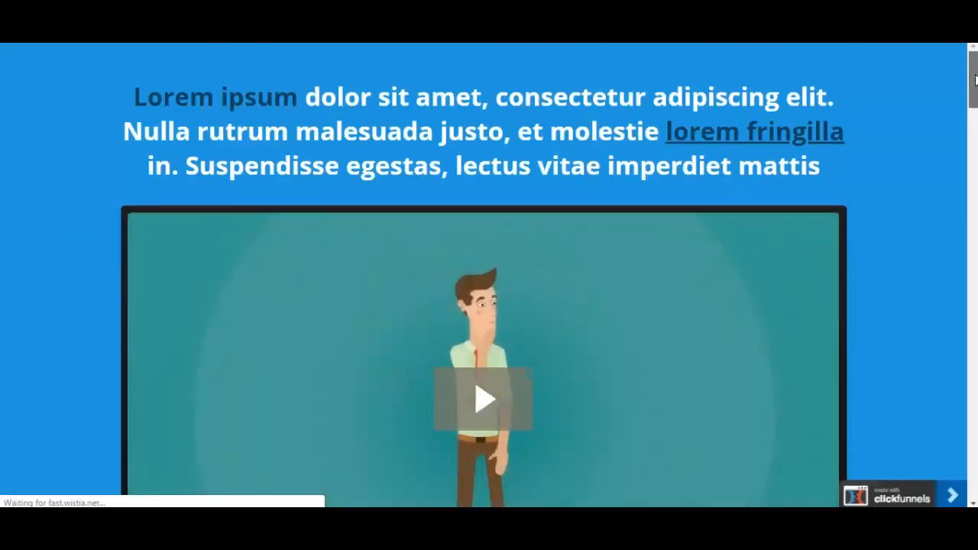
mouse_move(976, 80)
left_mouse_down()
mouse_move(976, 387)
mouse_move(960, 75)
left_mouse_up()
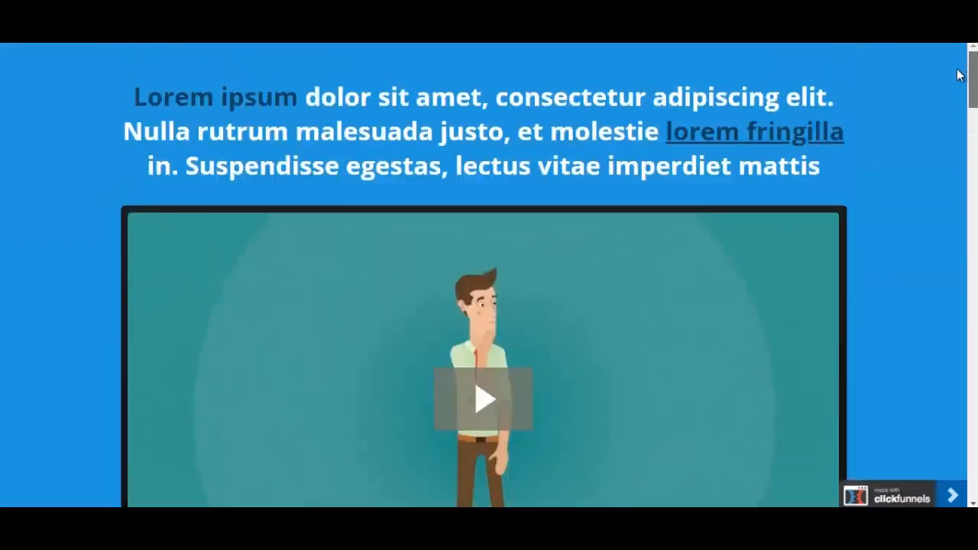
key("ctrl+w")
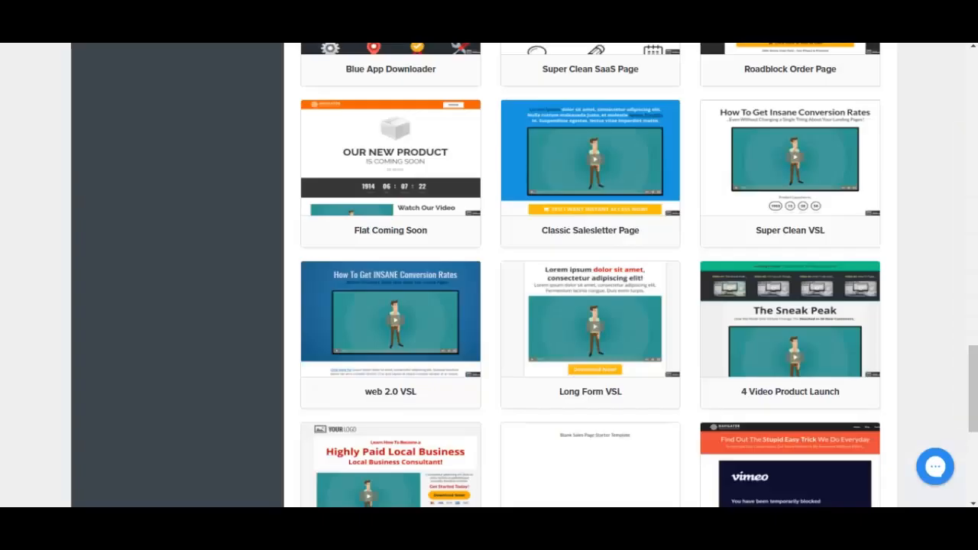
Apply the Classic Salesletter Page template to the Sales Page step and open the page for editing in a new tab
mouse_move(566, 246)
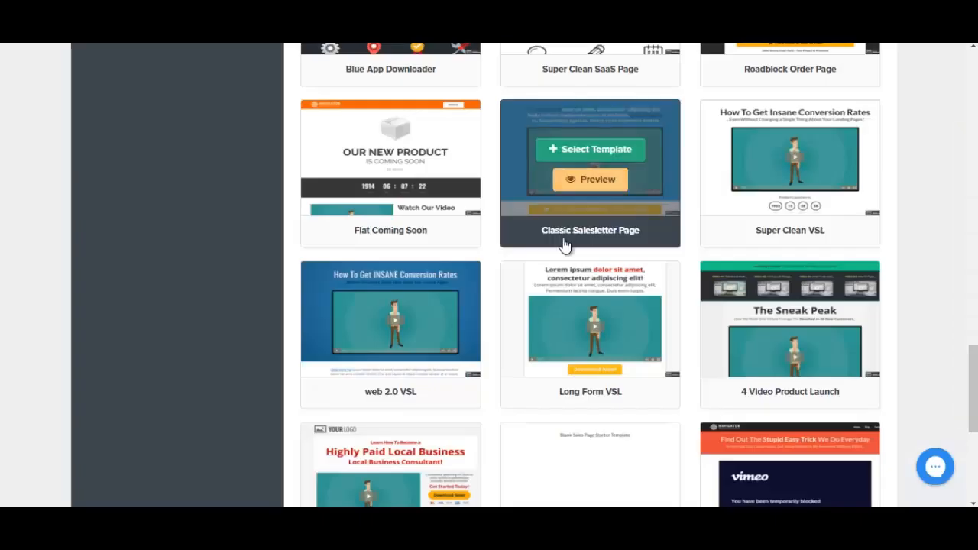
left_click(586, 152)
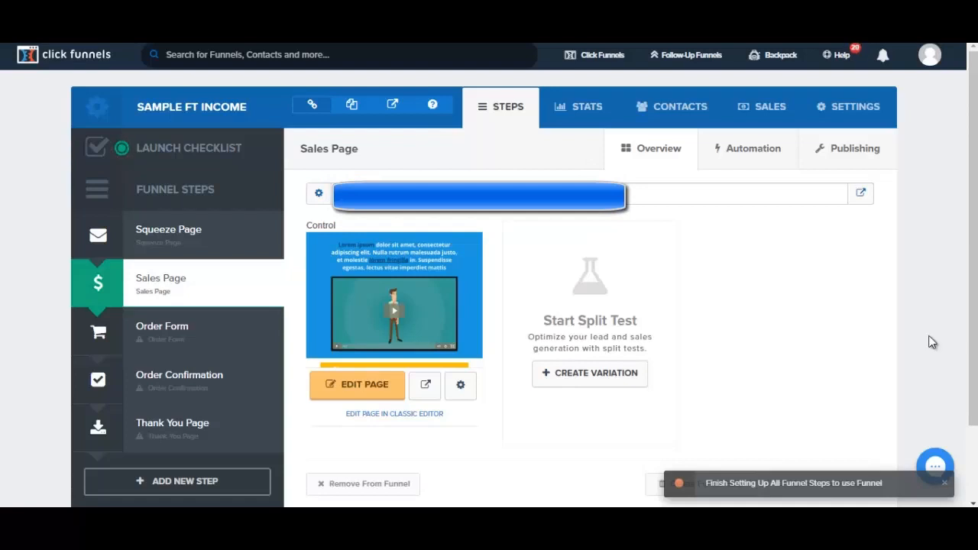
right_click(364, 387)
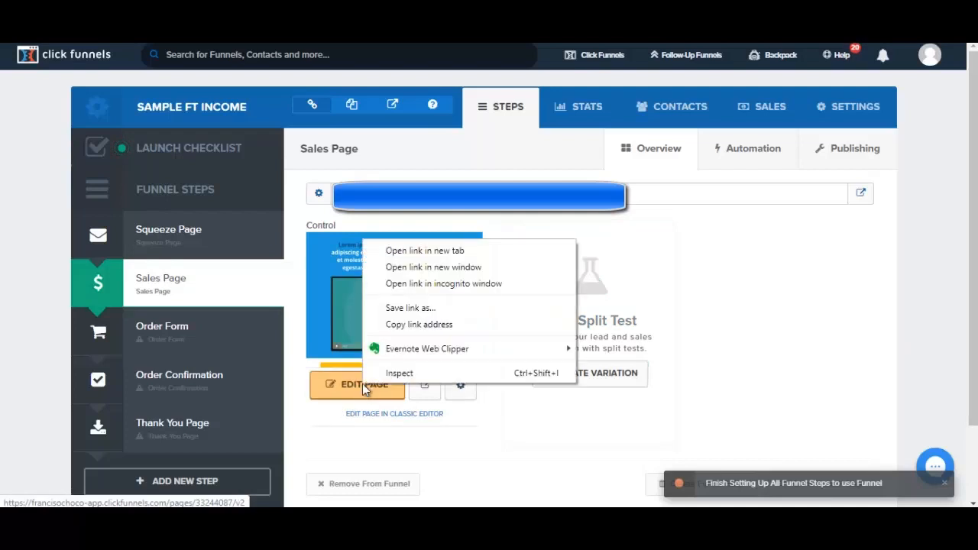
left_click(419, 255)
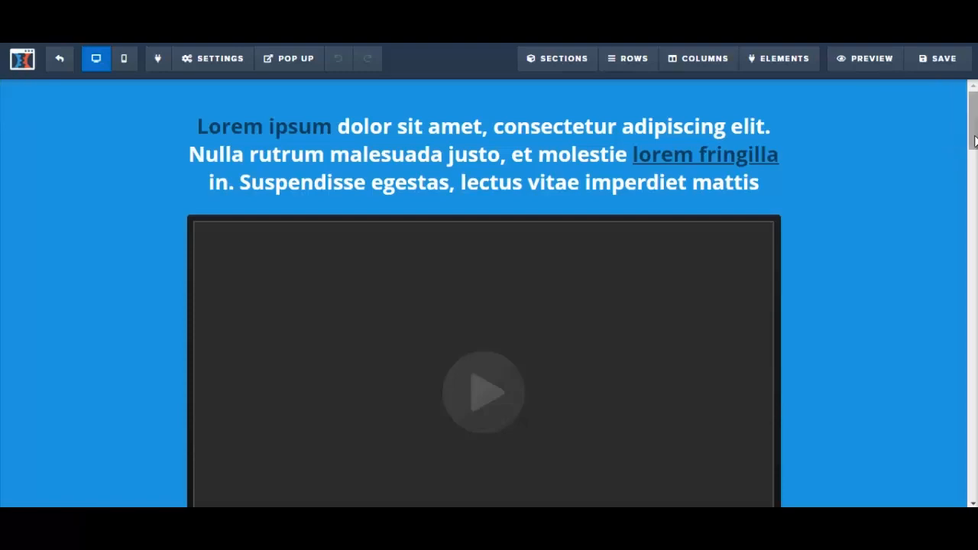
left_click_drag(975, 142, 967, 116)
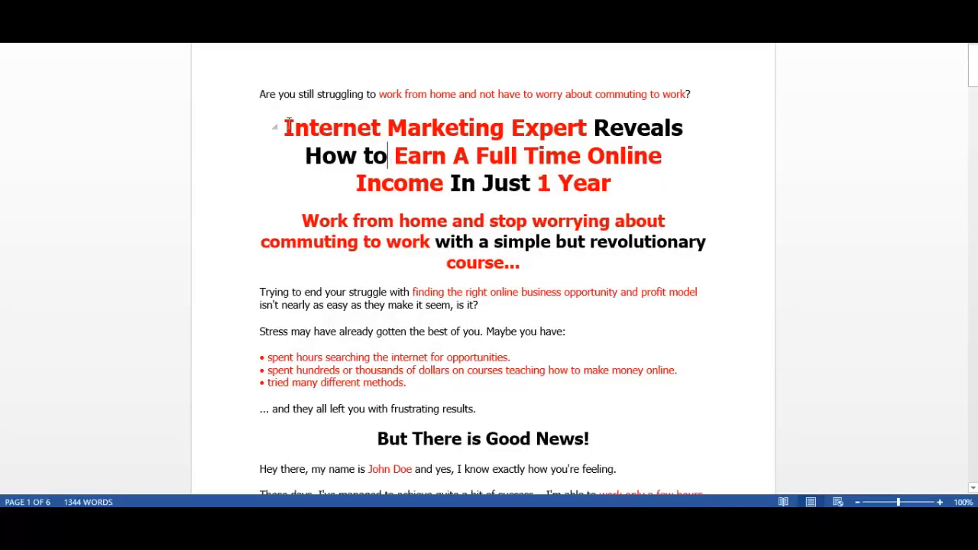
Replace the sales page's placeholder headline with "Internet Marketing Expert Reveals How to Earn A Full Time Online Income In Just 1 Year" copied from the Word document
left_click_drag(284, 125, 620, 175)
key("ctrl+c")
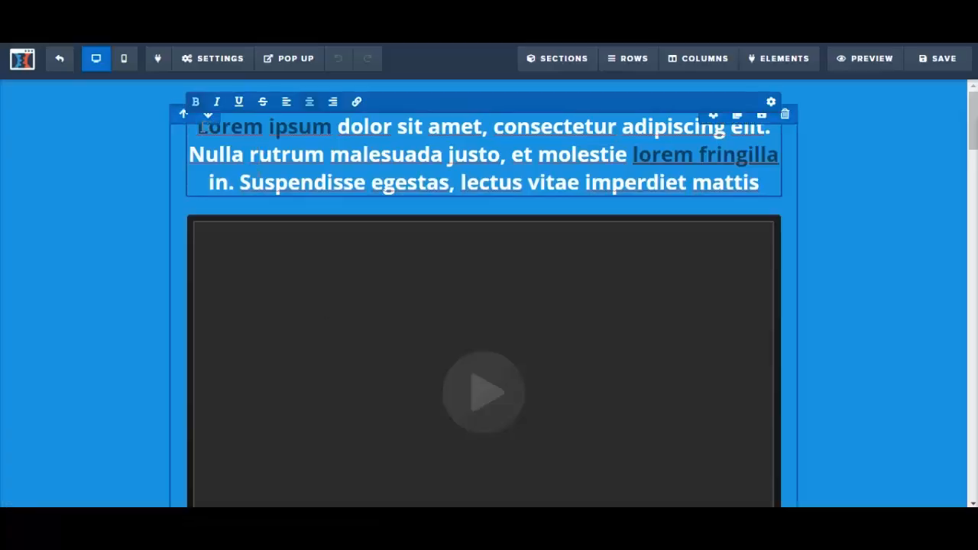
left_click_drag(200, 128, 759, 183)
key("ctrl+v")
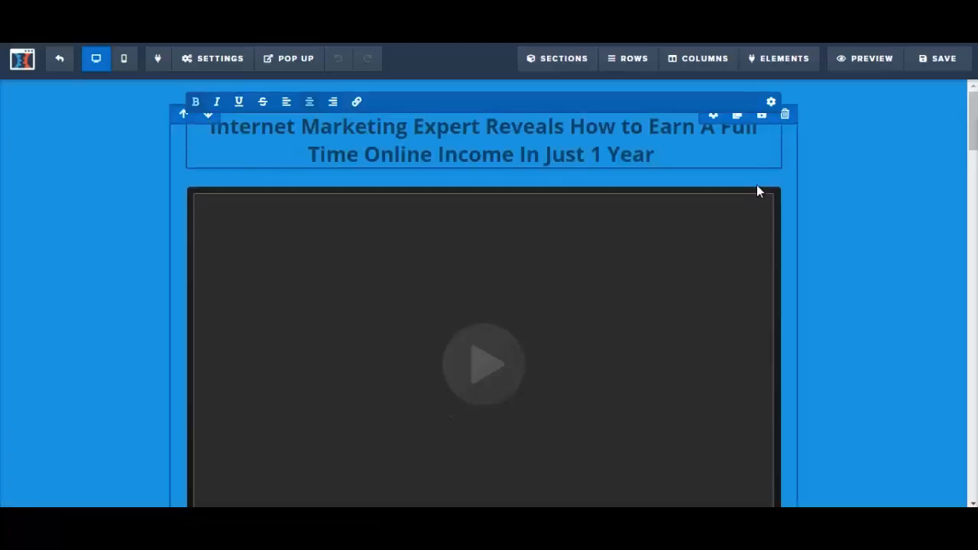
left_click(863, 166)
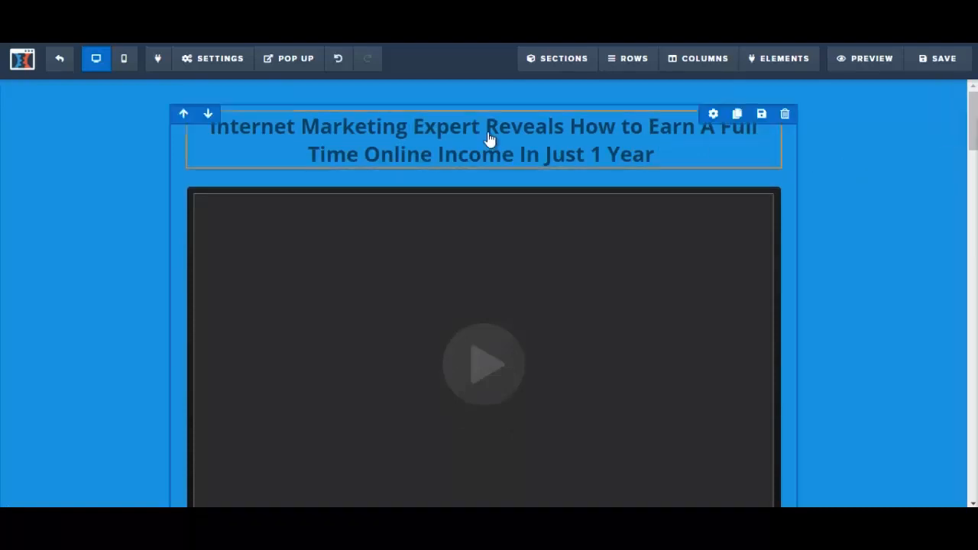
left_click(329, 146)
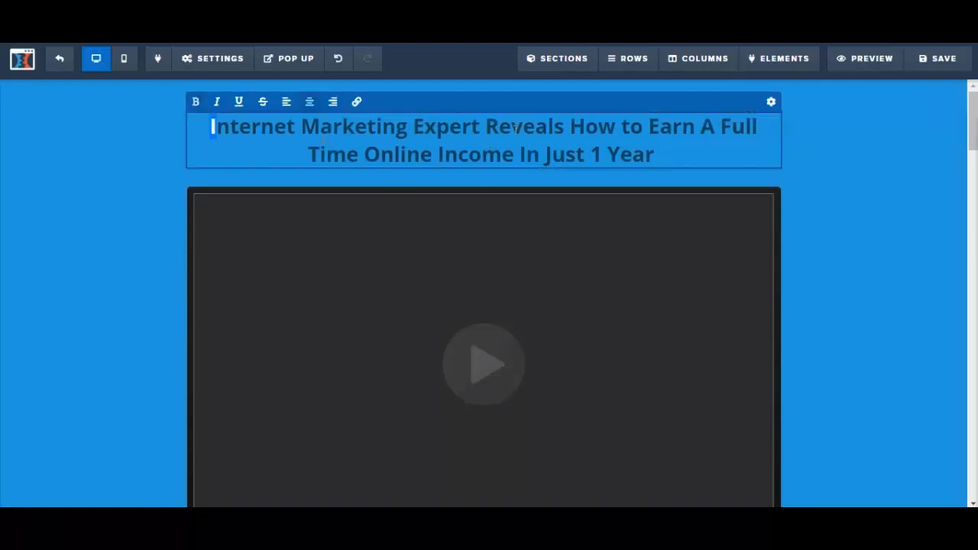
left_click_drag(517, 128, 670, 143)
key("ctrl+c")
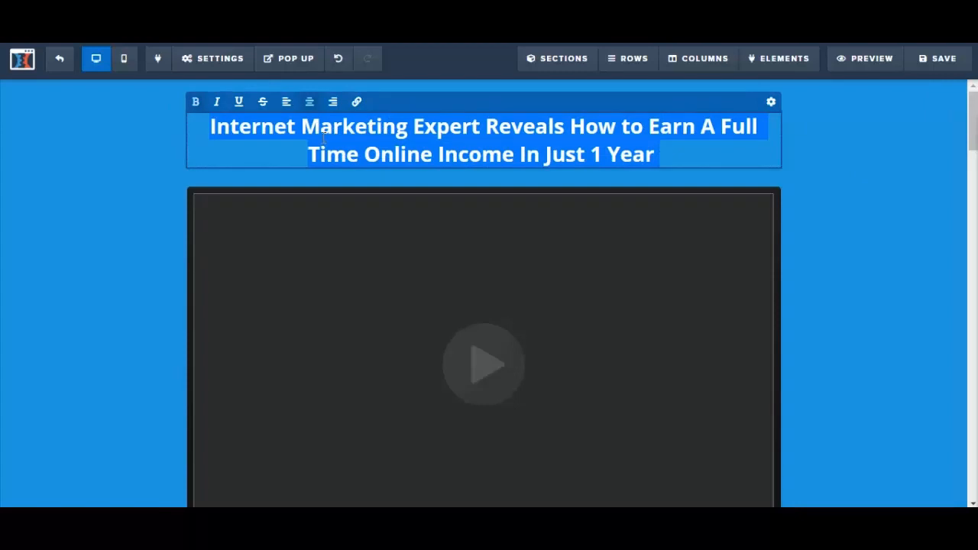
left_click(772, 104)
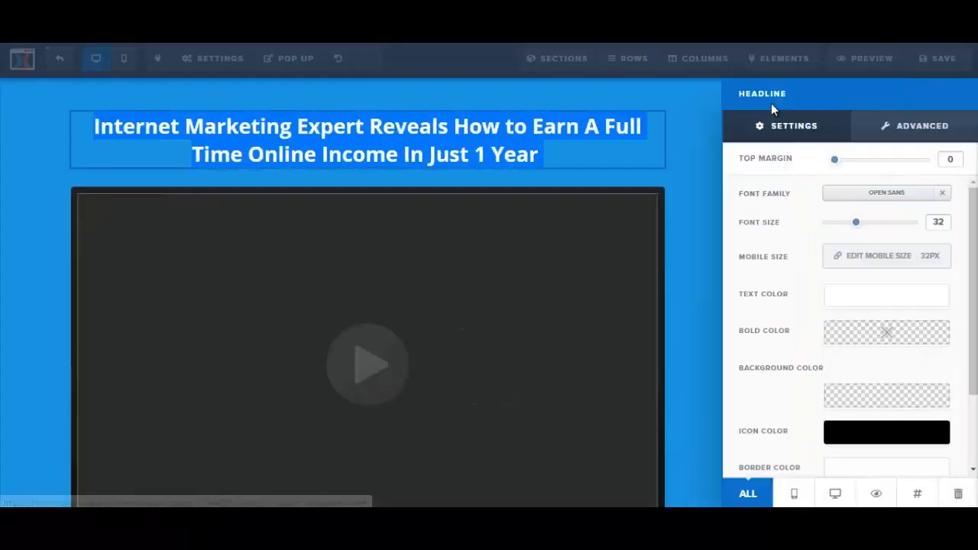
left_click(857, 300)
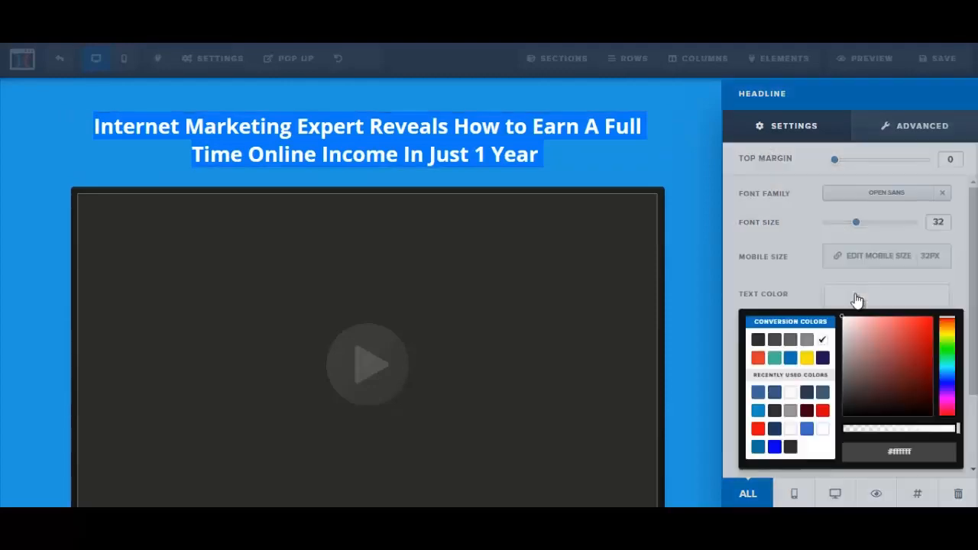
left_click(647, 159)
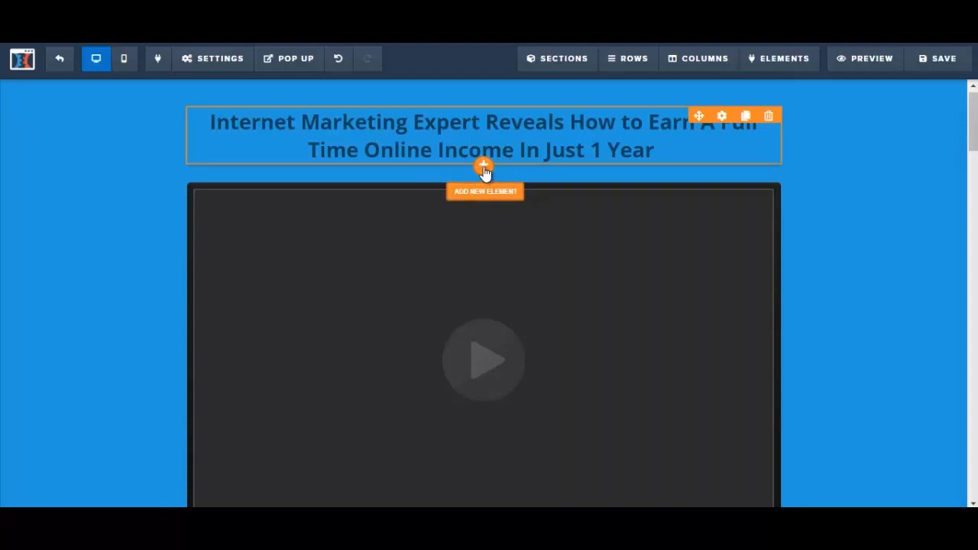
Add a new headline element between the existing headline and the video, and replace its placeholder text with the copied "Internet Marketing Expert Reveals..." headline
left_click(484, 166)
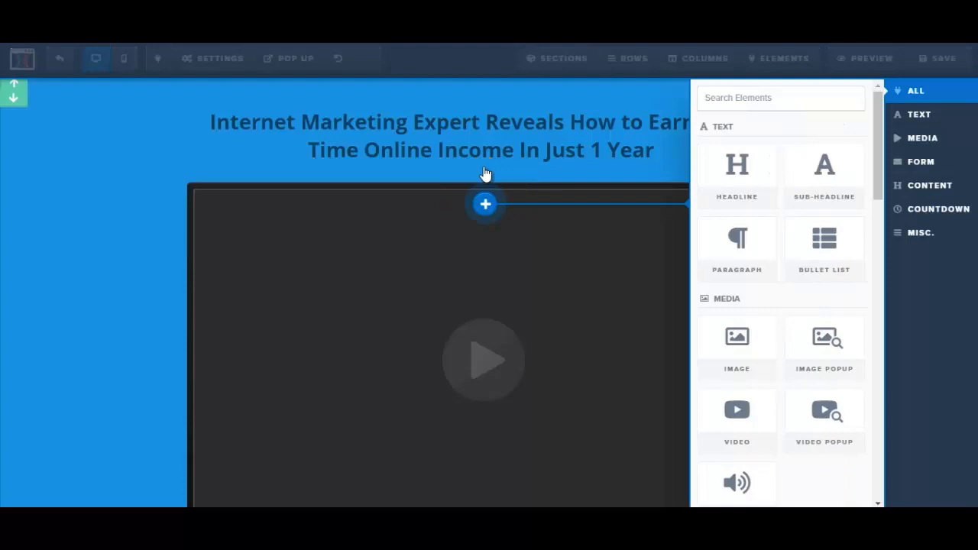
left_click(741, 182)
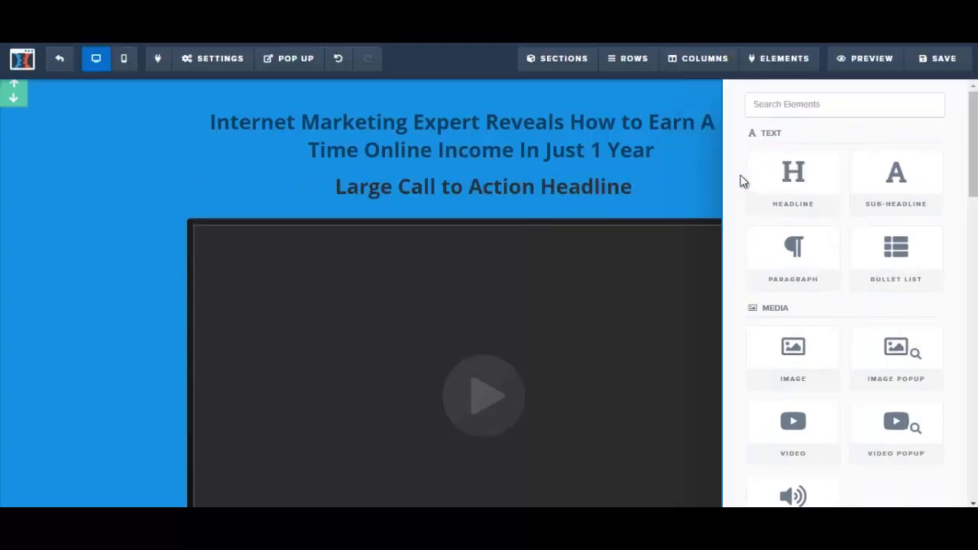
left_click(372, 188)
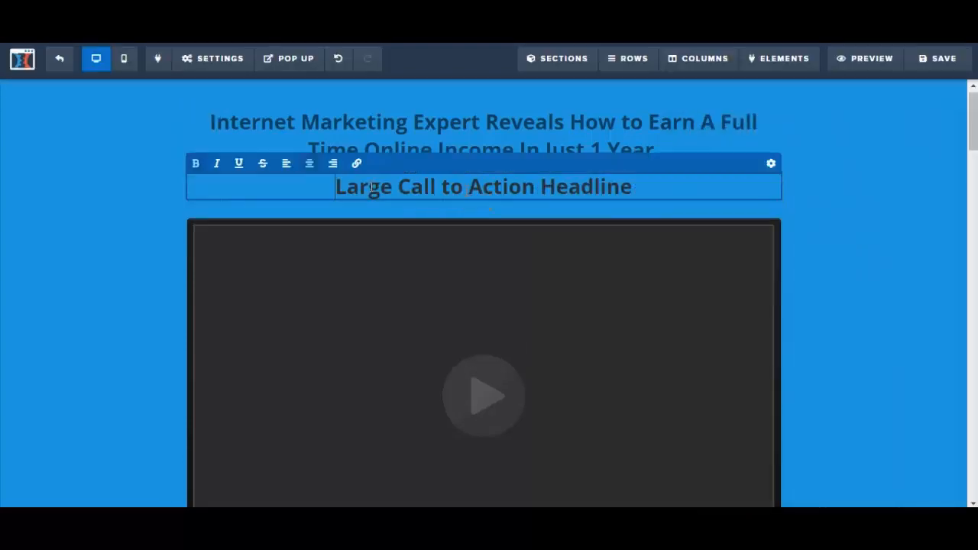
left_click_drag(337, 187, 656, 205)
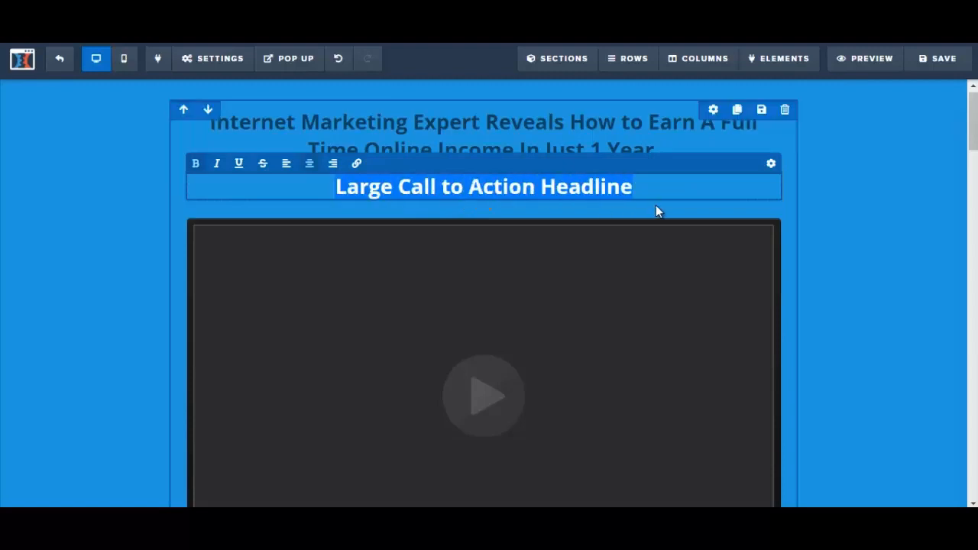
left_click(560, 182)
key("ctrl+v")
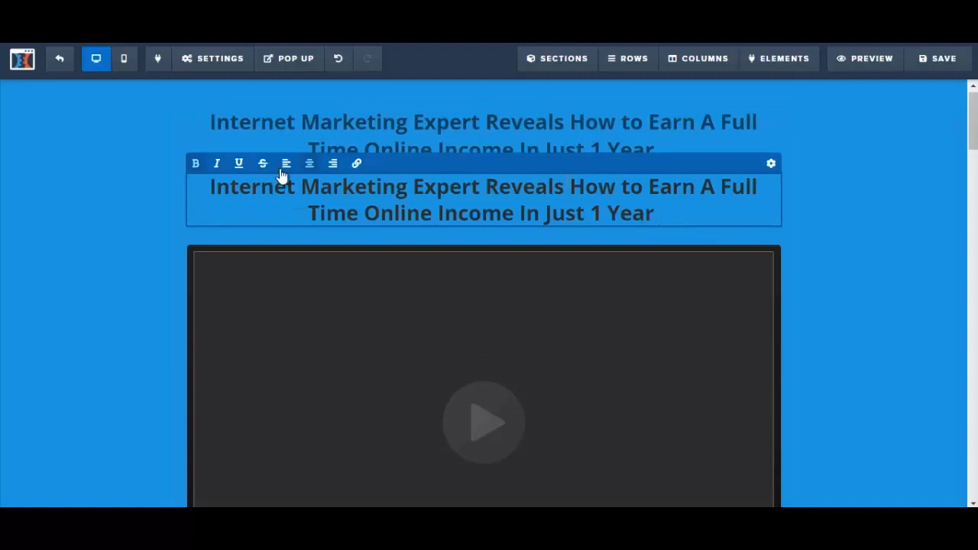
Set the text color of the newly added headline above the video to white
left_click(213, 187)
left_click_drag(212, 187, 680, 225)
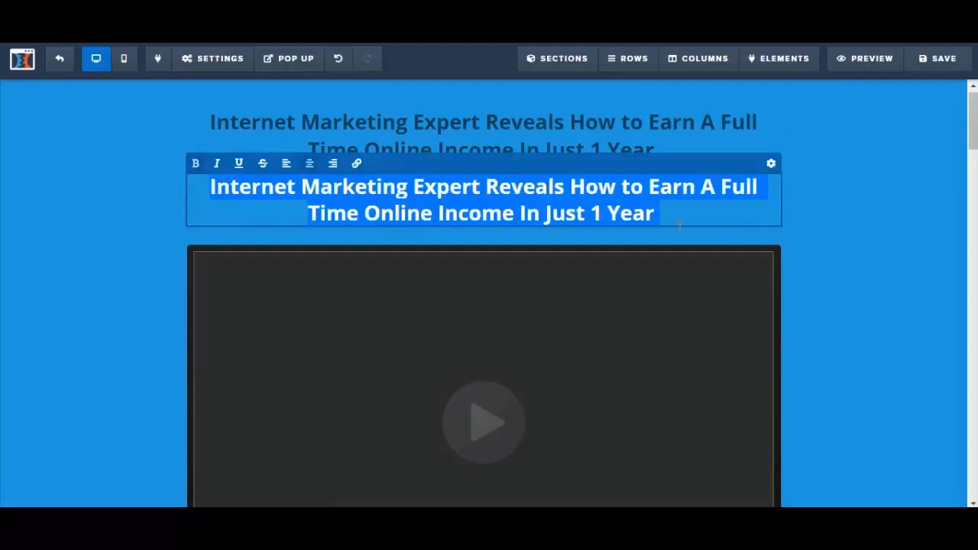
left_click(771, 167)
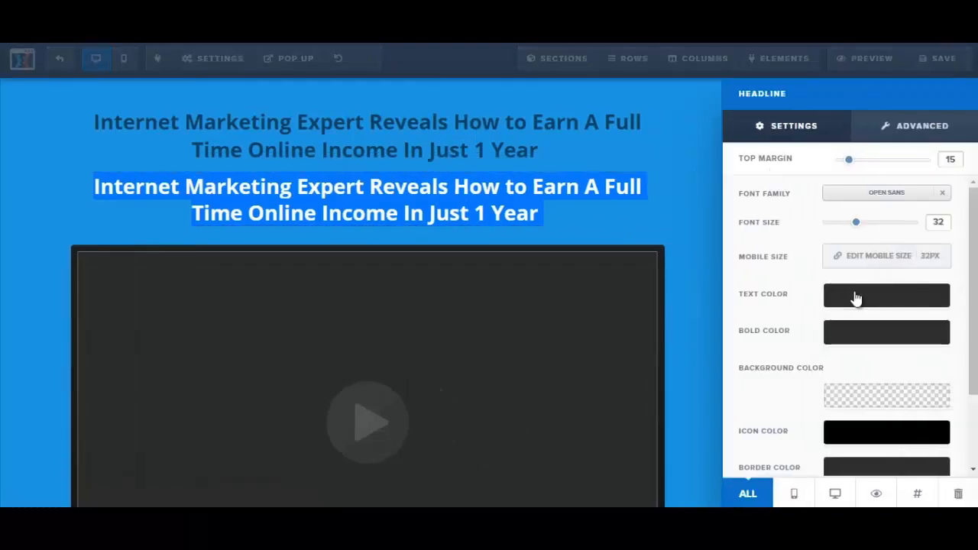
left_click(854, 297)
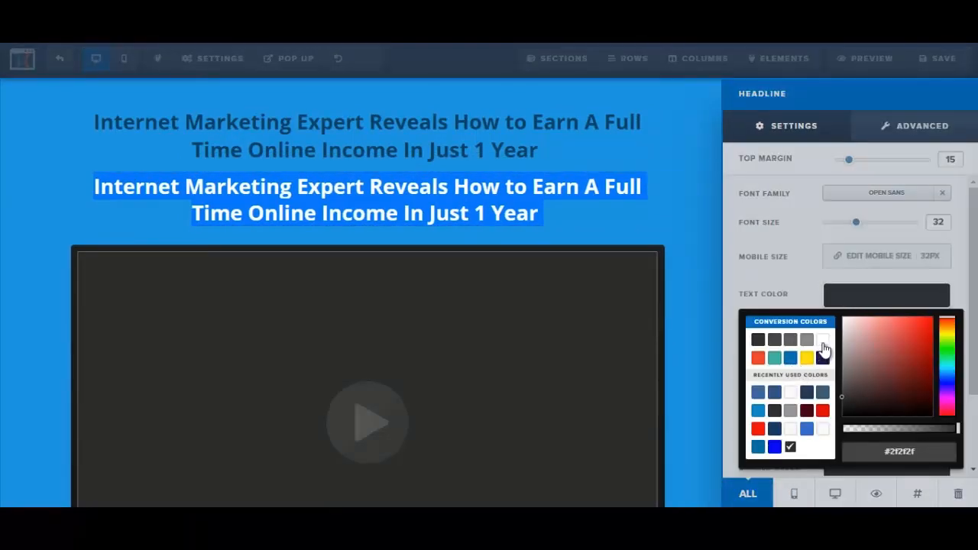
left_click(821, 341)
left_click(637, 215)
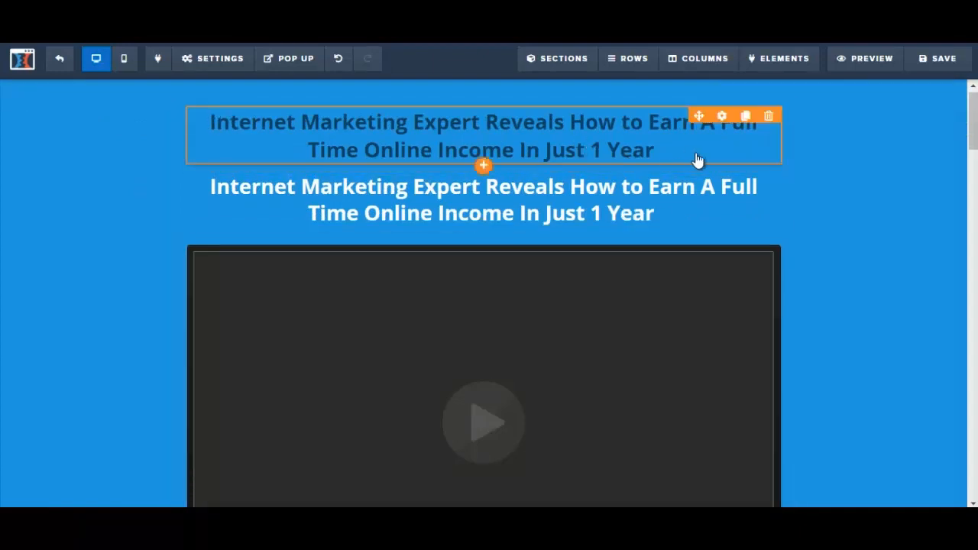
Delete the dark headline at the top of the sales page and duplicate the remaining white headline above the video
left_click(771, 121)
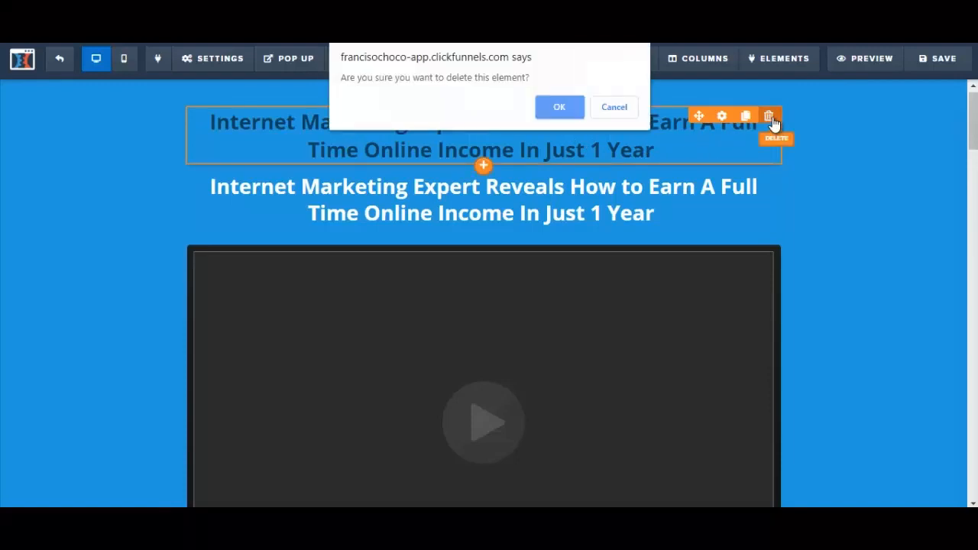
left_click(549, 112)
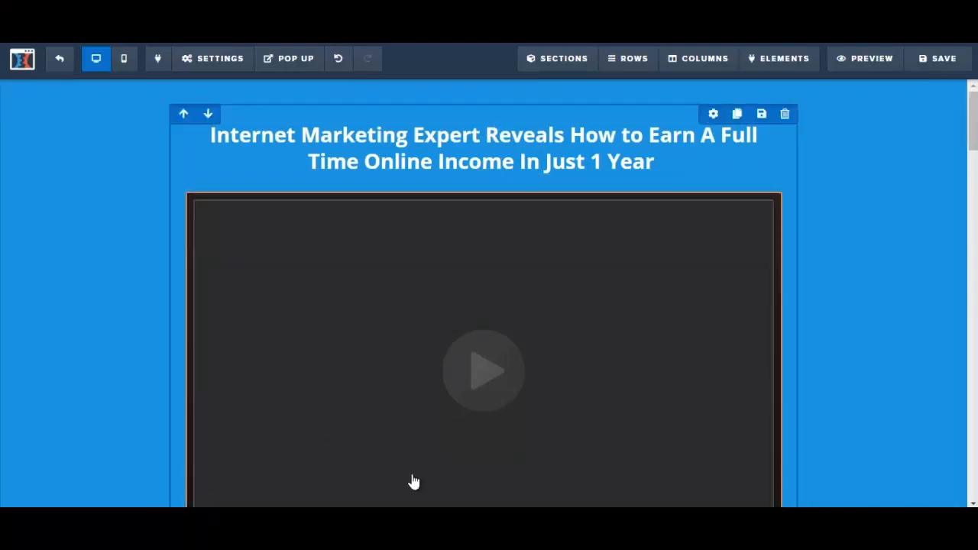
mouse_move(910, 503)
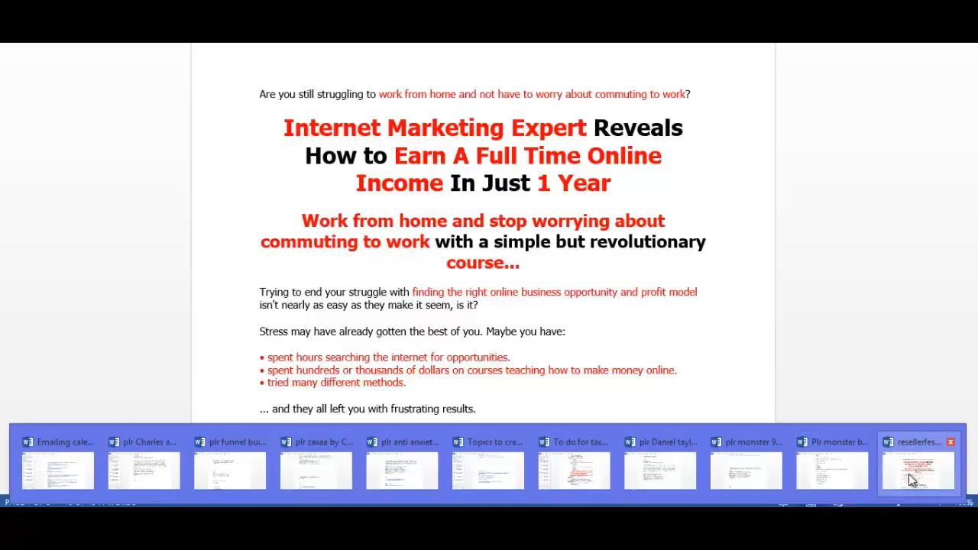
left_click(909, 474)
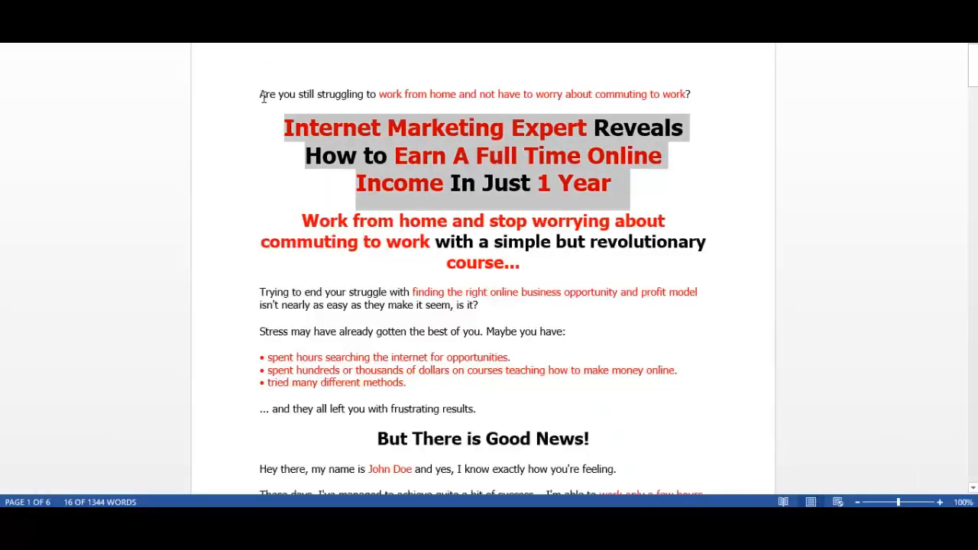
left_click(334, 128)
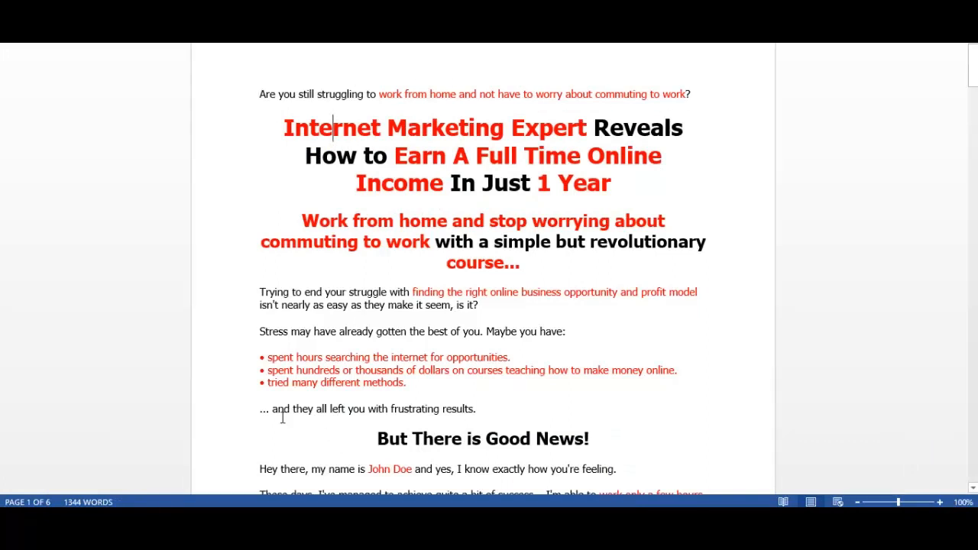
left_click(263, 517)
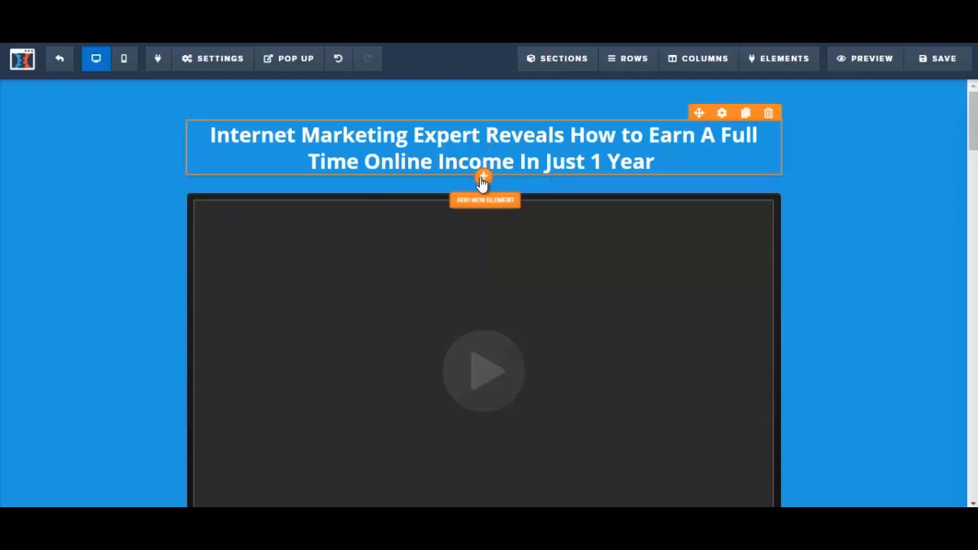
left_click(746, 113)
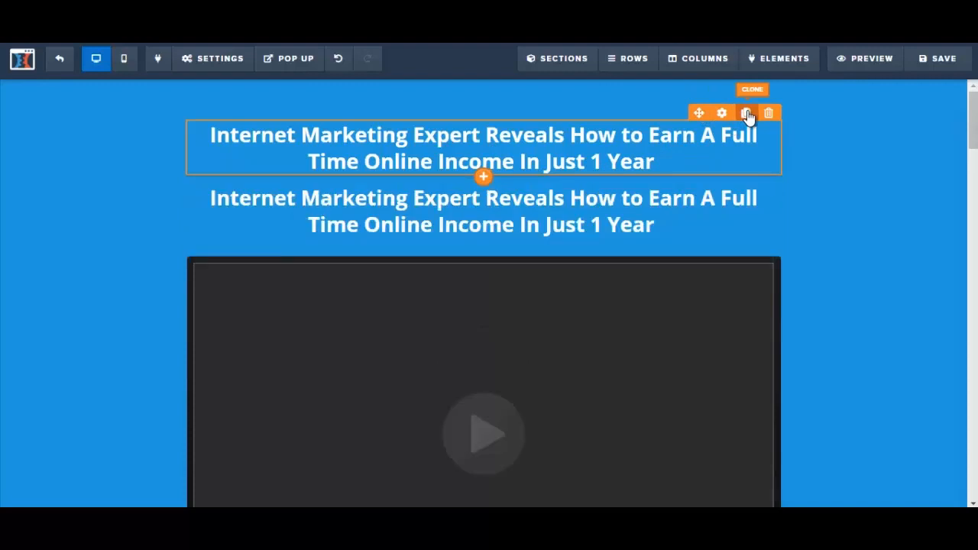
Replace the upper headline's text with "Are you still struggling to work from home and not have to worry about commuting to work?" copied from the Word sales letter
left_click(461, 145)
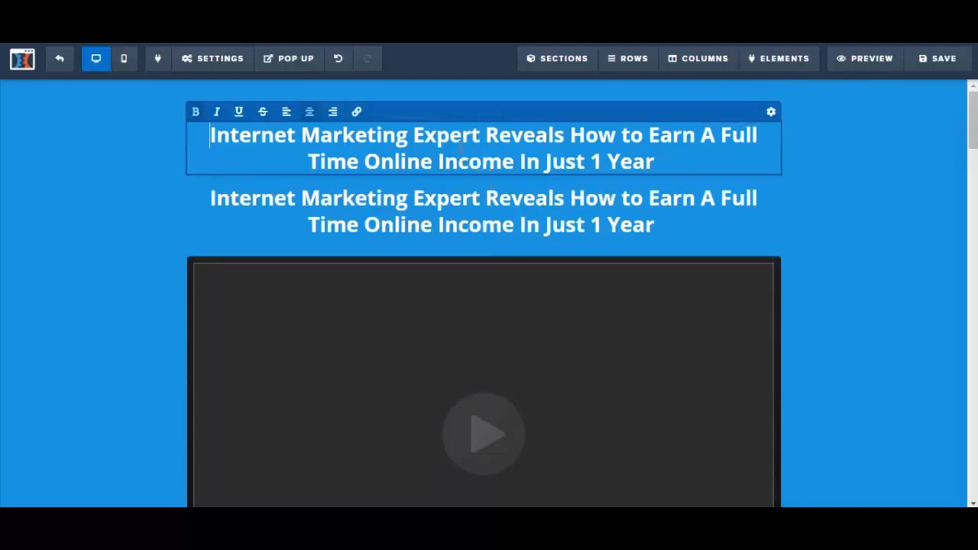
left_click(256, 163)
left_click(237, 143)
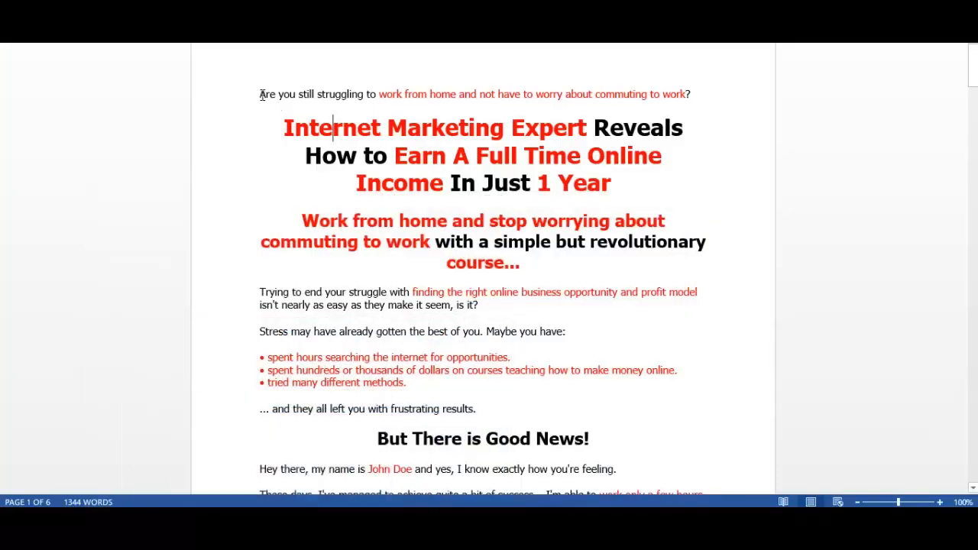
left_click_drag(260, 94, 692, 105)
key("ctrl+c")
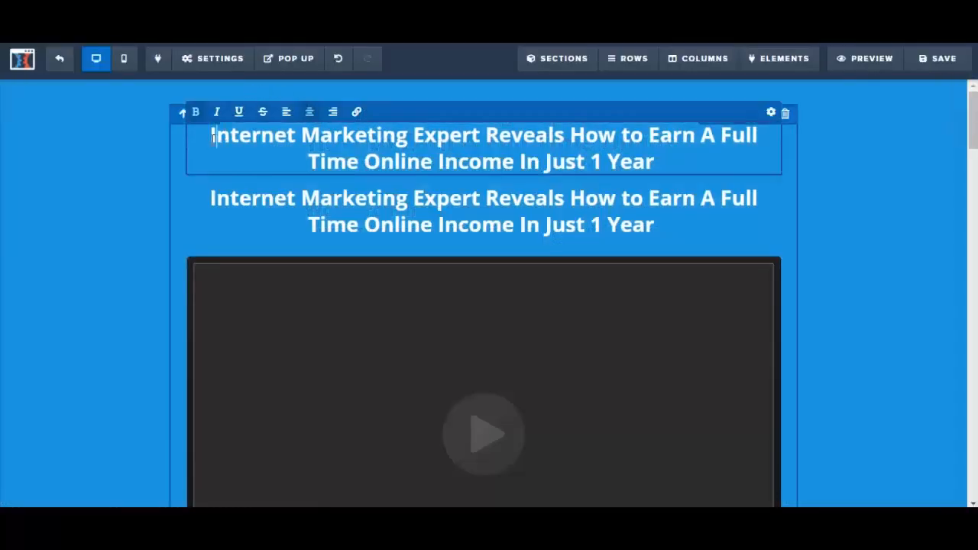
left_click_drag(213, 135, 655, 162)
key("ctrl+v")
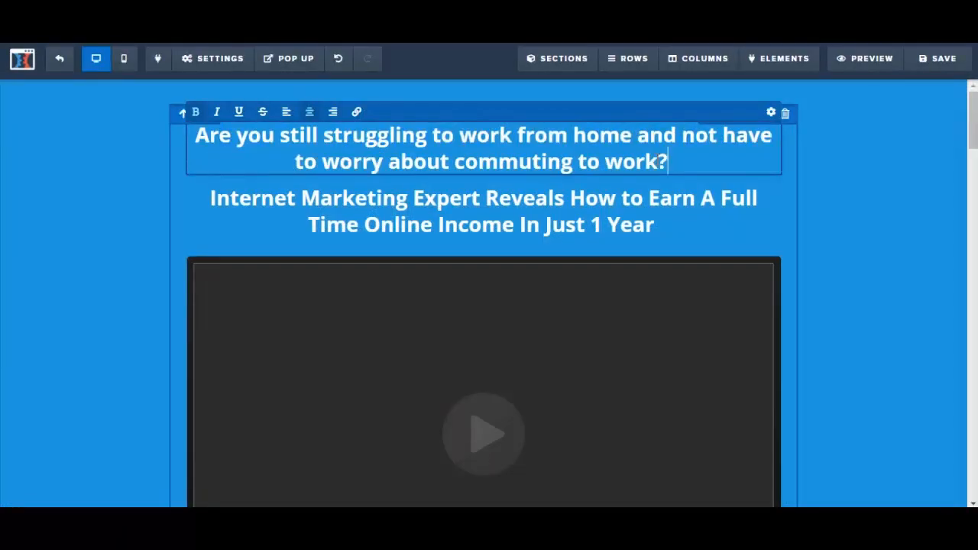
Set the font size of the "Are you still struggling..." headline to 24
left_click_drag(196, 139, 672, 162)
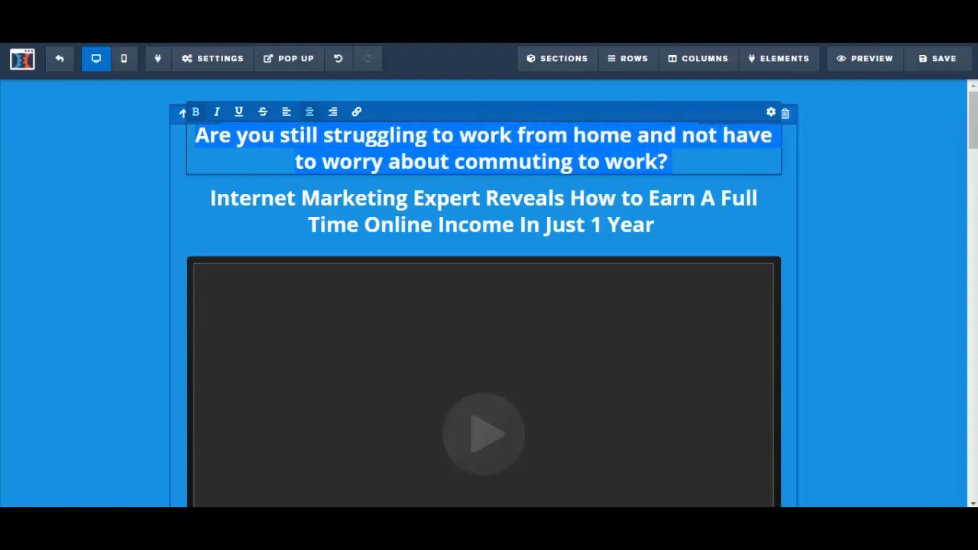
left_click(772, 113)
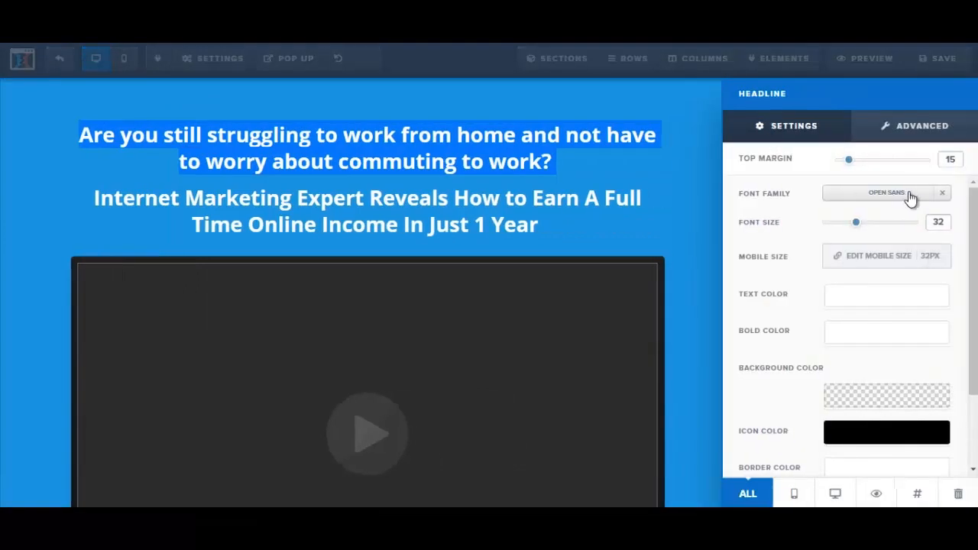
left_click_drag(862, 226, 845, 232)
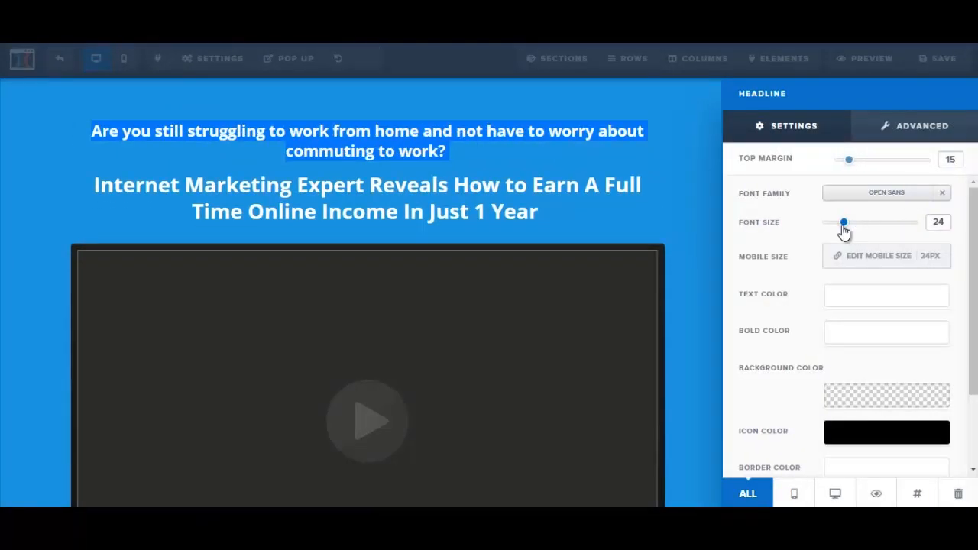
left_click(586, 207)
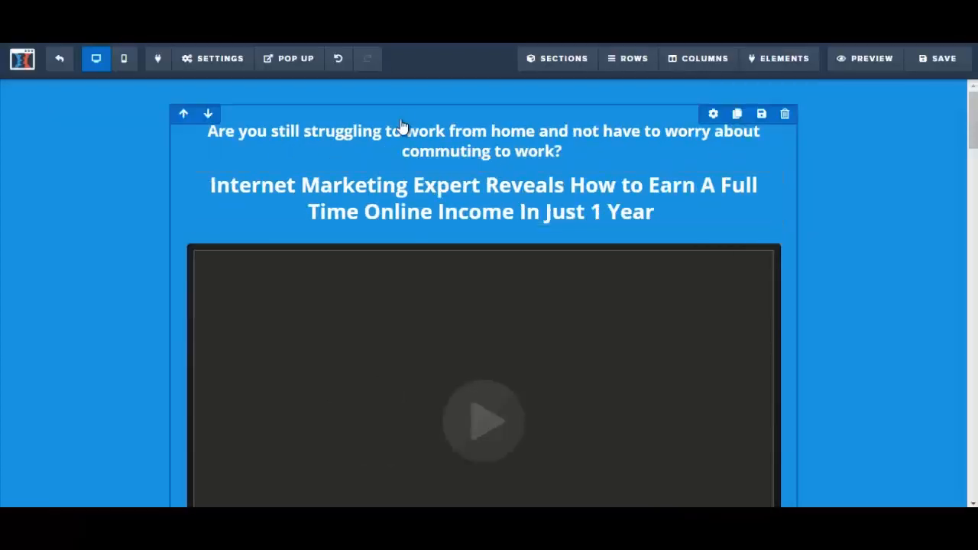
Change the text color of the "Are you still struggling..." headline to the darkest shade of the conversion colors
left_click(395, 131)
left_click_drag(253, 134, 610, 141)
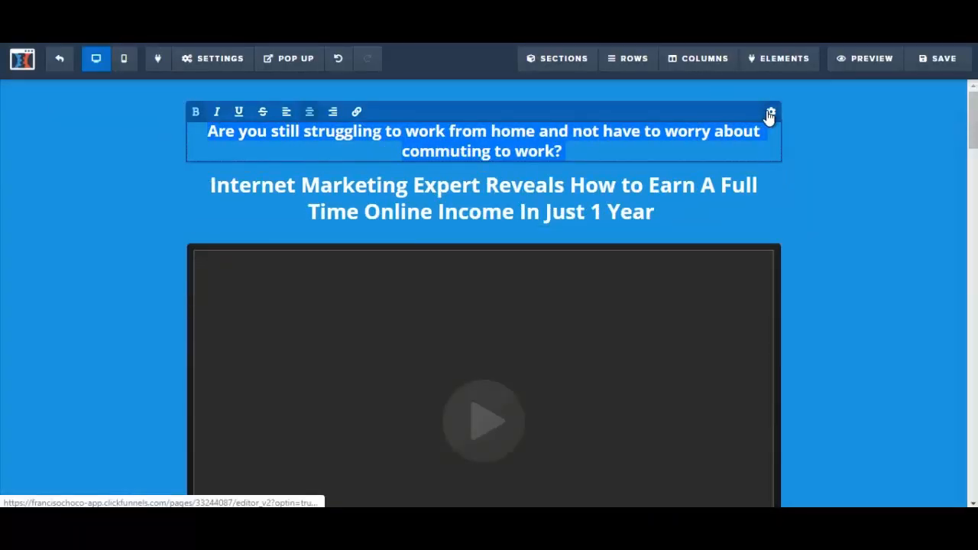
left_click(769, 115)
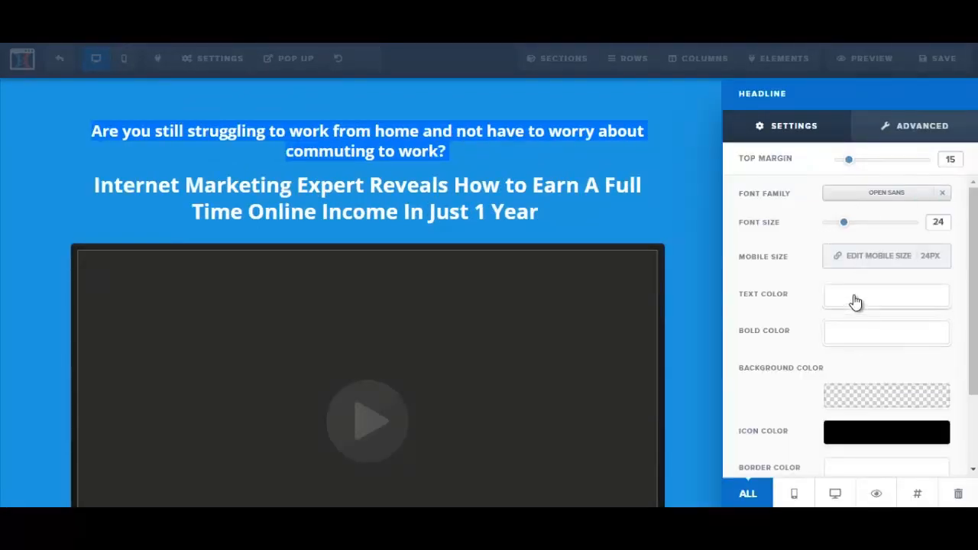
left_click(856, 302)
left_click(757, 340)
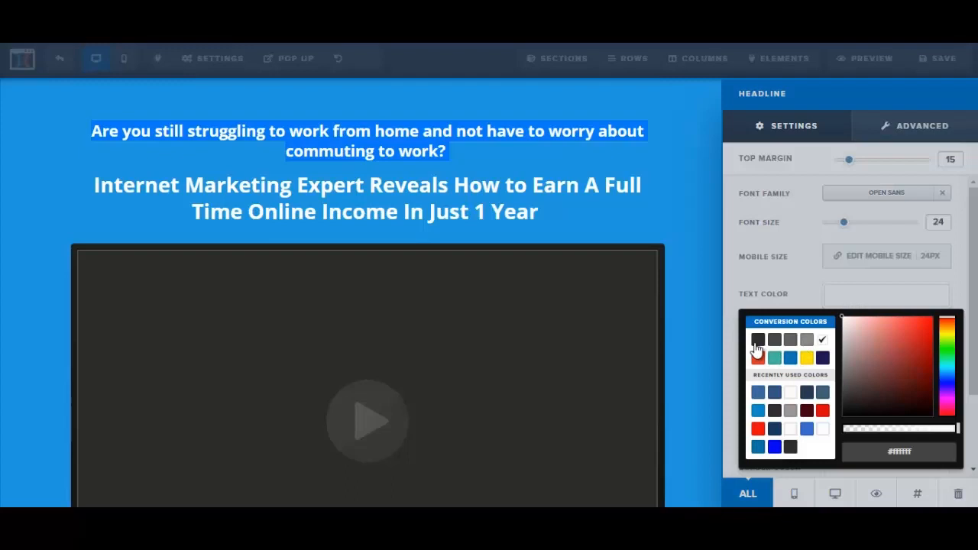
left_click(625, 168)
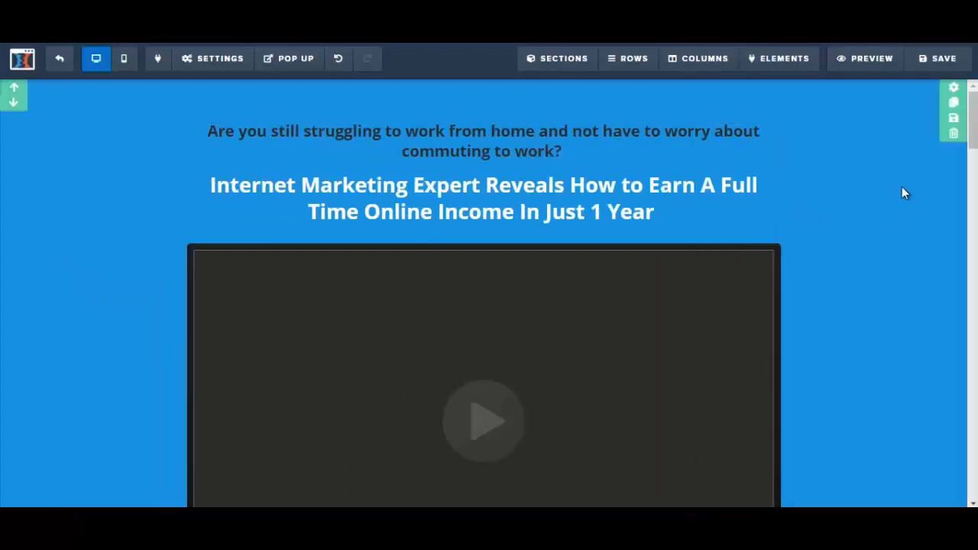
Set the font size of the white "Internet Marketing Expert Reveals..." headline to 52
left_click(528, 209)
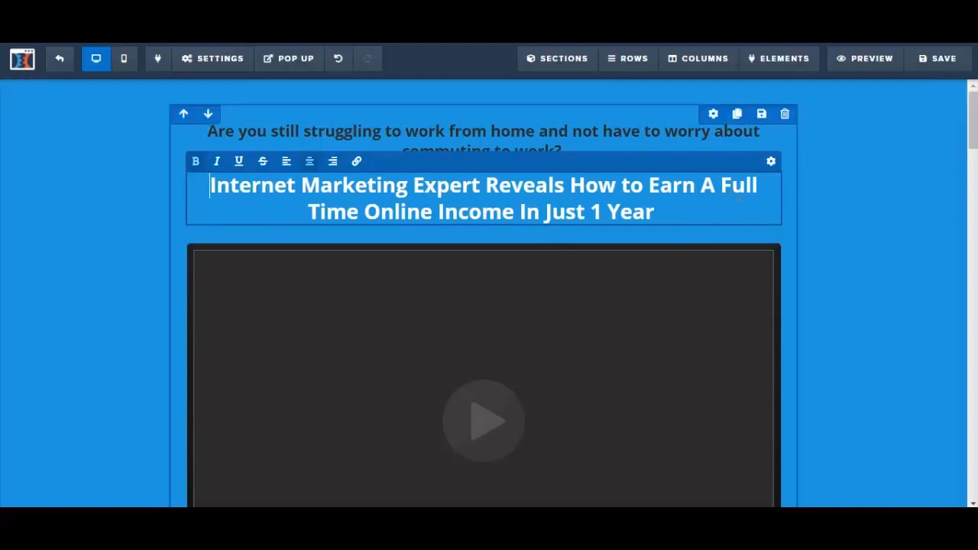
left_click(772, 162)
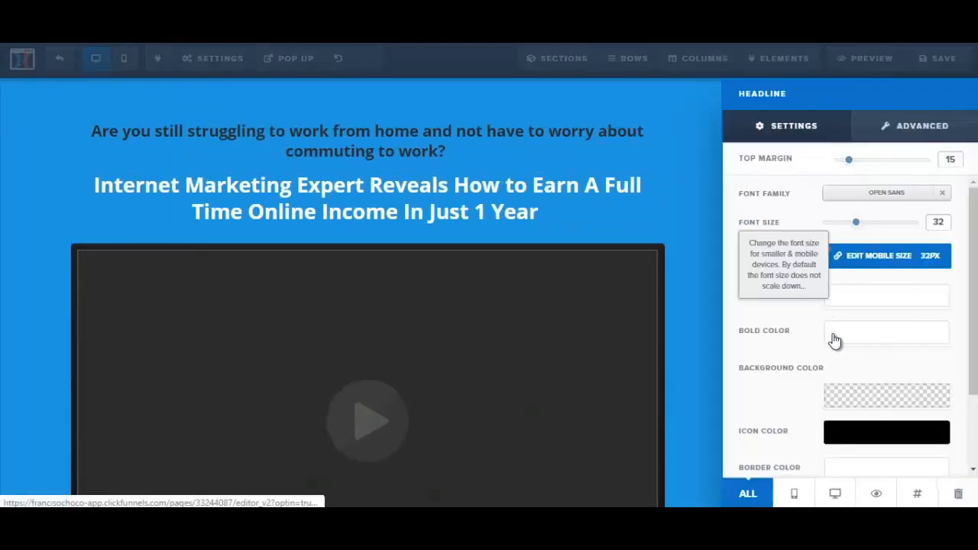
left_click_drag(854, 223, 888, 231)
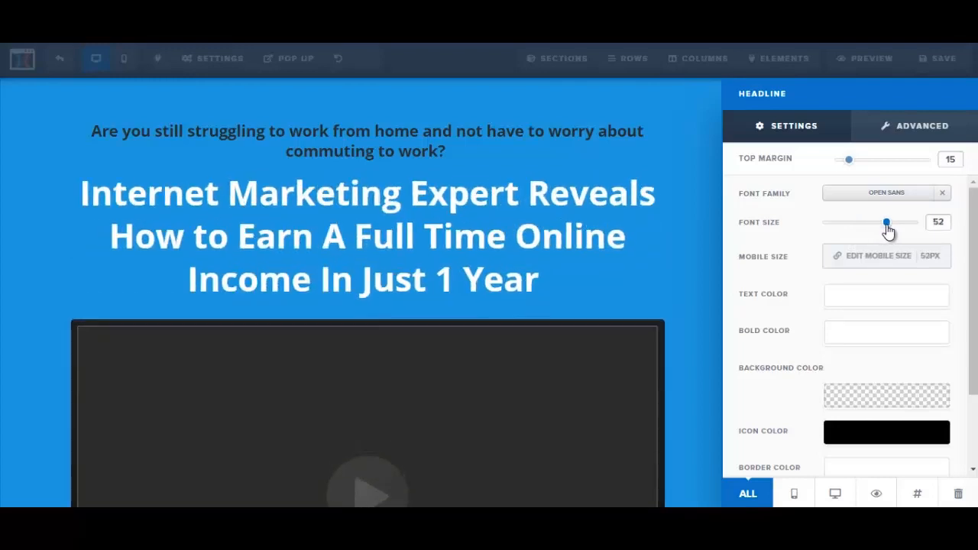
left_click(704, 261)
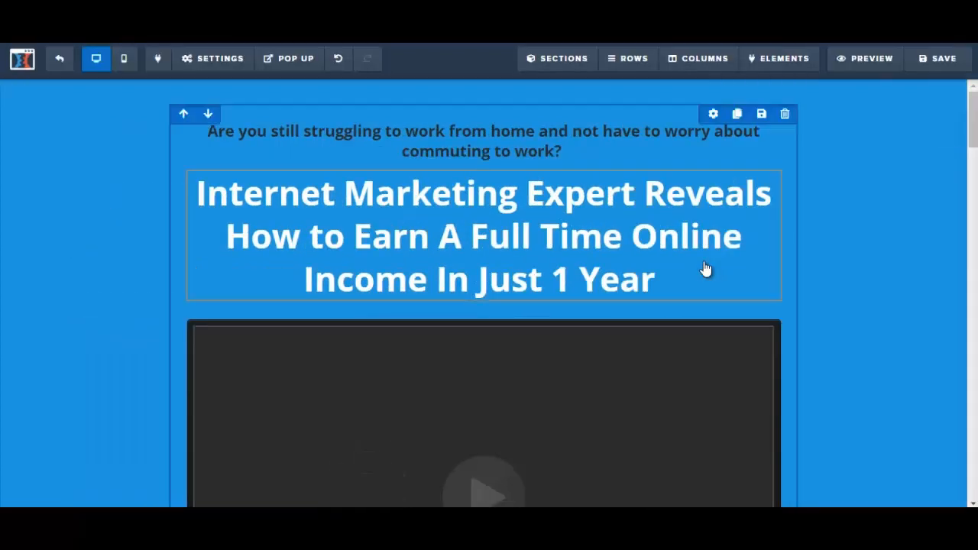
Set the page's SEO title to "testing" and its description to "demo", and save the sales page
left_click(925, 68)
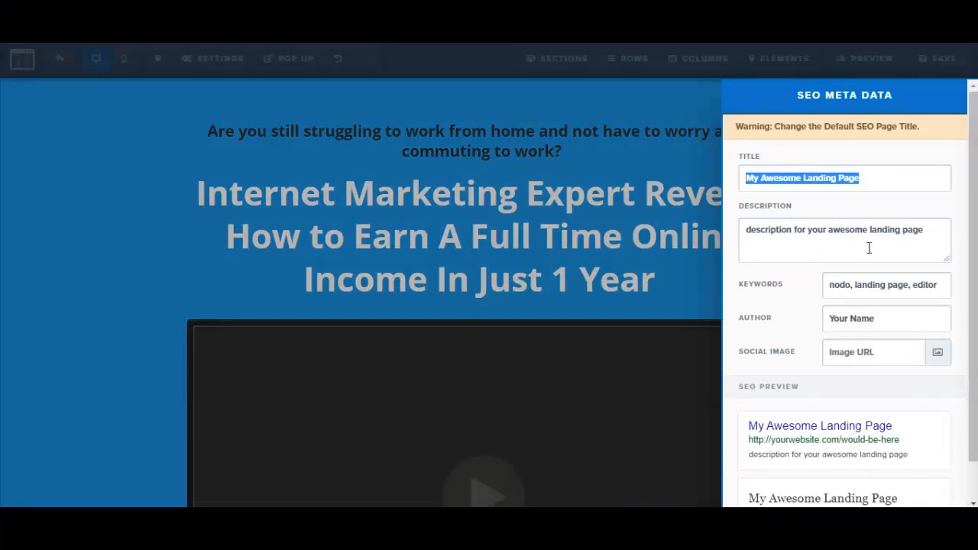
type("testing")
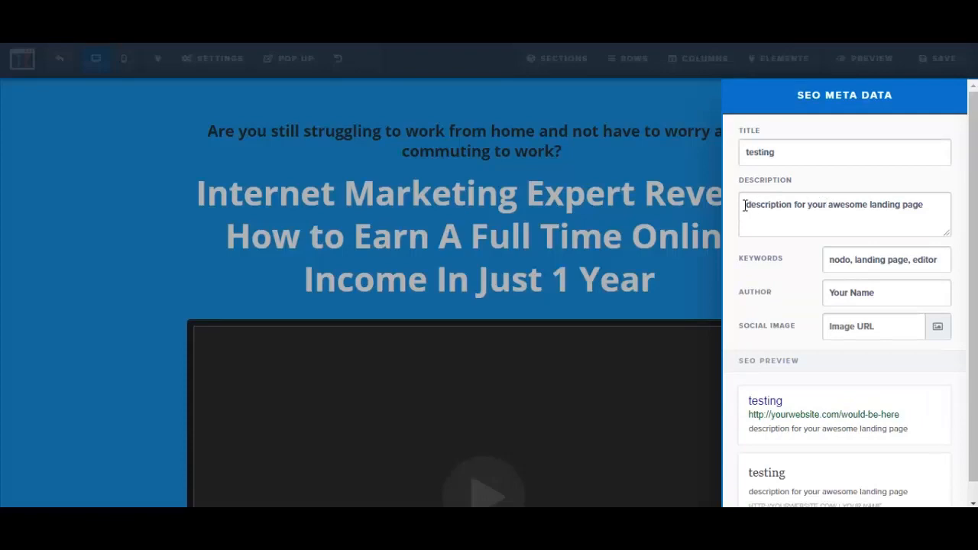
left_click_drag(745, 205, 922, 199)
type("demo")
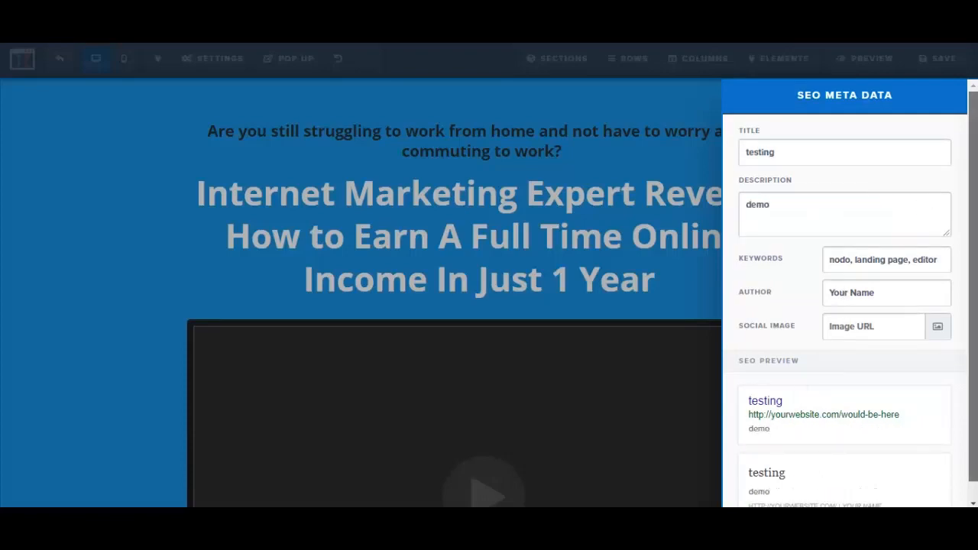
scroll(974, 443, "down", 1)
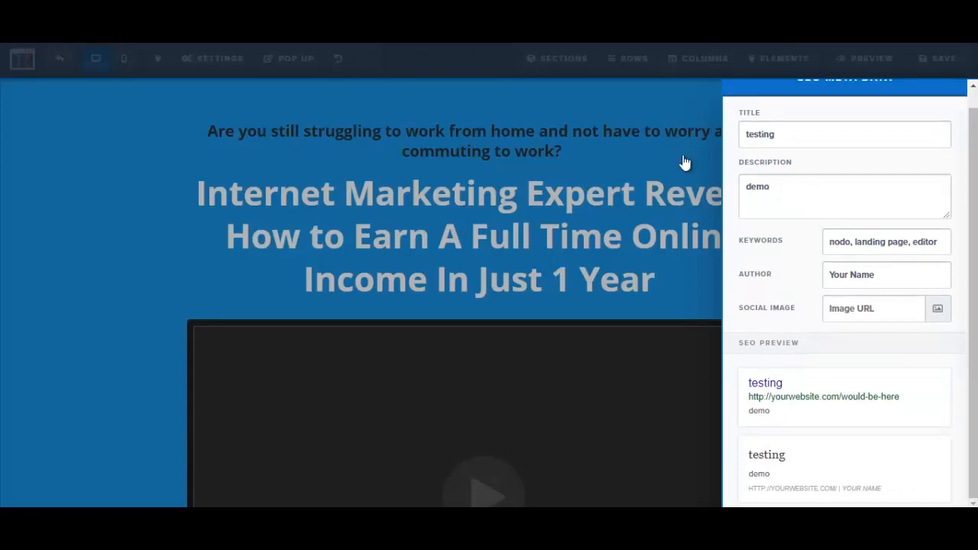
left_click(684, 163)
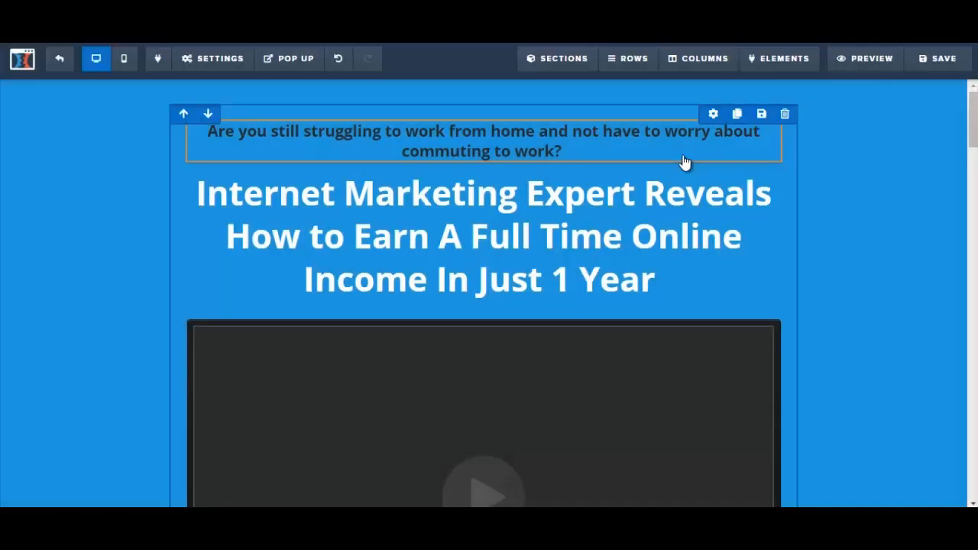
left_click(947, 65)
Delete the video element below the main headline and save the sales page
scroll(841, 214, "down", 2)
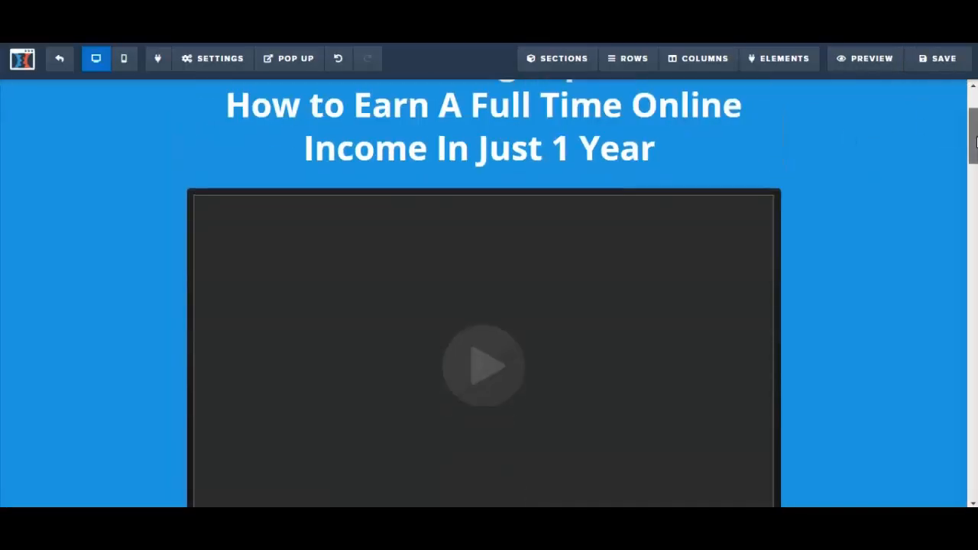
mouse_move(683, 266)
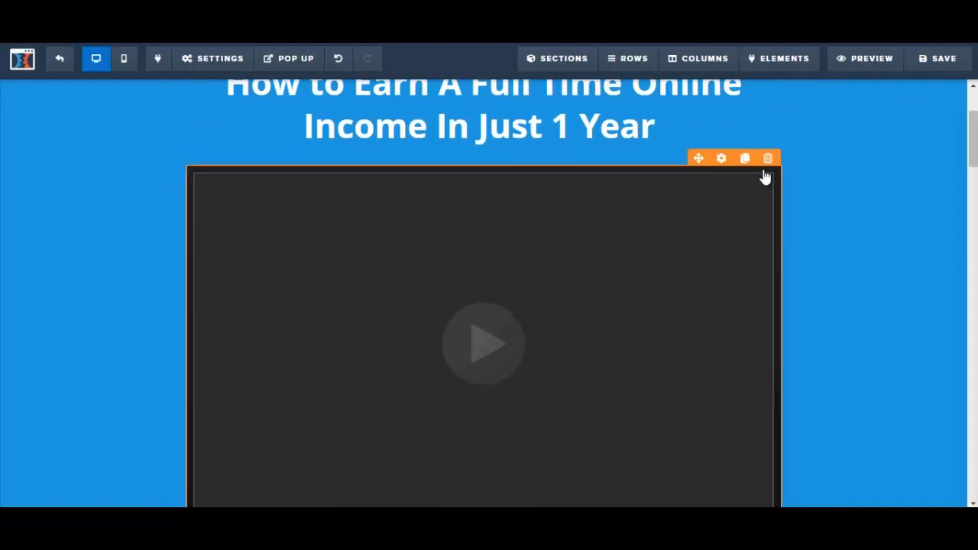
left_click(769, 159)
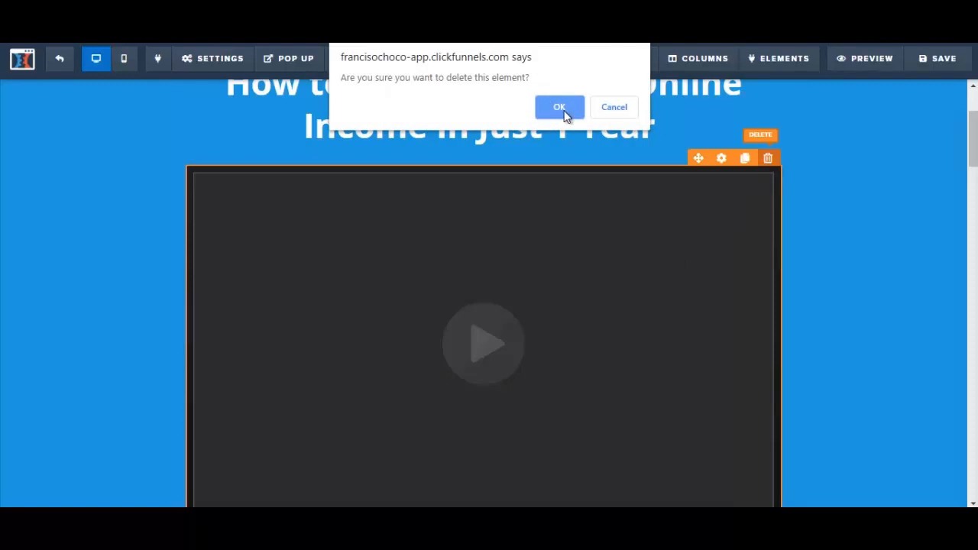
left_click(560, 110)
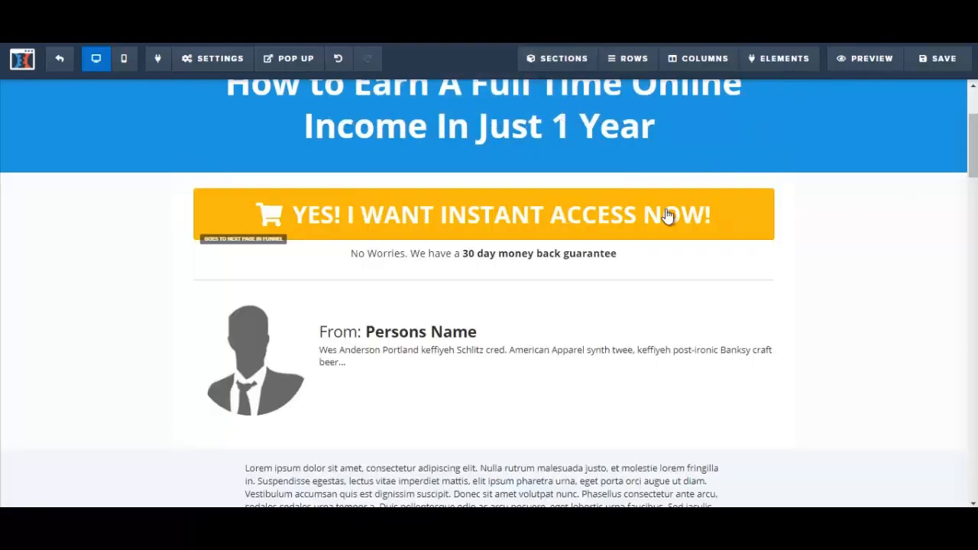
left_click(929, 58)
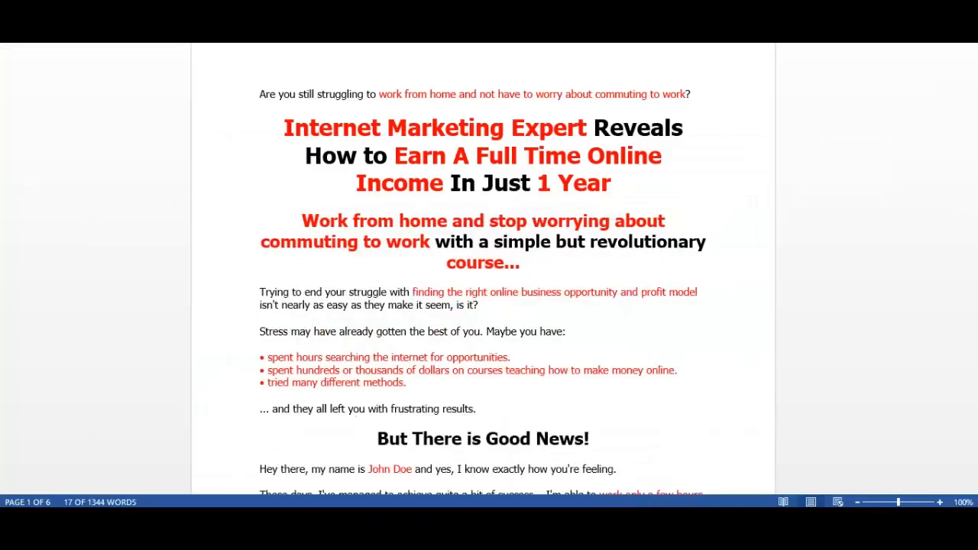
Copy the "Work from home and stop worrying..." headline from the Word sales letter and add a sub-headline element below the main headline in ClickFunnels
scroll(415, 196, "down", 1)
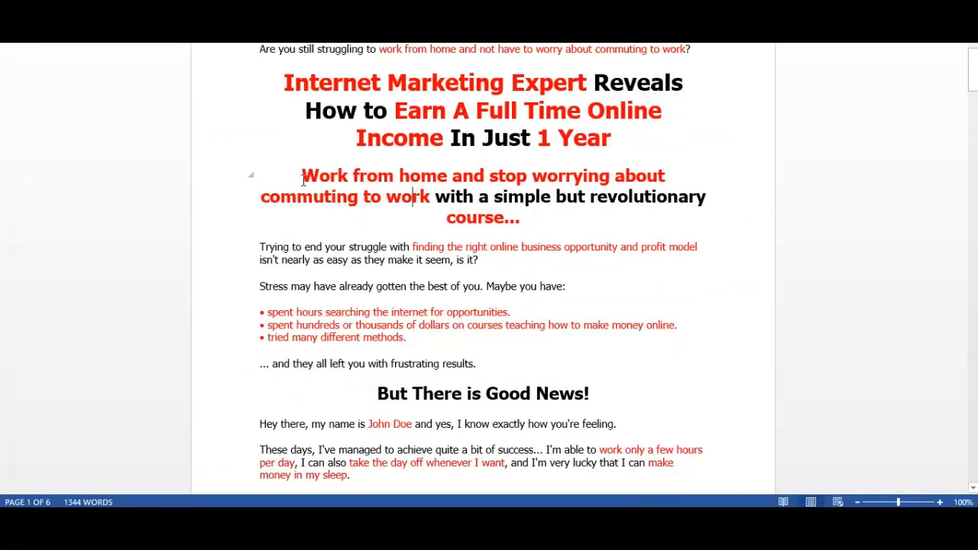
left_click_drag(301, 175, 524, 214)
key("ctrl+c")
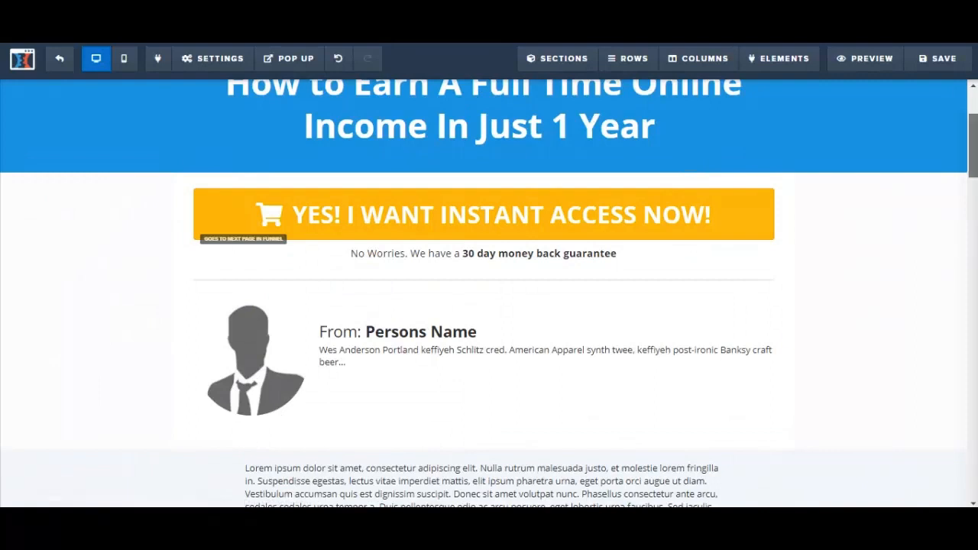
scroll(483, 297, "up", 2)
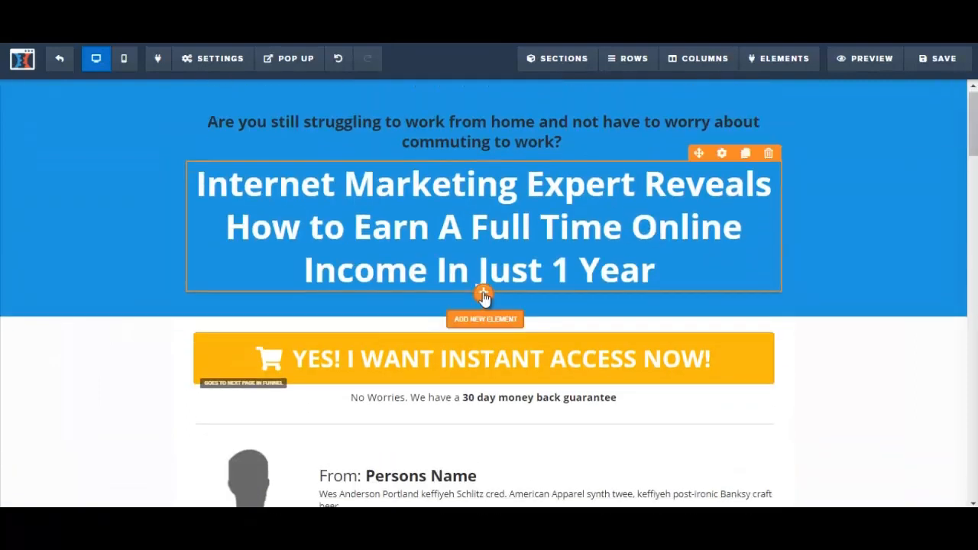
left_click(484, 294)
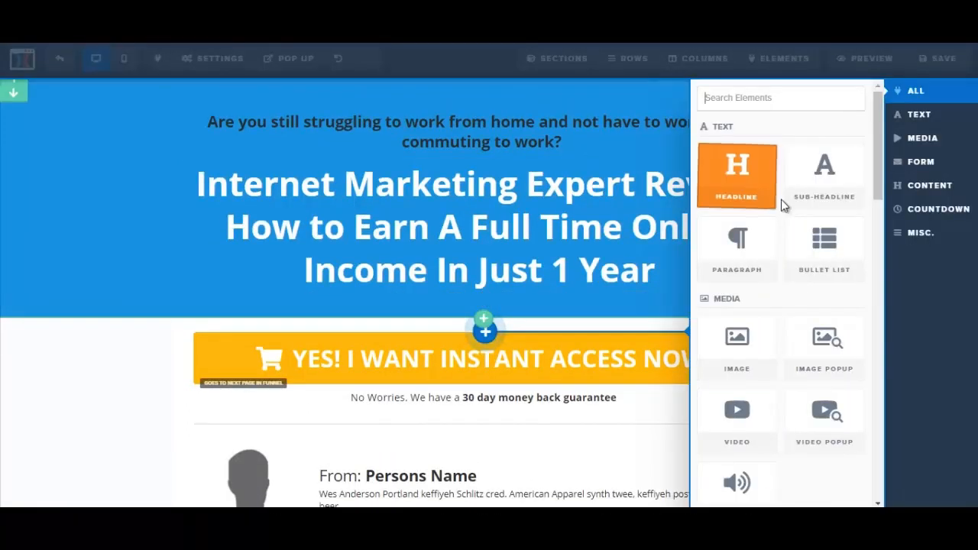
left_click(835, 190)
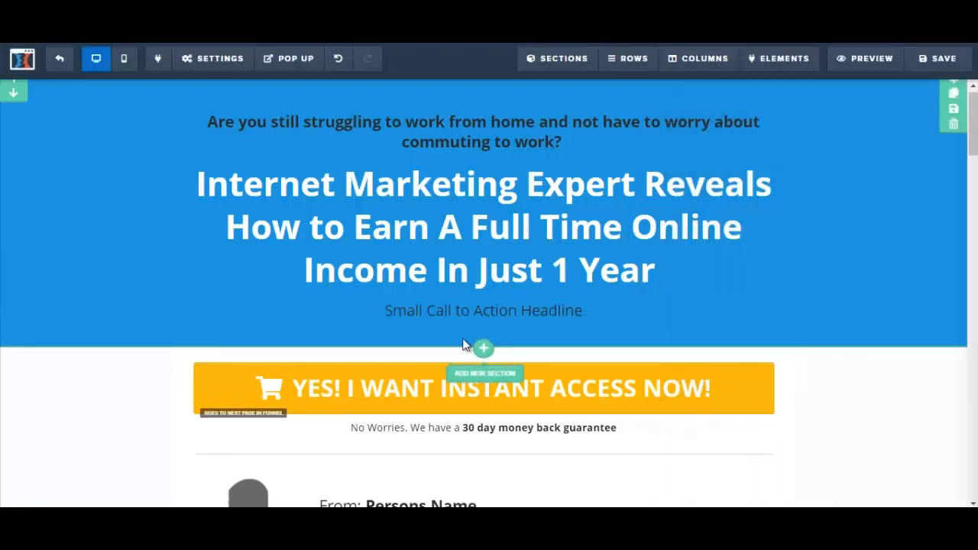
Replace the sub-headline's placeholder text with the copied "Work from home and stop worrying about commuting to work..." line
left_click(462, 313)
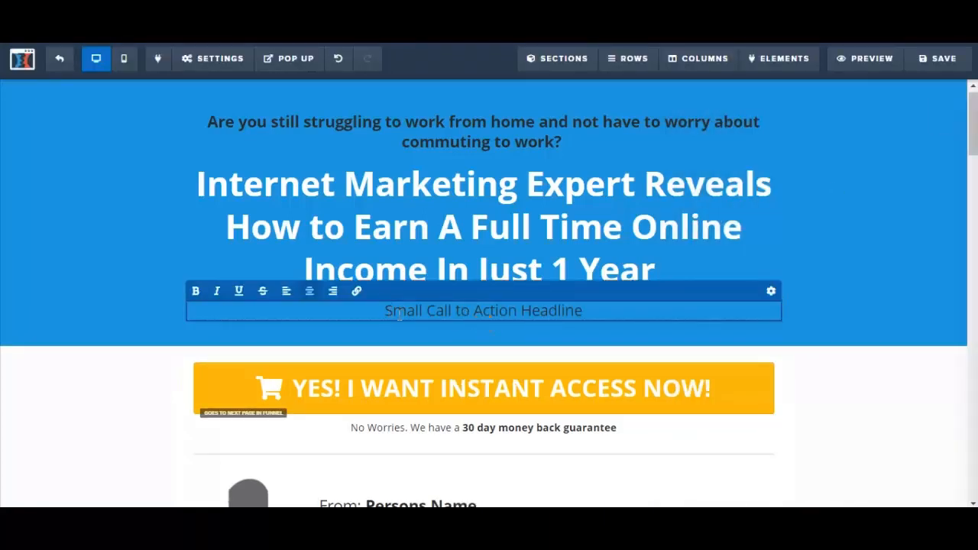
left_click_drag(385, 313, 591, 302)
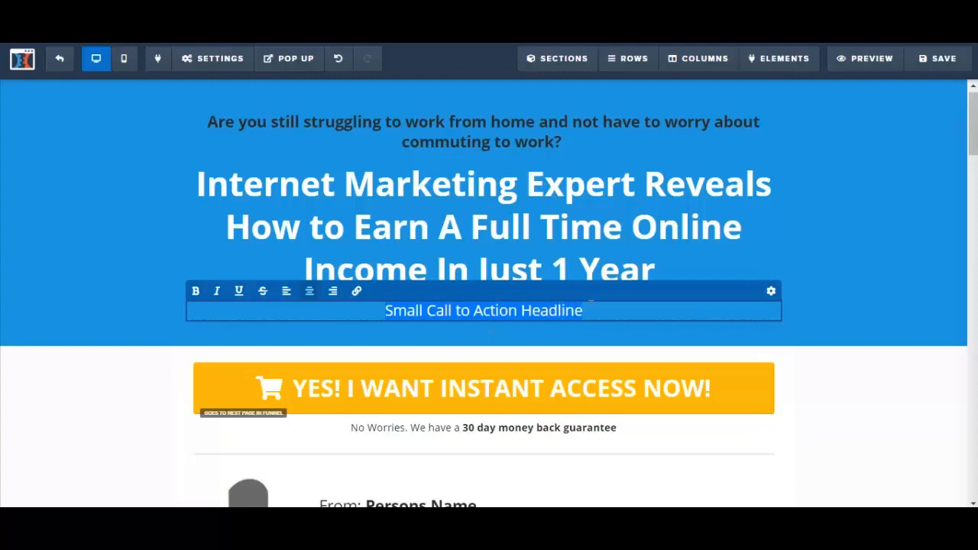
key("ctrl+v")
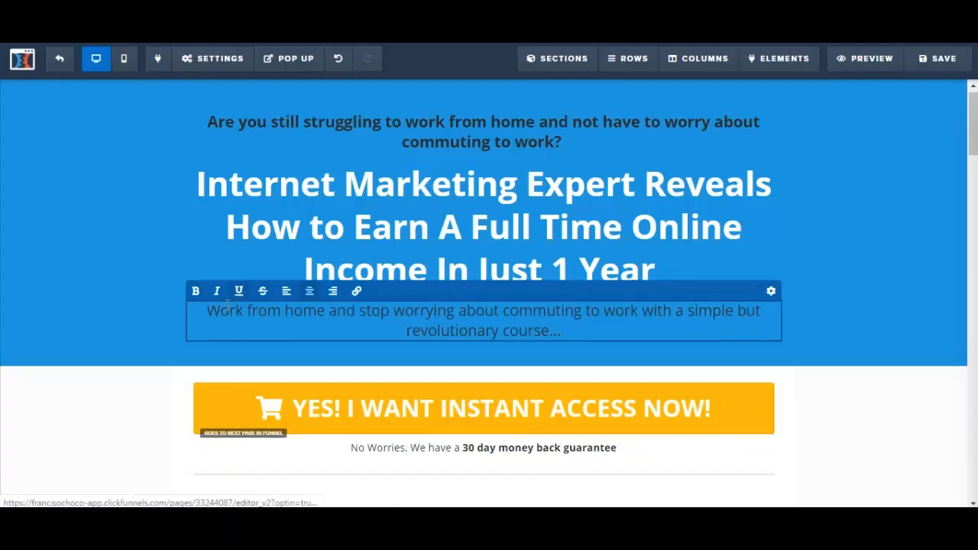
Make the whole "Work from home and stop worrying..." sub-headline bold
left_click_drag(205, 311, 583, 334)
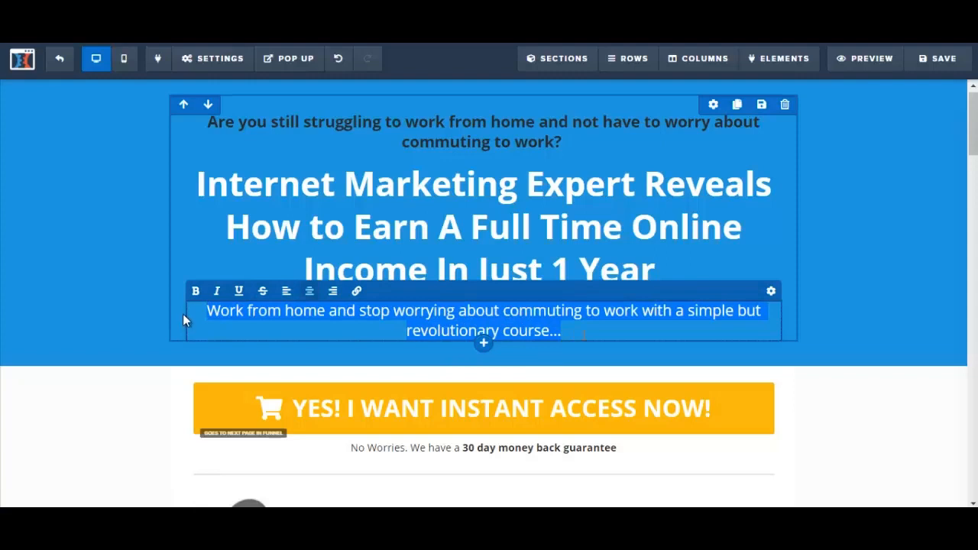
left_click(196, 292)
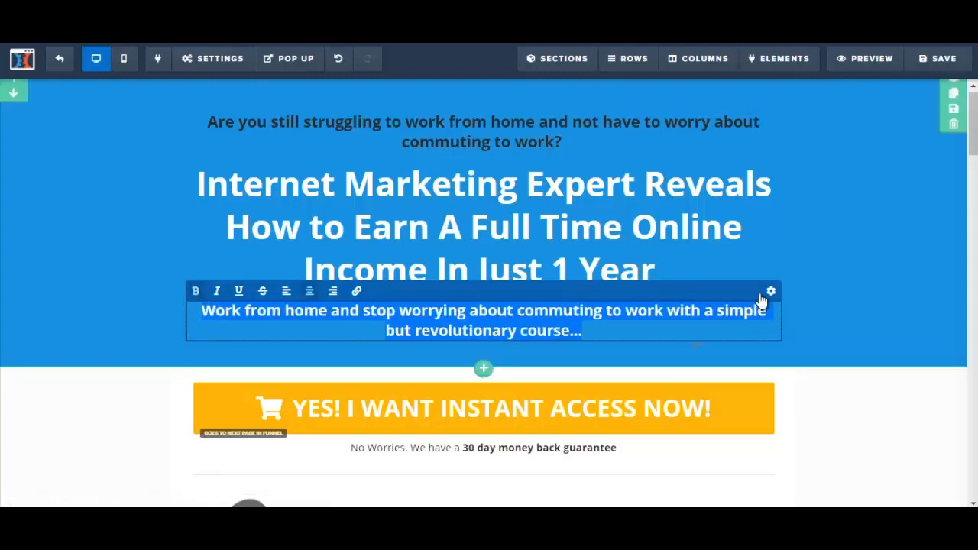
left_click(849, 293)
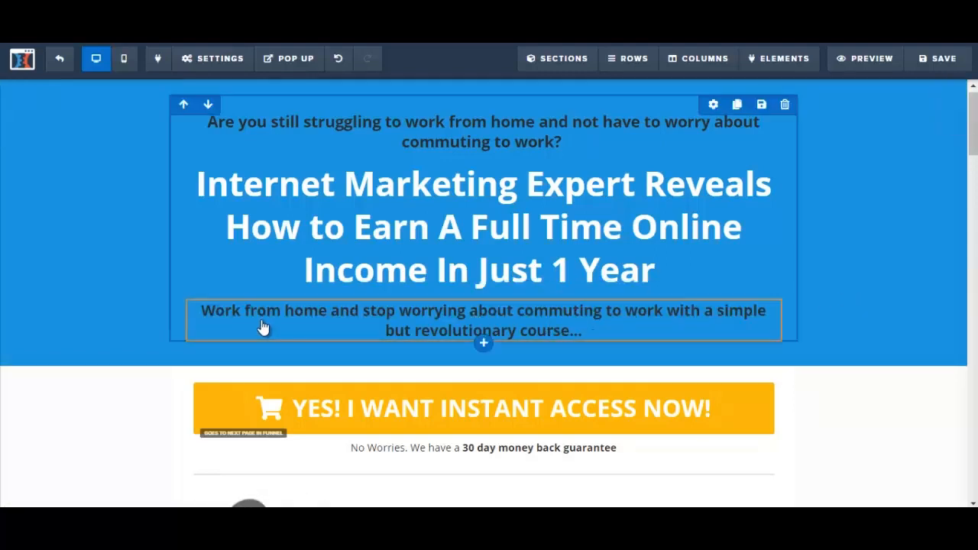
Set the "Work from home..." sub-headline's text color to the red conversion color #e43b2c and save the page
left_click_drag(203, 311, 623, 327)
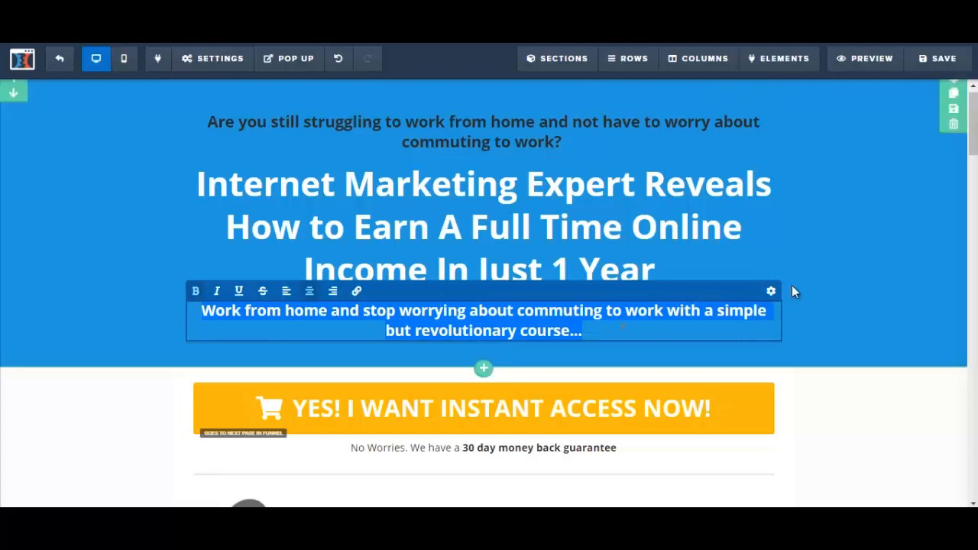
left_click(773, 298)
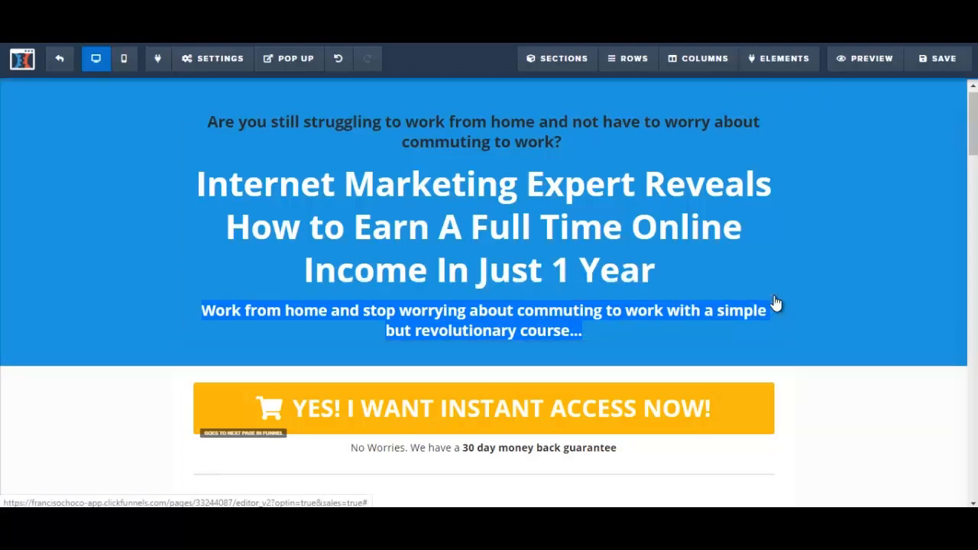
left_click(859, 298)
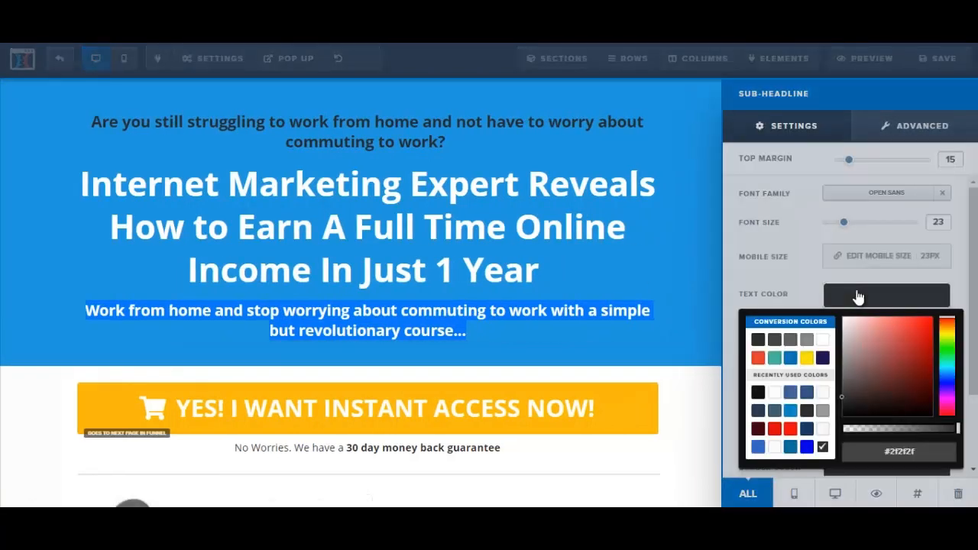
left_click(759, 358)
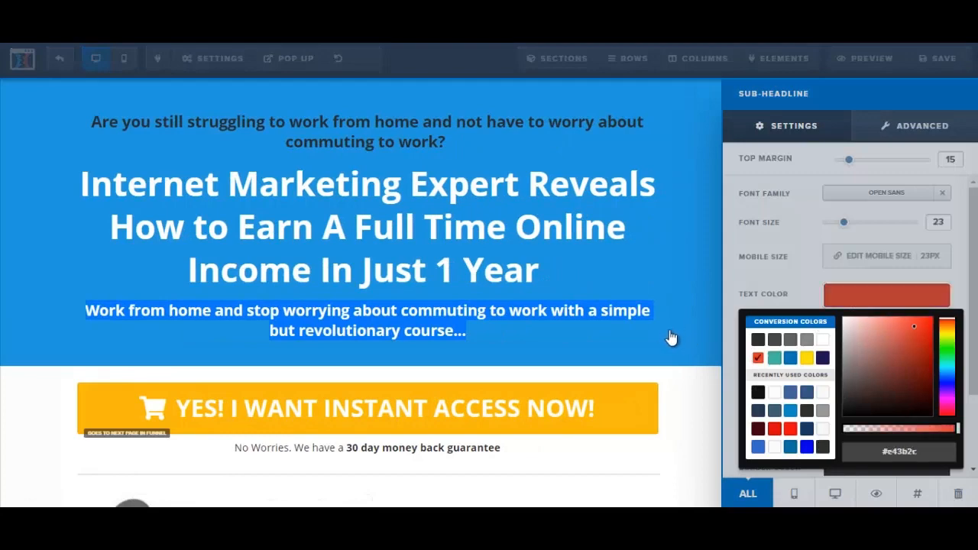
left_click(671, 334)
left_click(940, 61)
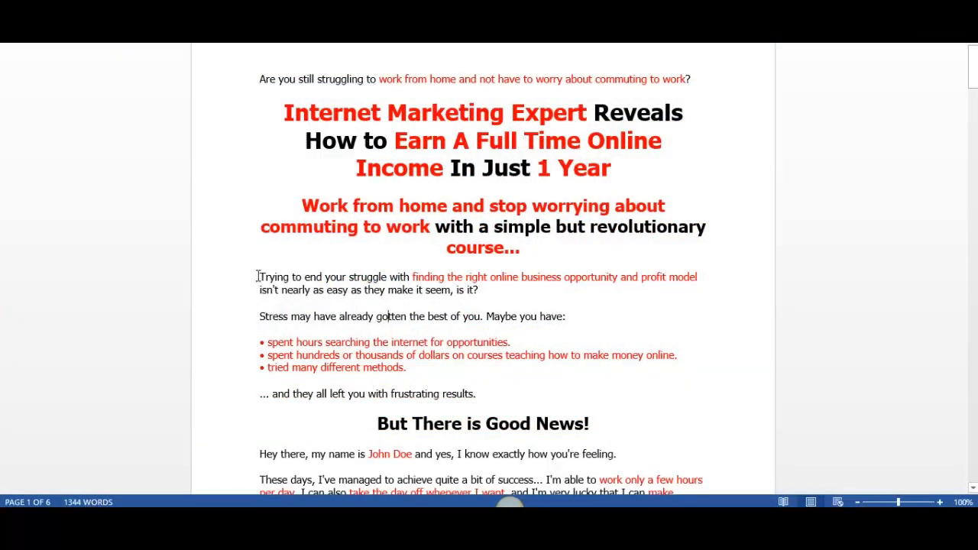
left_click_drag(258, 276, 511, 396)
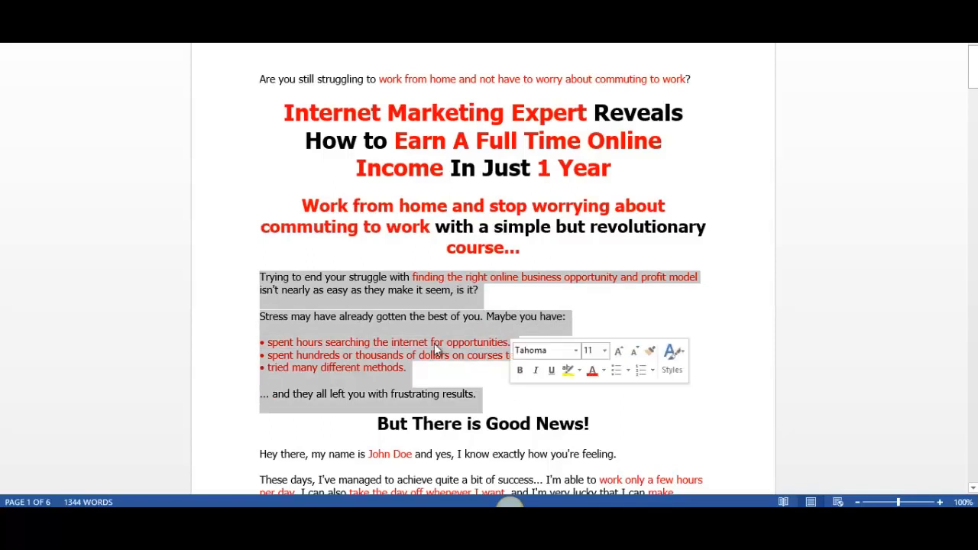
left_click(312, 299)
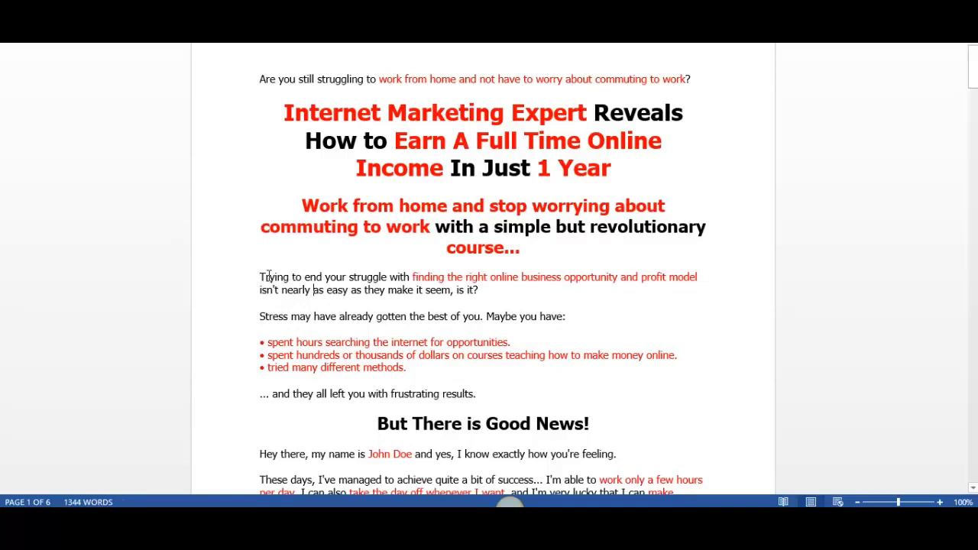
left_click_drag(261, 278, 530, 280)
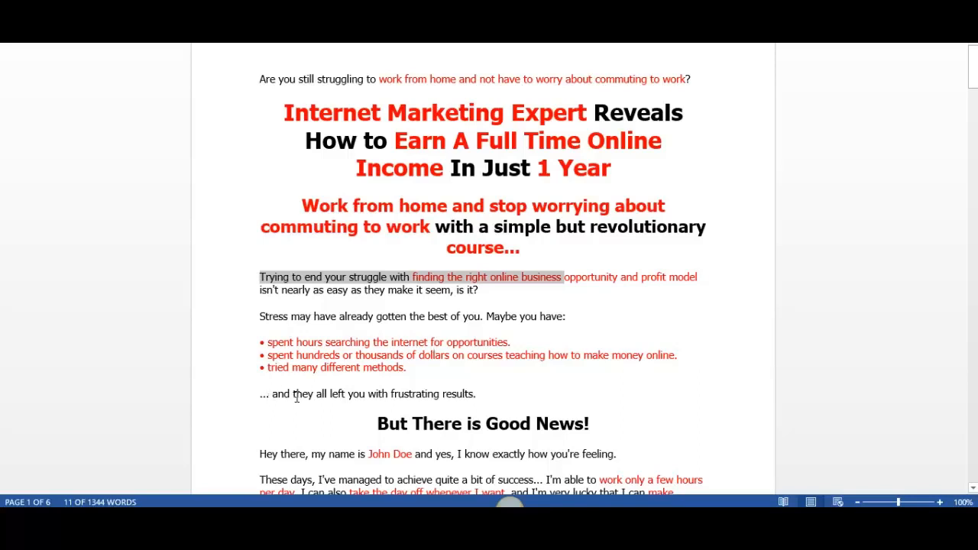
left_click(479, 391)
left_click_drag(255, 278, 492, 392)
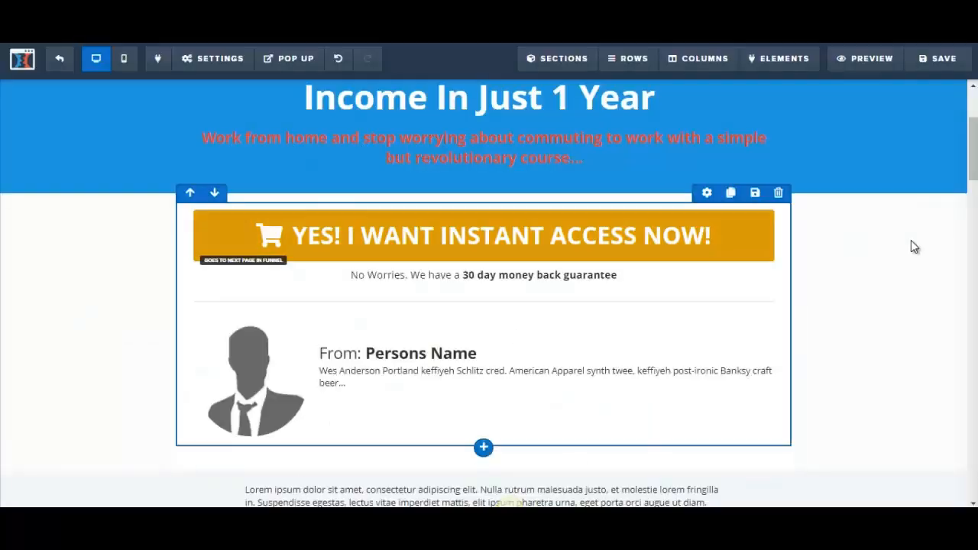
Add a full-width section between the blue headline section and the yellow order button, containing a one-column row
left_click_drag(975, 155, 974, 122)
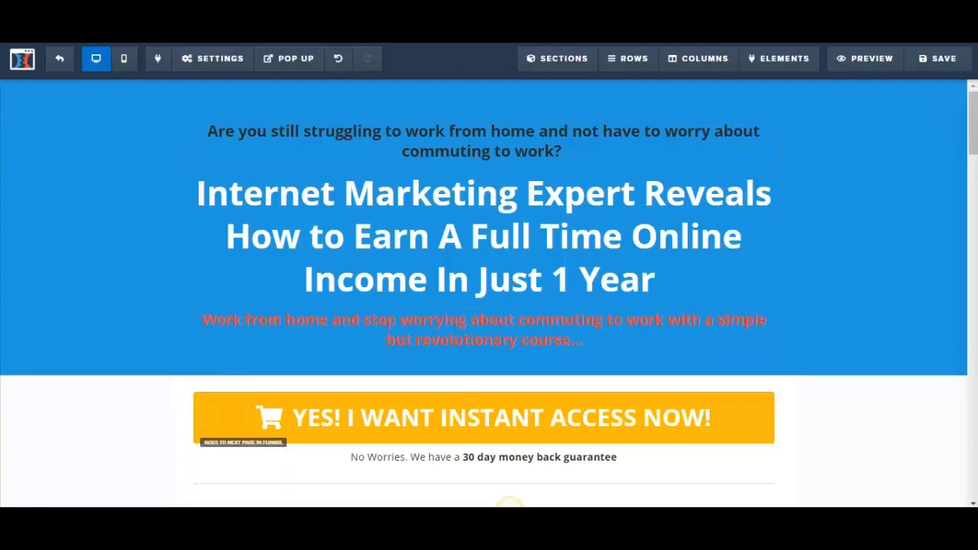
left_click_drag(974, 123, 973, 149)
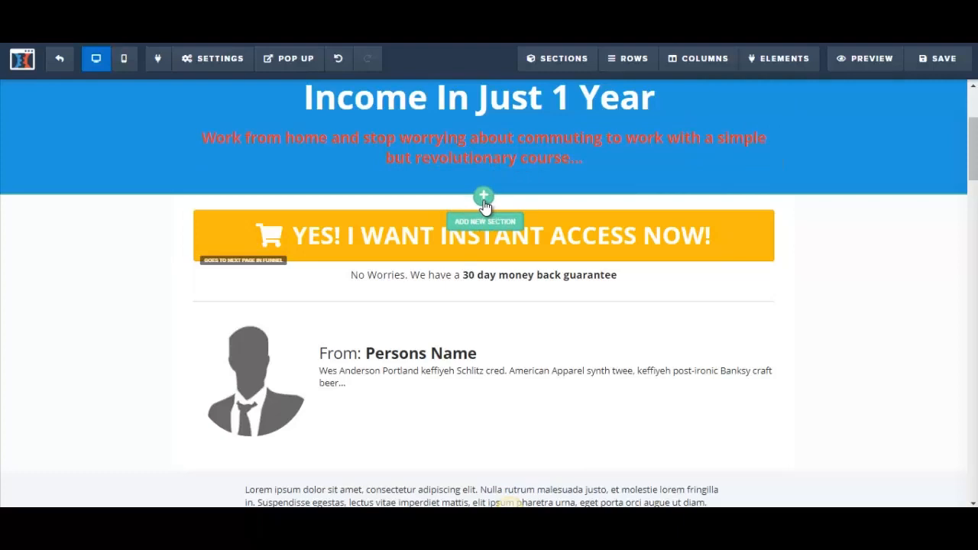
left_click(484, 197)
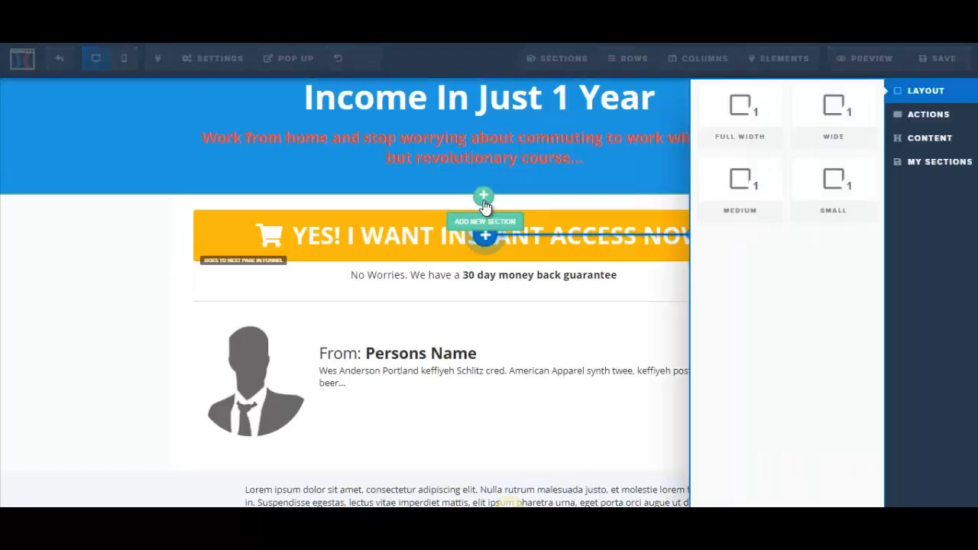
left_click(753, 121)
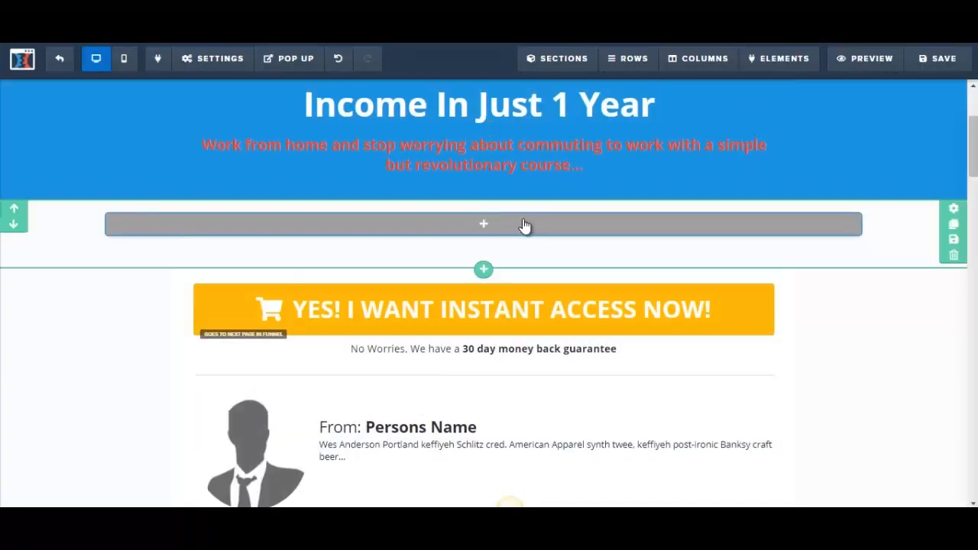
mouse_move(485, 232)
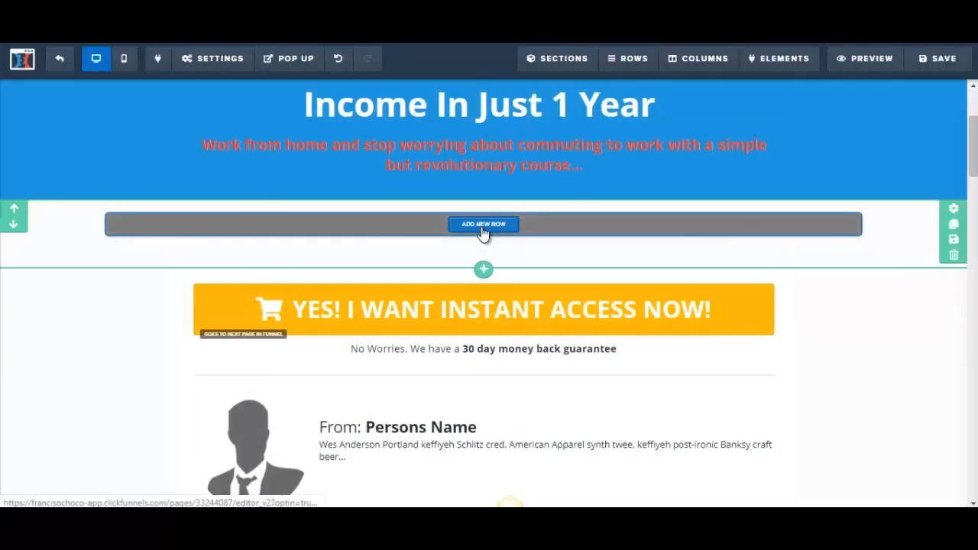
left_click(483, 225)
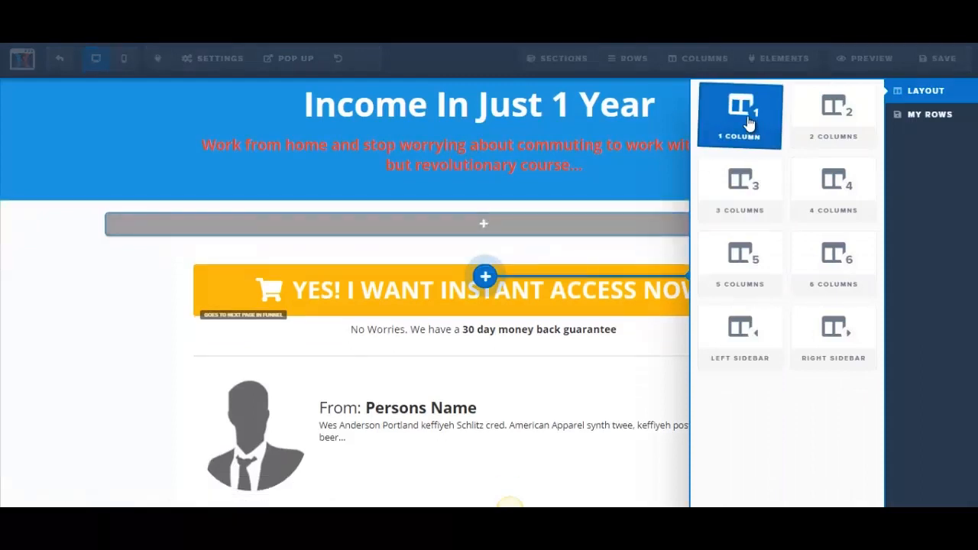
left_click(748, 121)
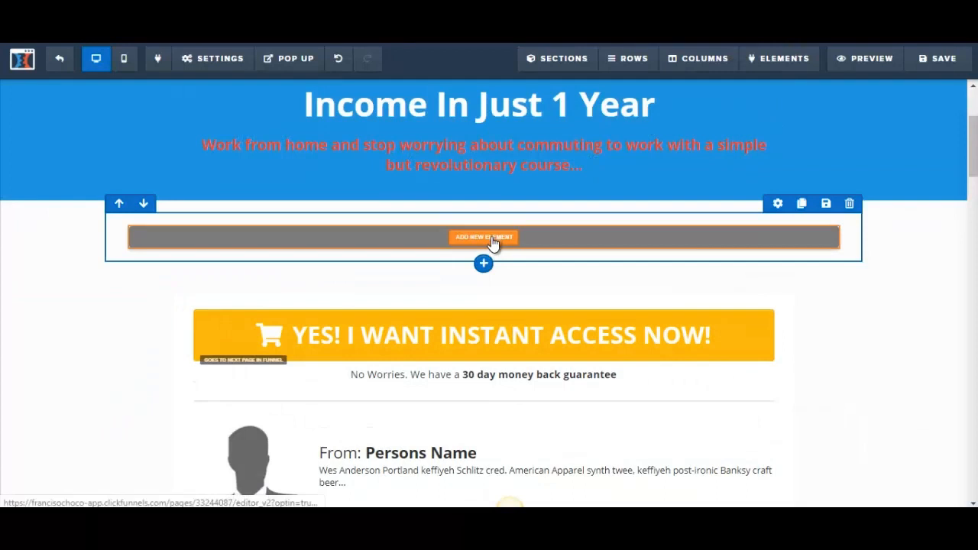
Add a paragraph element to the empty one-column row below the blue headline section
left_click(493, 243)
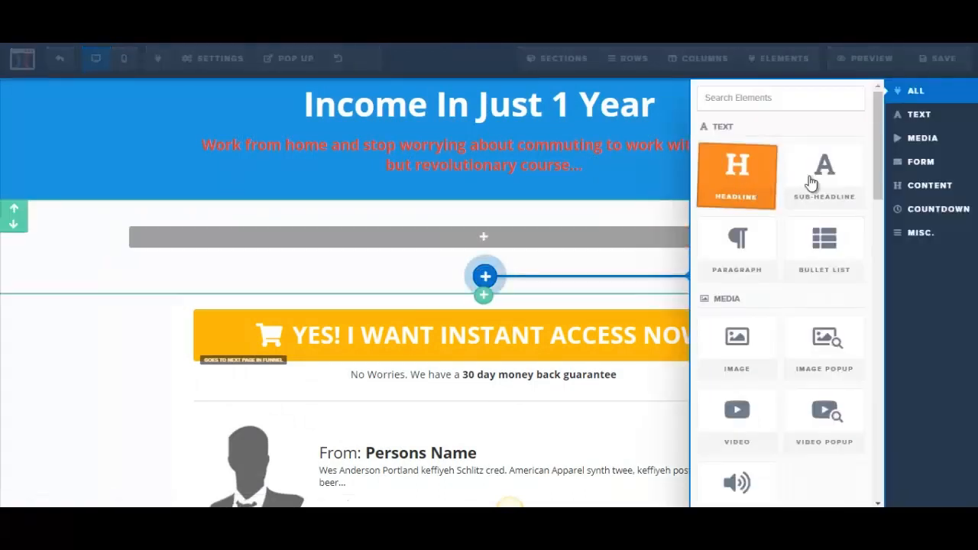
mouse_move(880, 174)
left_mouse_down()
mouse_move(883, 285)
mouse_move(875, 191)
left_mouse_up()
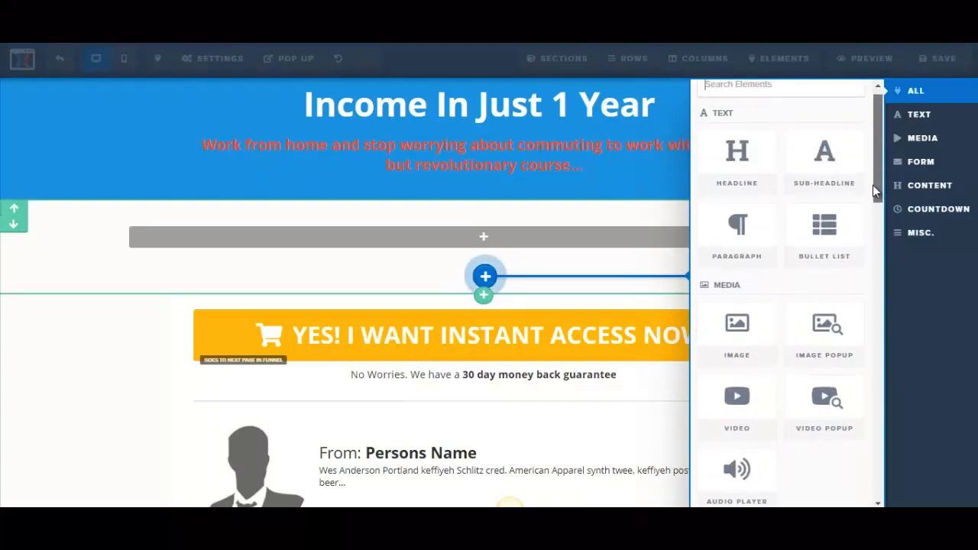
left_click(740, 237)
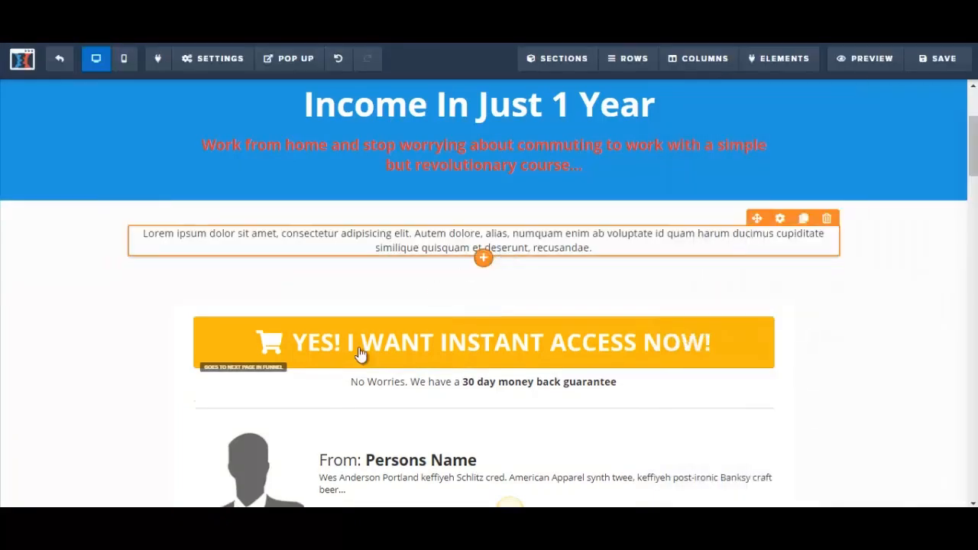
Replace the placeholder paragraph with the Word letter's text from "Trying to end your struggle..." through "Maybe you have:"
mouse_move(211, 504)
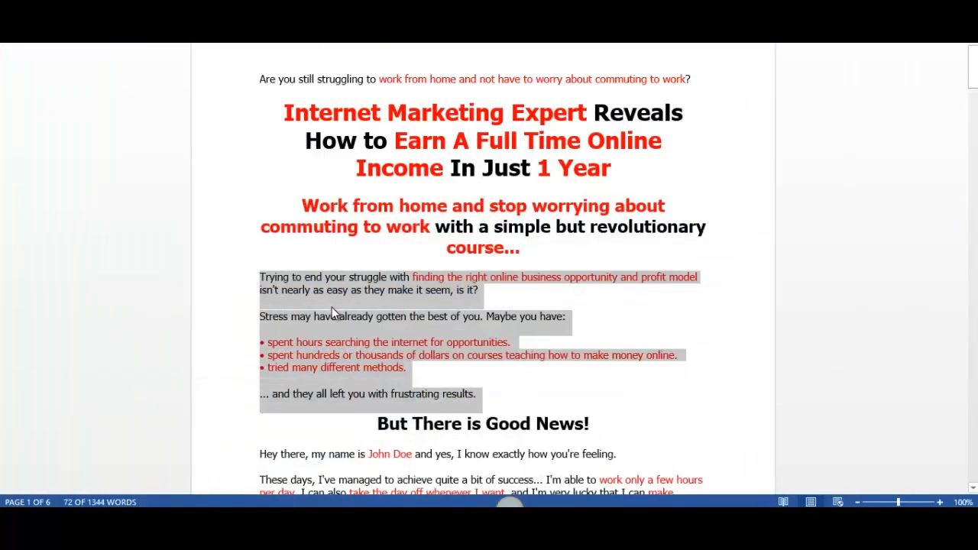
left_click(312, 307)
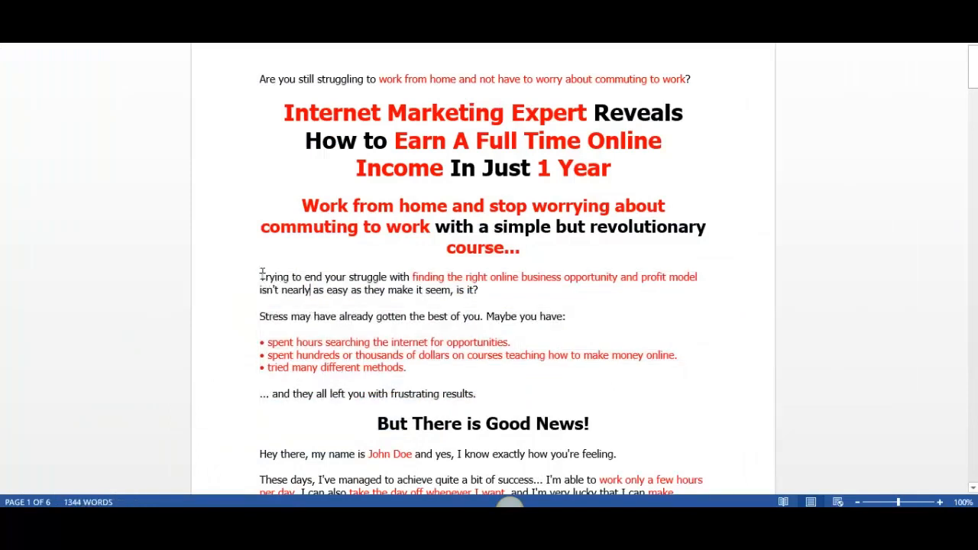
left_click_drag(262, 272, 568, 316)
key("ctrl+c")
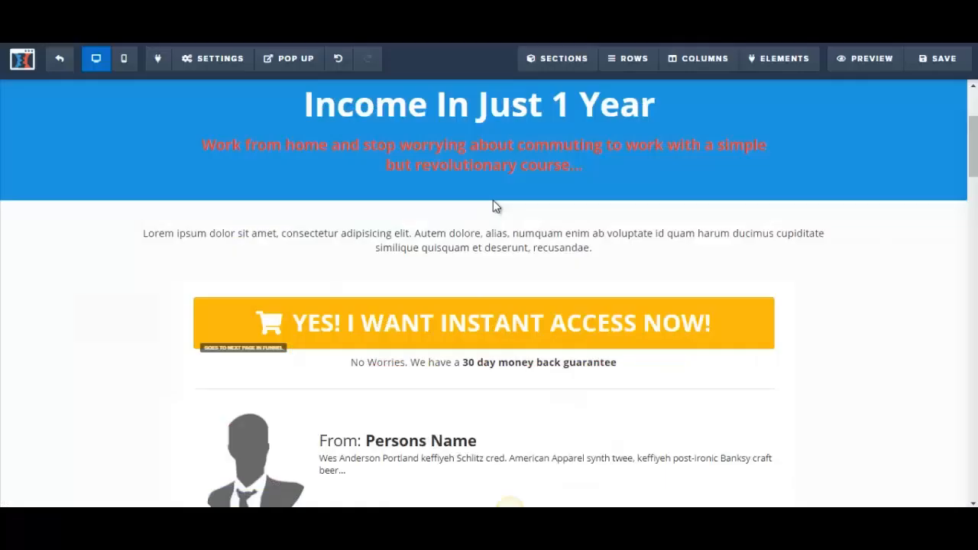
left_click(334, 246)
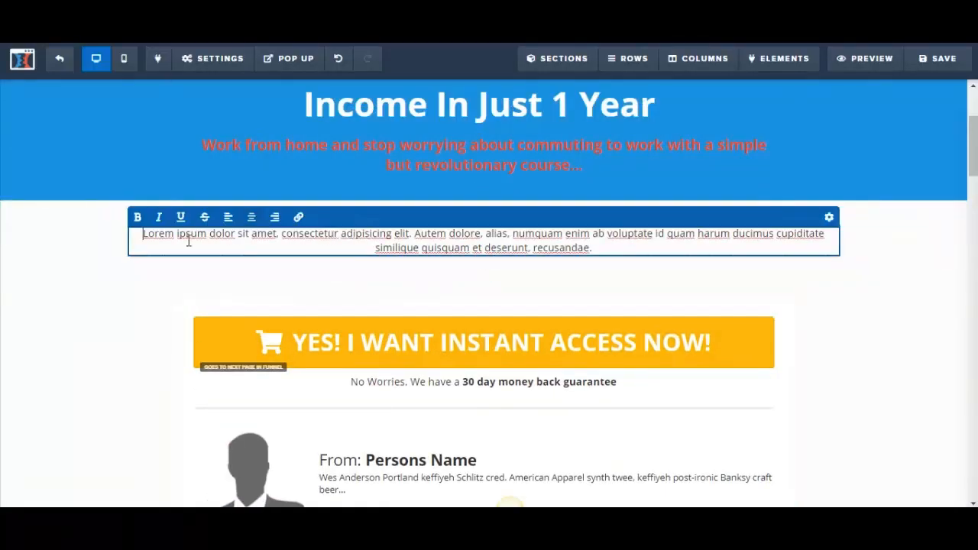
left_click_drag(143, 235, 622, 253)
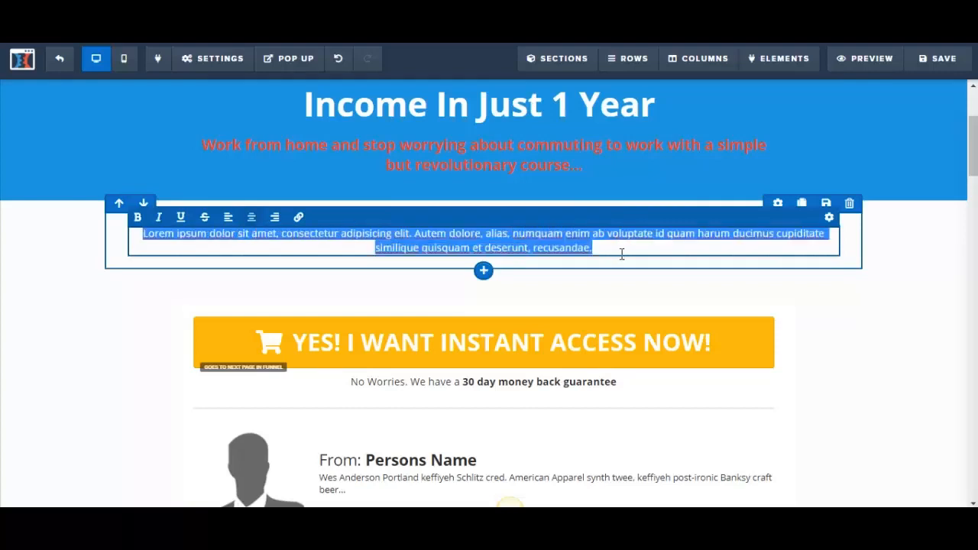
key("ctrl+v")
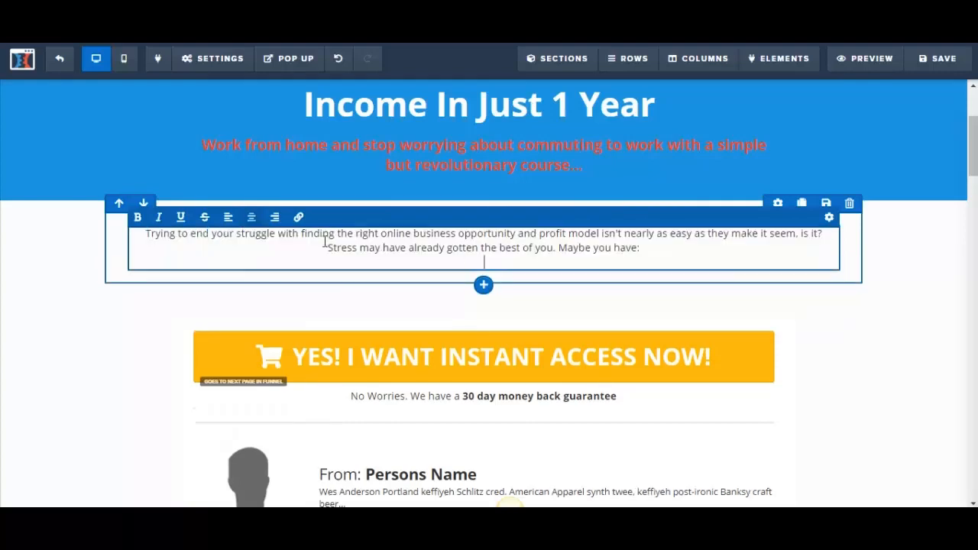
Left-align the "Trying to end your struggle..." paragraph and set its font size to 22
left_click_drag(147, 234, 662, 251)
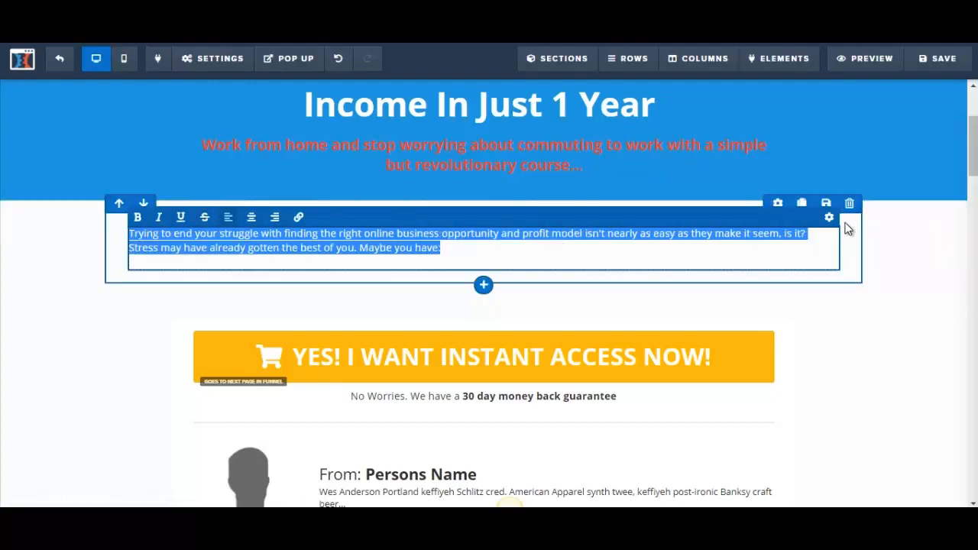
left_click(829, 217)
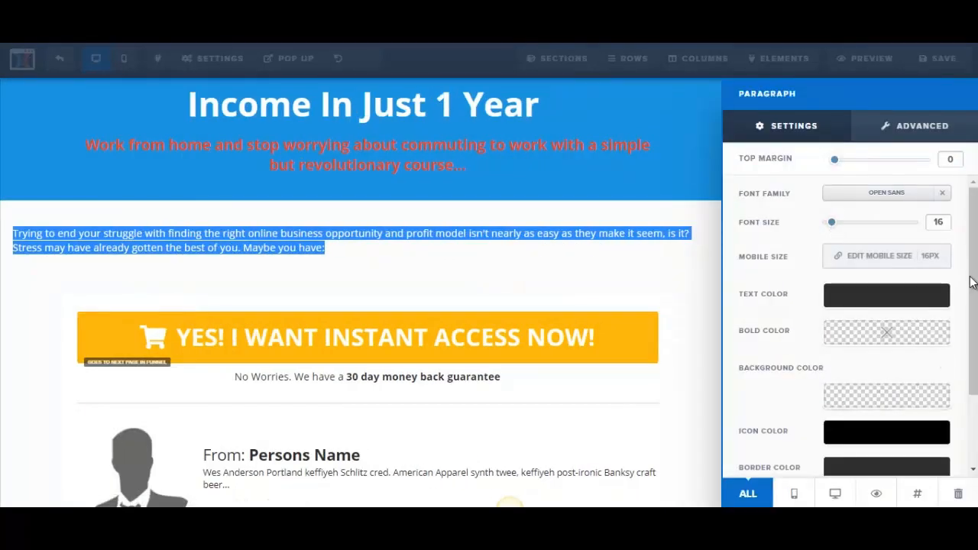
left_click_drag(832, 223, 841, 223)
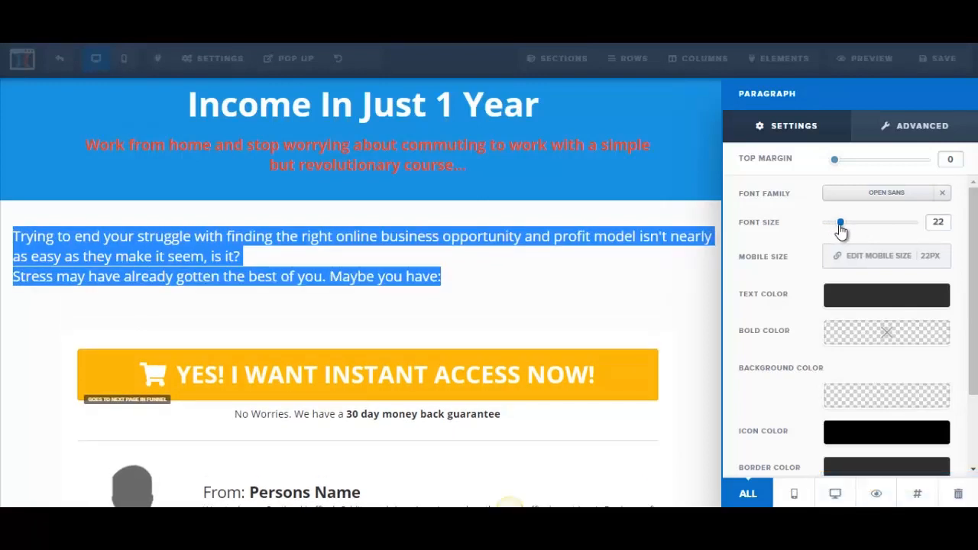
left_click(395, 264)
Insert a blank line between "is it?" and "Stress may have already gotten the best of you."
left_click(346, 260)
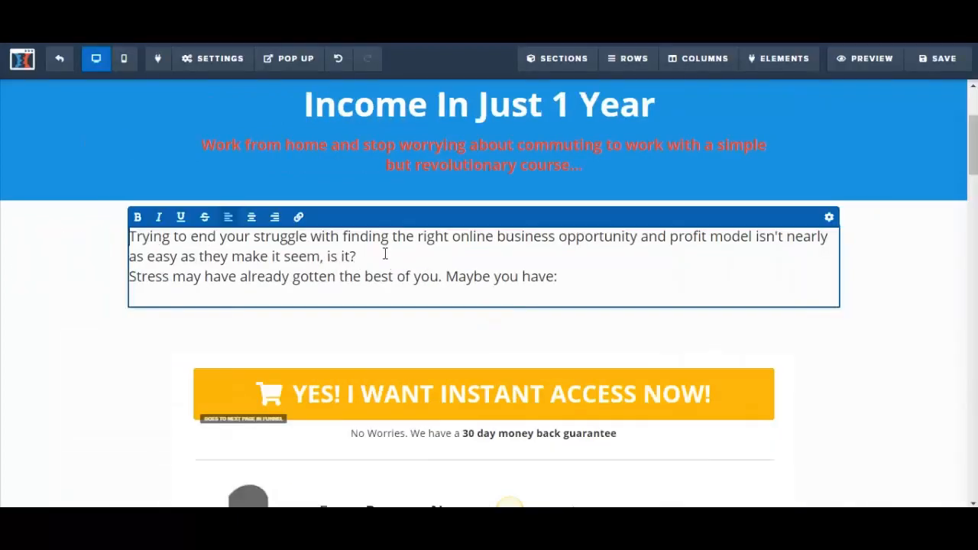
key("Return")
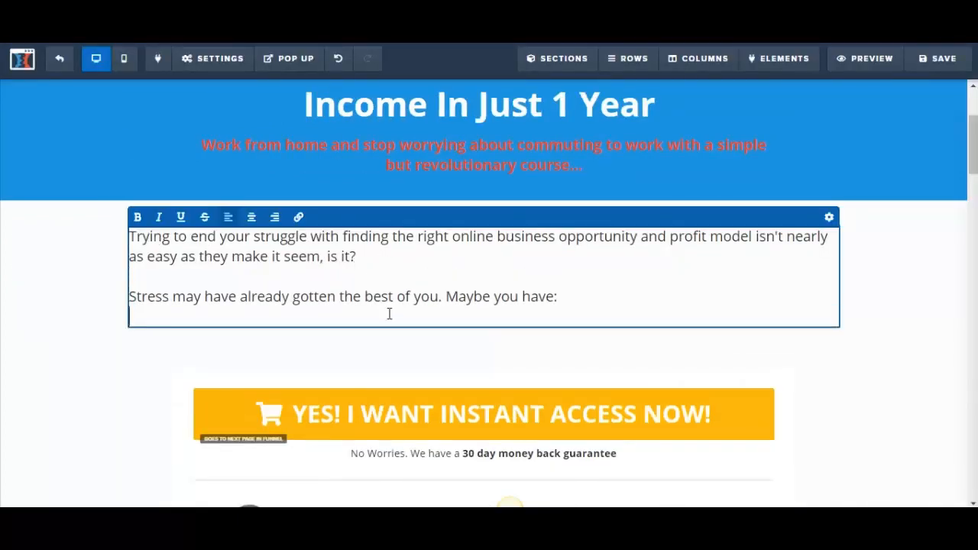
left_click(365, 344)
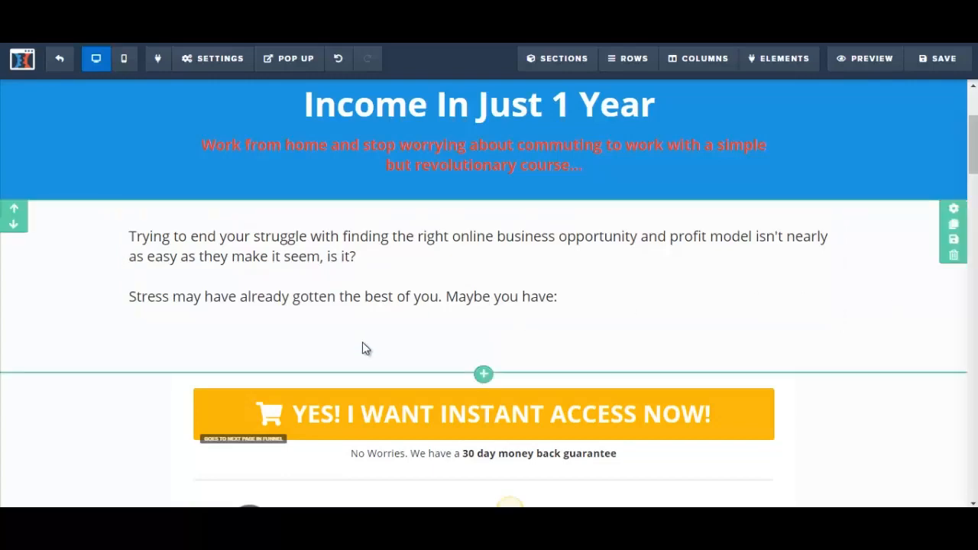
Try to add a bullet list below the paragraph and replace all its placeholder items at once with the letter's three bullets
left_click(511, 510)
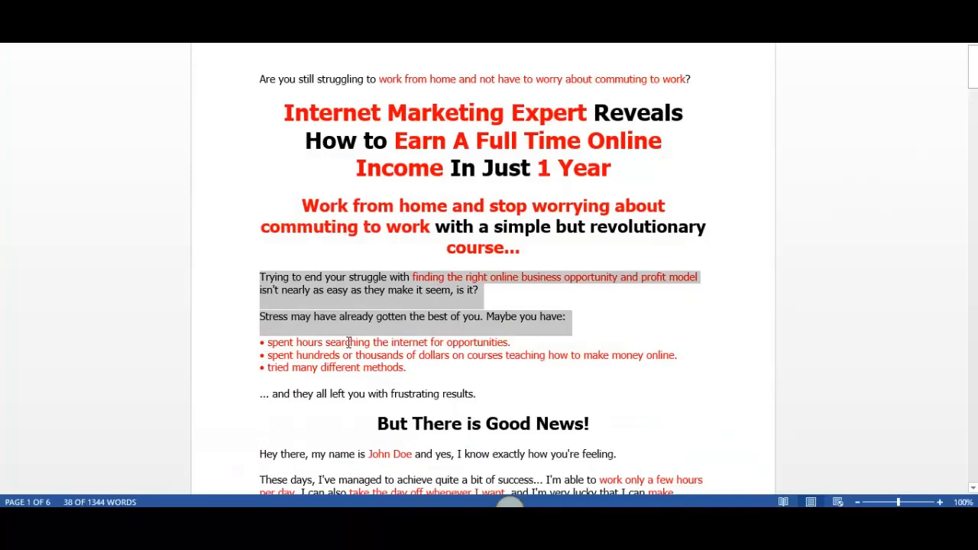
left_click(299, 342)
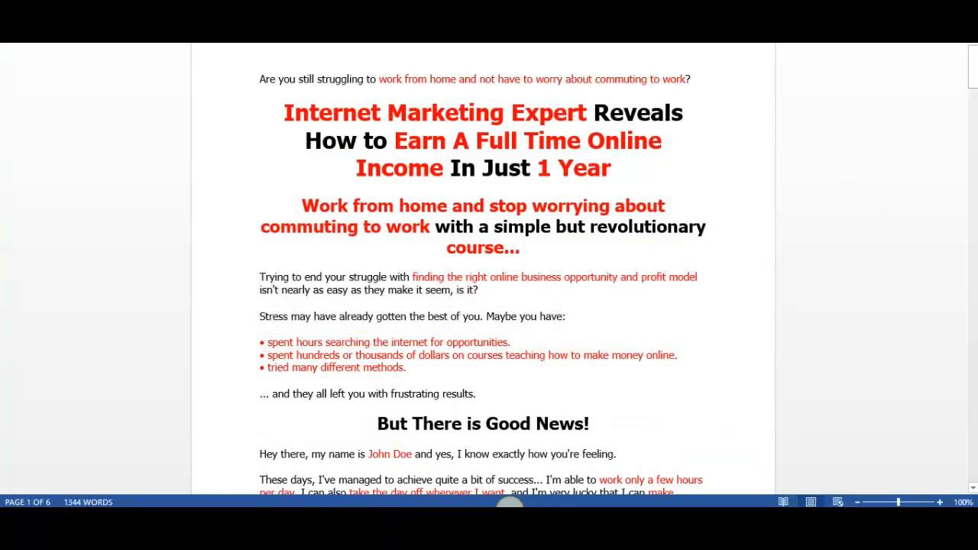
left_click(510, 508)
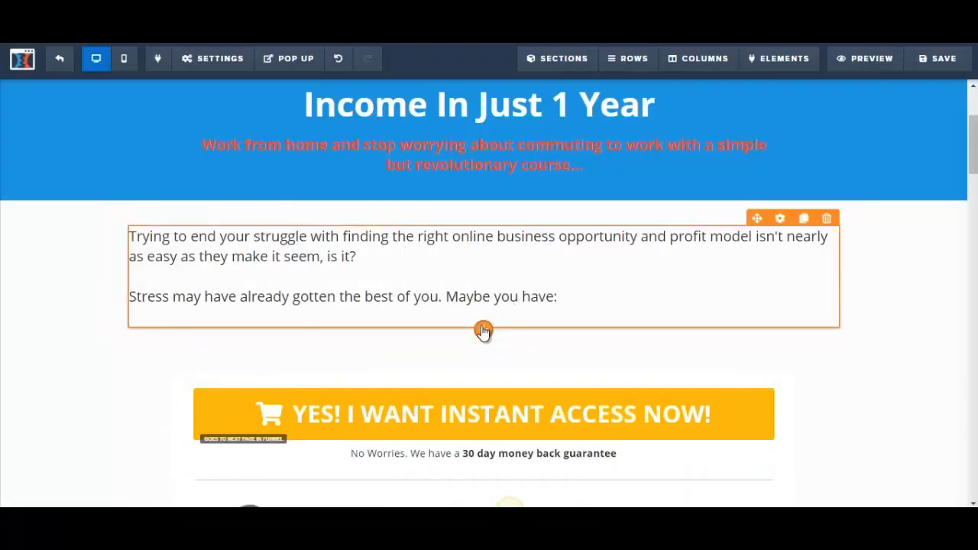
left_click(485, 372)
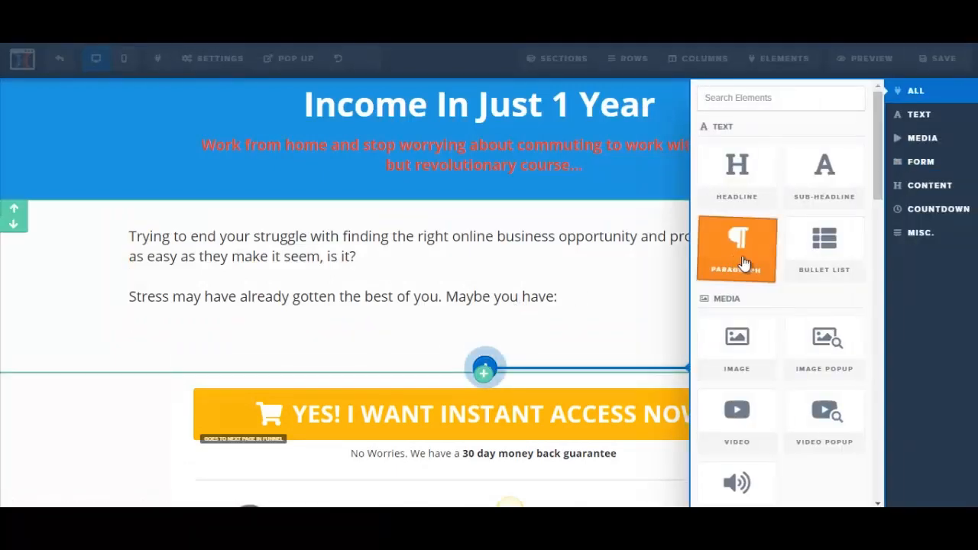
left_click(801, 263)
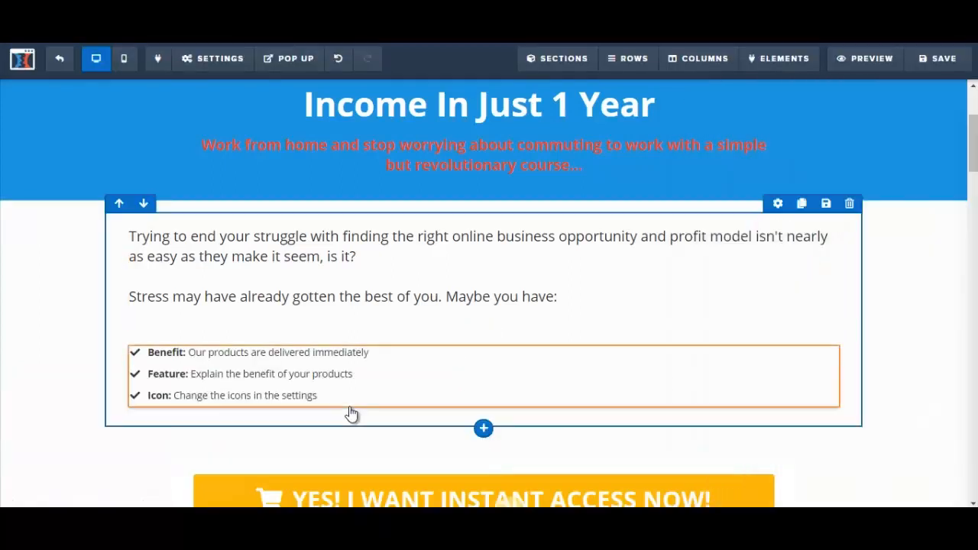
left_click(222, 359)
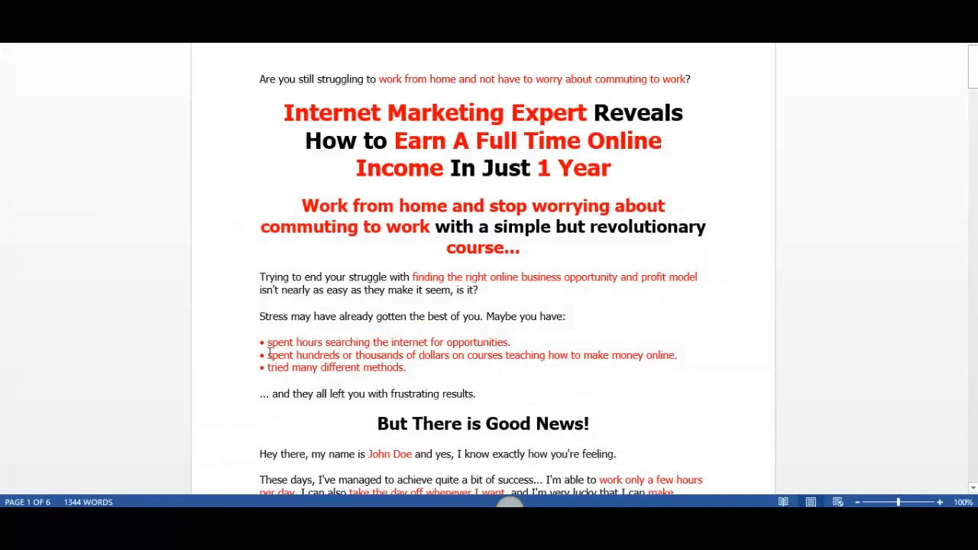
left_click_drag(269, 346, 508, 375)
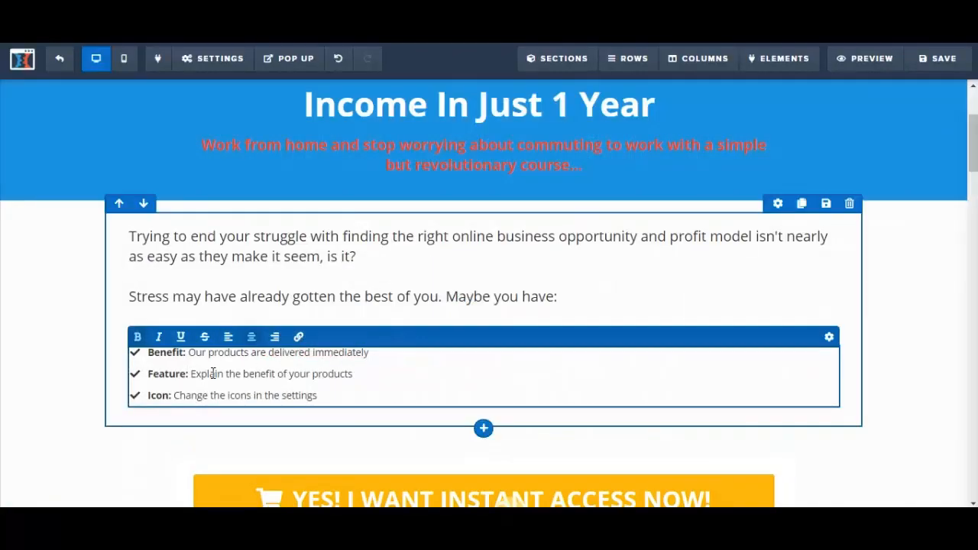
left_click(212, 374)
left_click_drag(147, 353, 345, 394)
type("spent hours searching the internet for opportunities. • spent hundreds or thousands of dollars on courses teaching how to make money online. • tried many different methods.")
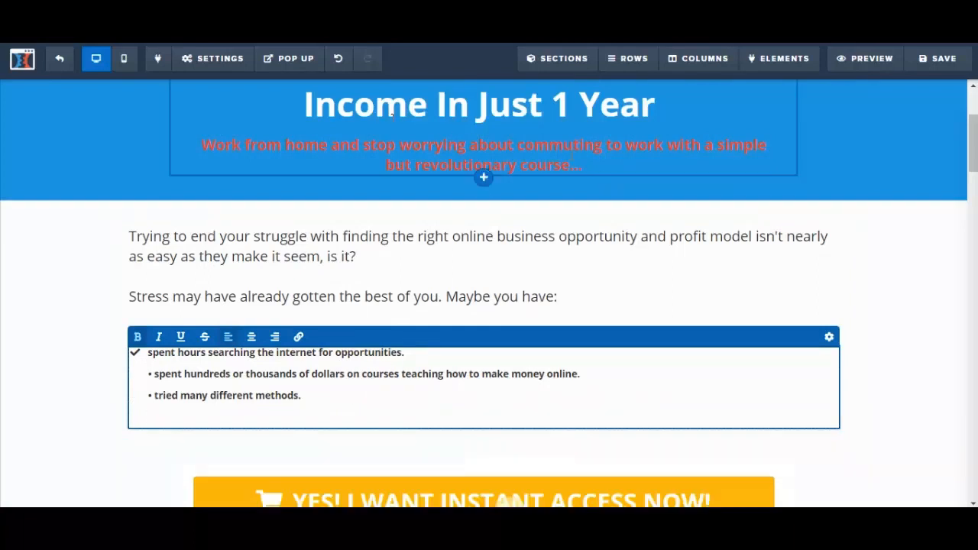
left_click(341, 59)
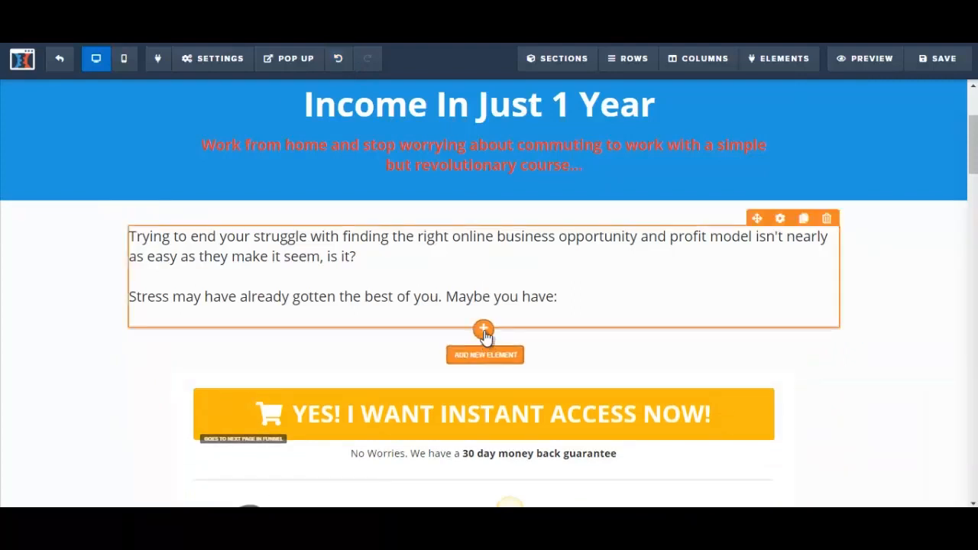
Add a bullet list below the paragraph and replace its first item with the letter's "spent hours searching the internet for opportunities."
left_click(484, 332)
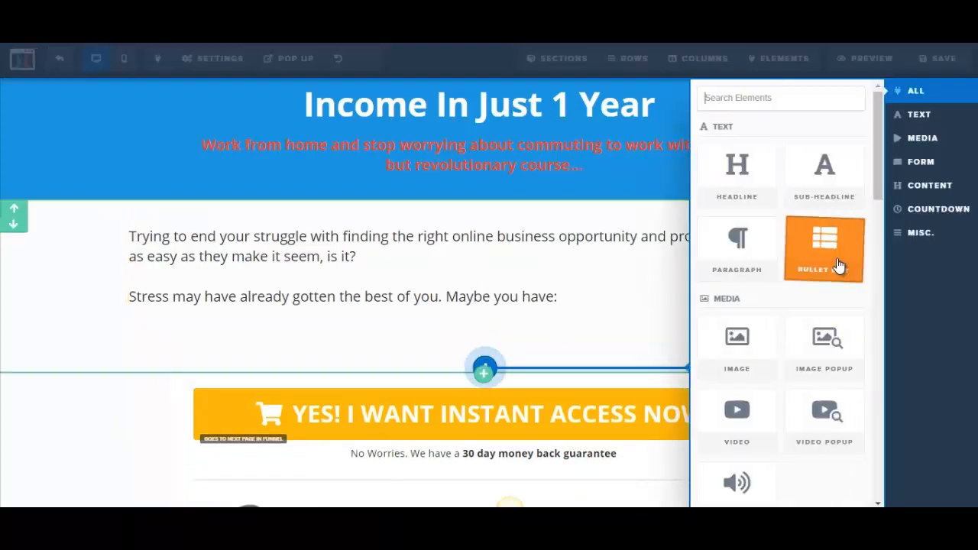
left_click(839, 264)
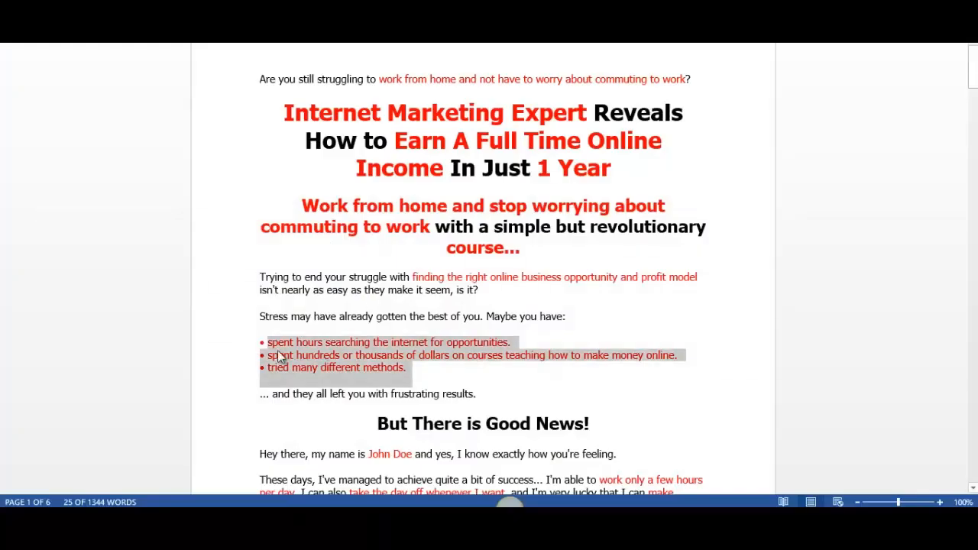
left_click(279, 356)
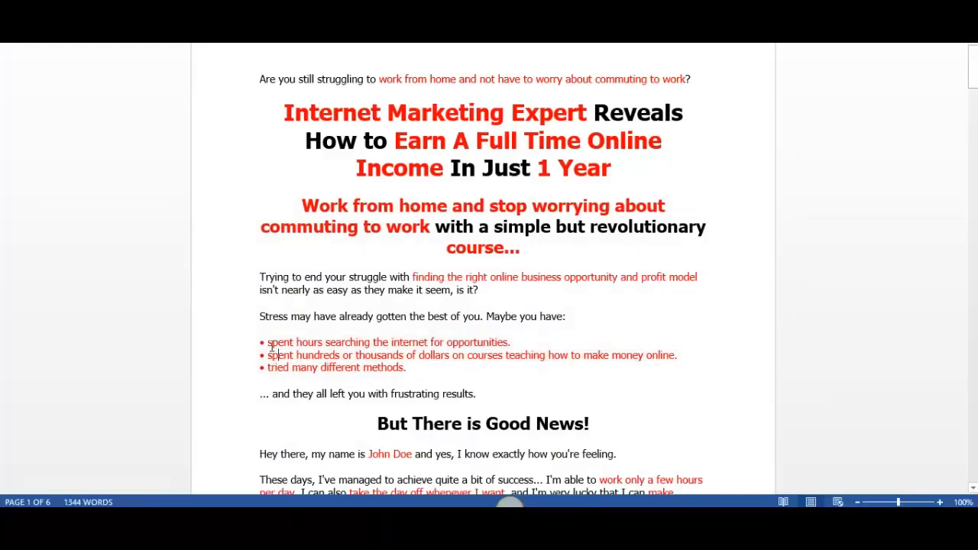
left_click_drag(369, 346, 511, 344)
key("ctrl+c")
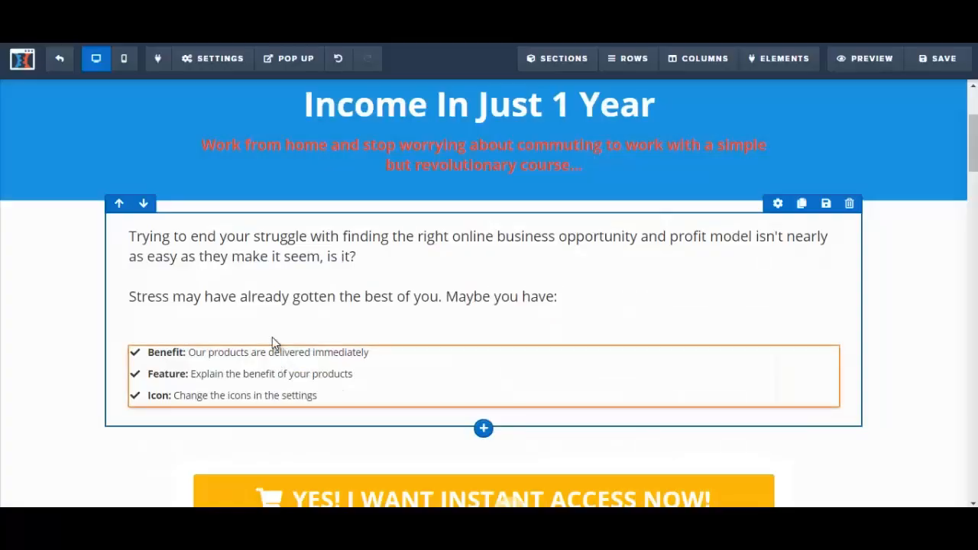
left_click(152, 354)
left_click_drag(150, 354, 371, 360)
key("ctrl+v")
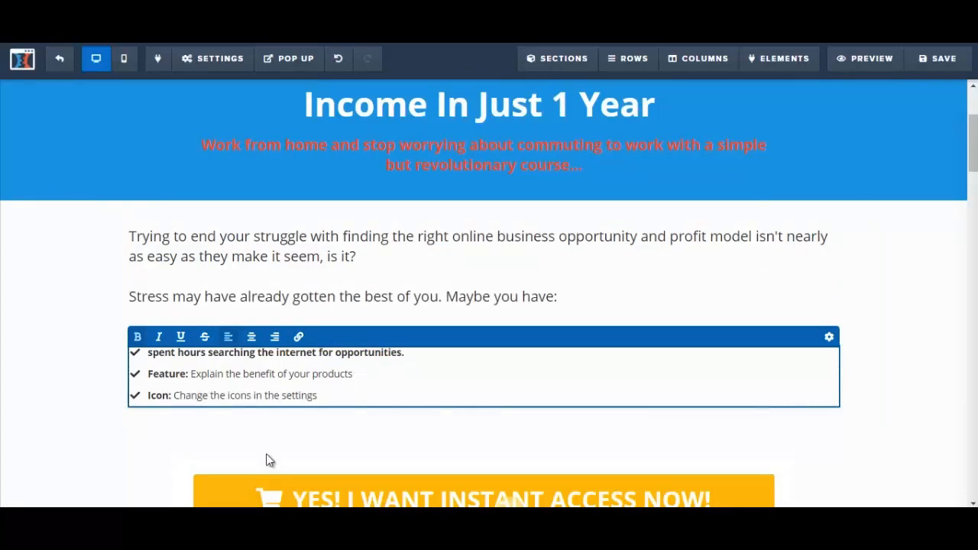
Replace the "Feature" bullet with the letter's "spent hundreds or thousands of dollars on courses teaching how to make money online."
key("alt+Tab")
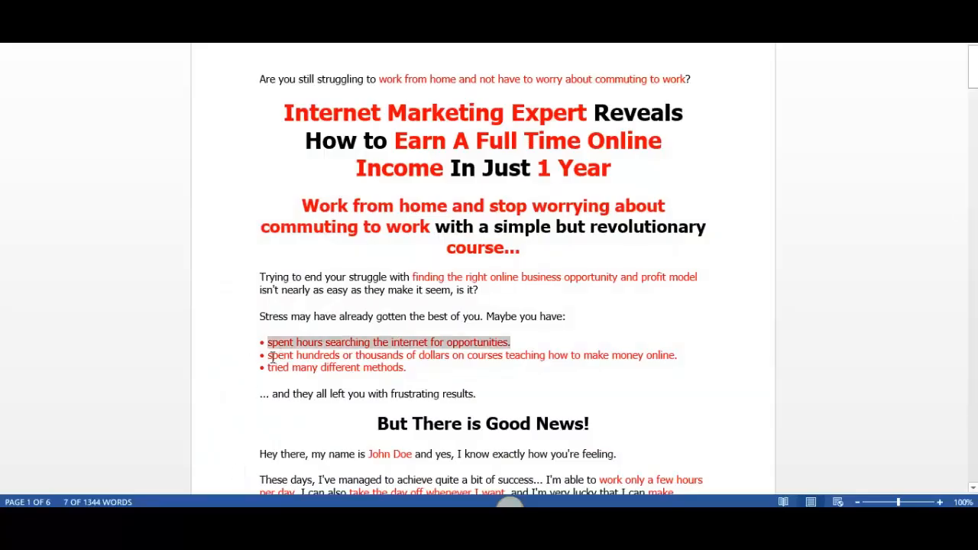
left_click_drag(269, 356, 683, 356)
key("ctrl+c")
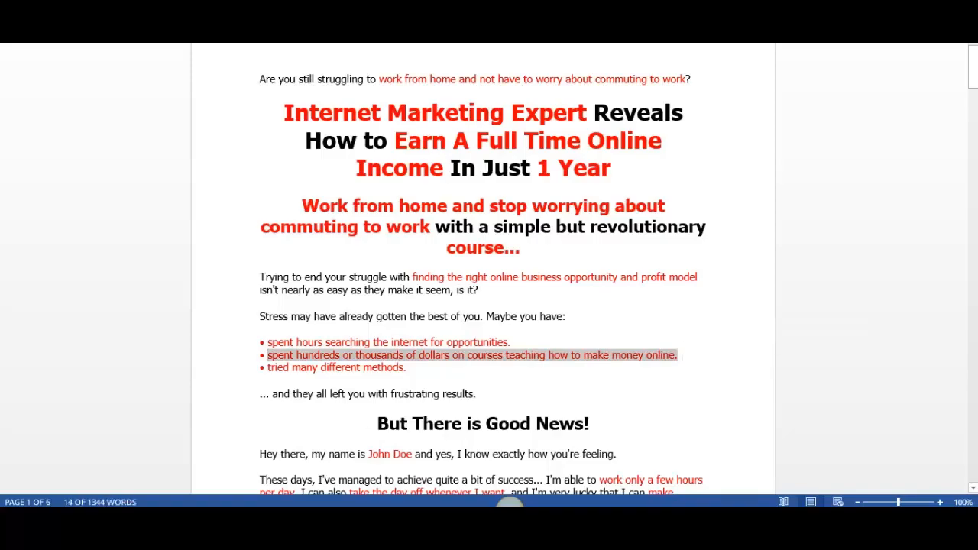
key("alt+Tab")
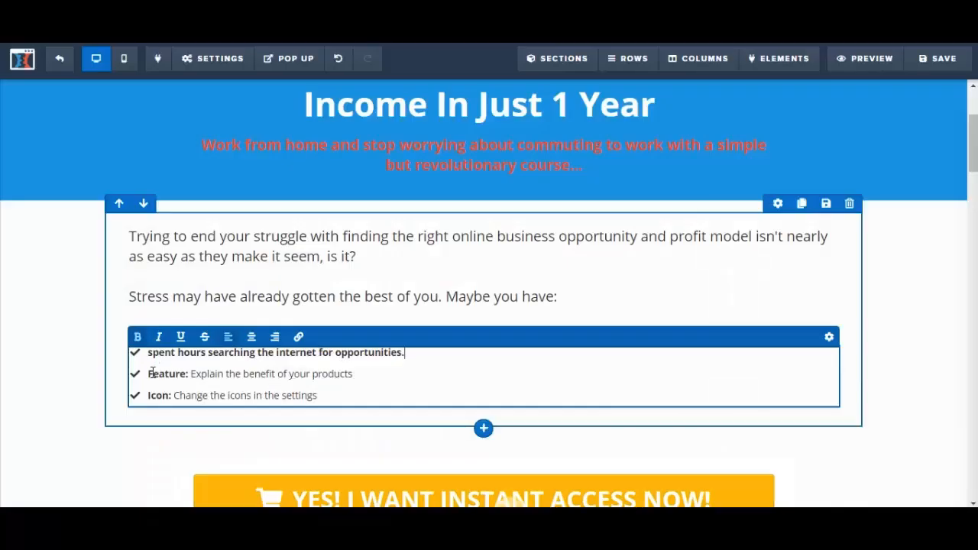
left_click_drag(151, 373, 350, 377)
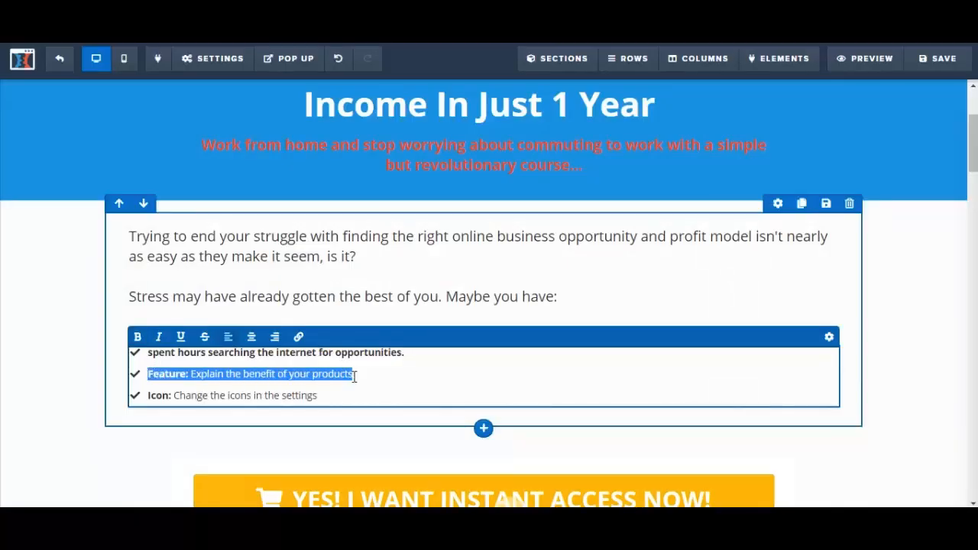
key("ctrl+v")
Replace the "Icon" bullet with "tried many different methods." copied from the Word letter
key("alt+Tab")
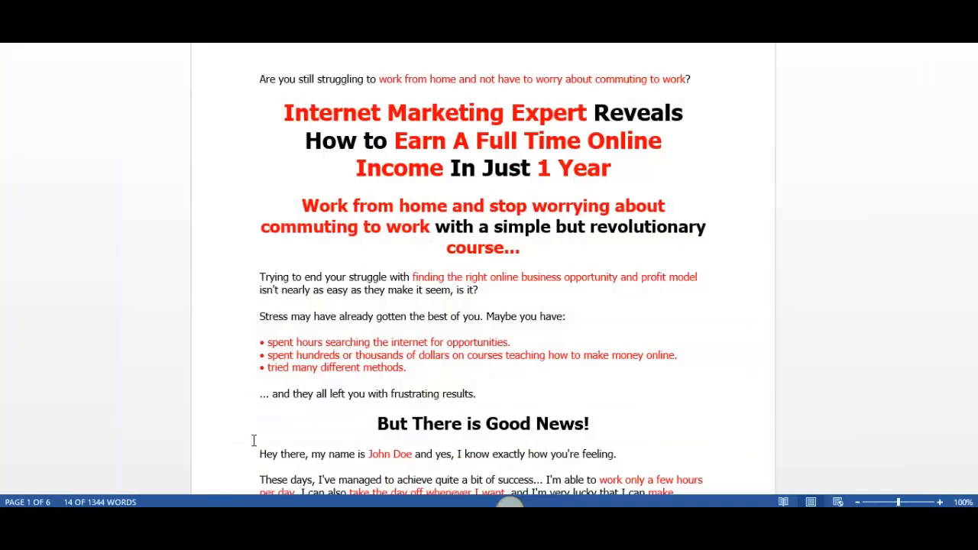
left_click_drag(268, 368, 392, 368)
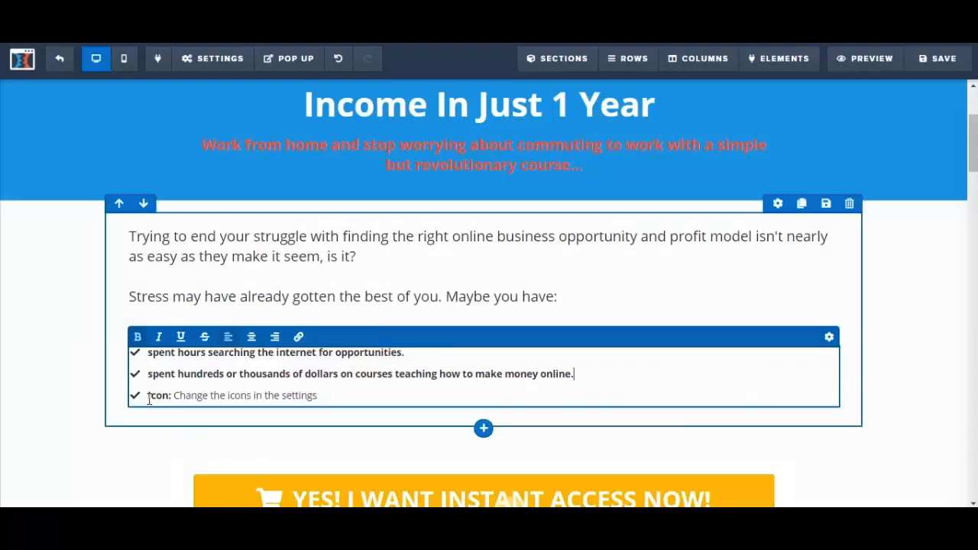
left_click_drag(149, 397, 338, 395)
type("tried many different methods.")
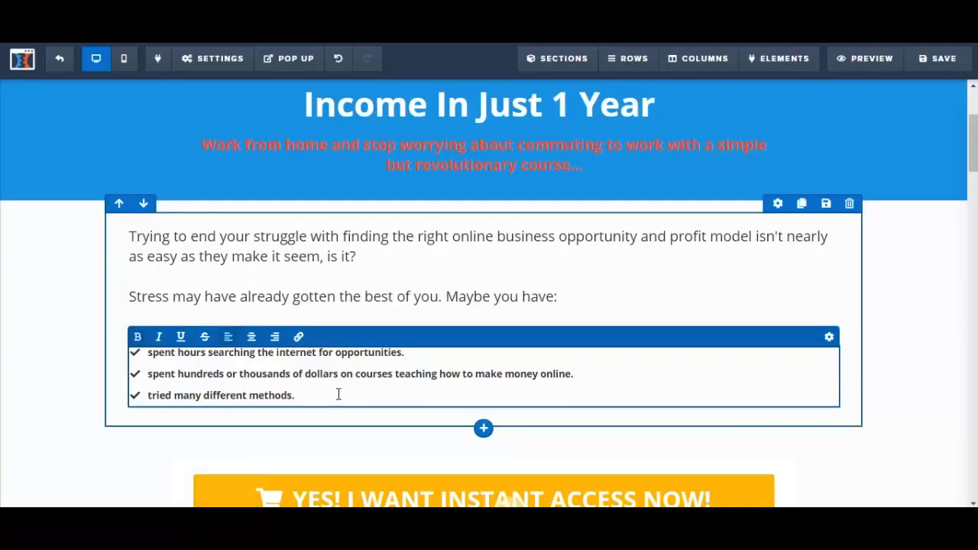
Select all three bullet items and open the bullet list's settings
key("ctrl+a")
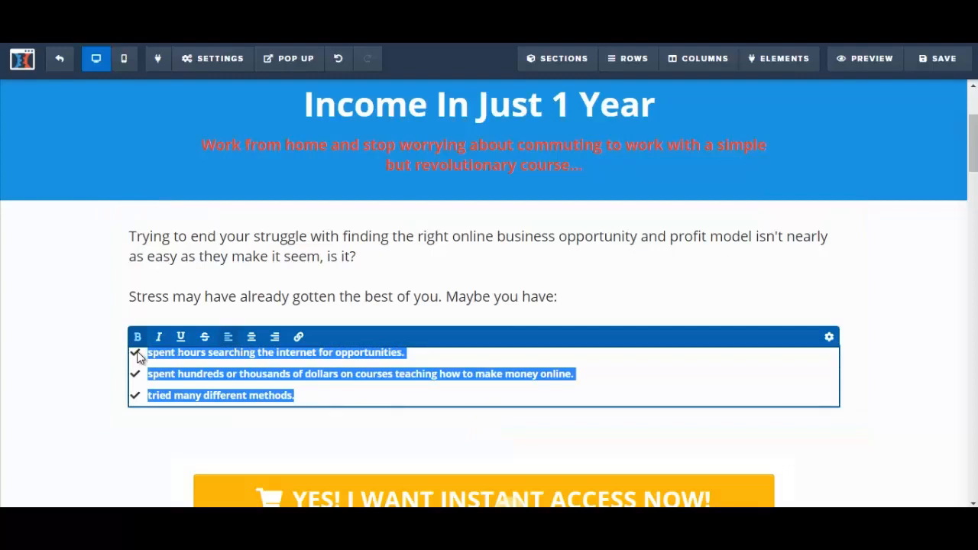
left_click(829, 338)
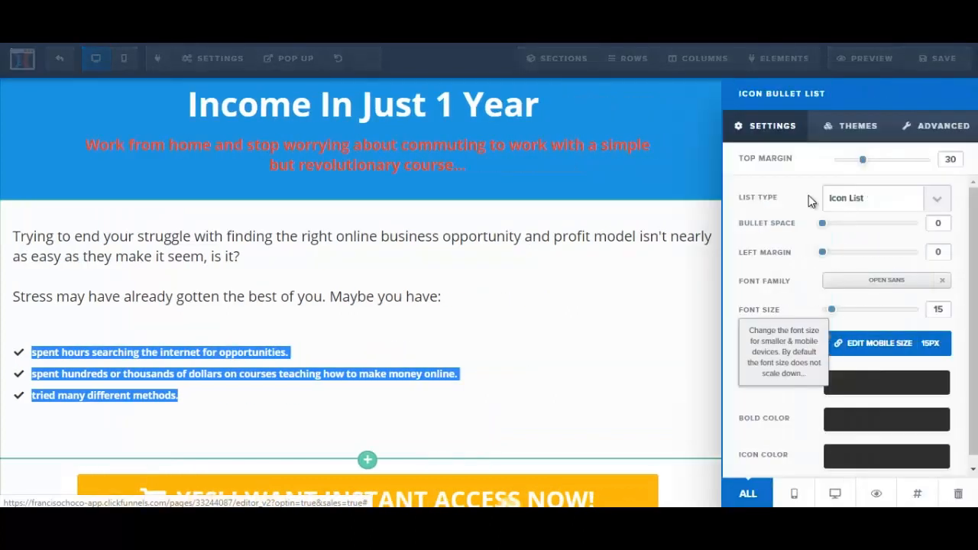
Try the Ordered List type on the three bullets and return the list to Icon List
left_click(936, 198)
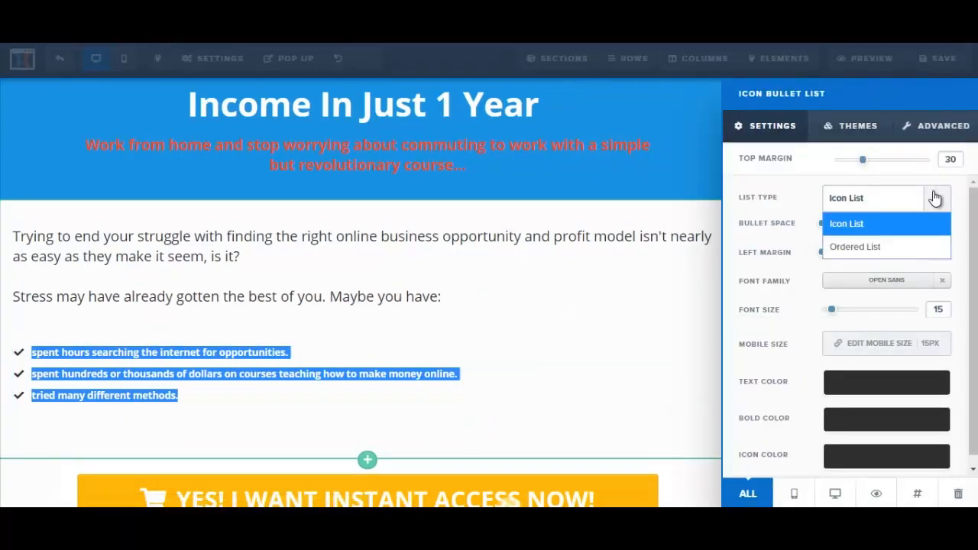
left_click(892, 246)
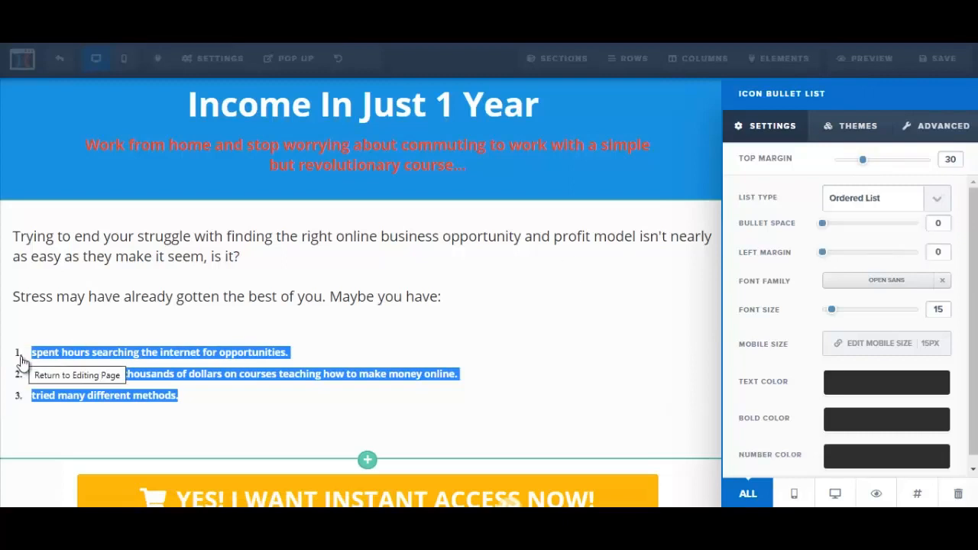
left_click(936, 200)
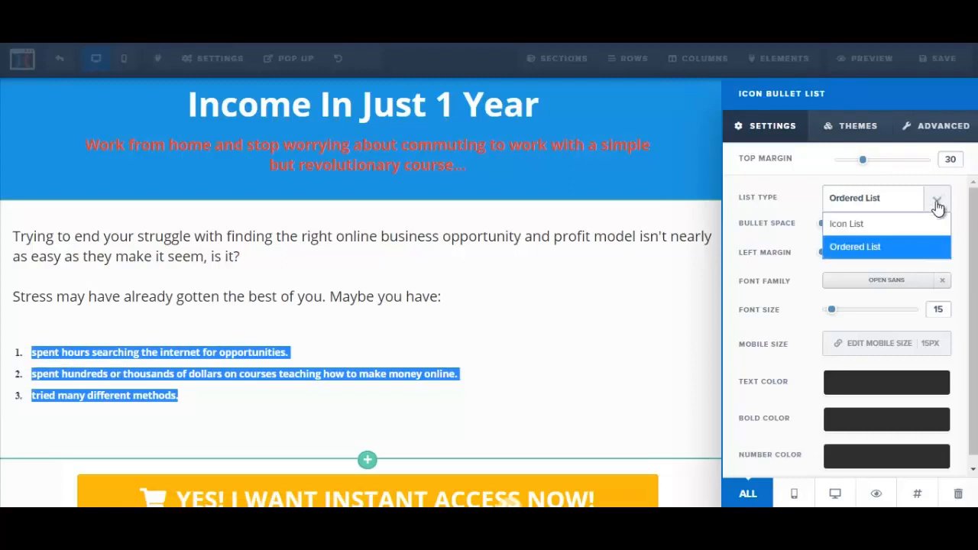
left_click(854, 224)
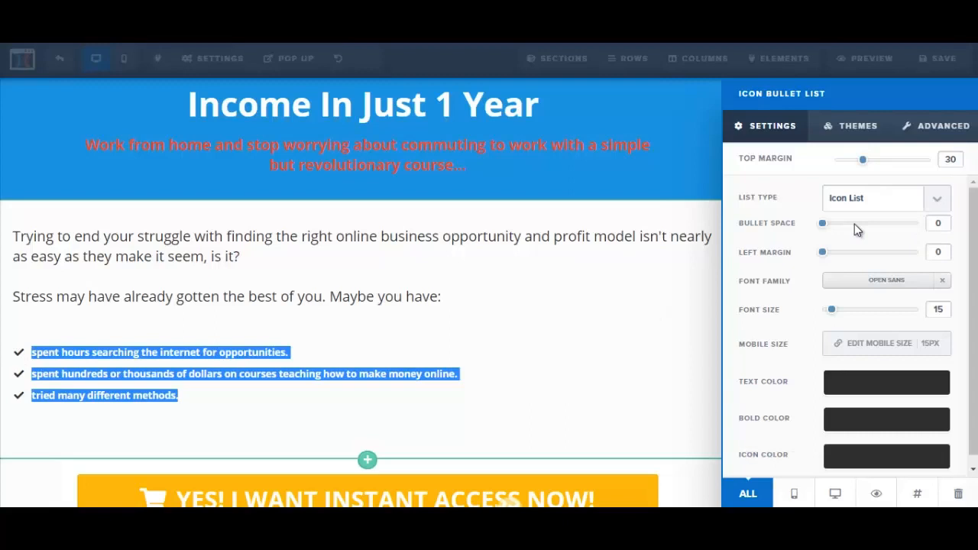
Apply the theme with white checkmarks in green squares to the bullet list
left_click(852, 135)
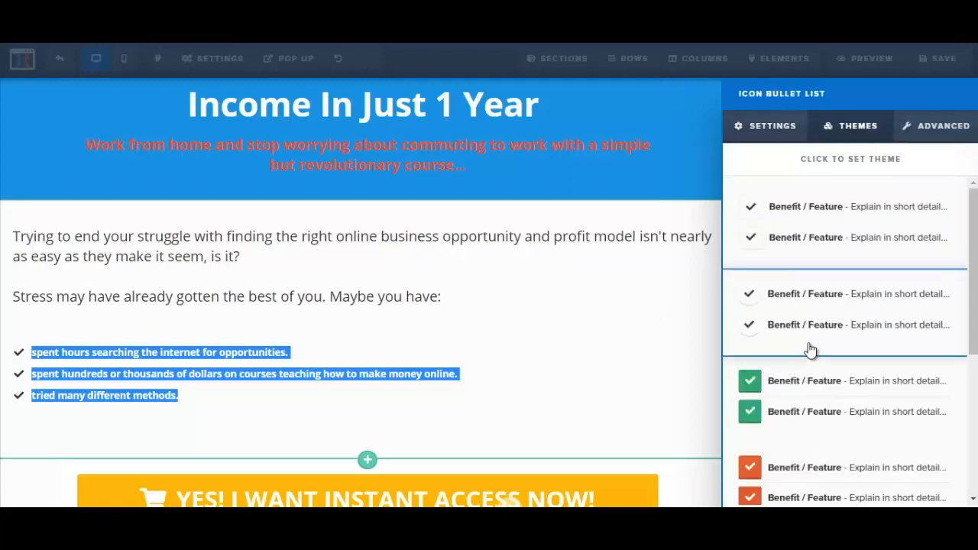
scroll(976, 298, "down", 1)
scroll(975, 298, "down", 2)
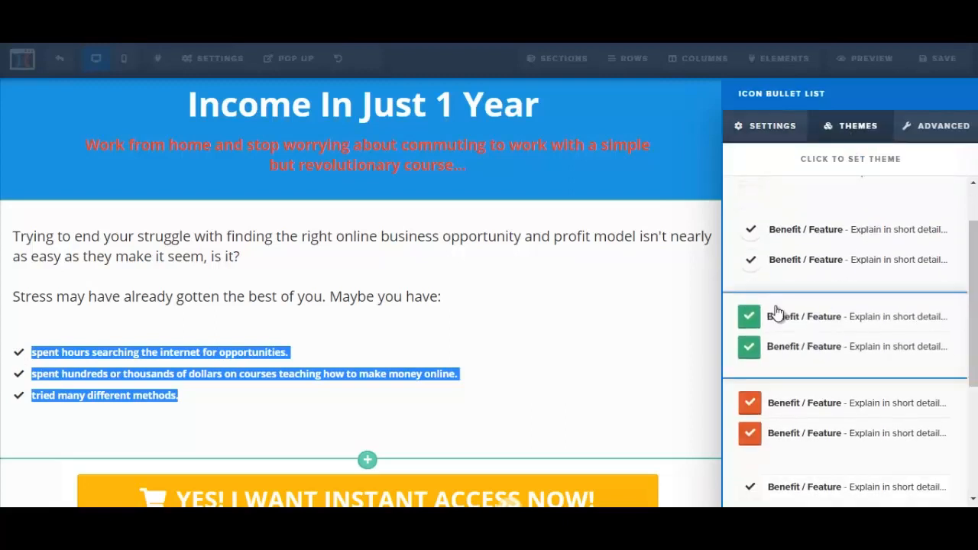
left_click(755, 319)
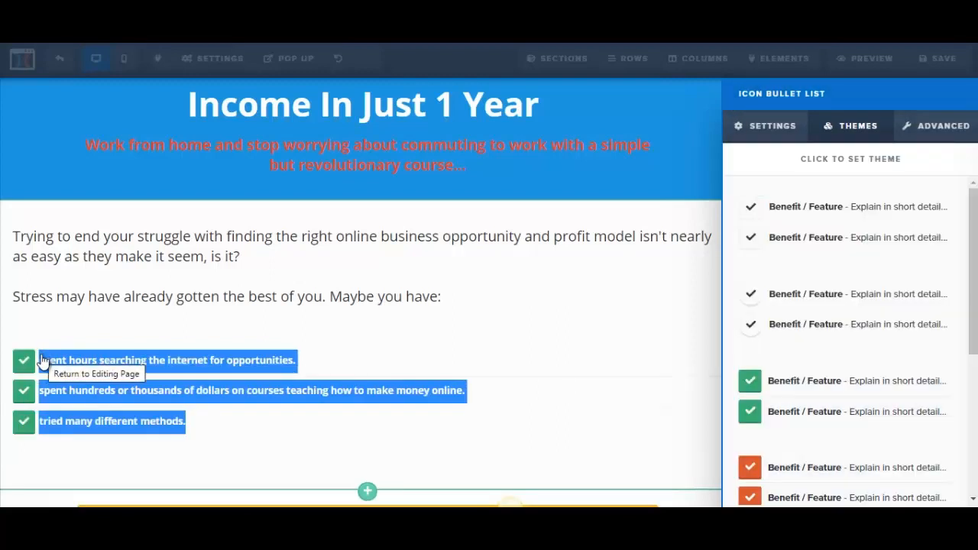
Look at the icon choices available for the first bullet and close the bullet list's settings
left_click(934, 130)
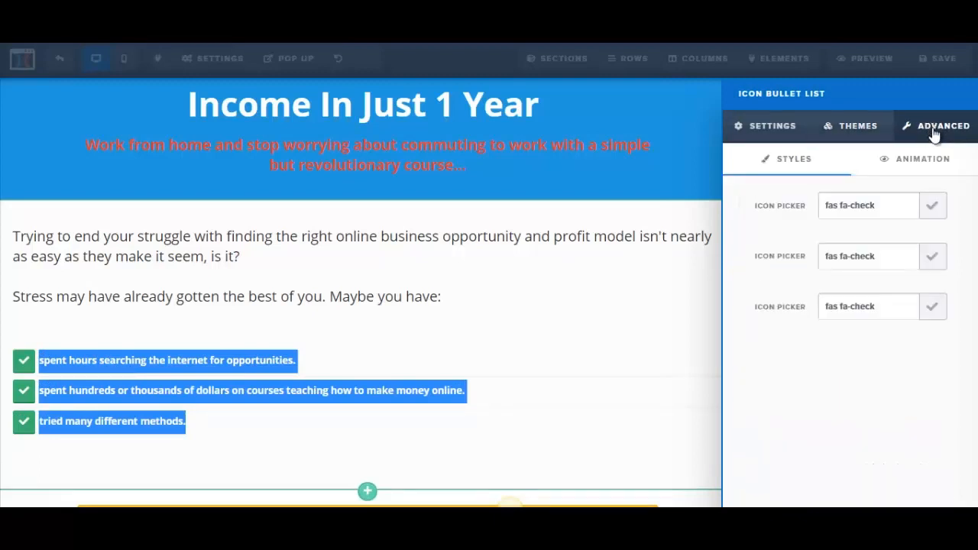
left_click(934, 205)
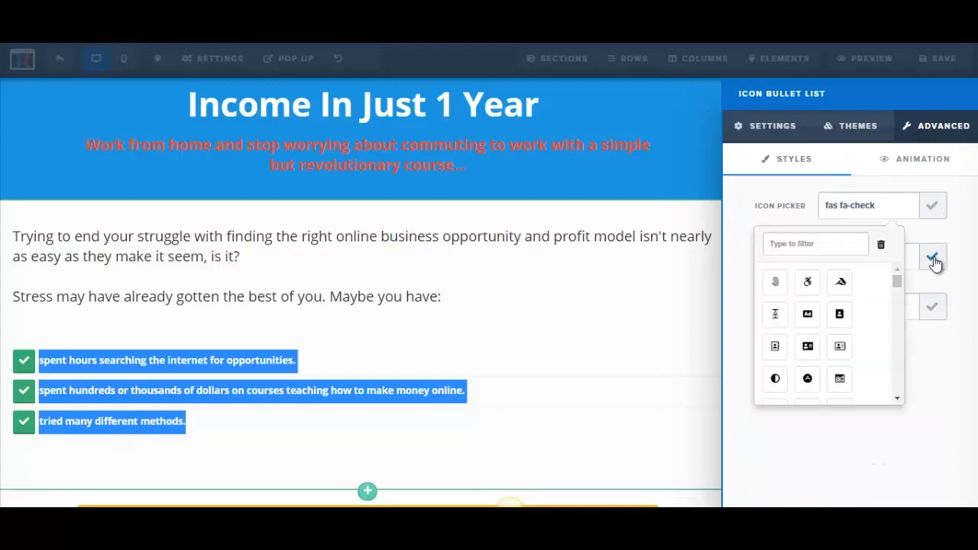
left_click(971, 220)
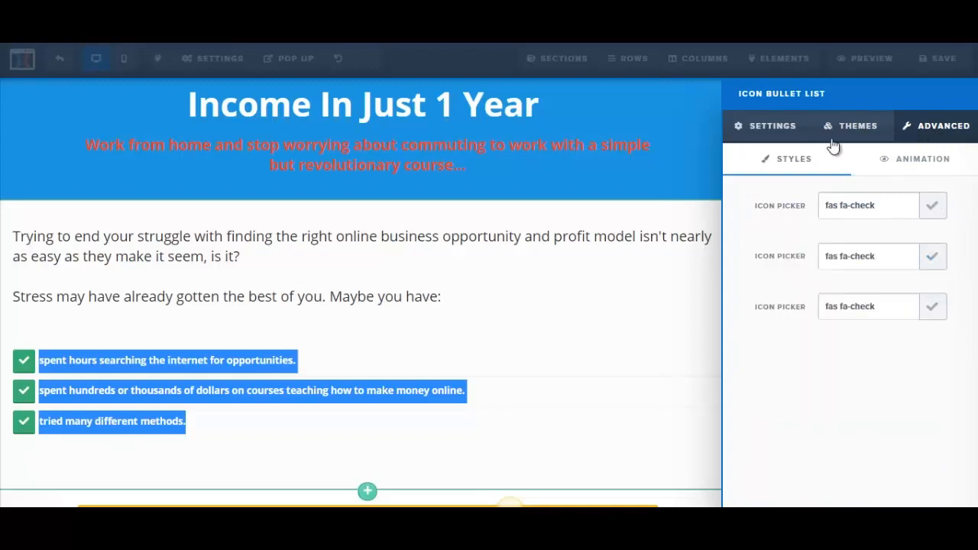
left_click(763, 129)
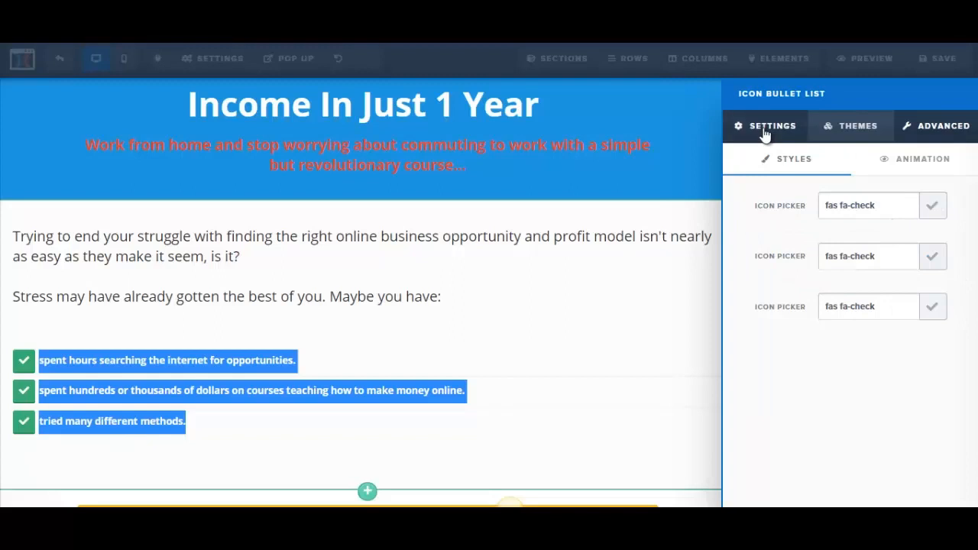
left_click(317, 277)
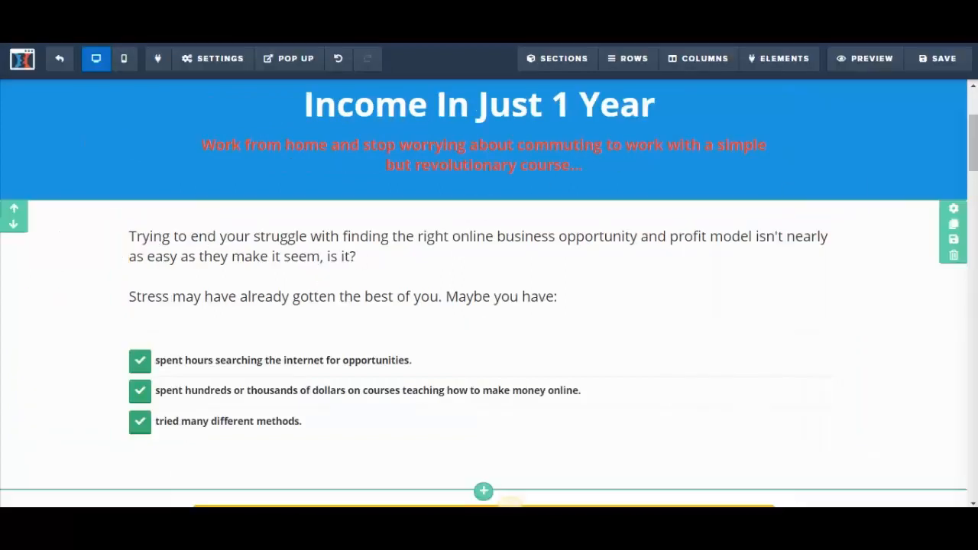
Set the font size of the three-item bullet list to 22
scroll(976, 152, "down", 1)
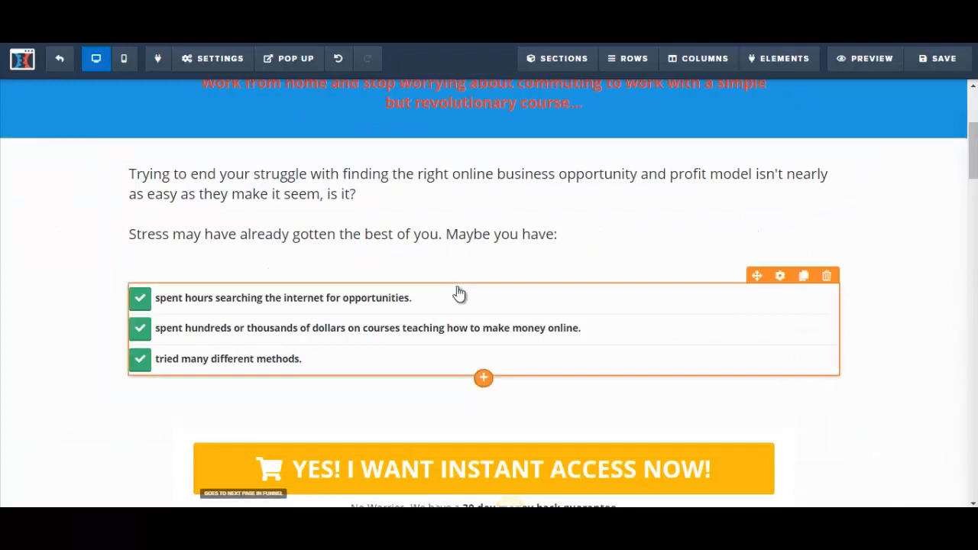
left_click(175, 299)
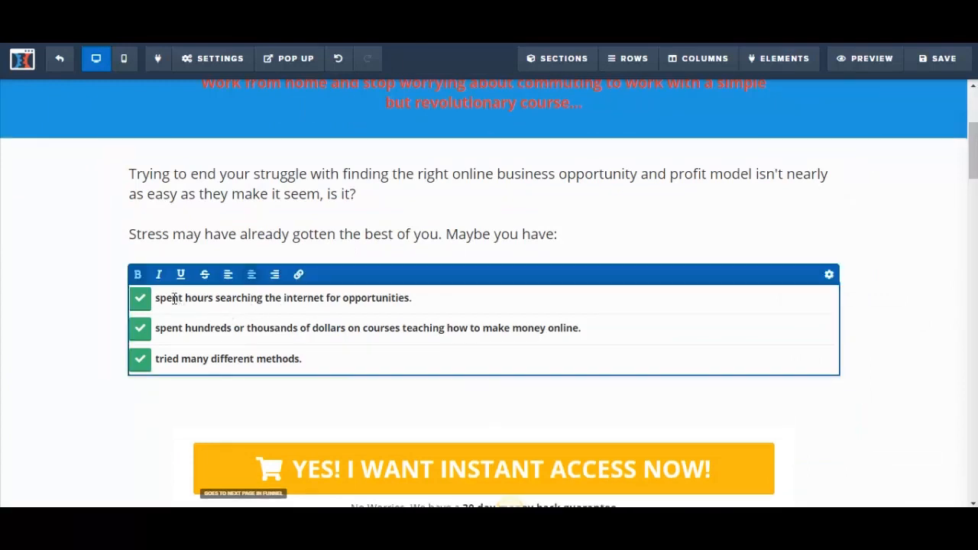
left_click_drag(155, 299, 350, 356)
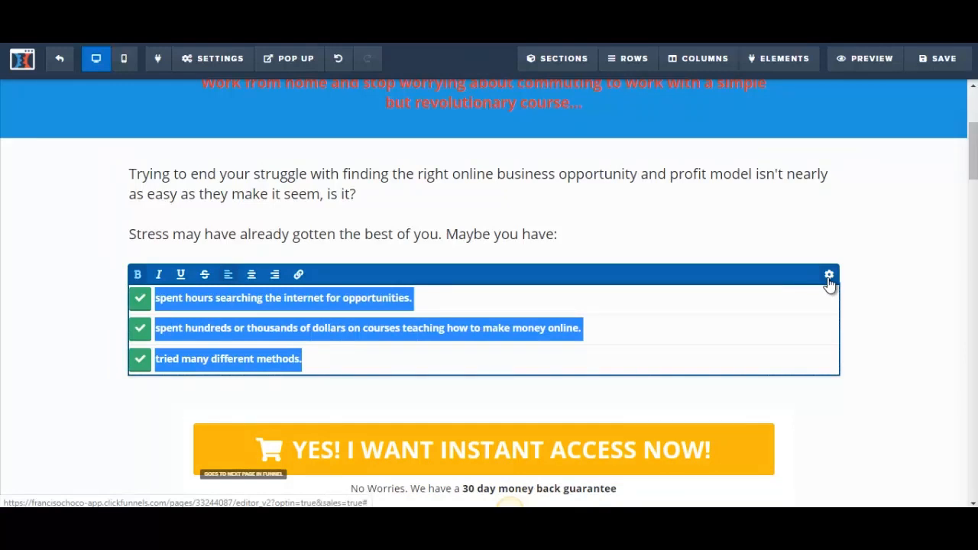
left_click(830, 277)
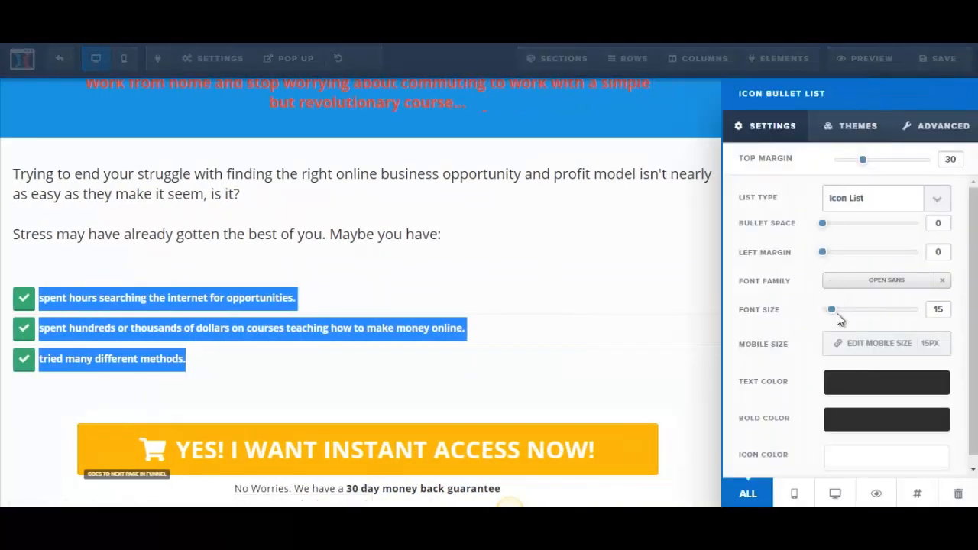
left_click_drag(831, 312, 842, 313)
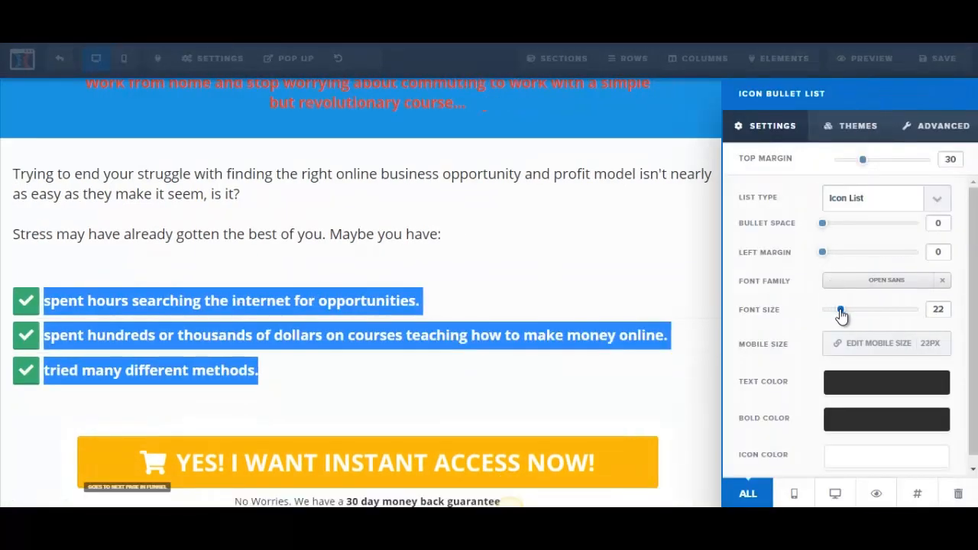
left_click(561, 288)
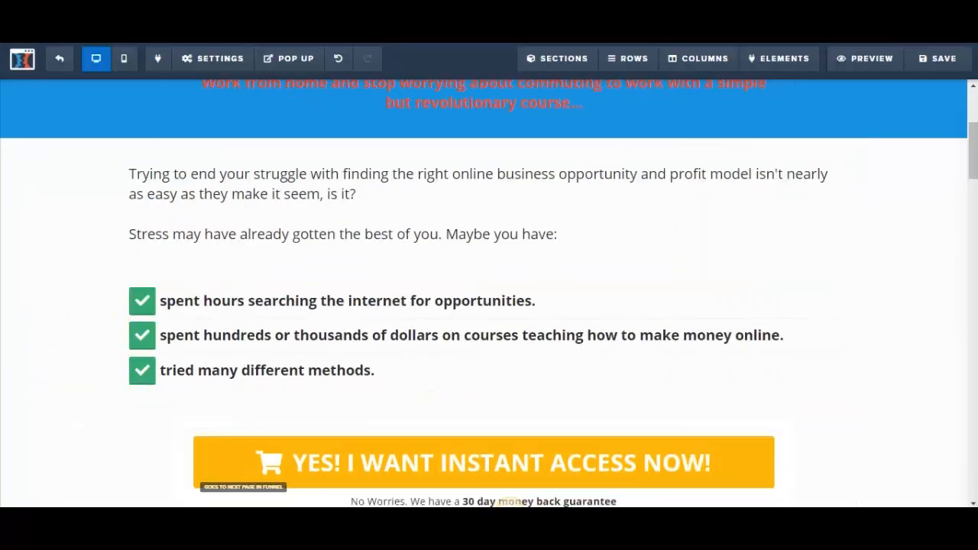
Switch to the Word letter, copy "... and they all left you with frustrating results." and return to the ClickFunnels page editor
left_click(510, 511)
left_click_drag(259, 398, 483, 397)
key("ctrl+c")
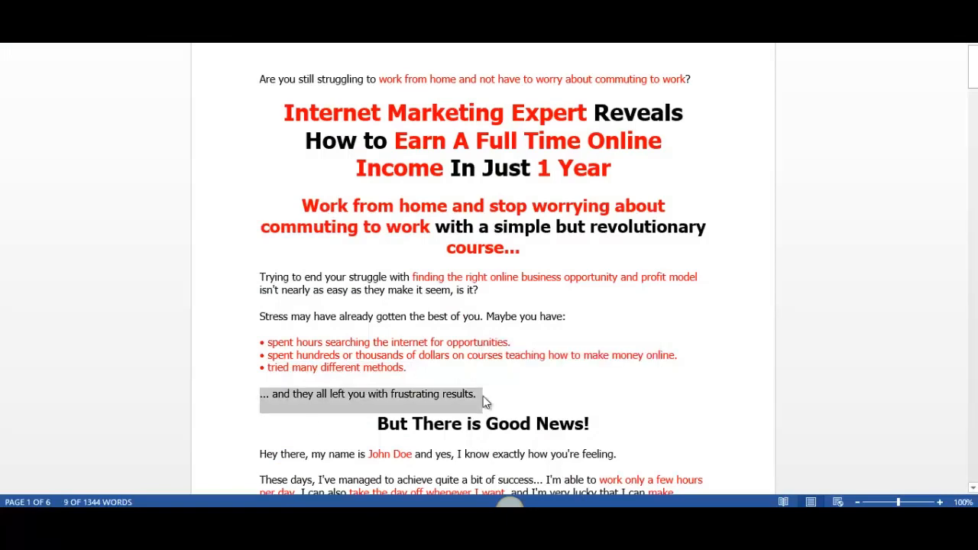
left_click(428, 428)
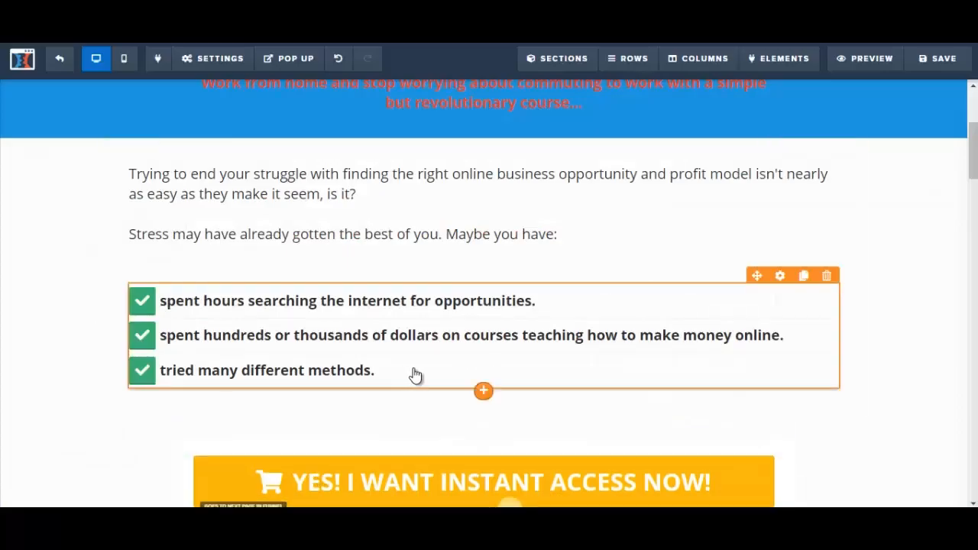
Add a paragraph below the bullet list and replace its placeholder text with "... and they all left you with frustrating results."
left_click(483, 393)
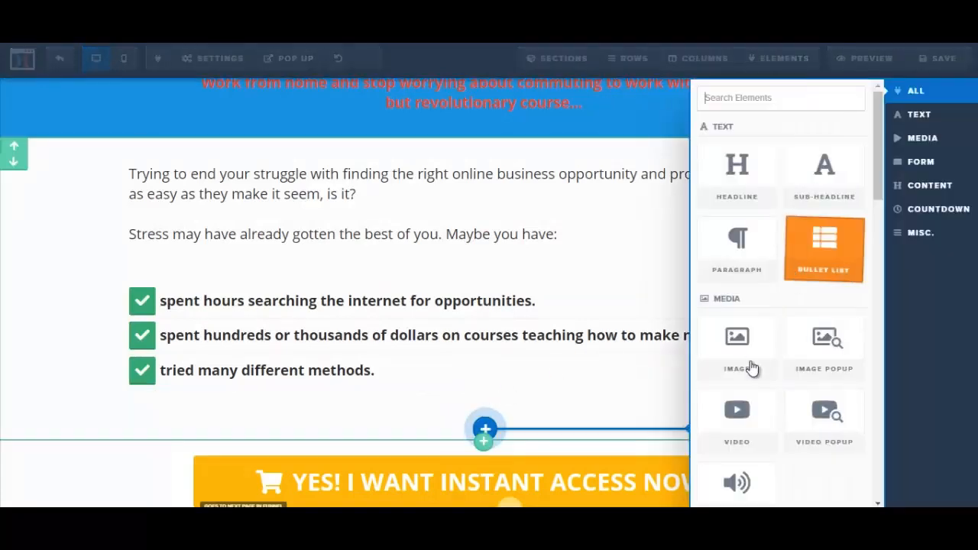
left_click(746, 270)
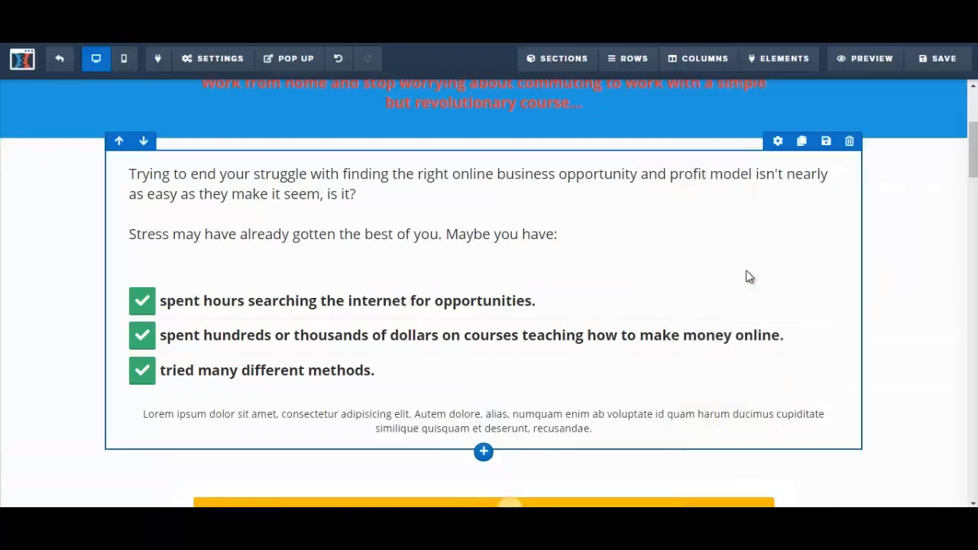
left_click(229, 428)
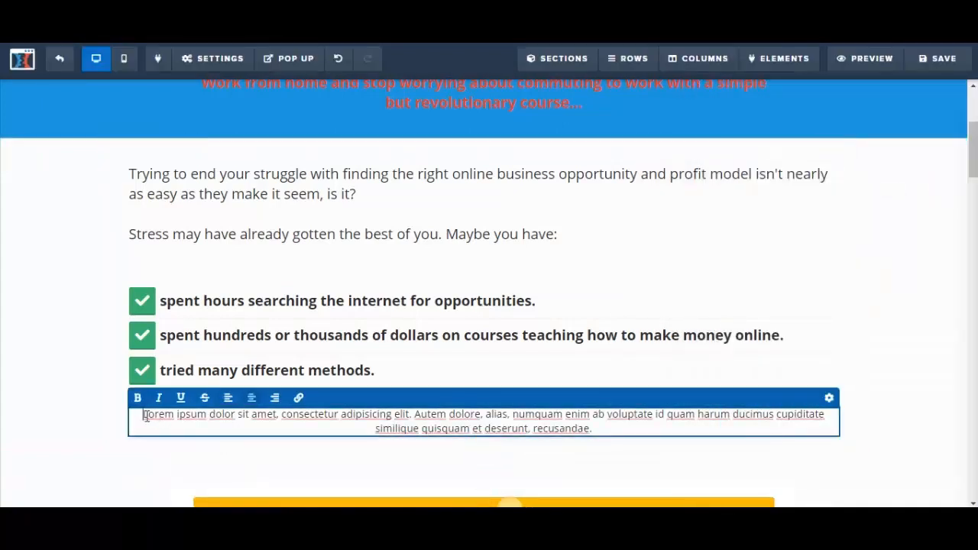
left_click_drag(143, 415, 601, 429)
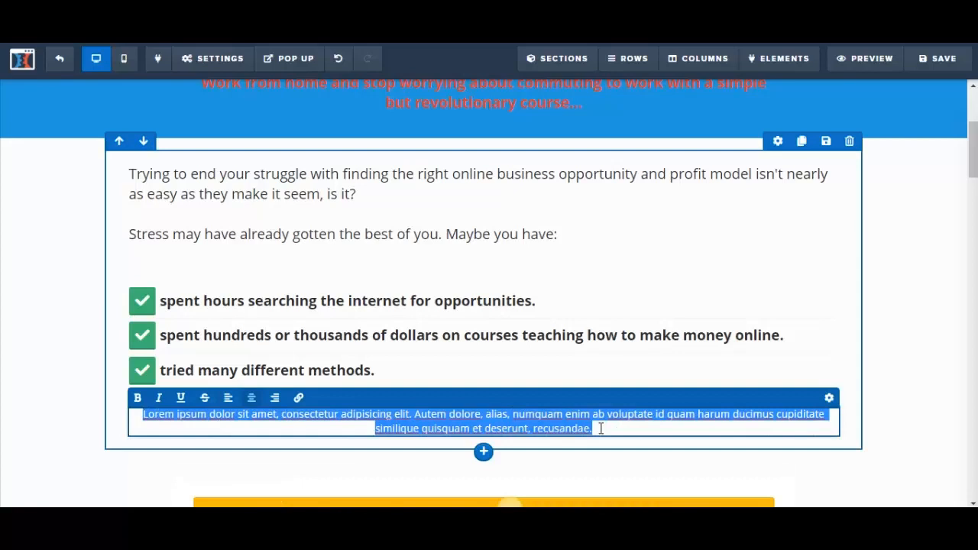
key("ctrl+v")
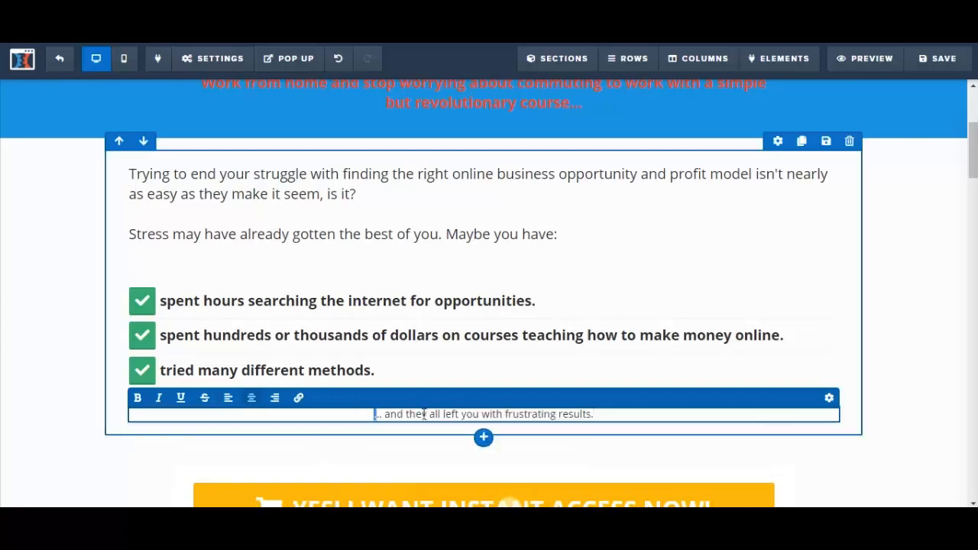
Left-align the new paragraph below the bullets and set its font size to 22
left_click_drag(374, 413, 603, 428)
left_click(173, 403)
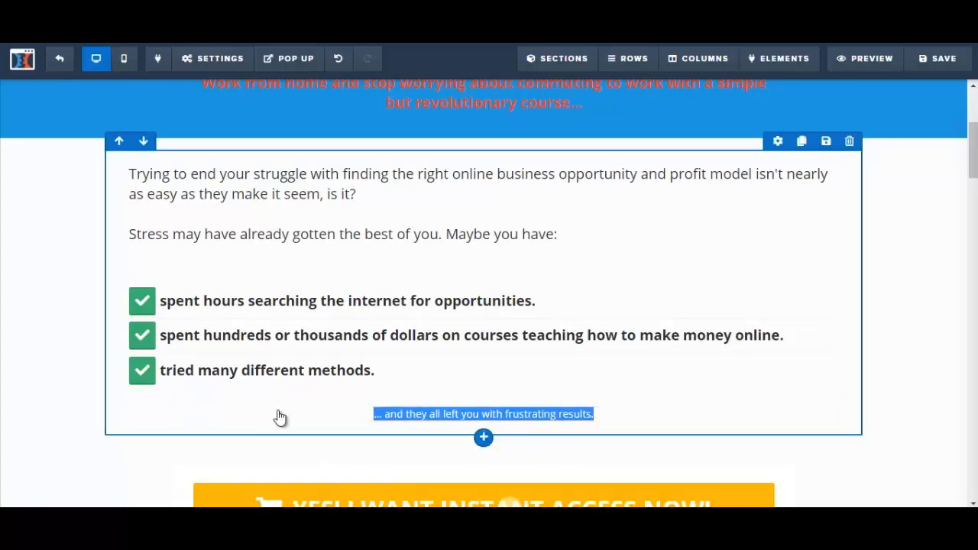
left_click(426, 414)
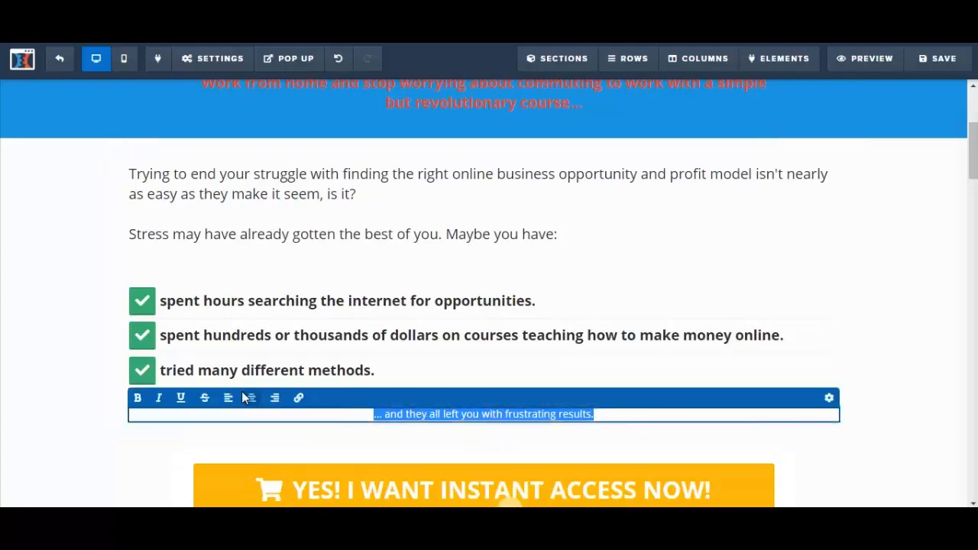
left_click(230, 399)
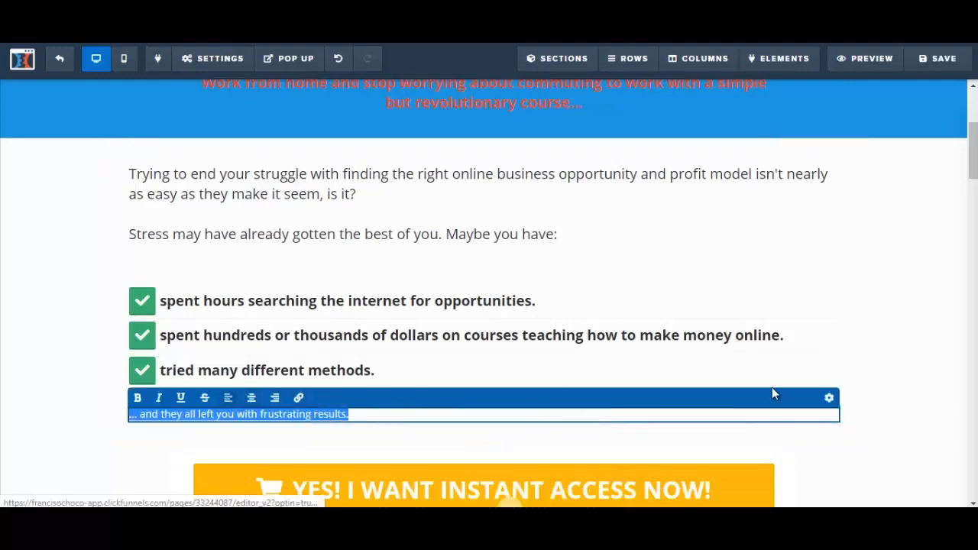
left_click(830, 398)
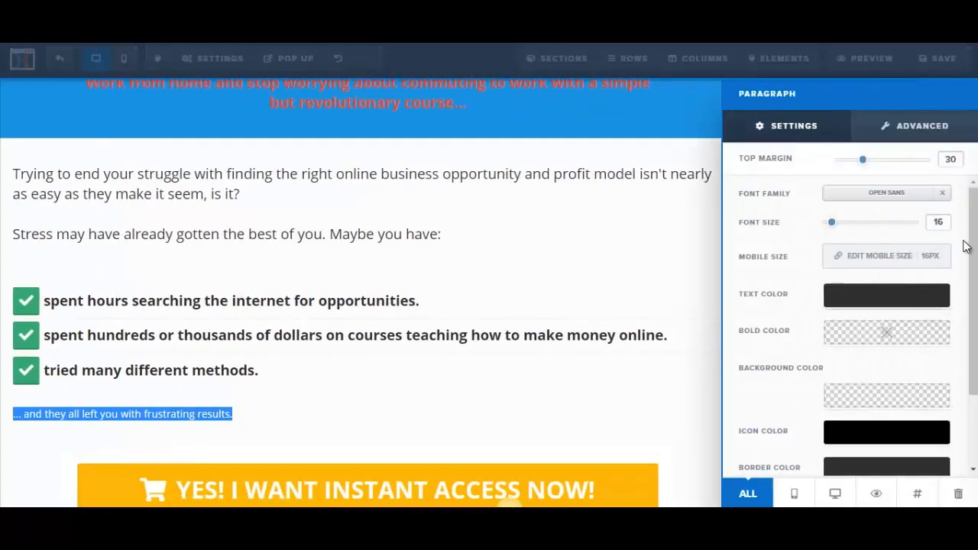
mouse_move(974, 252)
left_mouse_down()
mouse_move(975, 320)
mouse_move(975, 252)
left_mouse_up()
left_click_drag(832, 222, 844, 229)
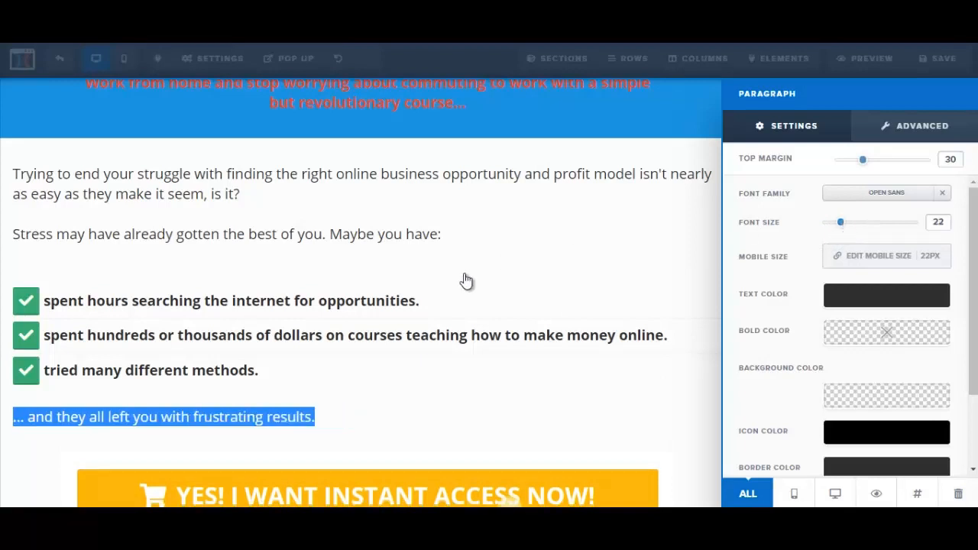
left_click(463, 319)
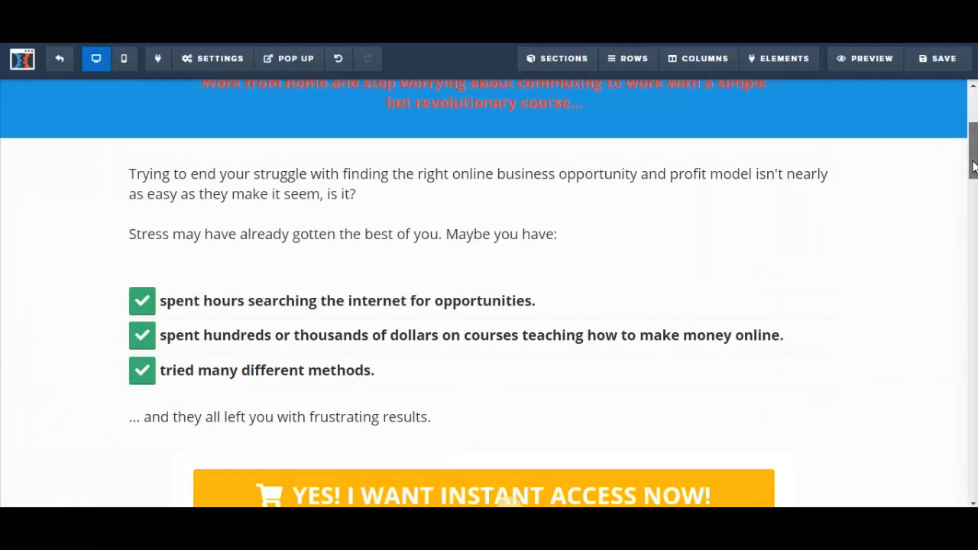
left_click_drag(974, 167, 974, 165)
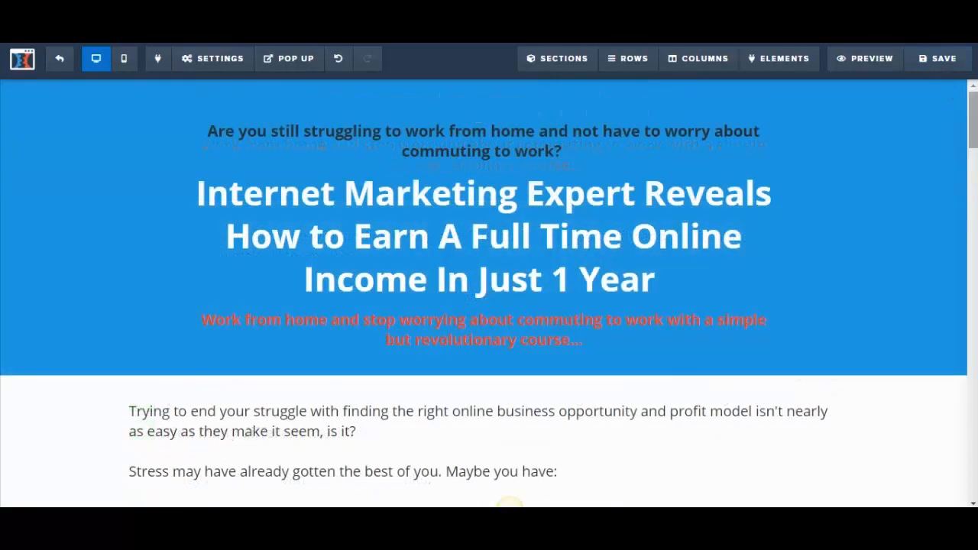
scroll(512, 236, "down", 3)
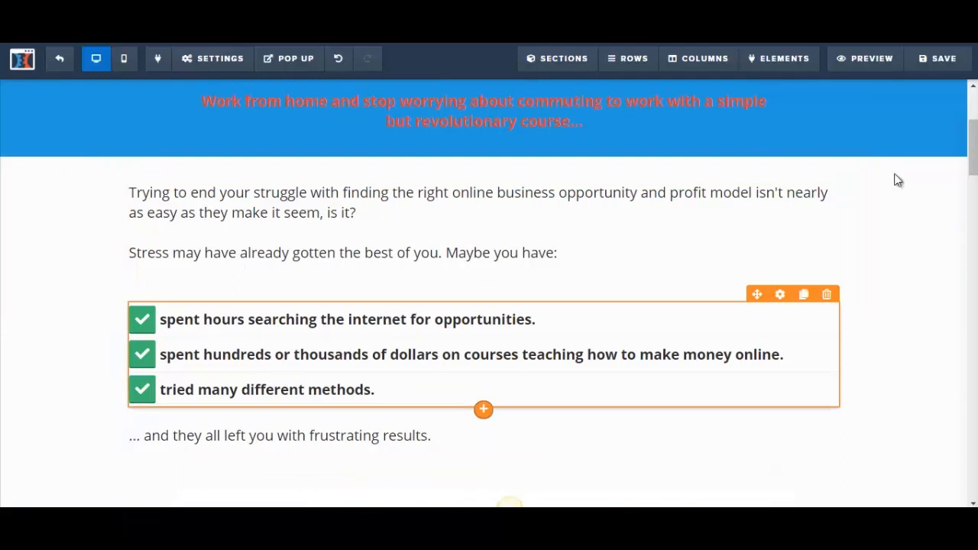
Move the "YES! I WANT INSTANT ACCESS NOW!" button out of the owner section to below the first Content Headline's body text
left_click_drag(977, 137, 977, 151)
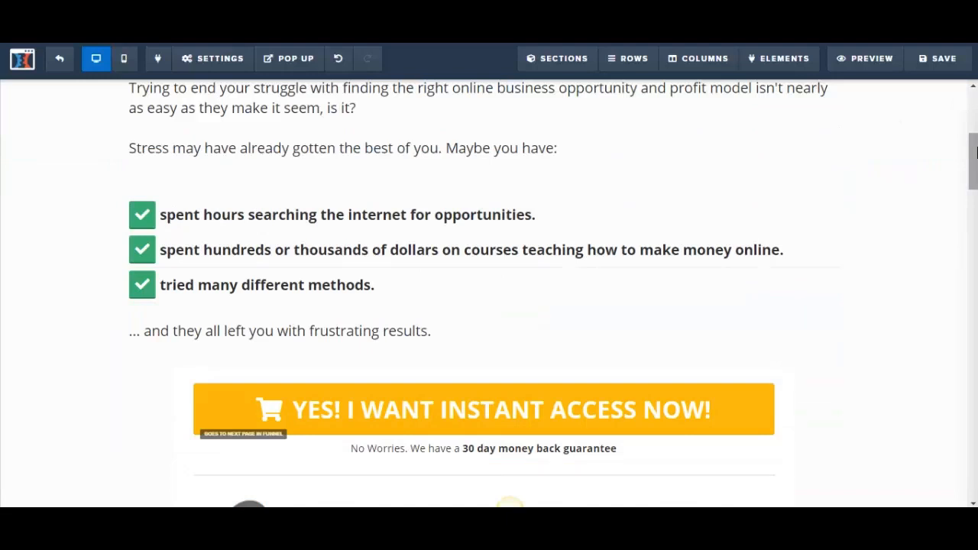
left_click_drag(976, 151, 976, 174)
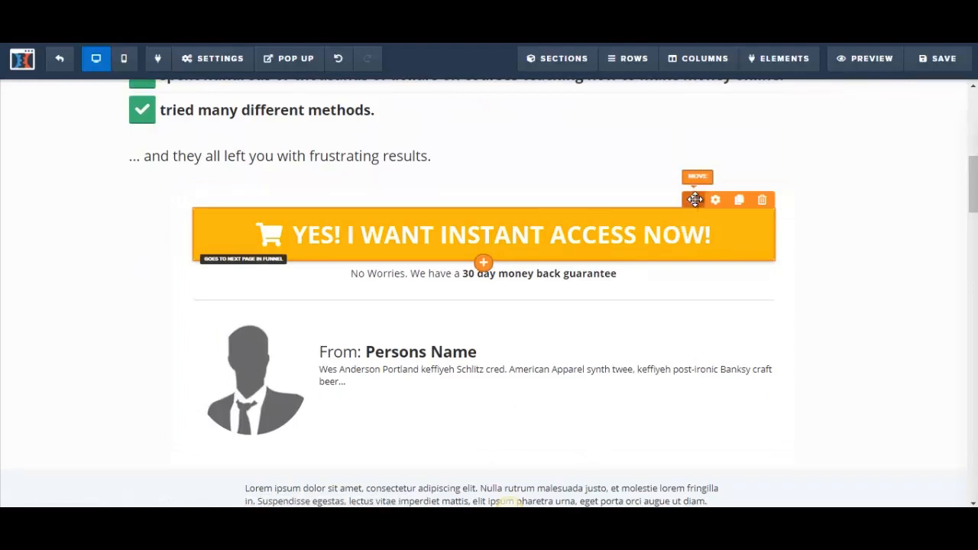
left_click_drag(695, 199, 670, 397)
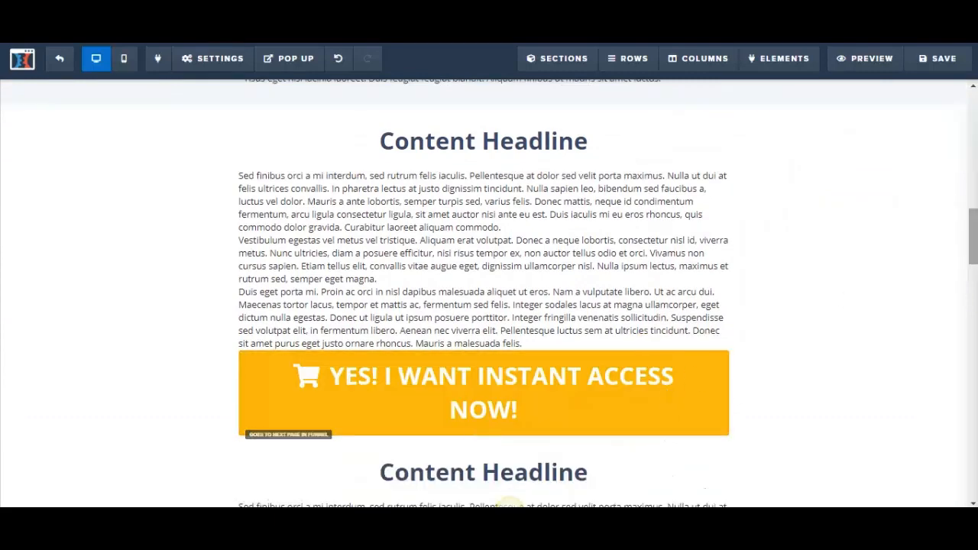
Move the 30 day money back guarantee line directly below the relocated "YES! I WANT INSTANT ACCESS NOW!" button
left_click_drag(974, 252, 973, 194)
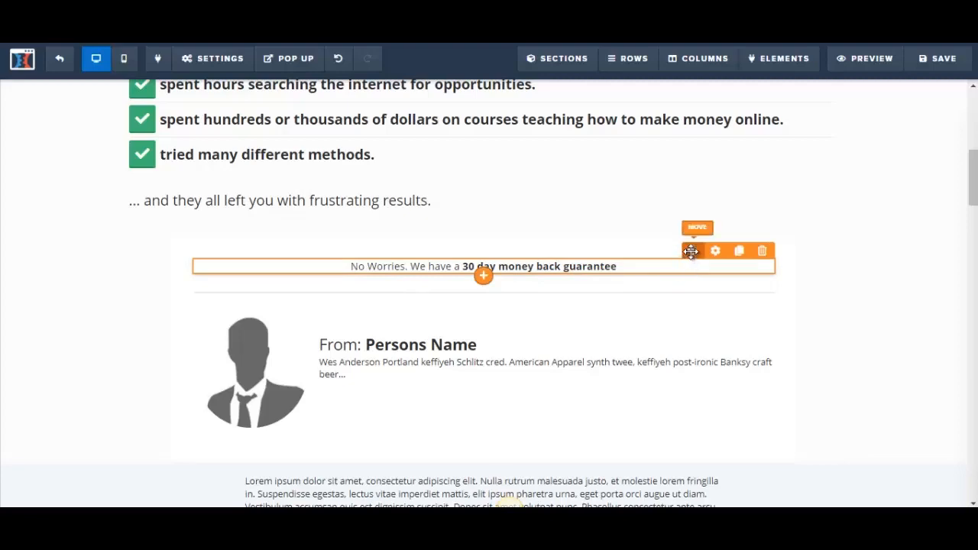
scroll(635, 366, "down", 3)
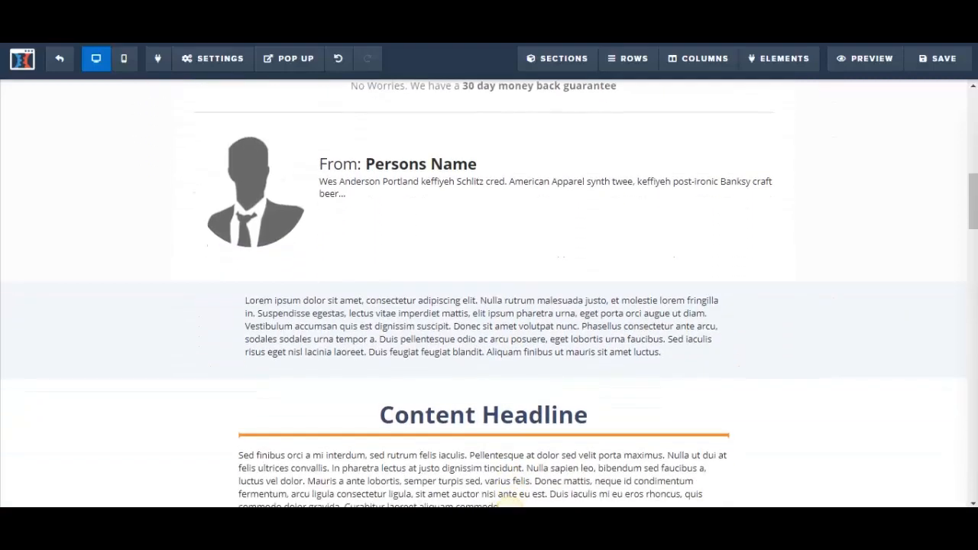
scroll(612, 474, "down", 3)
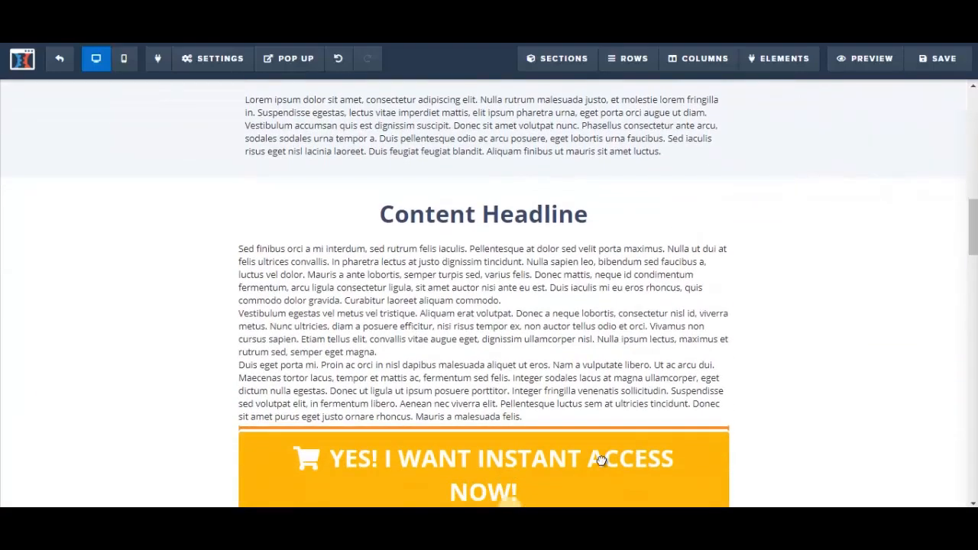
scroll(597, 459, "down", 2)
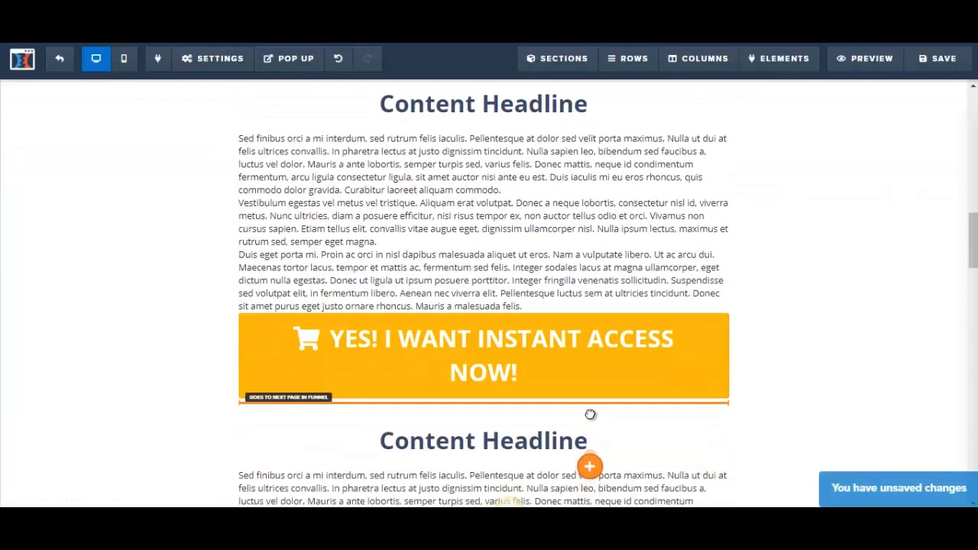
left_click_drag(590, 414, 591, 419)
Open the page owner block's settings and view the uploaded images library without choosing a picture
scroll(974, 213, "up", 7)
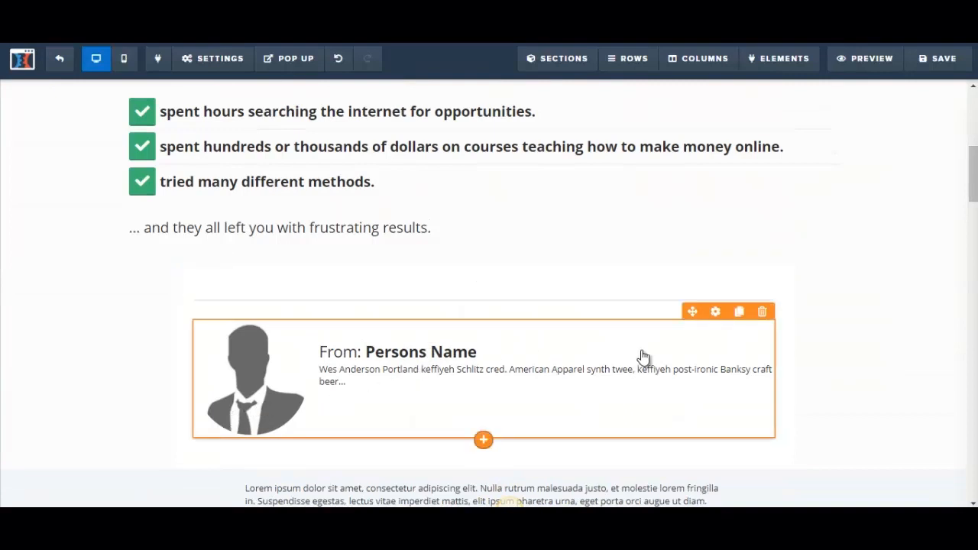
left_click(716, 312)
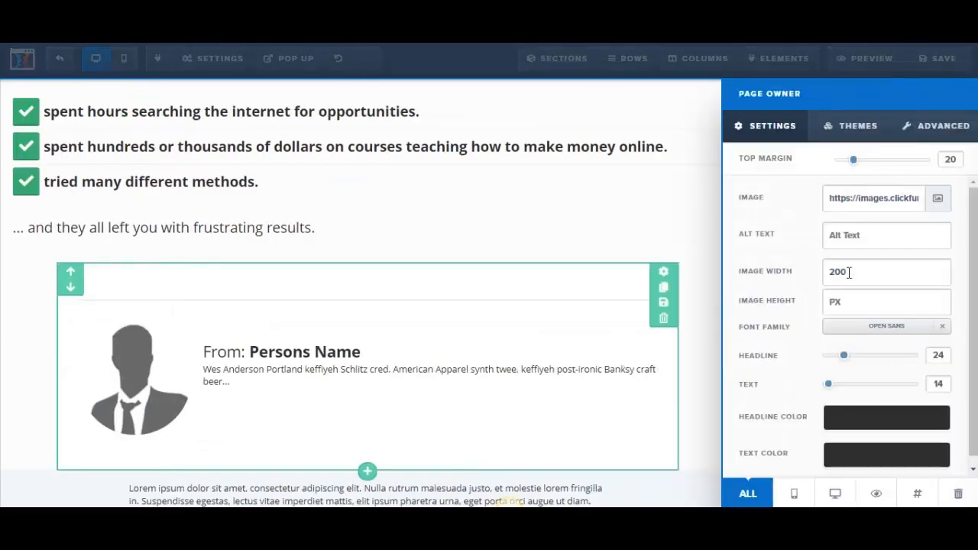
left_click(942, 198)
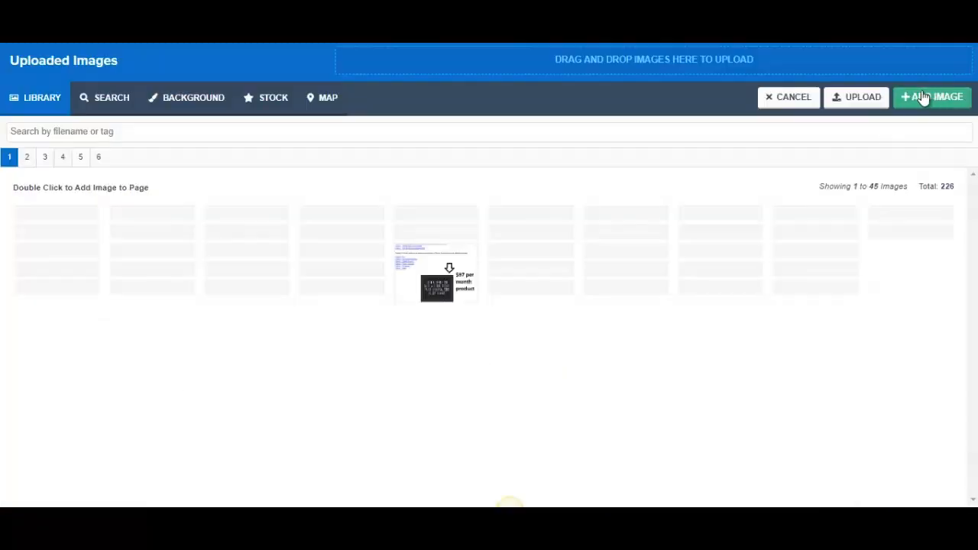
left_click(787, 107)
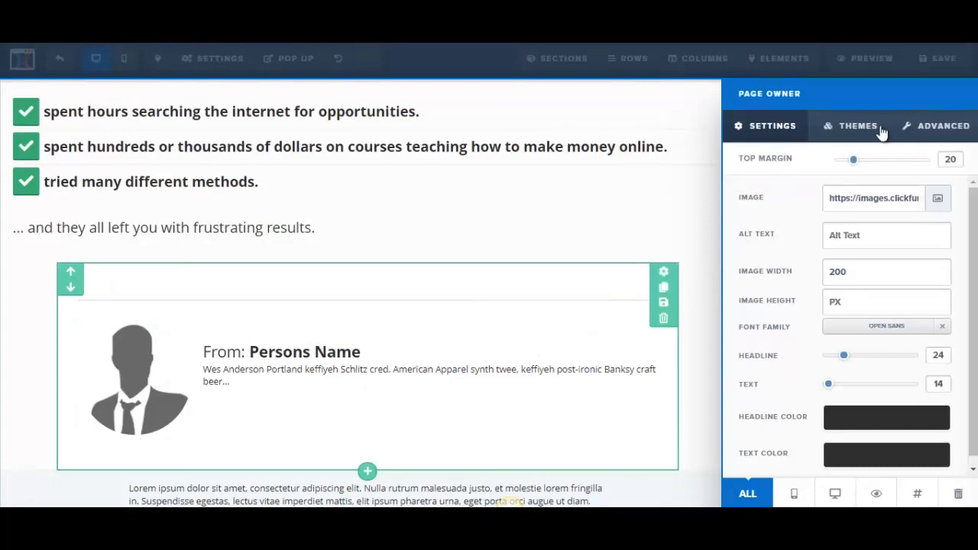
Try the Text / Image layout on the page owner block and return it to Image / Text
left_click(920, 135)
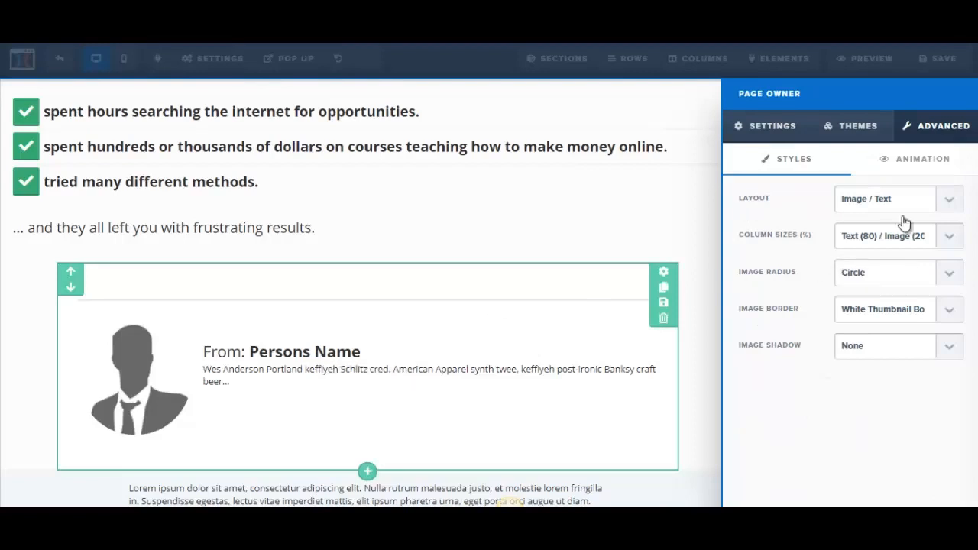
left_click(954, 203)
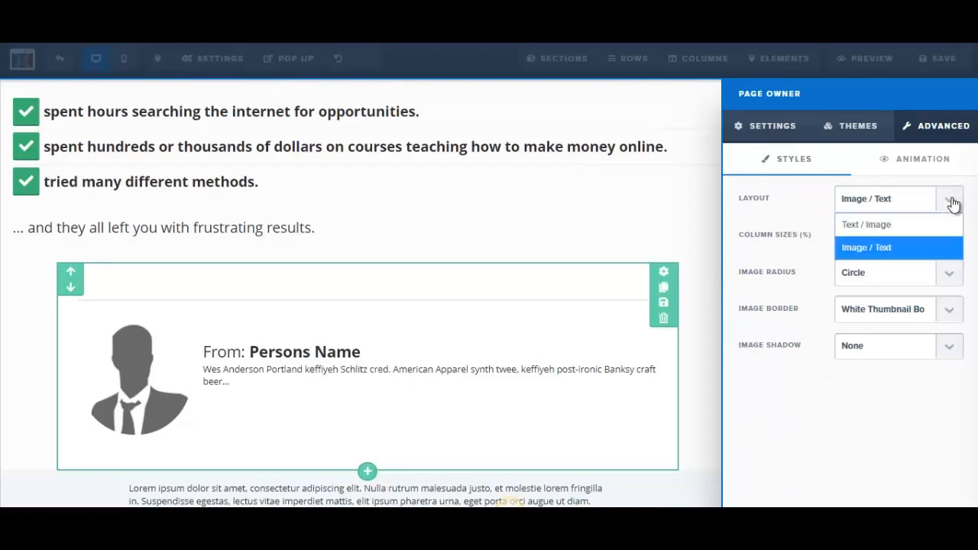
left_click(878, 226)
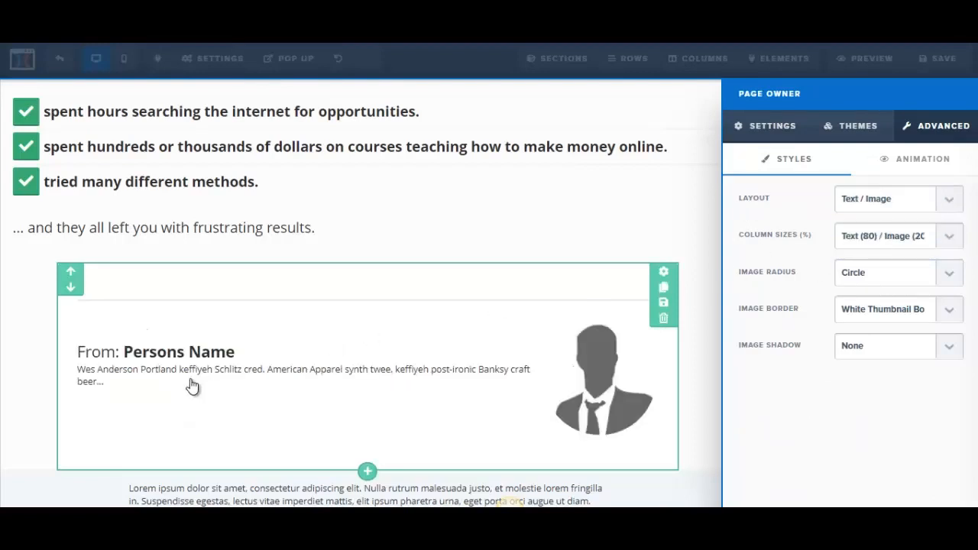
left_click(954, 201)
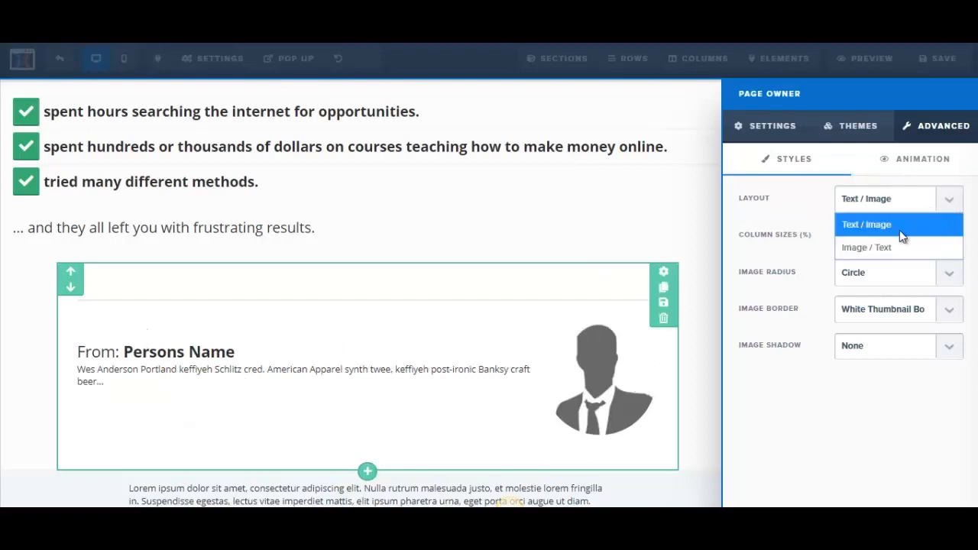
left_click(896, 249)
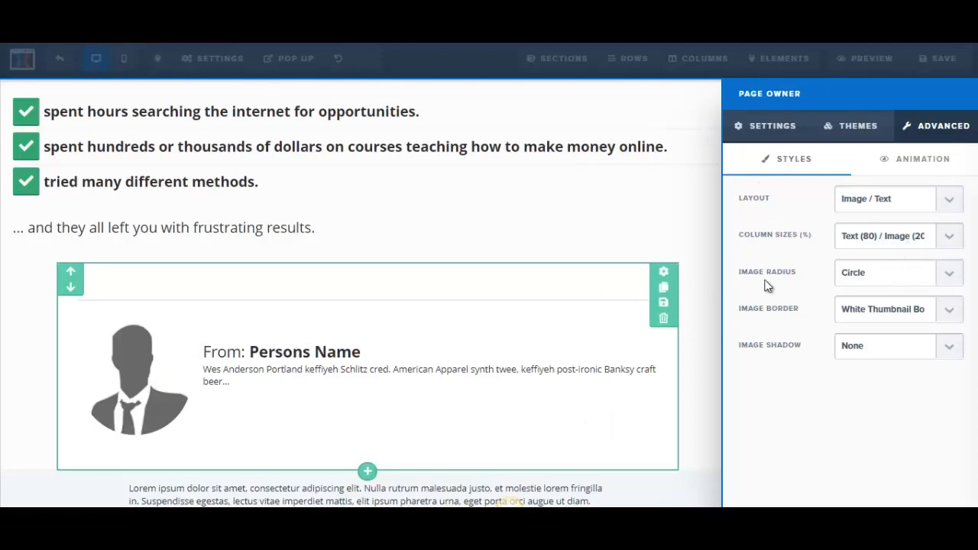
Try Round Corners as the owner picture's image radius and return it to Circle
left_click(945, 275)
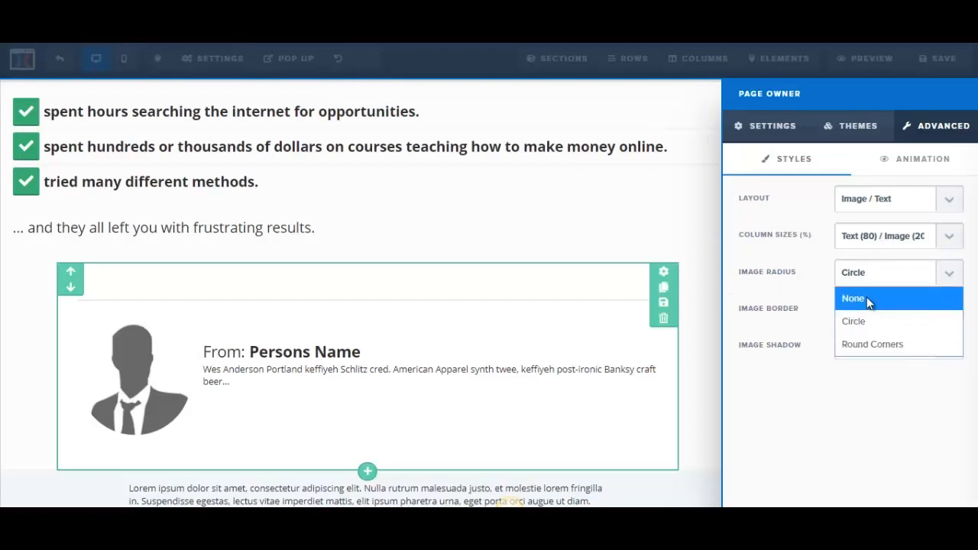
left_click(872, 346)
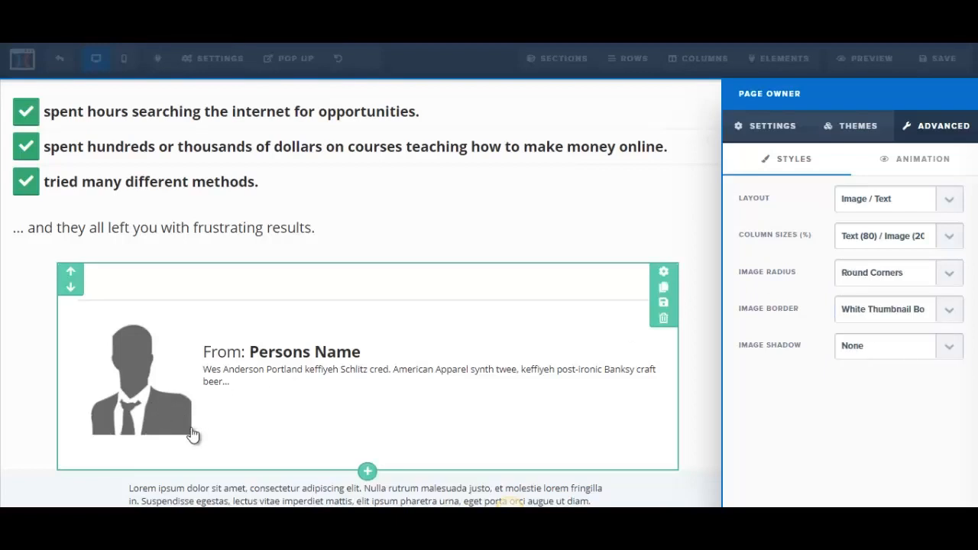
left_click(950, 277)
left_click(872, 322)
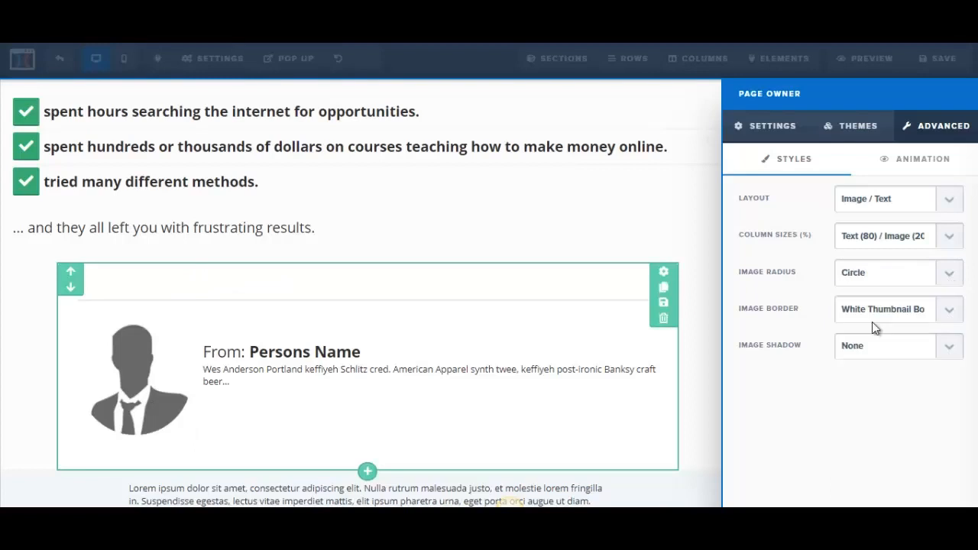
Review the border options for the owner picture and close the page owner block's settings
left_click(950, 315)
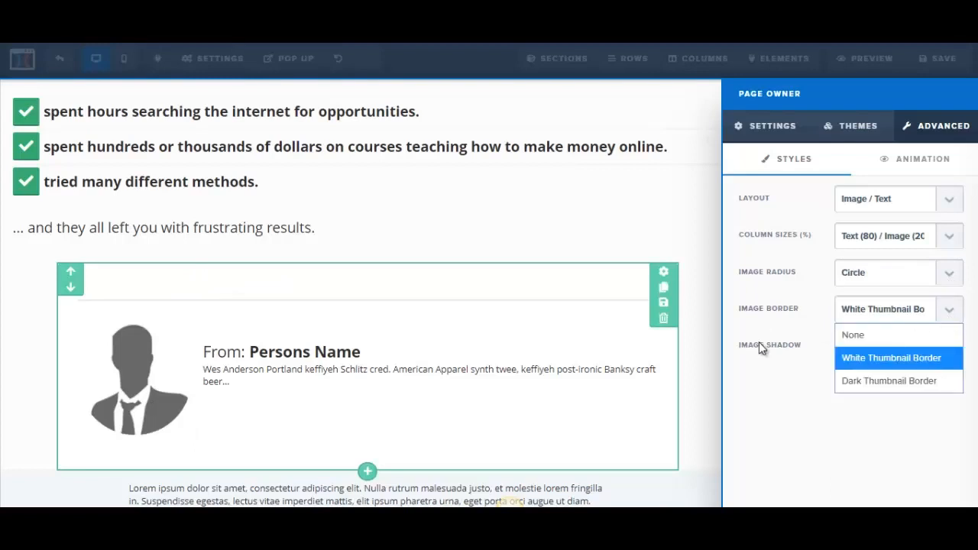
left_click(790, 127)
left_click(791, 127)
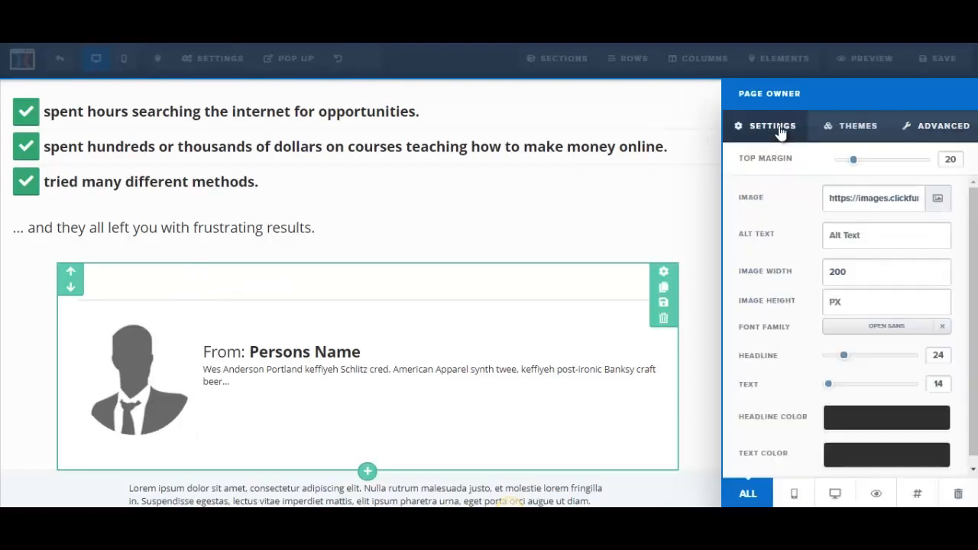
left_click(294, 365)
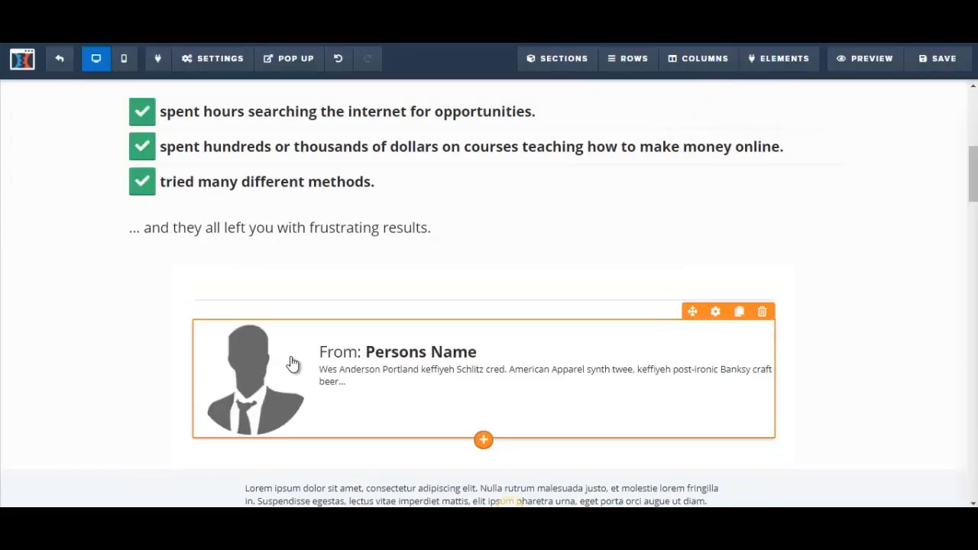
Replace "Persons Name" in the From line with the sender's full name and the description below it with "Internet Marketer"
left_click(387, 349)
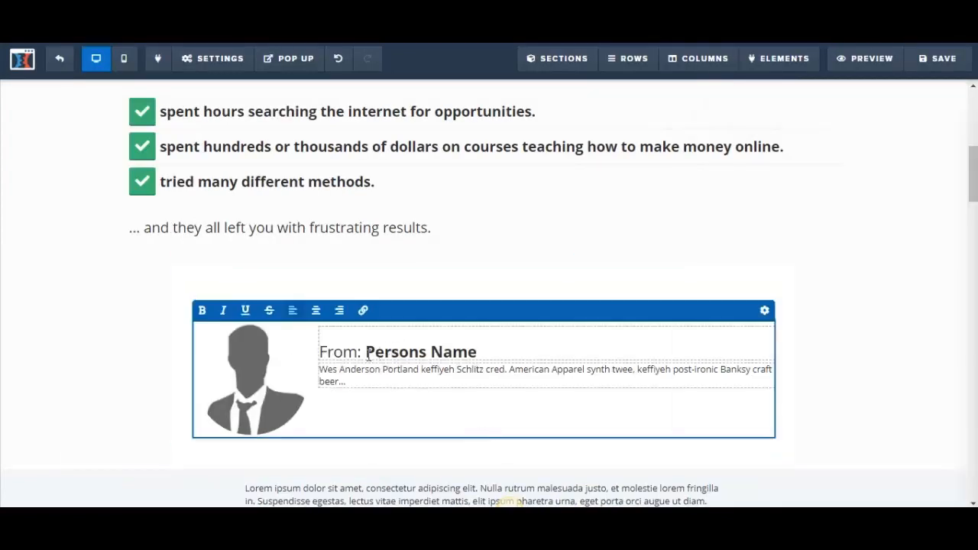
left_click_drag(368, 354, 473, 352)
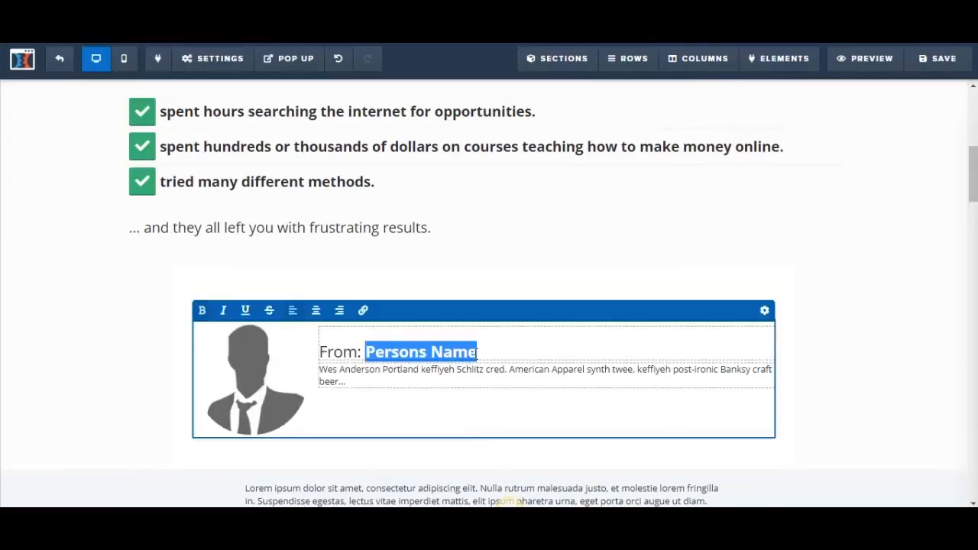
type("John D")
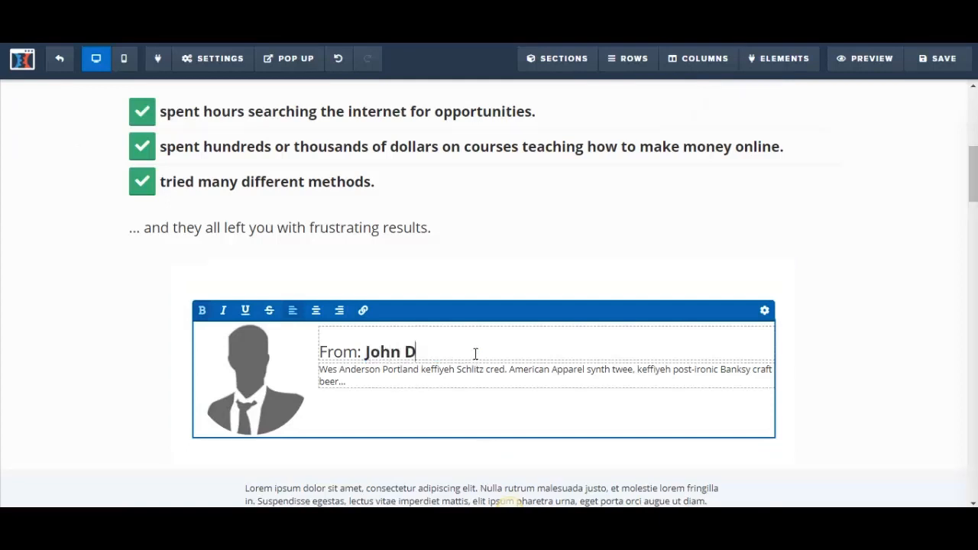
type("oe")
left_click(351, 378)
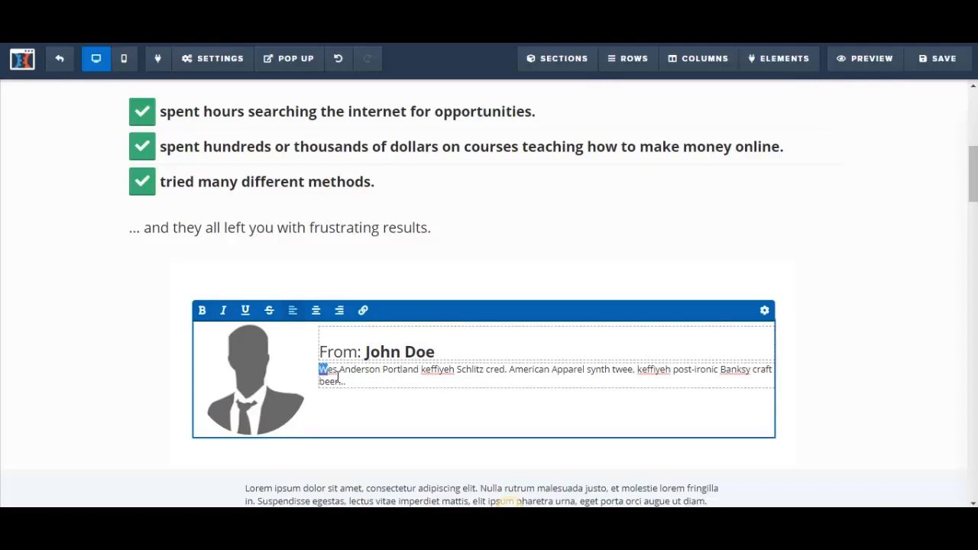
left_click_drag(339, 376, 348, 384)
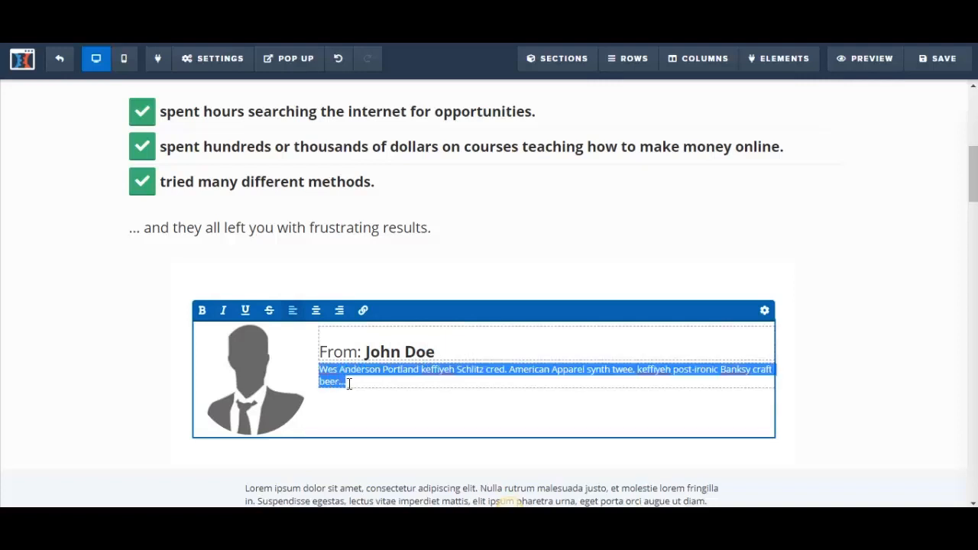
key("BackSpace")
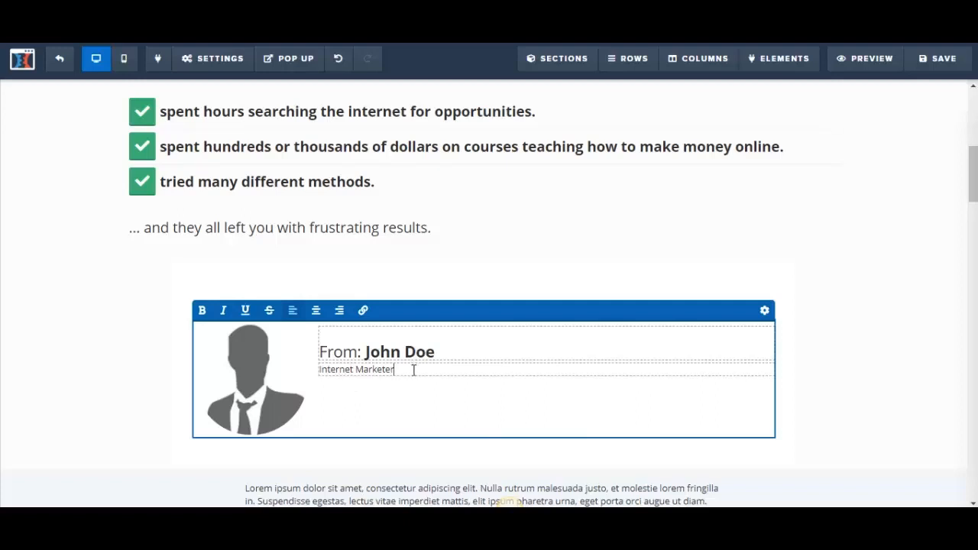
Set the text size of the "Internet Marketer" description in the page owner block to 22
left_click_drag(414, 370, 316, 372)
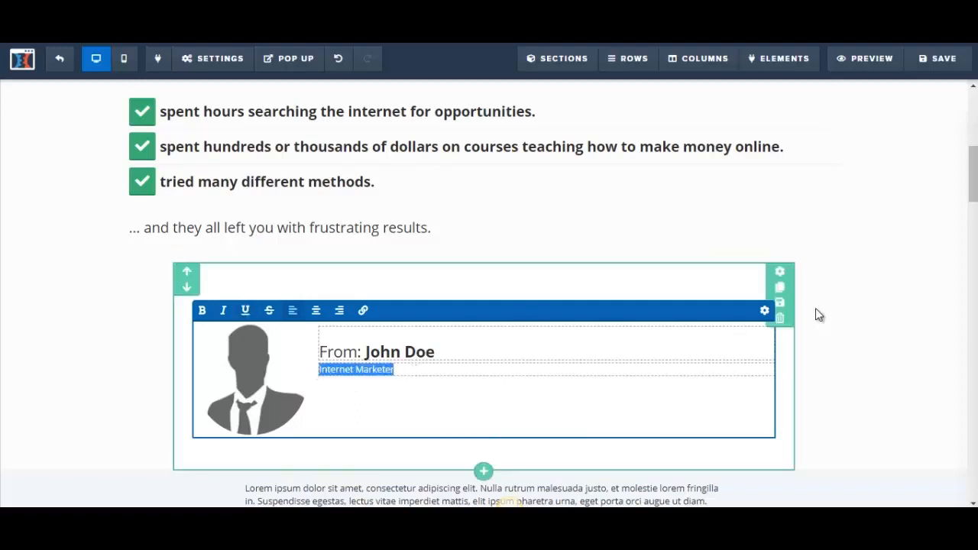
left_click(766, 311)
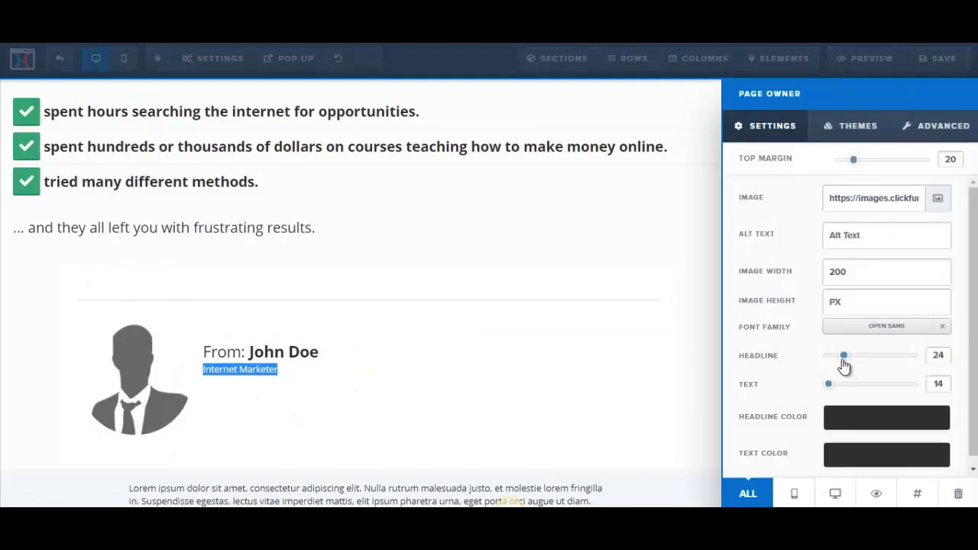
left_click_drag(828, 384, 841, 388)
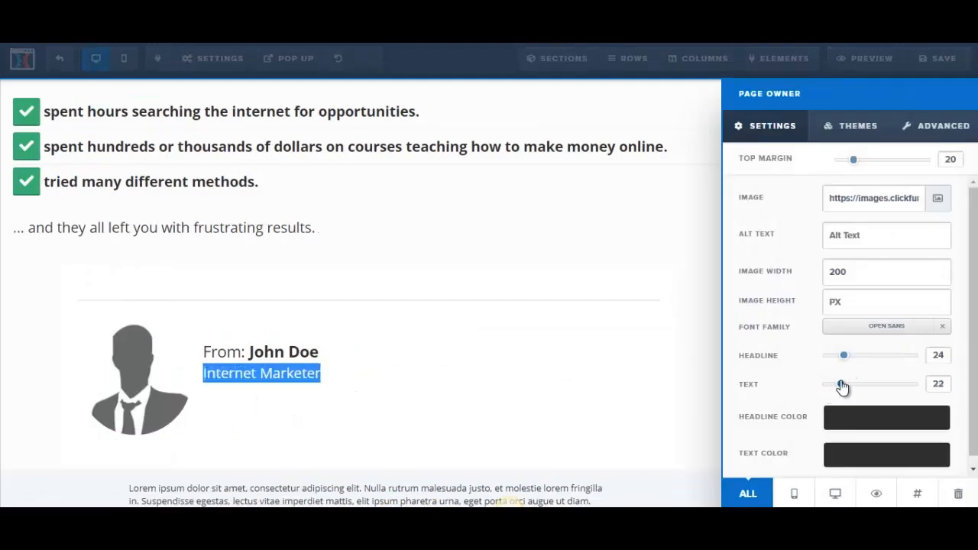
left_click(484, 387)
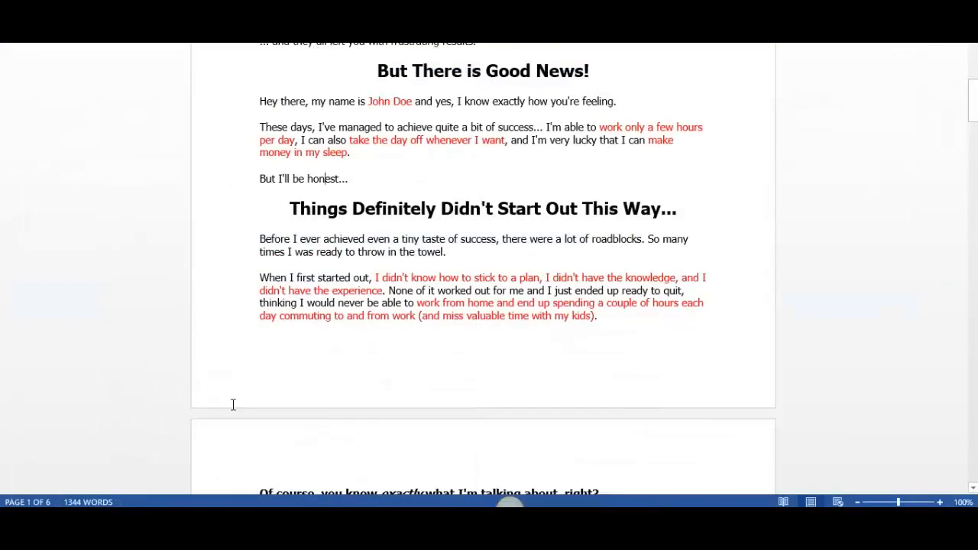
Check the Word letter's copy, return to the ClickFunnels editor and duplicate the lorem ipsum paragraph below the owner block
left_click_drag(974, 114, 976, 92)
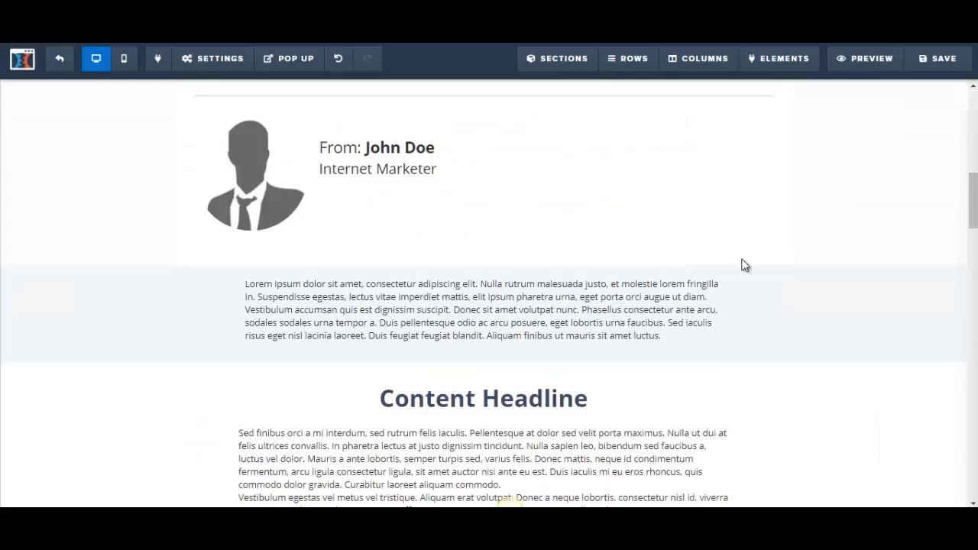
scroll(573, 255, "down", 1)
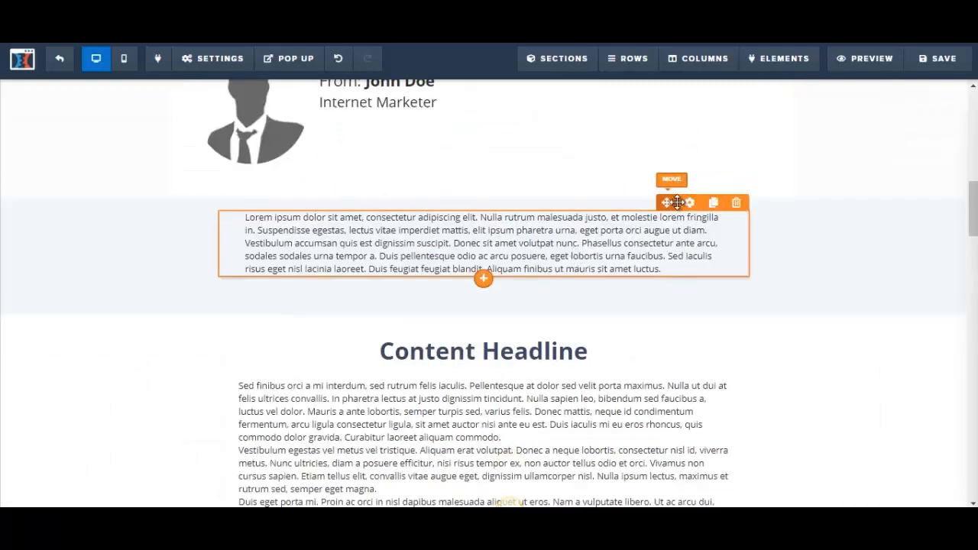
left_click(713, 205)
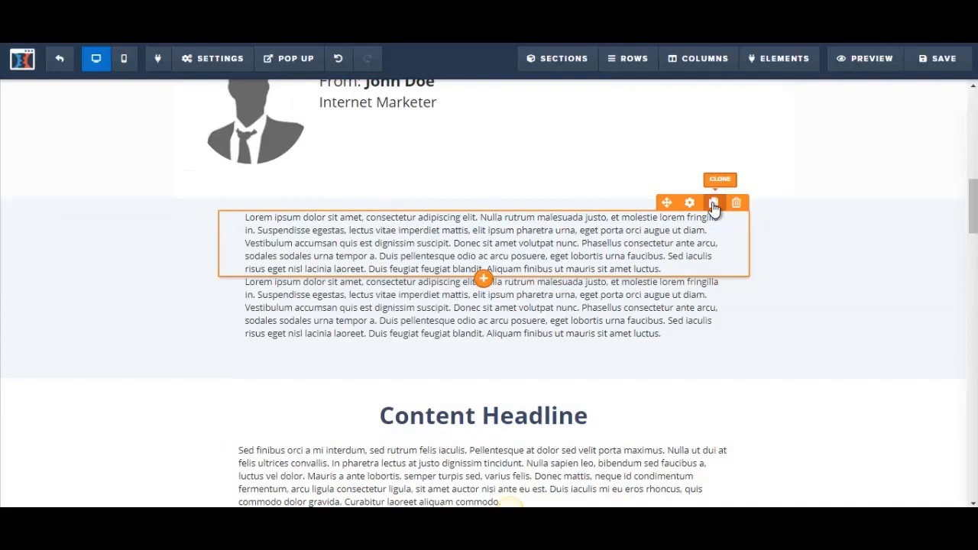
Add a headline element between the two lorem ipsum paragraphs below the page owner block
left_click(528, 254)
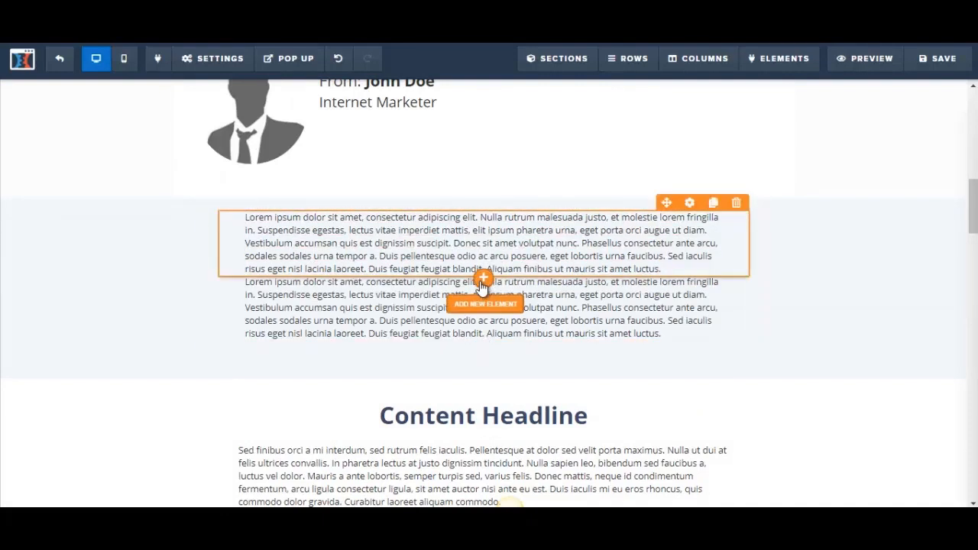
left_click(483, 282)
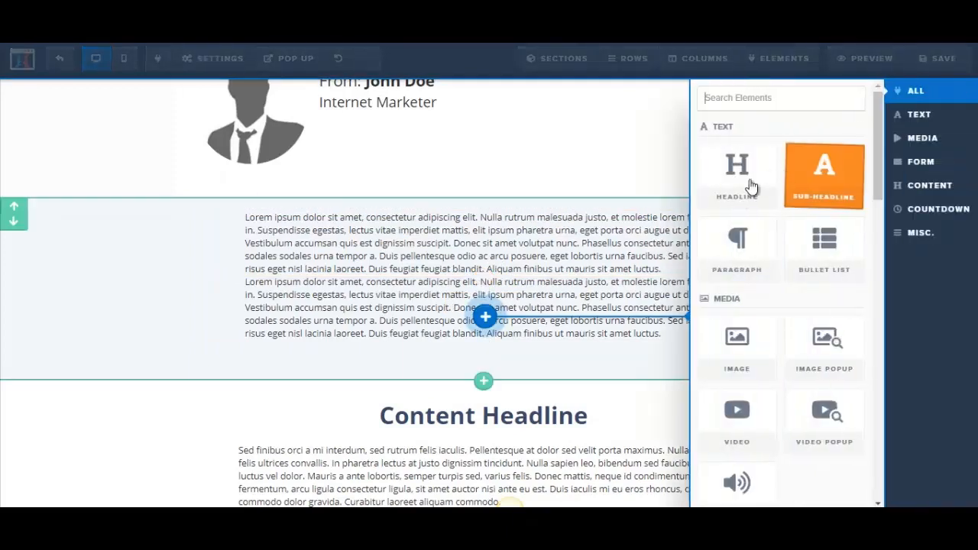
left_click(738, 183)
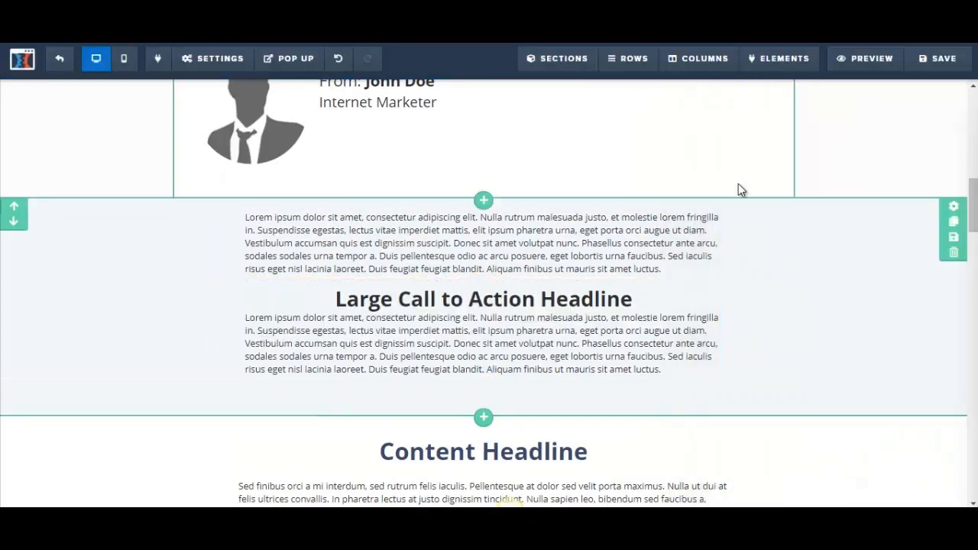
Check the Word letter's next heading and replace the new headline's placeholder text with "But There Is Good News!"
left_click(422, 302)
left_click(217, 516)
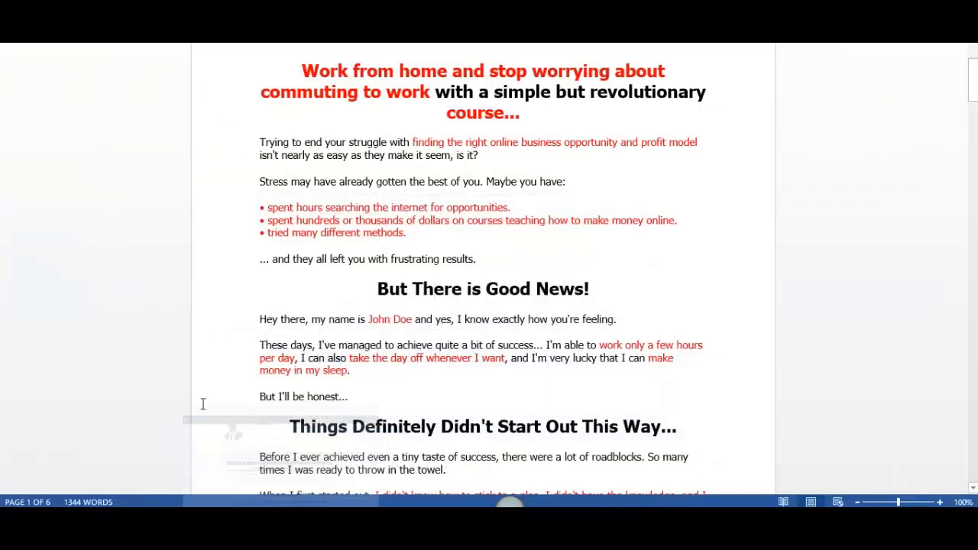
left_click(222, 516)
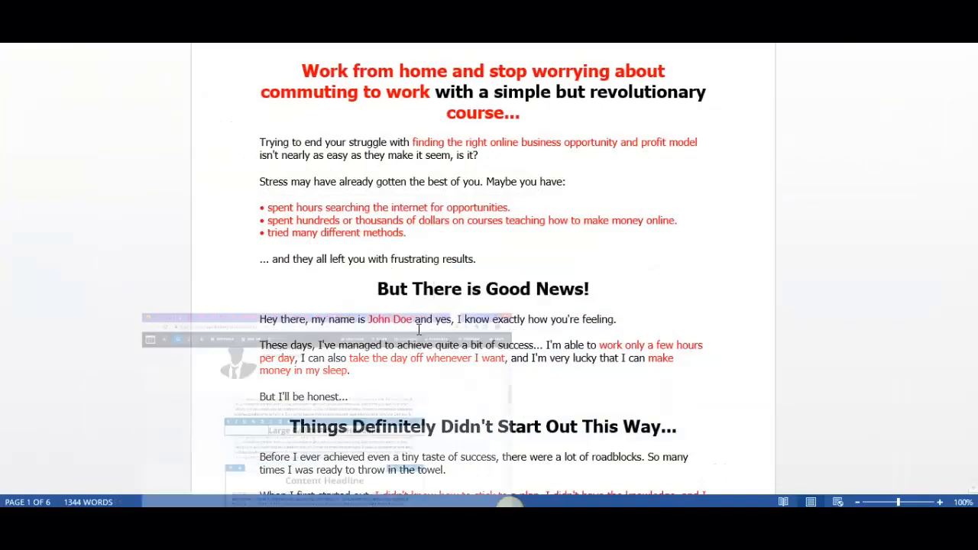
left_click_drag(337, 300, 660, 301)
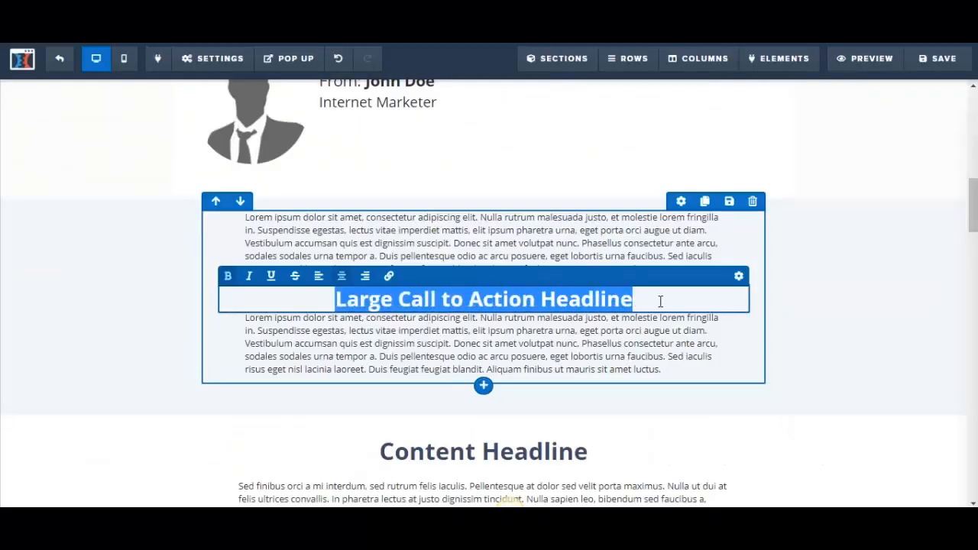
type("But H")
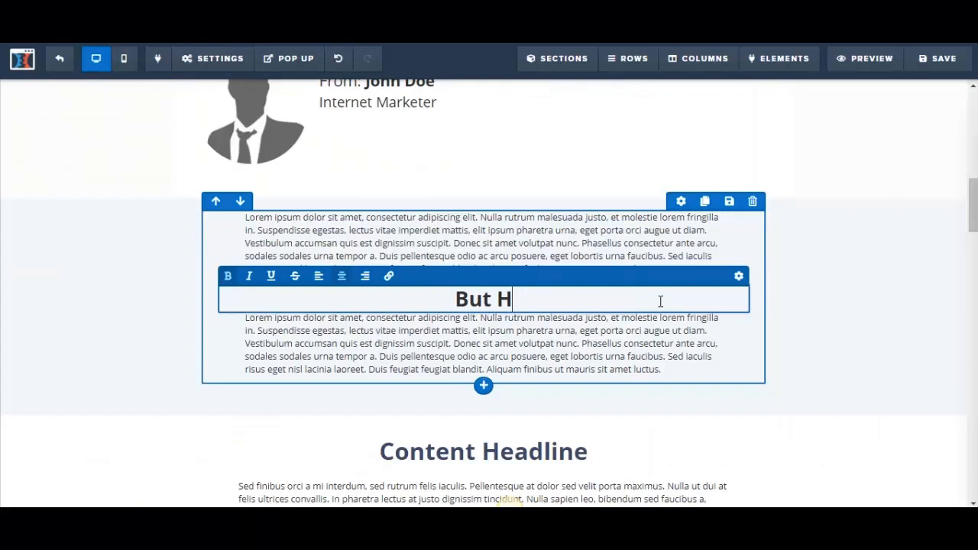
key("BackSpace")
type("There Is ")
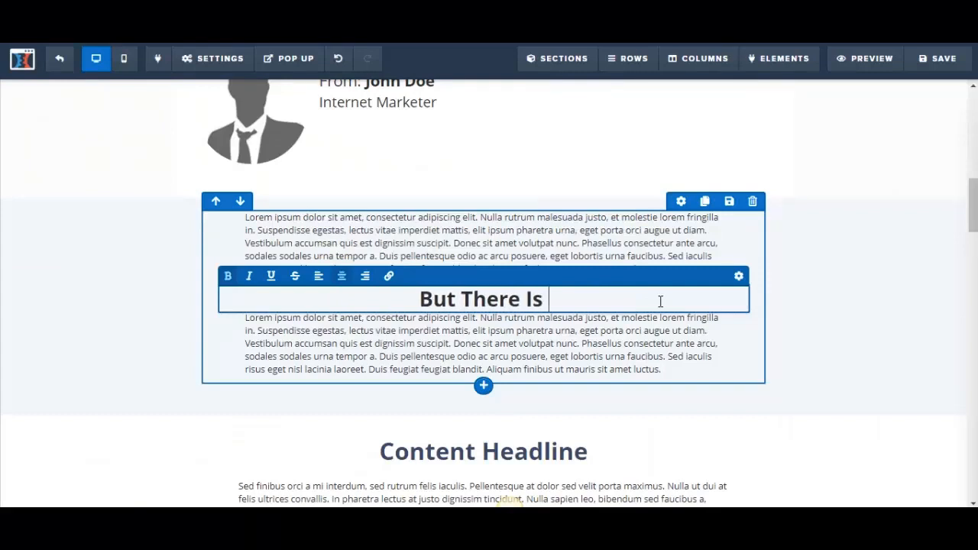
type("Good News!")
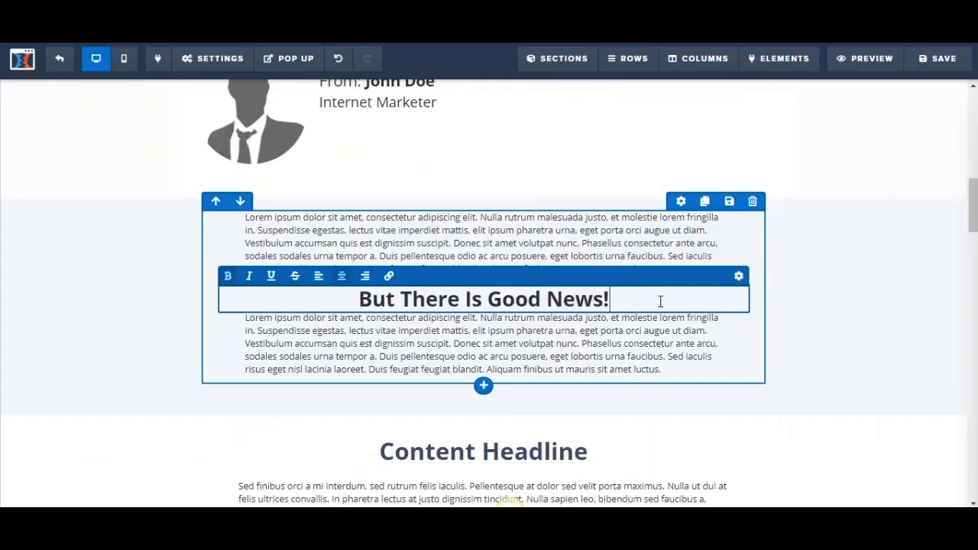
Delete the lorem ipsum paragraph above the "But There Is Good News!" headline
left_click(672, 239)
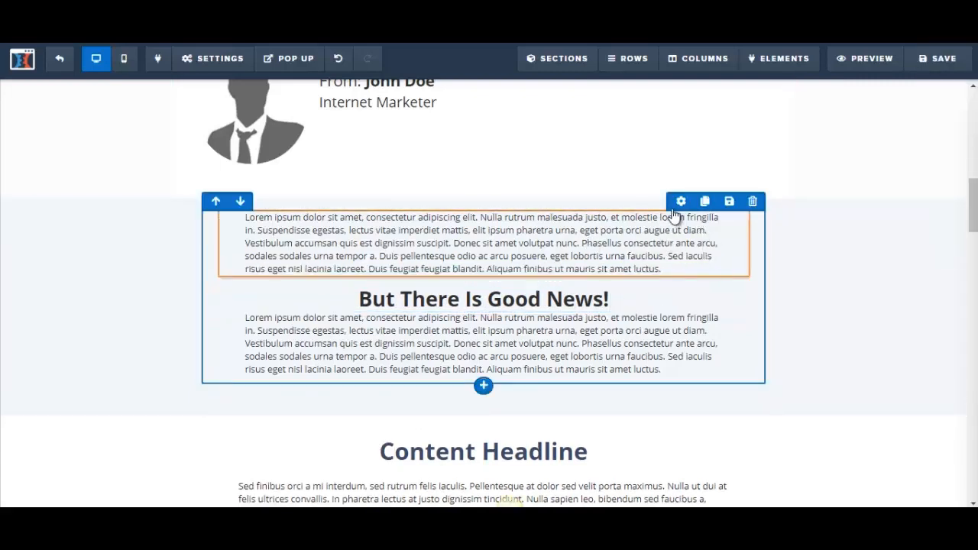
left_click(654, 269)
left_click(654, 278)
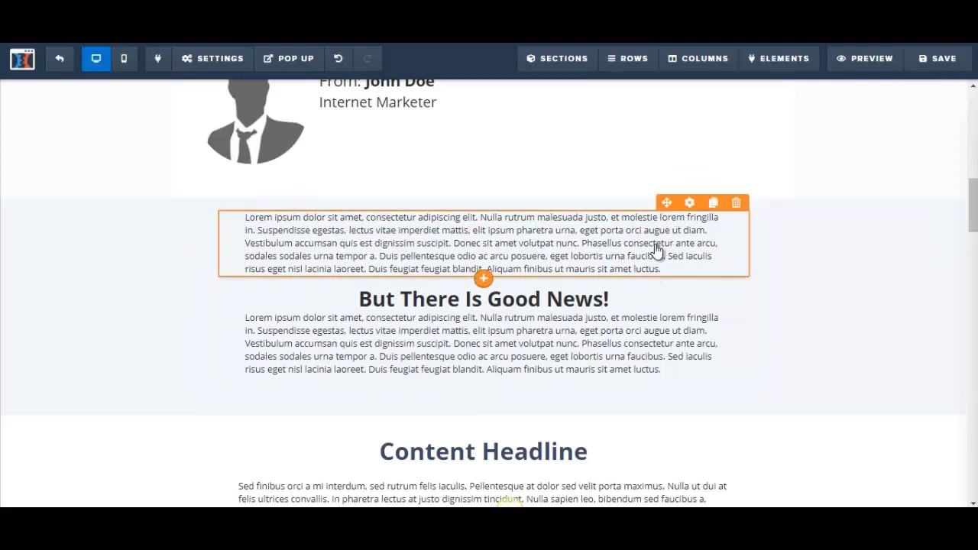
left_click(738, 205)
left_click(558, 108)
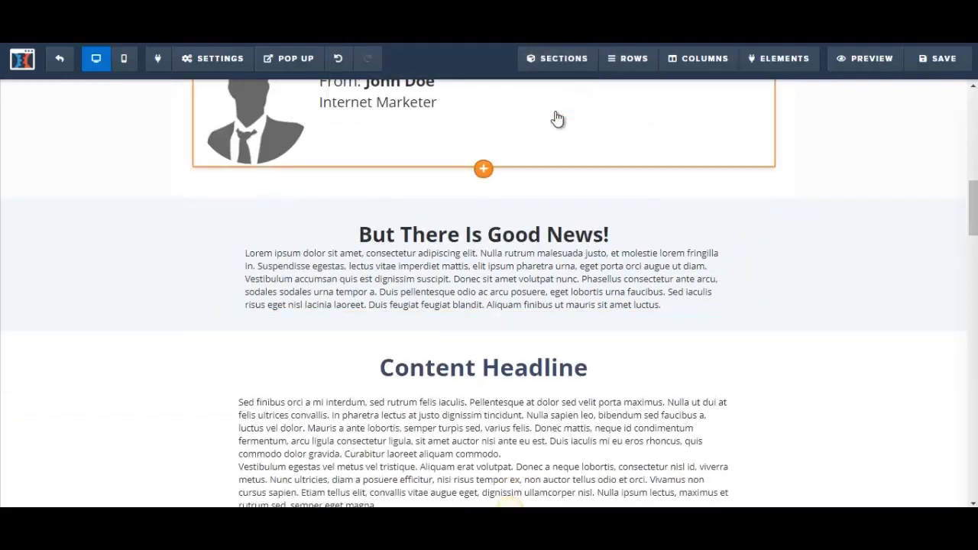
Copy the Word letter's text from "Hey there" to "But I'll be honest..." and paste it over the lorem ipsum paragraph under the headline
left_click(426, 291)
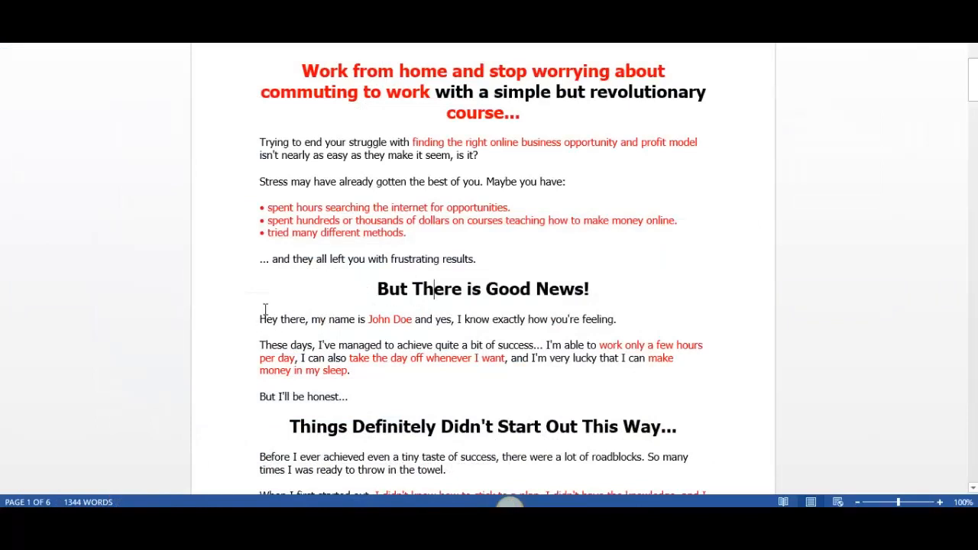
left_click_drag(328, 371, 357, 394)
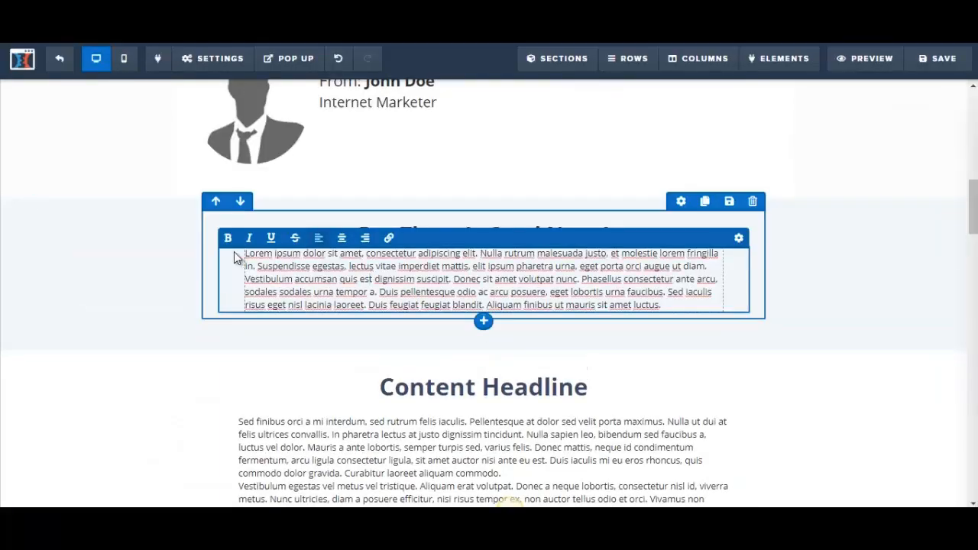
left_click_drag(246, 253, 710, 304)
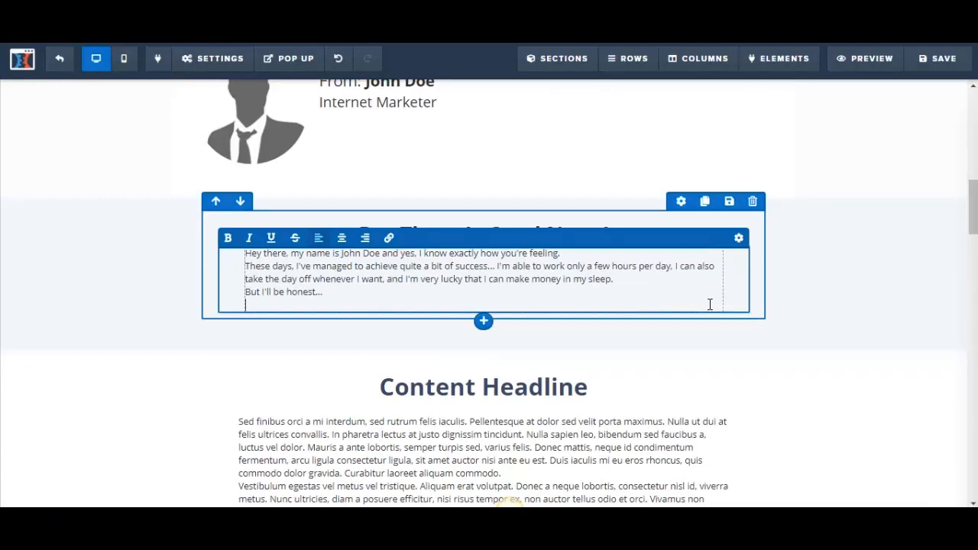
Set the font size of the pasted text under "But There Is Good News!" to 22
left_click_drag(246, 253, 337, 299)
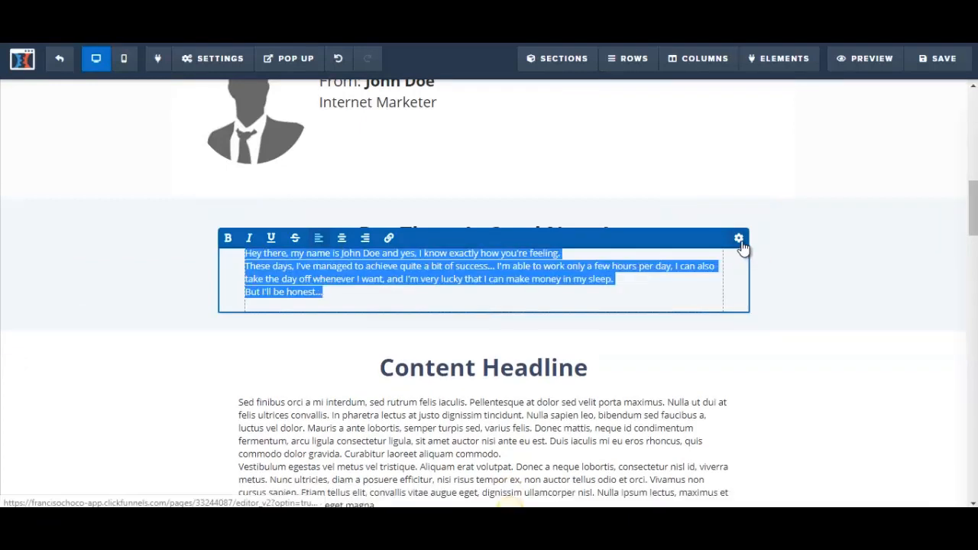
left_click(739, 239)
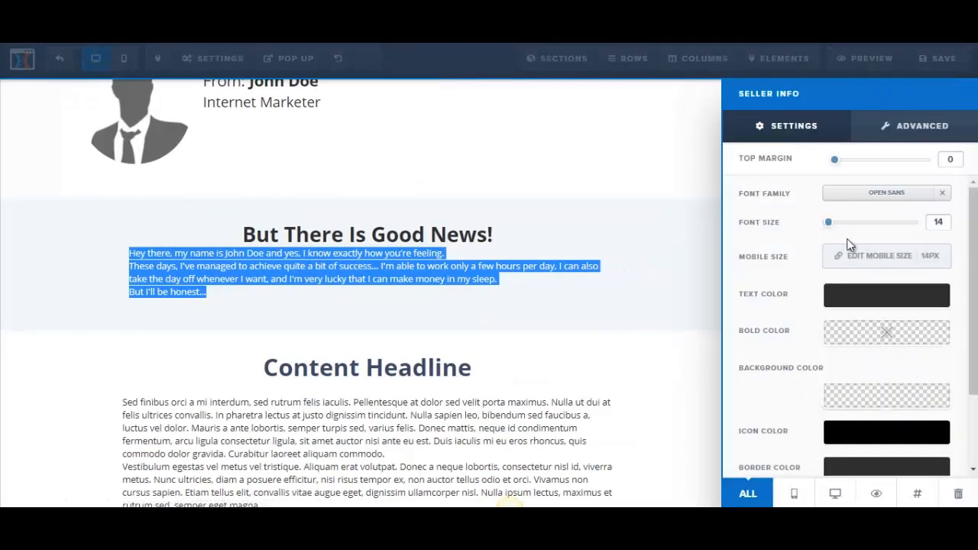
left_click_drag(830, 227, 841, 225)
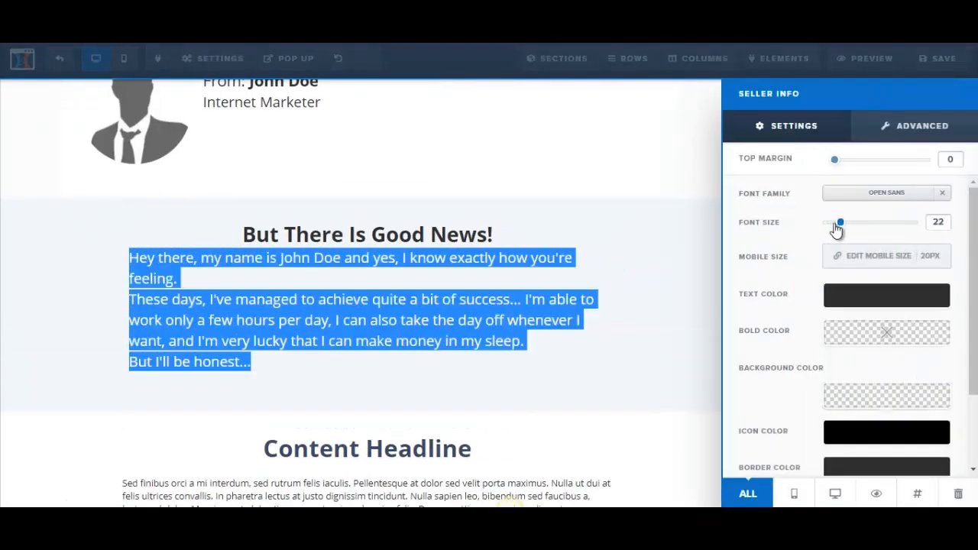
left_click(437, 327)
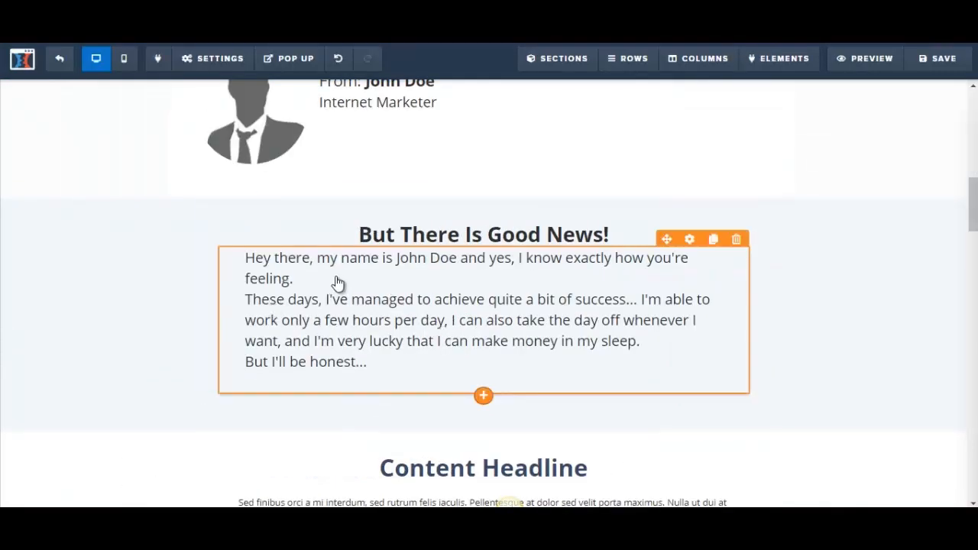
Insert blank lines before "These days" and "But I'll be honest..." in the pasted text and save the page
left_click(334, 280)
key("Return")
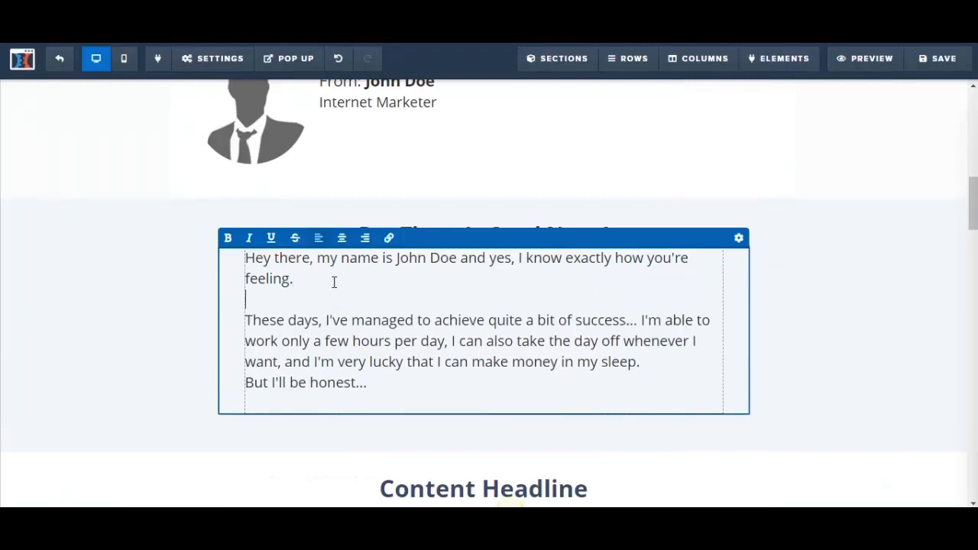
left_click(649, 363)
key("Return")
left_click(961, 311)
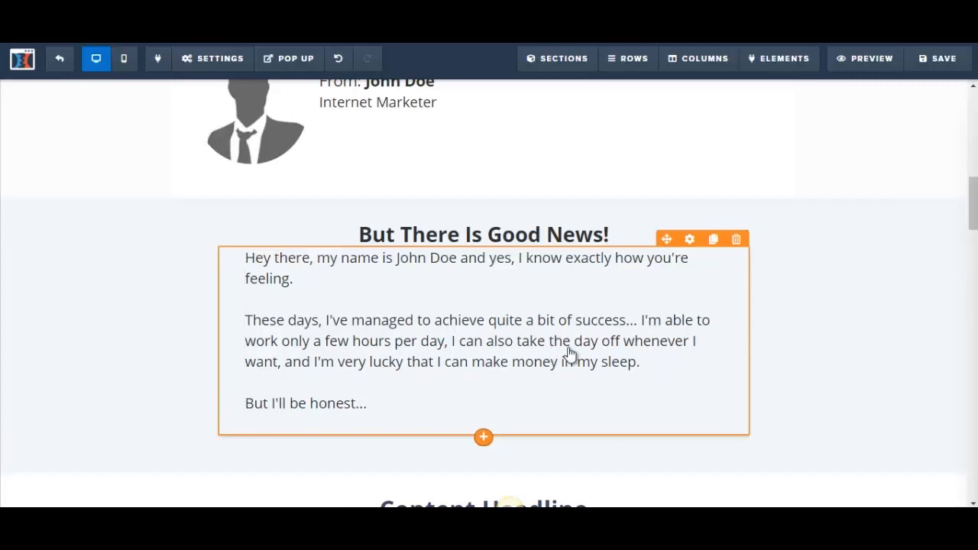
left_click_drag(973, 205, 974, 202)
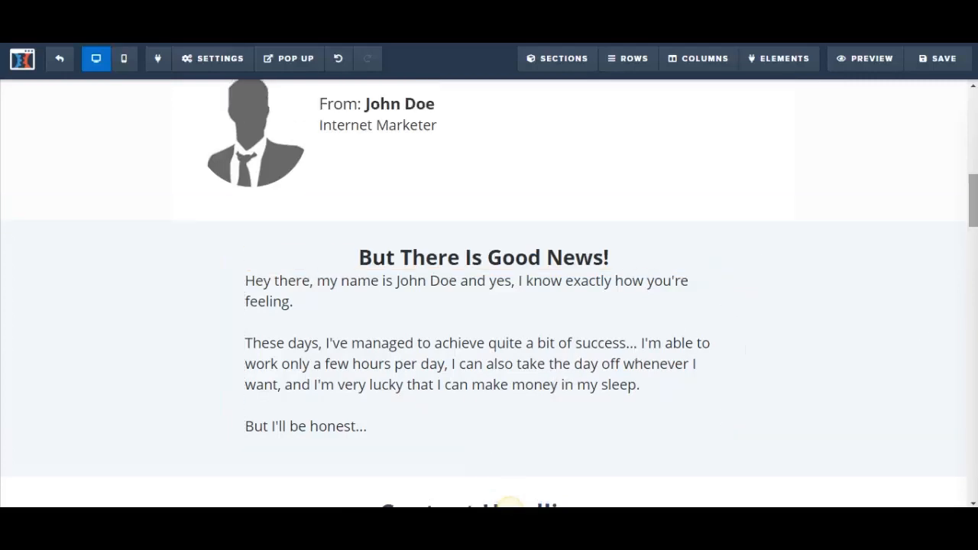
left_click(937, 60)
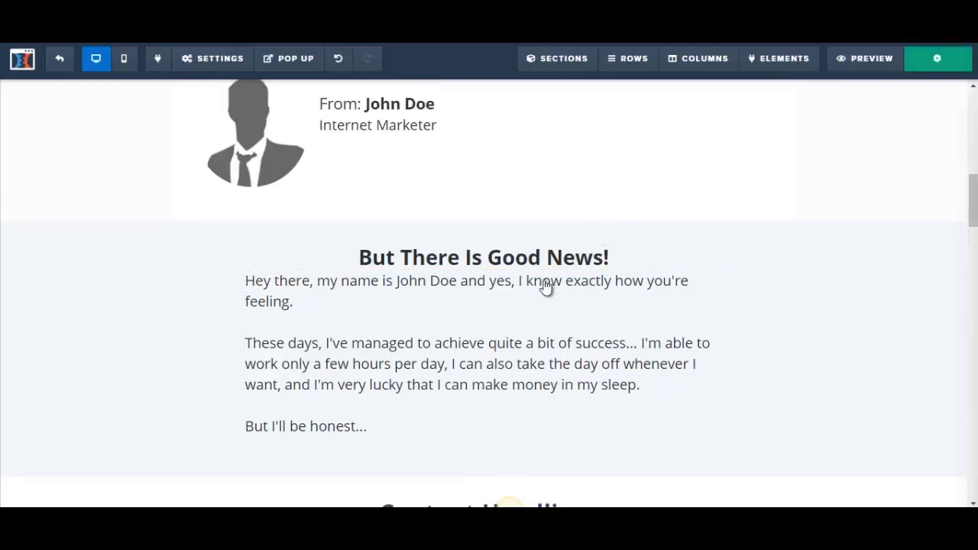
Switch to the Word letter and look through the copy that follows the "But There is Good News!" section
scroll(544, 279, "down", 1)
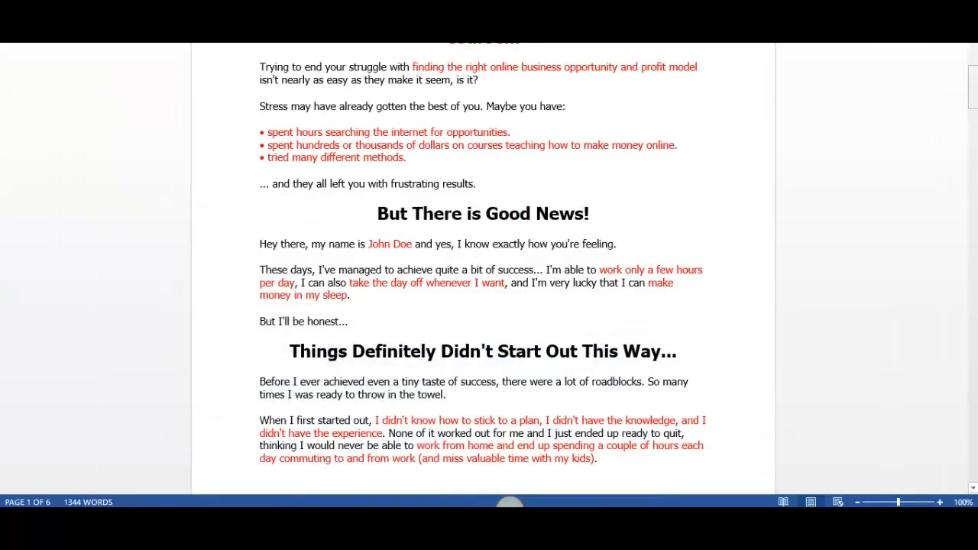
mouse_move(973, 87)
left_mouse_down()
mouse_move(973, 155)
mouse_move(973, 89)
left_mouse_up()
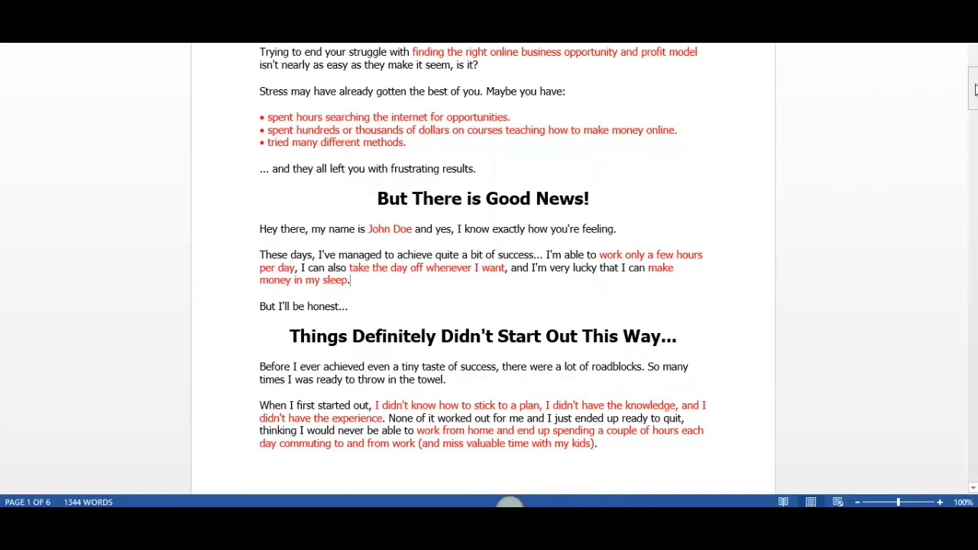
left_click_drag(975, 101, 976, 146)
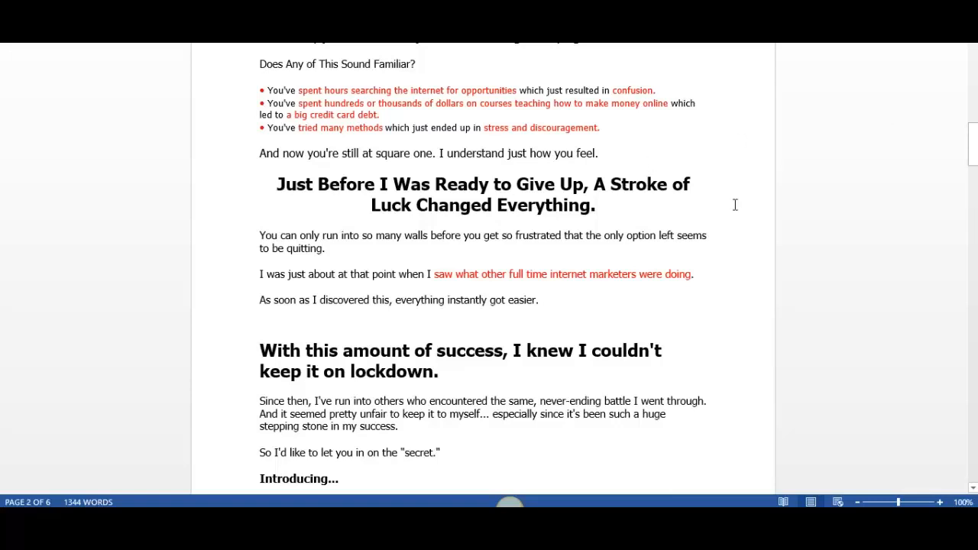
Find the page's testimonial section and copy the matching heading "You Don't Have to Take My Word For It..." from the Word letter
left_click_drag(976, 156, 975, 292)
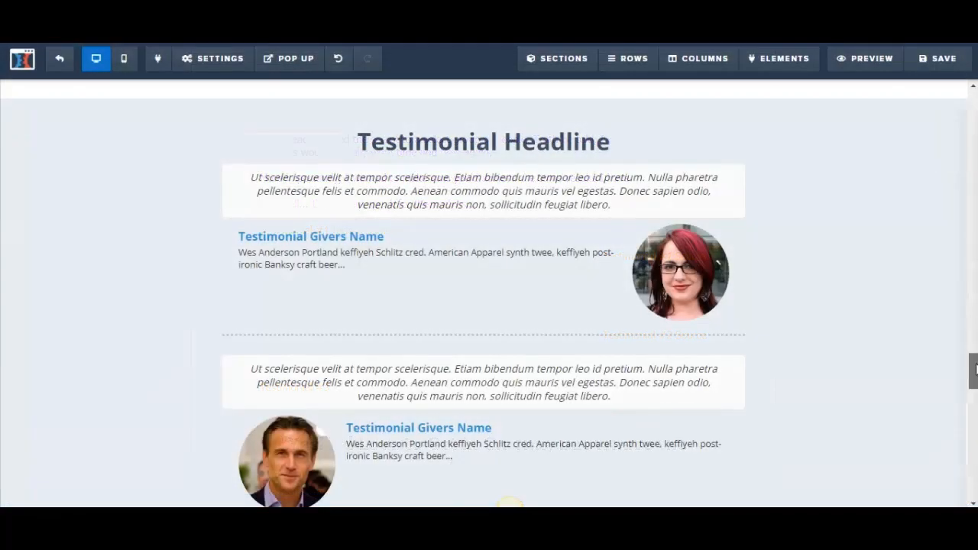
mouse_move(976, 369)
left_mouse_down()
mouse_move(976, 230)
mouse_move(976, 374)
left_mouse_up()
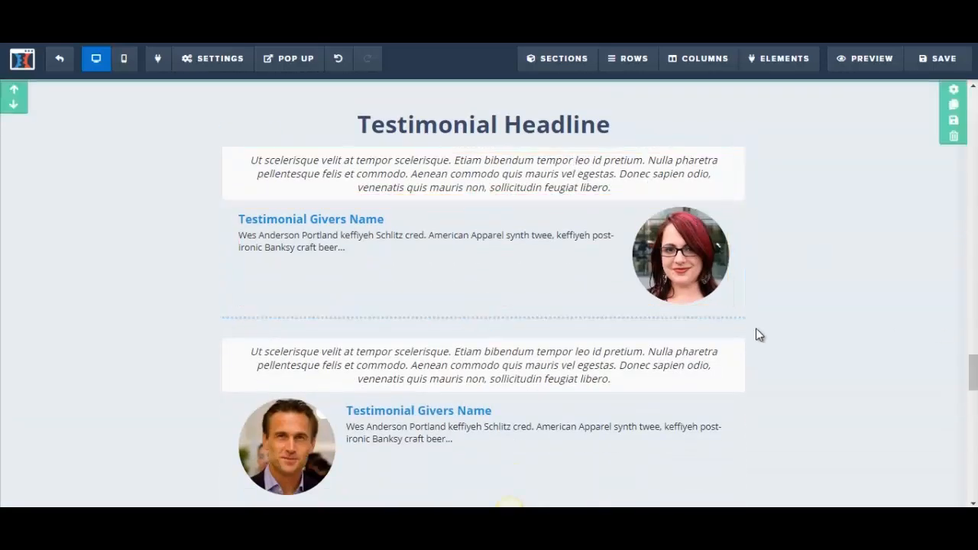
left_click_drag(974, 373, 975, 375)
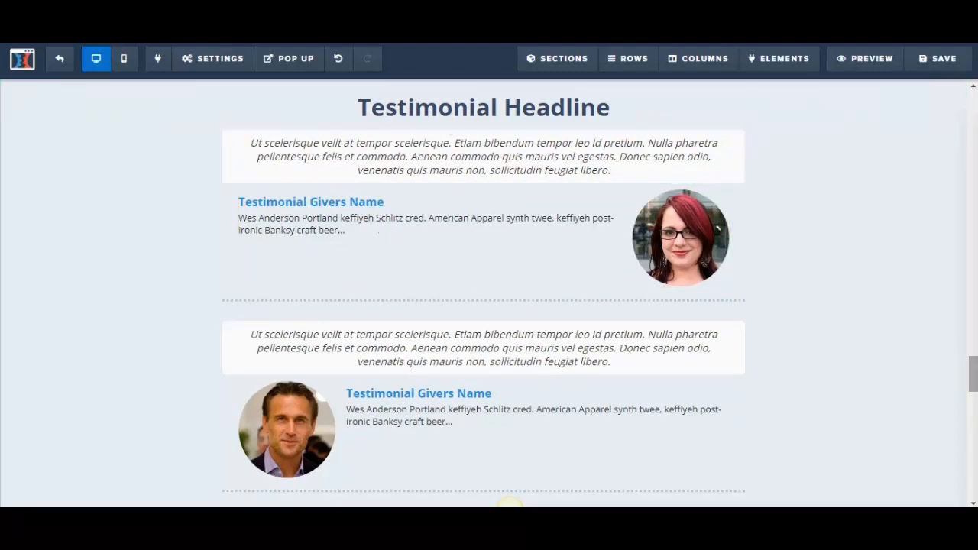
left_click_drag(974, 374, 974, 368)
left_click(449, 160)
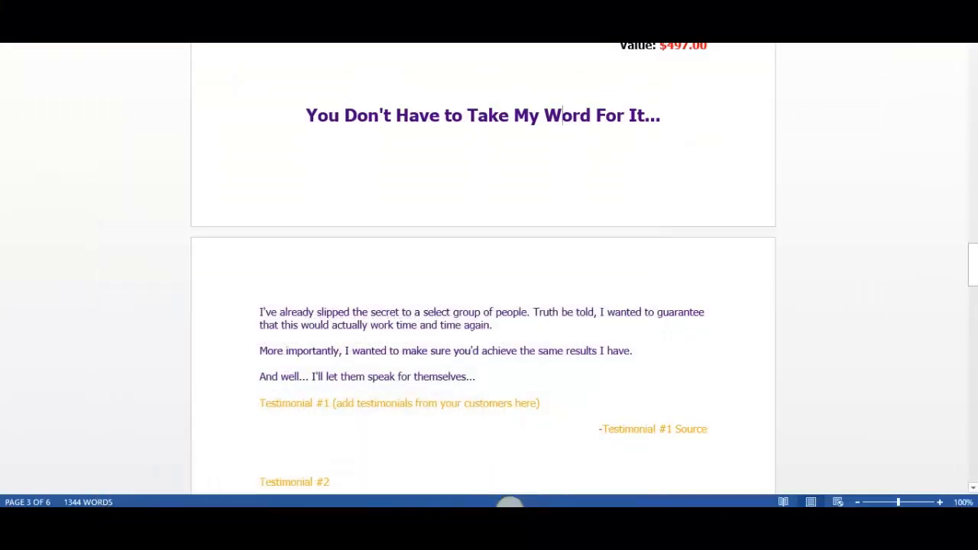
left_click(307, 114)
left_click_drag(623, 115, 663, 117)
key("ctrl+c")
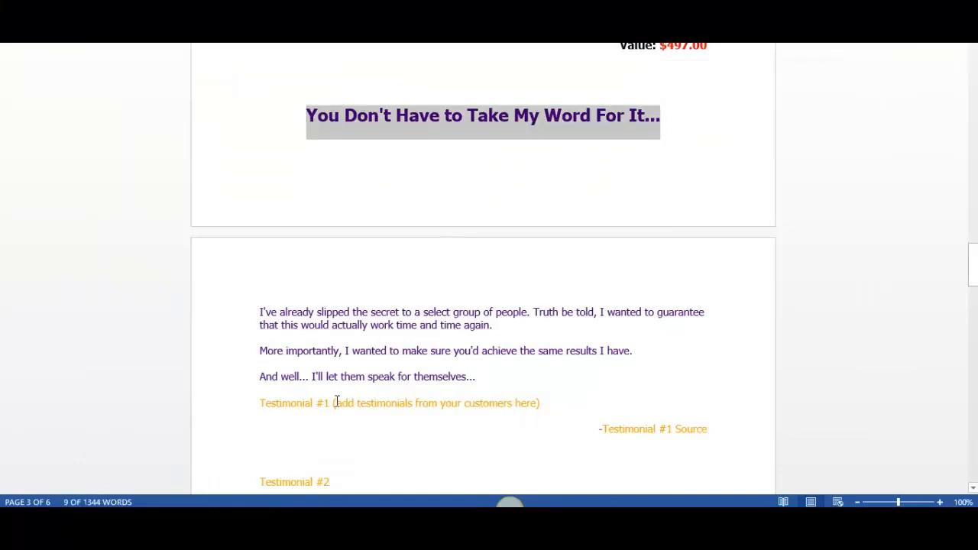
Replace "Testimonial Headline" on the sales page with the copied heading and save the page
left_click(372, 244)
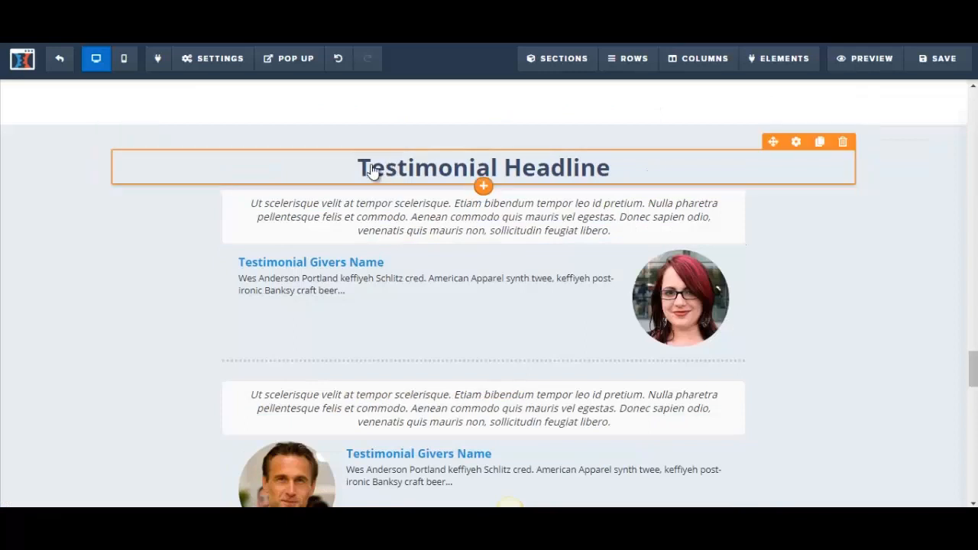
left_click(360, 168)
left_click_drag(358, 168, 613, 170)
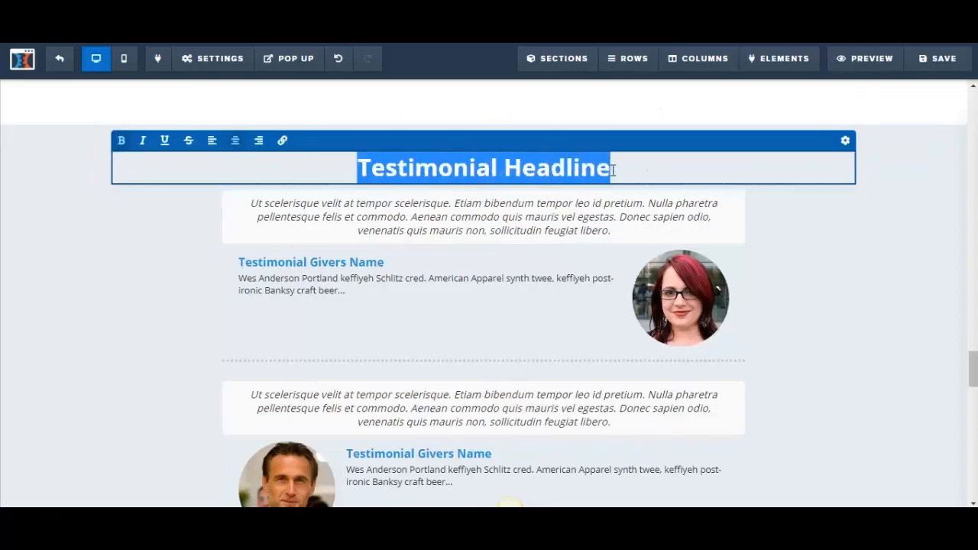
key("ctrl+v")
left_click(340, 424)
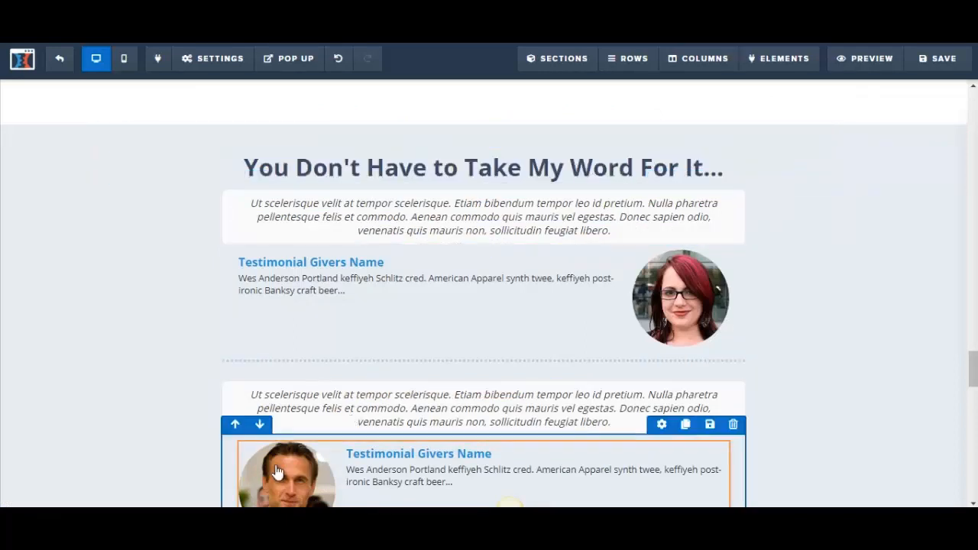
left_click(948, 67)
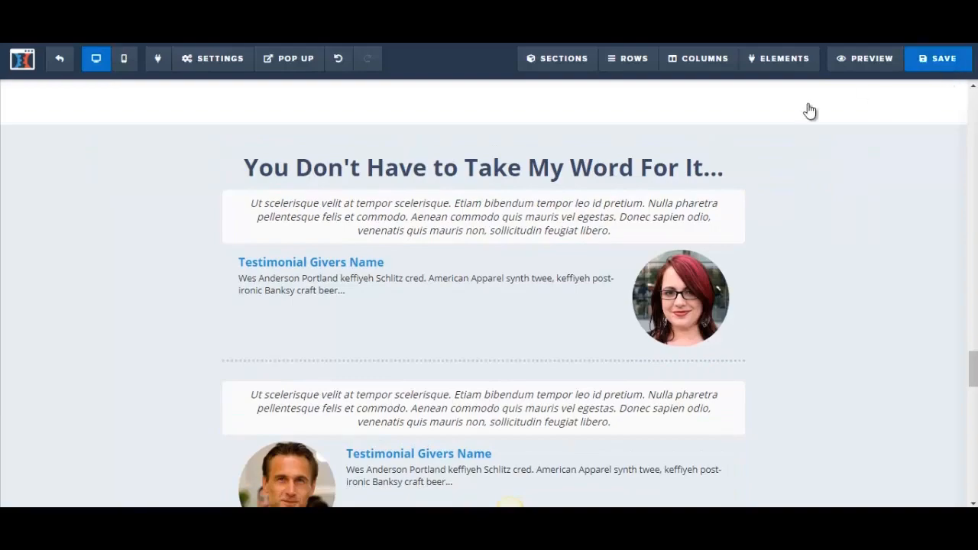
Copy the Word letter's text from "I've already slipped" to "speak for themselves..." and paste it over the first testimonial's lorem ipsum quote
key("alt+Tab")
left_click_drag(260, 312, 479, 378)
key("ctrl+c")
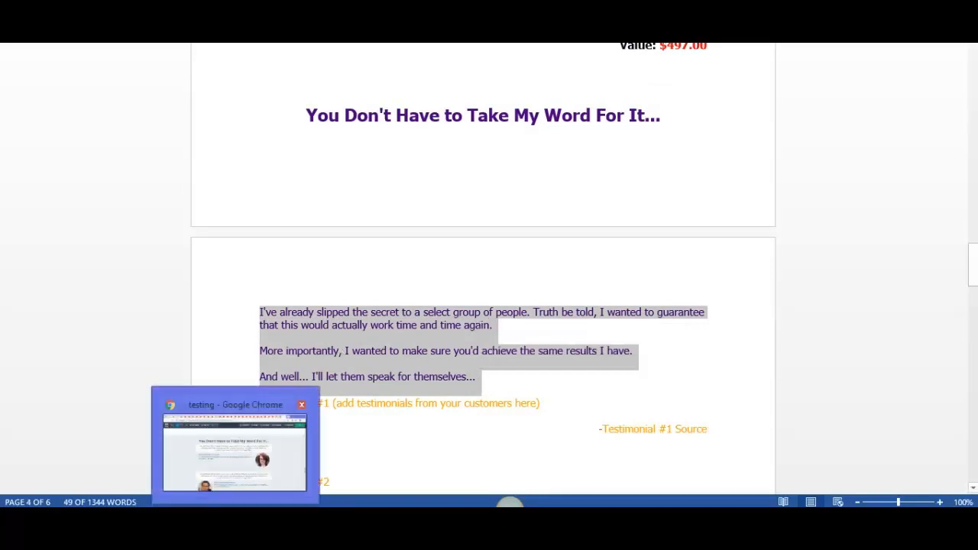
left_click(434, 265)
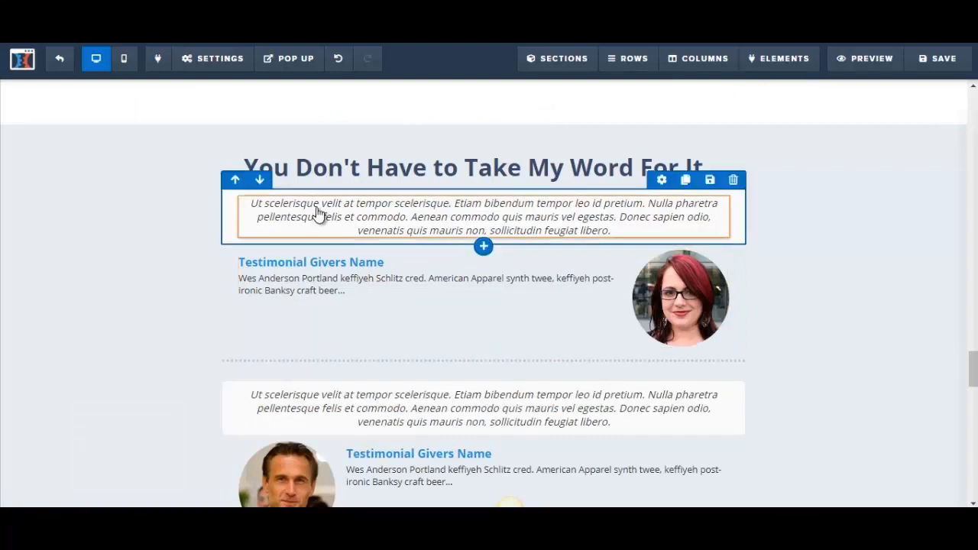
left_click(253, 205)
left_click_drag(252, 204, 649, 227)
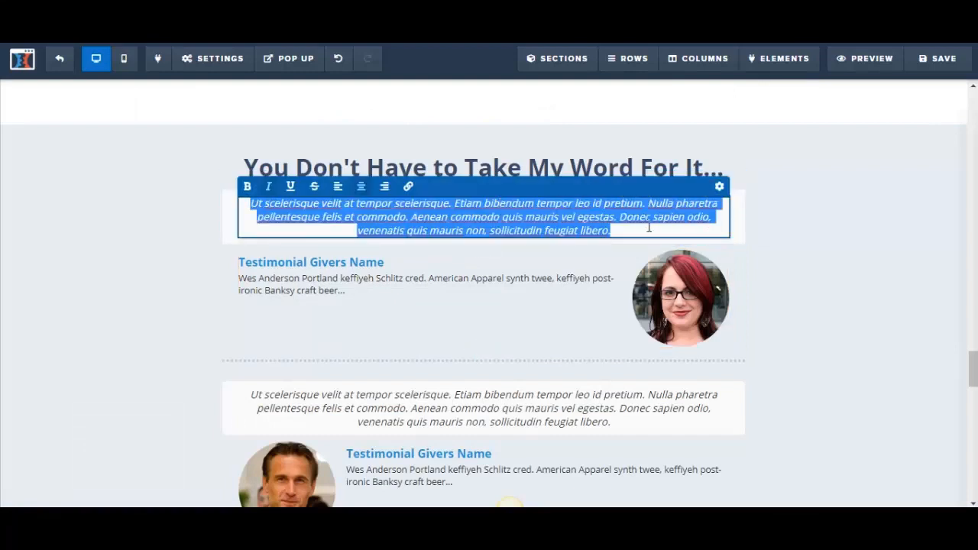
key("ctrl+v")
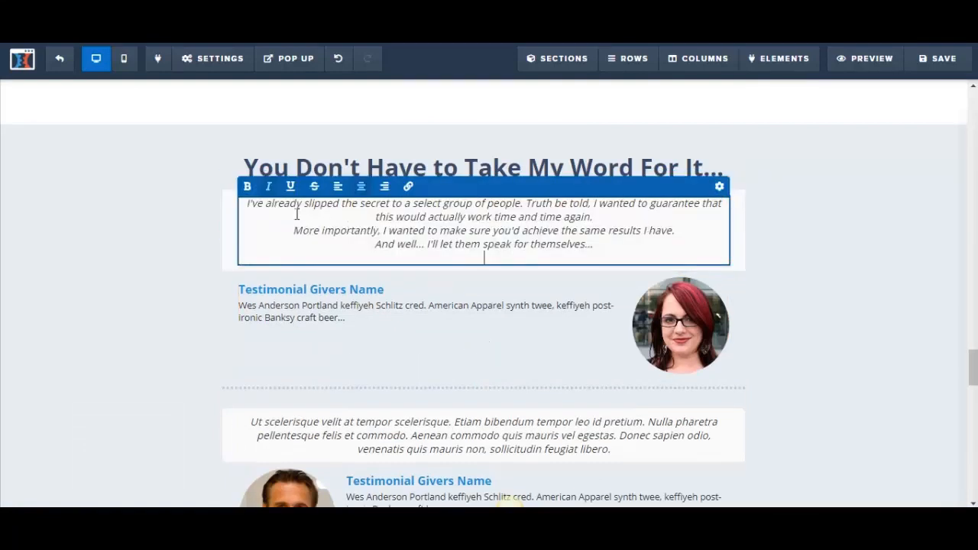
Left-align the pasted text under "You Don't Have to Take My Word For It...", increase its font size and save the page
left_click_drag(249, 203, 404, 216)
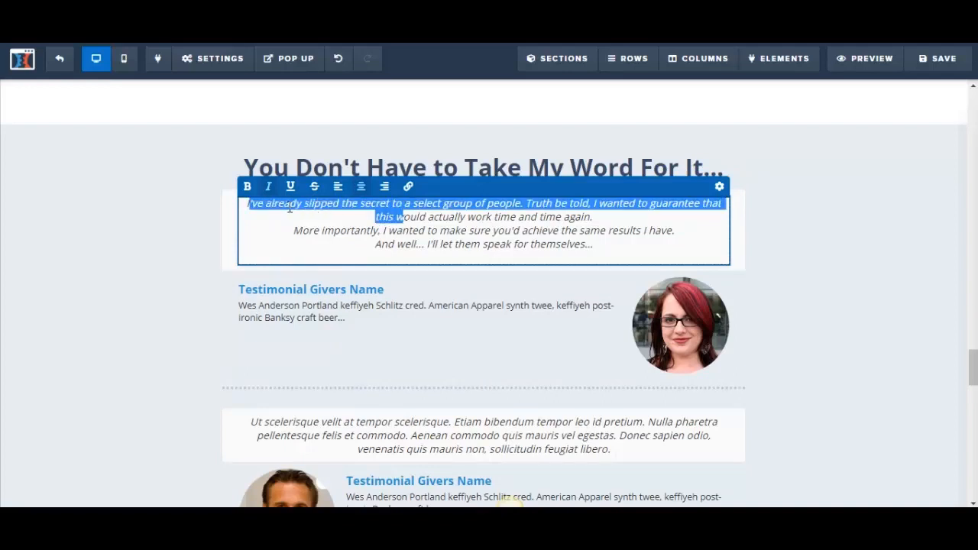
left_click_drag(249, 207, 610, 252)
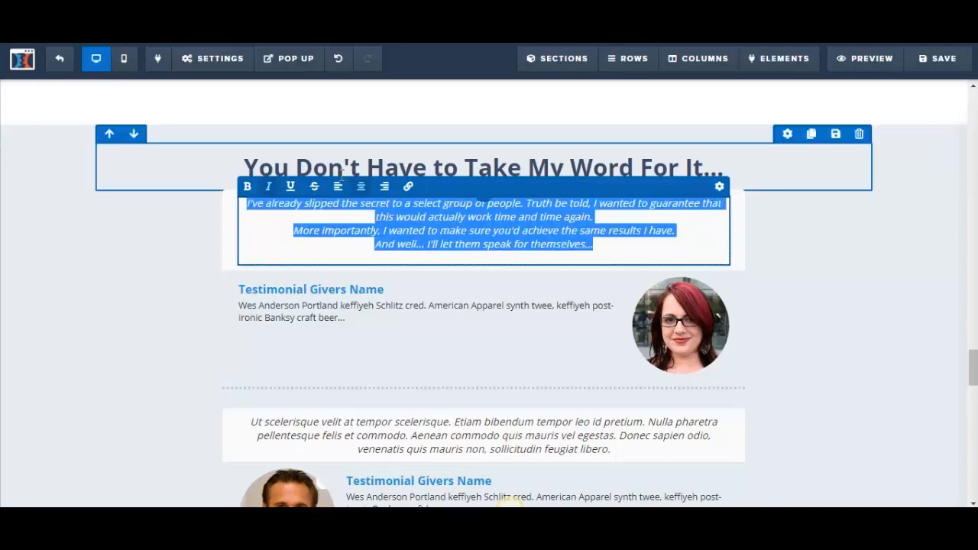
left_click(338, 185)
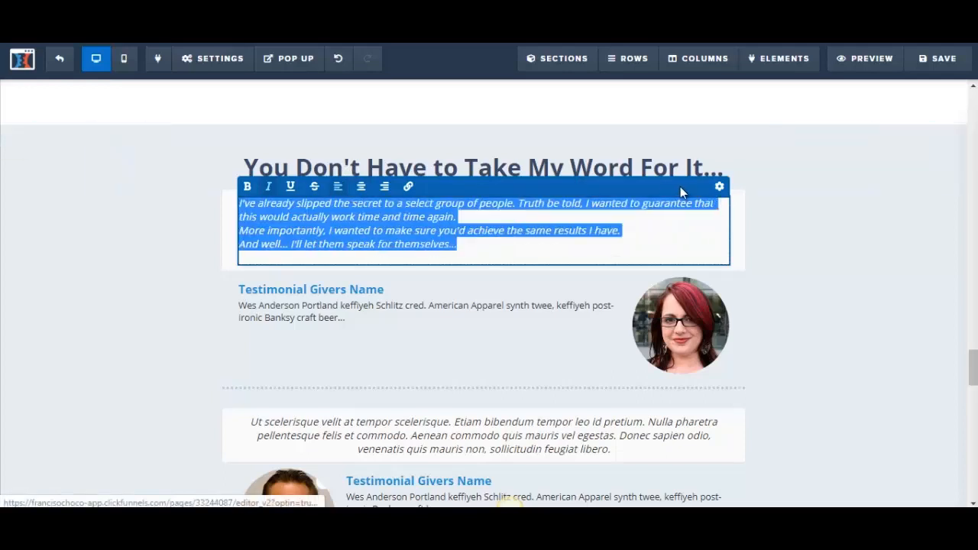
left_click(720, 189)
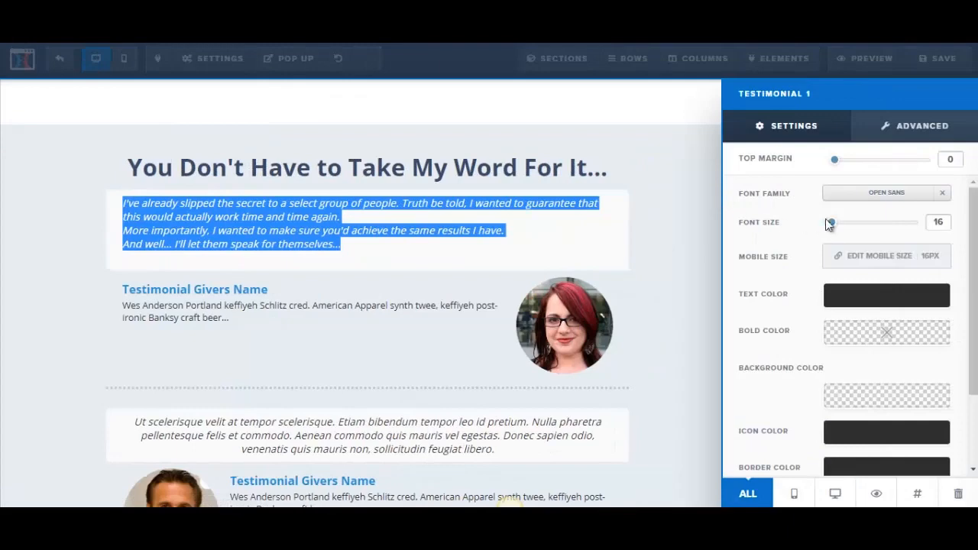
left_click_drag(835, 228, 846, 231)
left_click(522, 251)
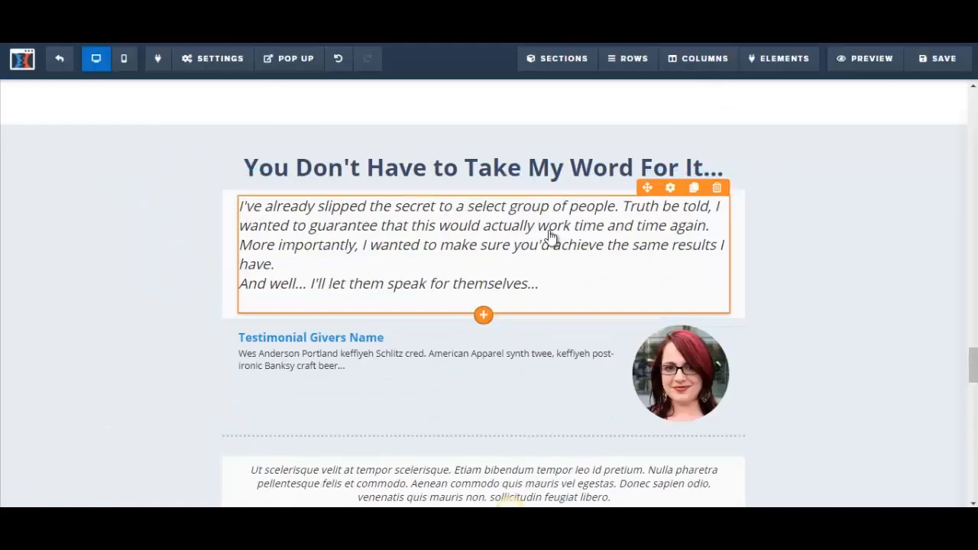
left_click(939, 67)
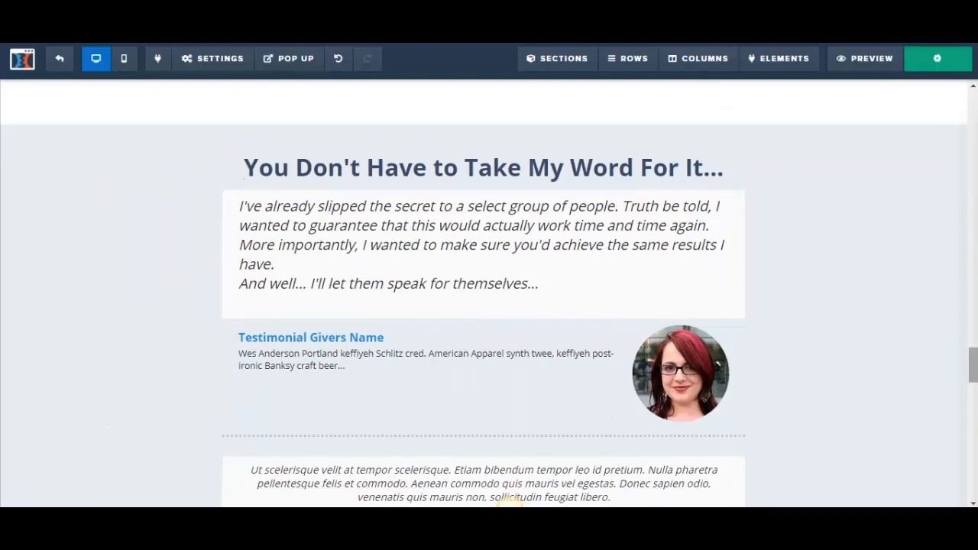
Replace the "Testimonial Givers Name" placeholder beside the woman's photo with a sample customer's full name
scroll(510, 502, "down", 3)
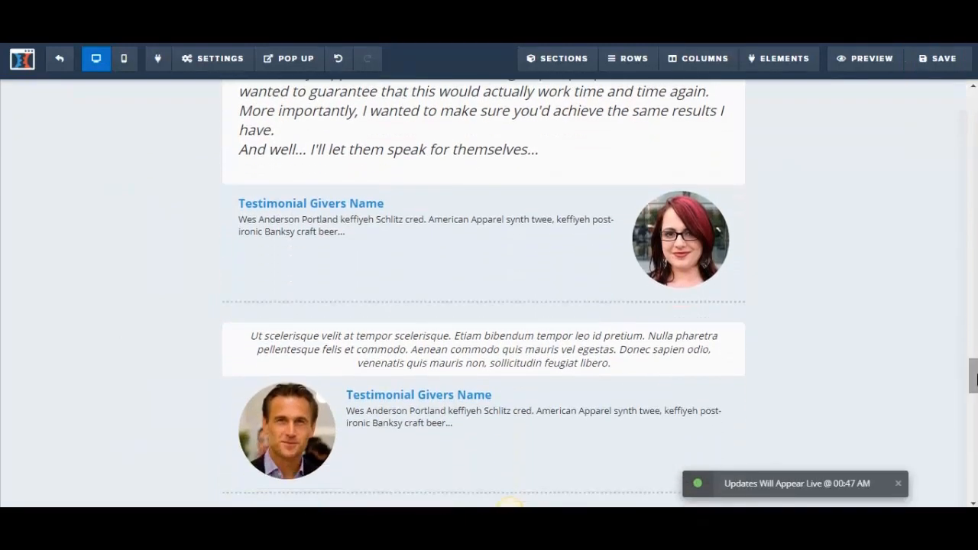
left_click(279, 203)
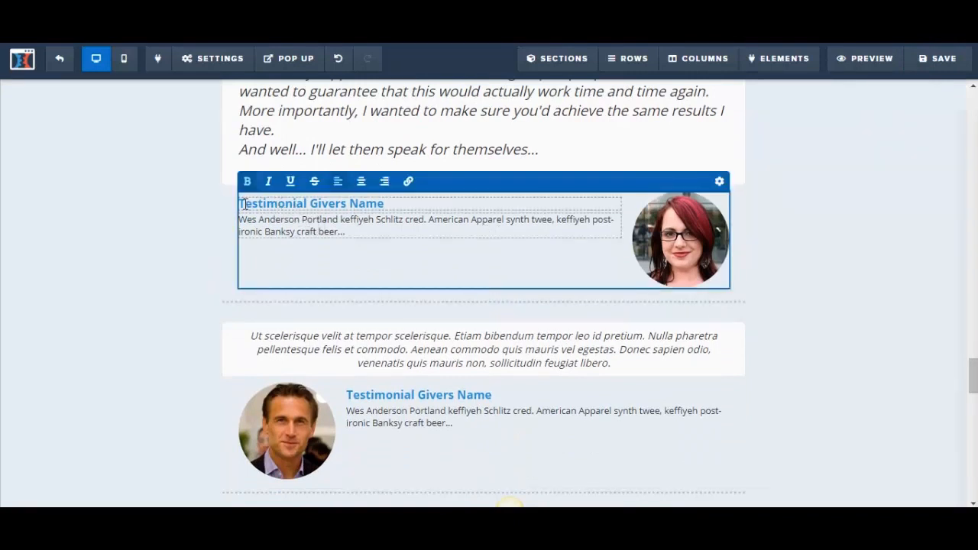
key("BackSpace")
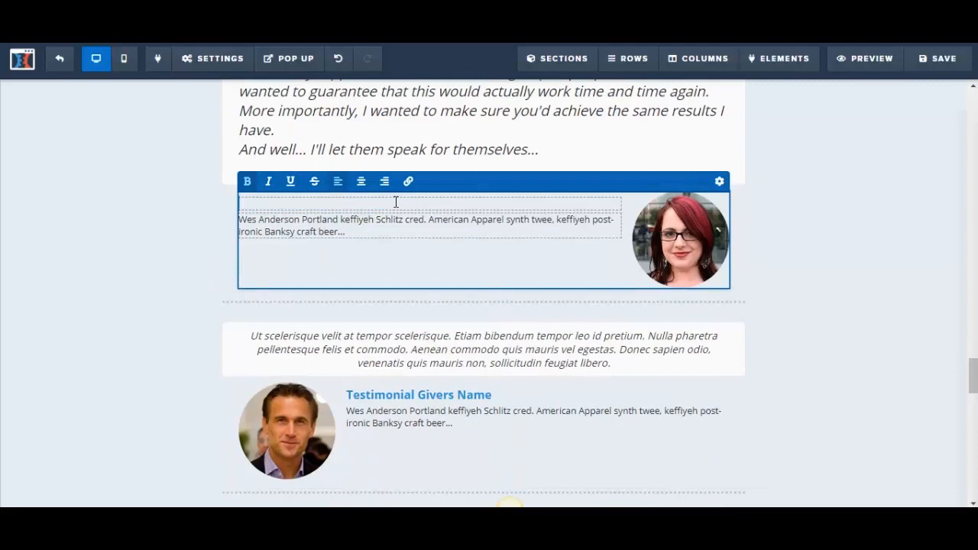
type("Julie Jackson")
key("super+c")
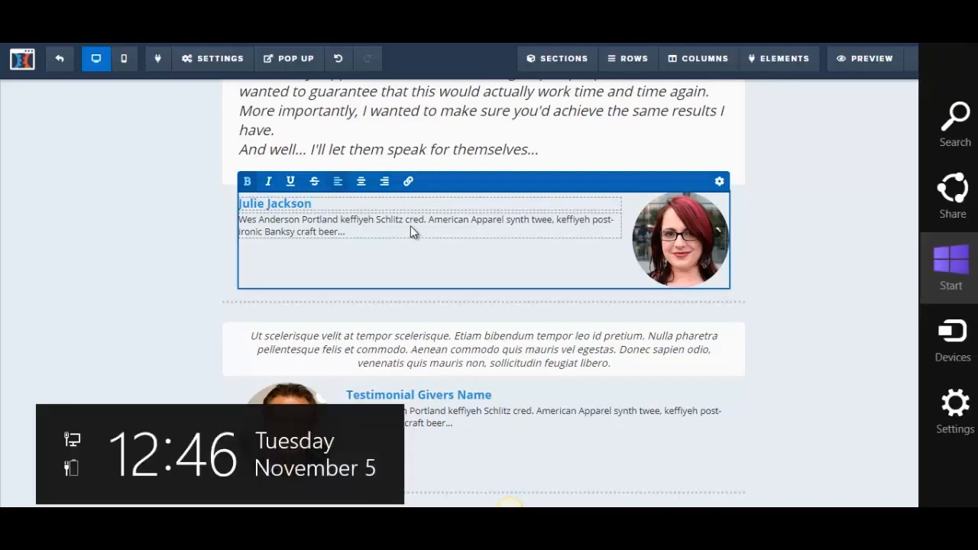
Replace the placeholder description under the first testimonial giver's name with "Product is awesome!"
left_click(355, 228)
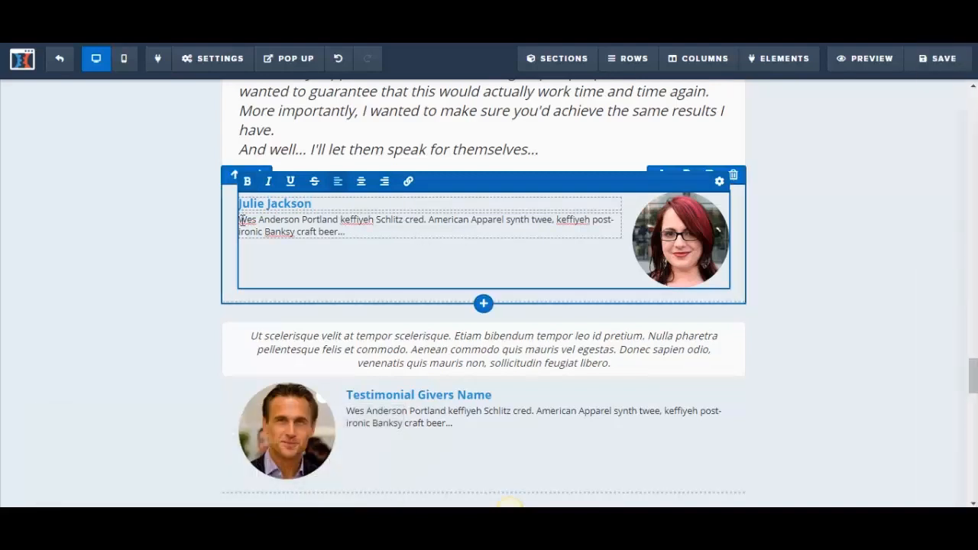
left_click_drag(239, 220, 381, 232)
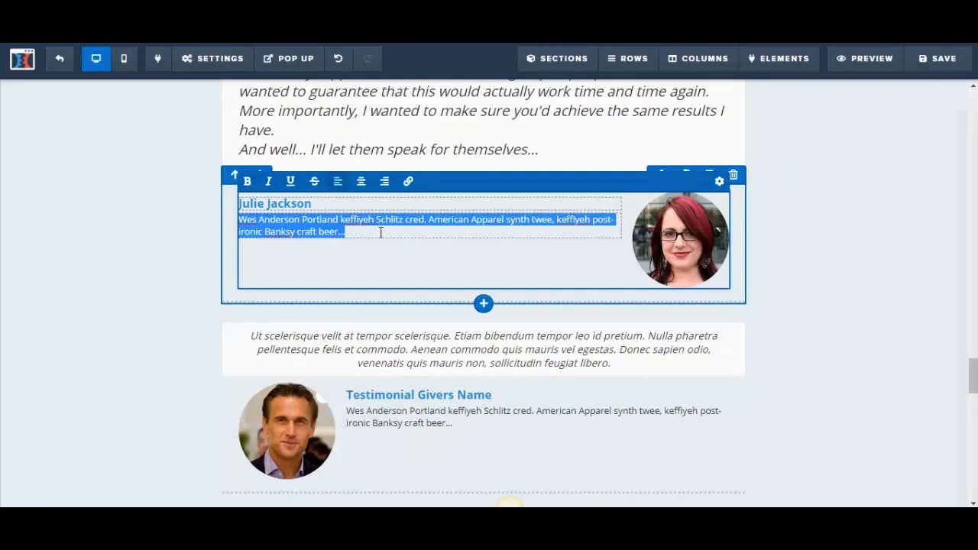
key("BackSpace")
type("Product ")
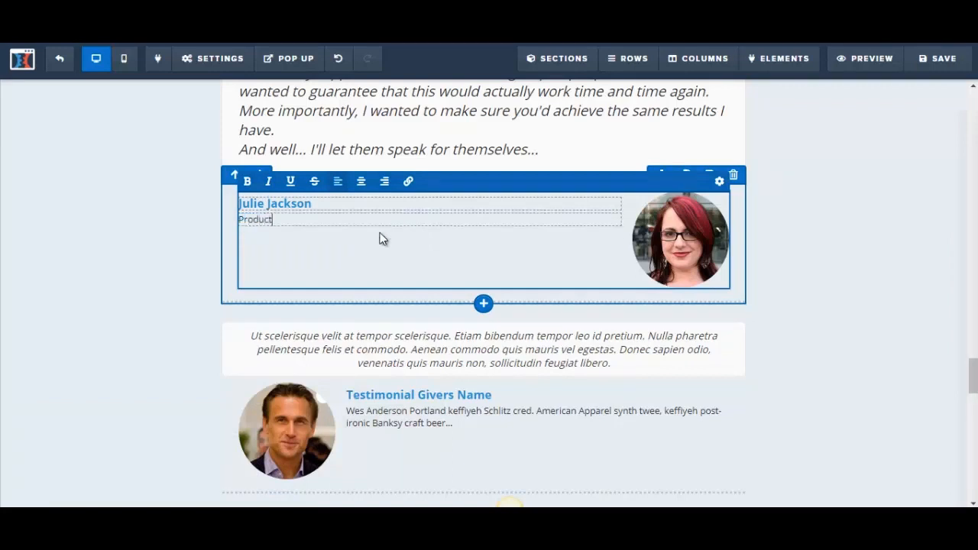
type("is awesome!")
Try the Image / Text layout on the first testimonial giver element and set it back to Text / Image
left_click(720, 182)
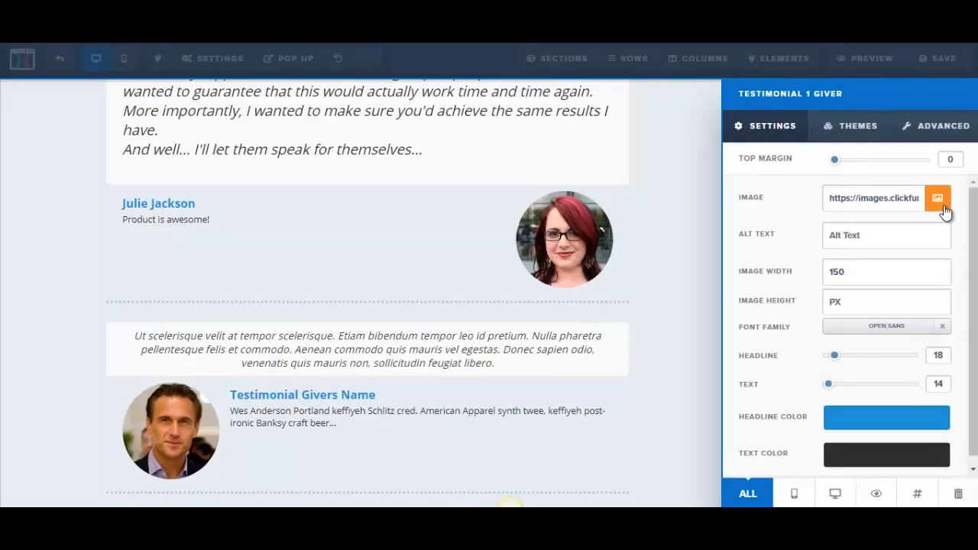
left_click(929, 139)
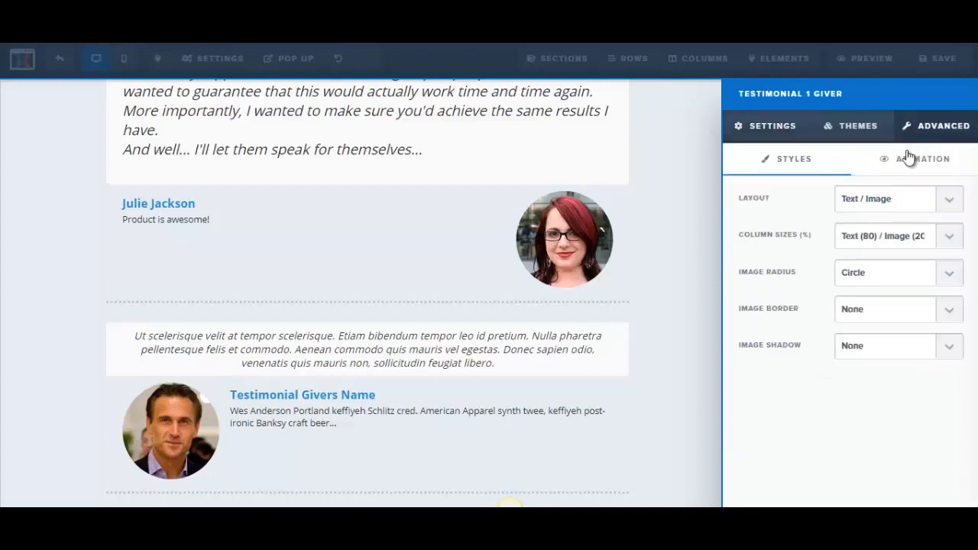
left_click(946, 204)
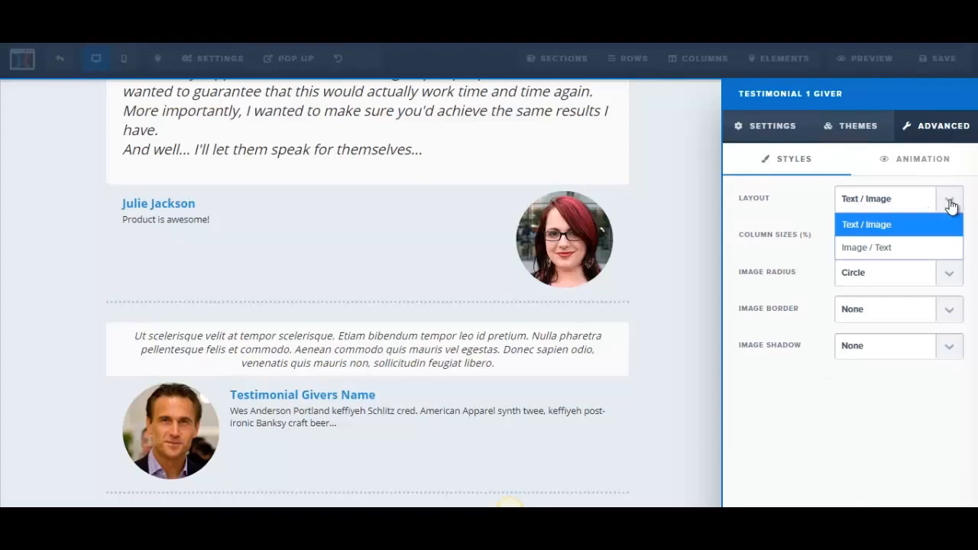
left_click(896, 247)
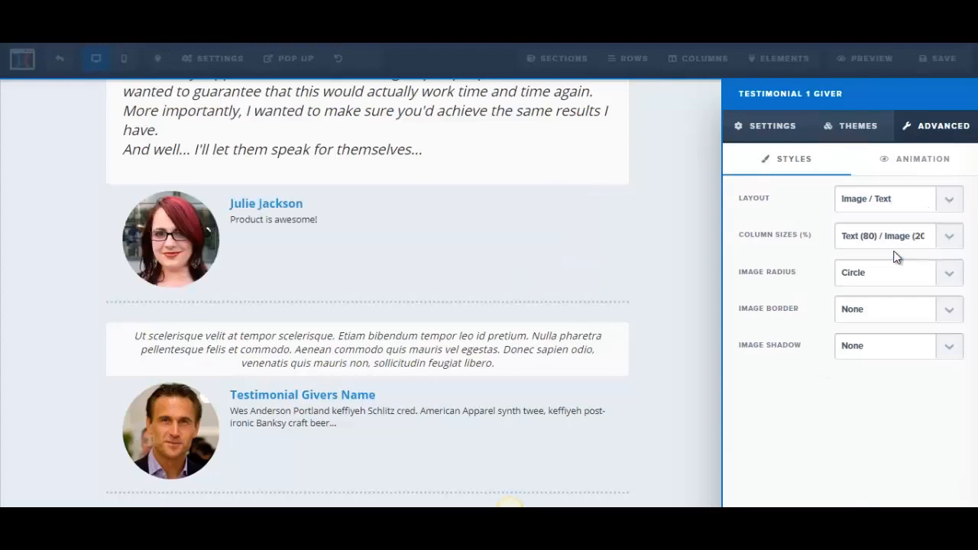
left_click(947, 199)
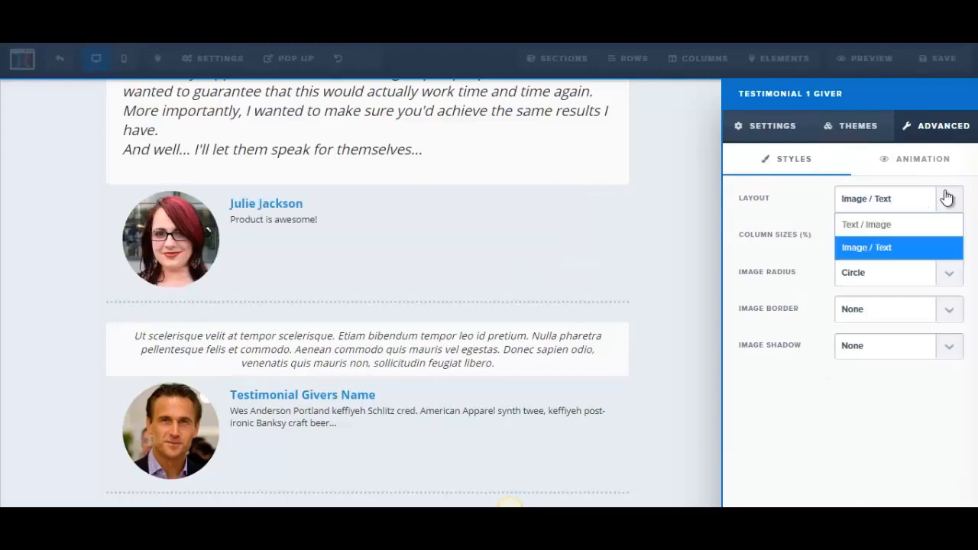
left_click(900, 227)
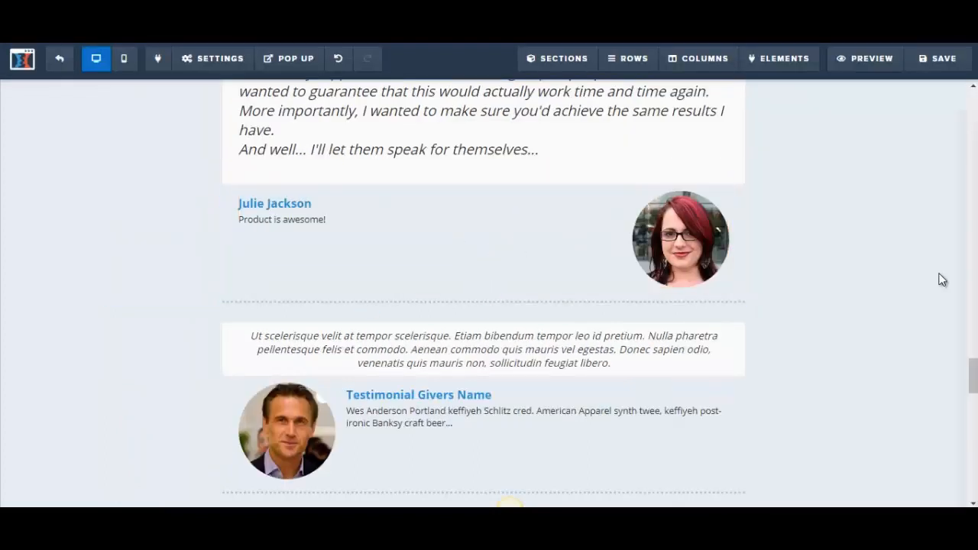
Save the page with the edited first testimonial
scroll(940, 280, "down", 2)
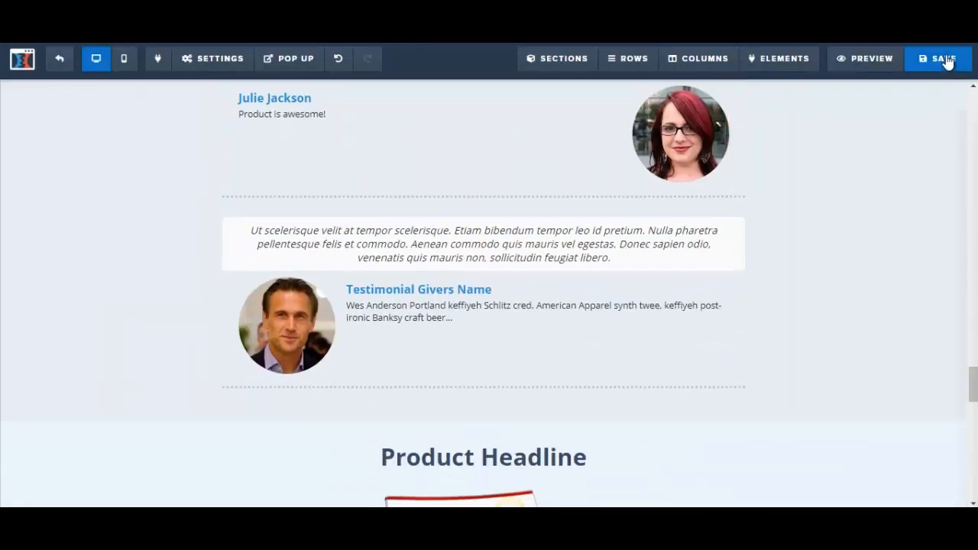
left_click(943, 60)
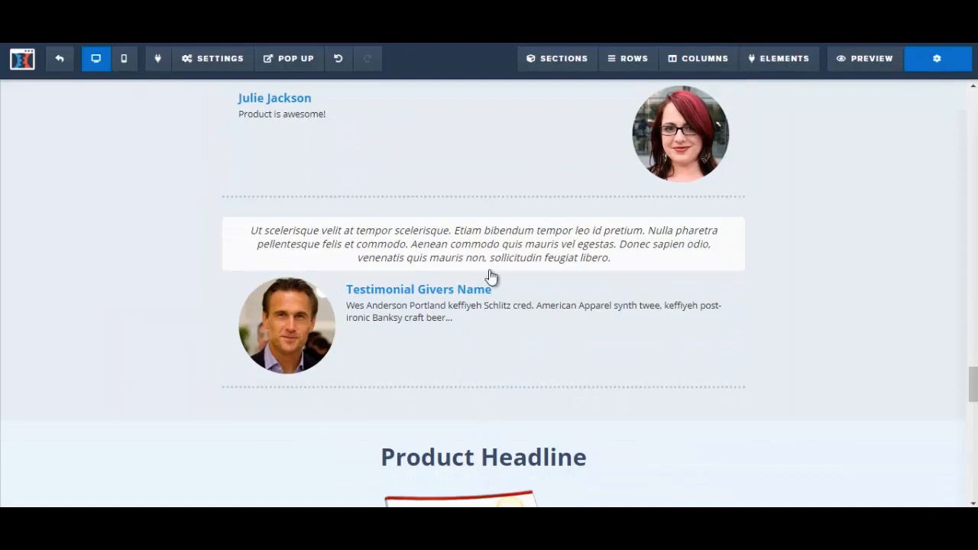
left_click(338, 246)
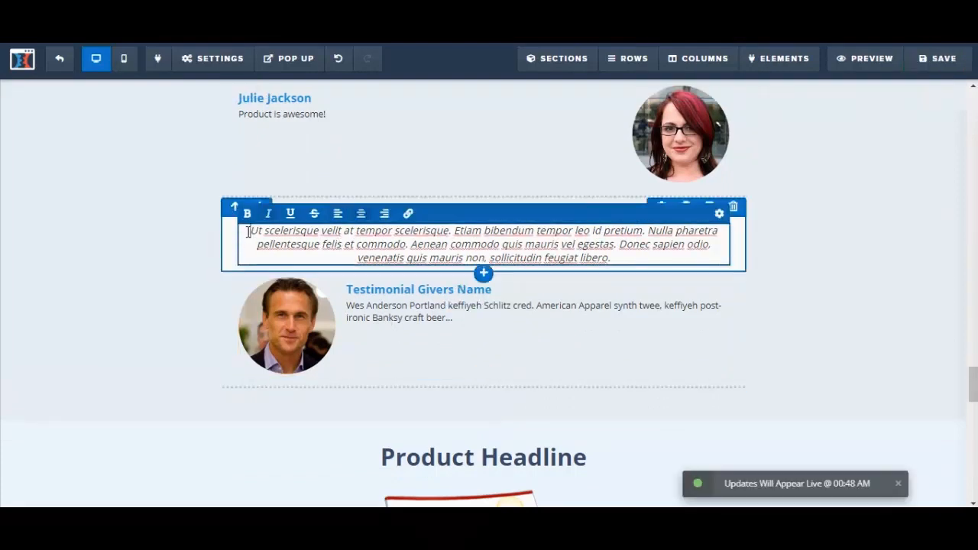
left_click_drag(357, 241, 629, 256)
scroll(629, 257, "up", 4)
scroll(878, 374, "down", 2)
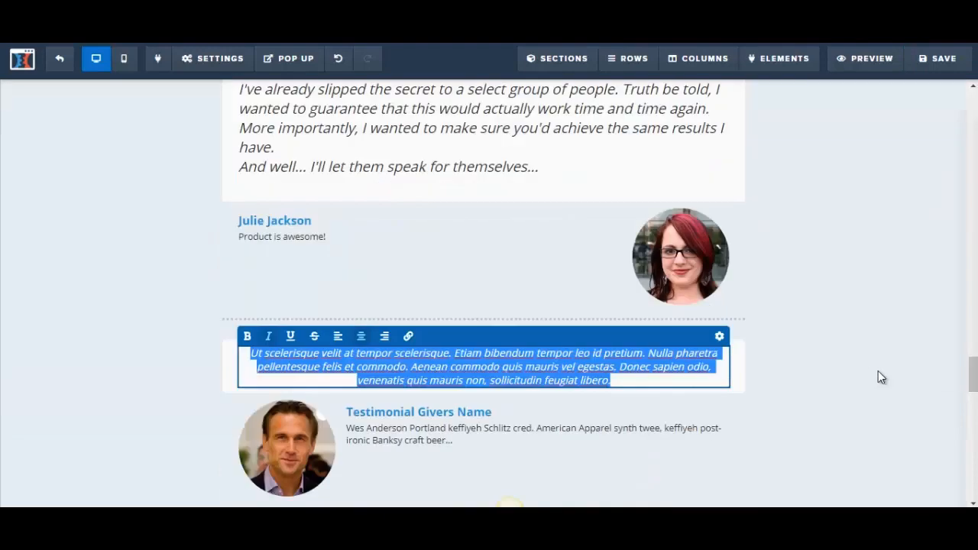
left_click(874, 377)
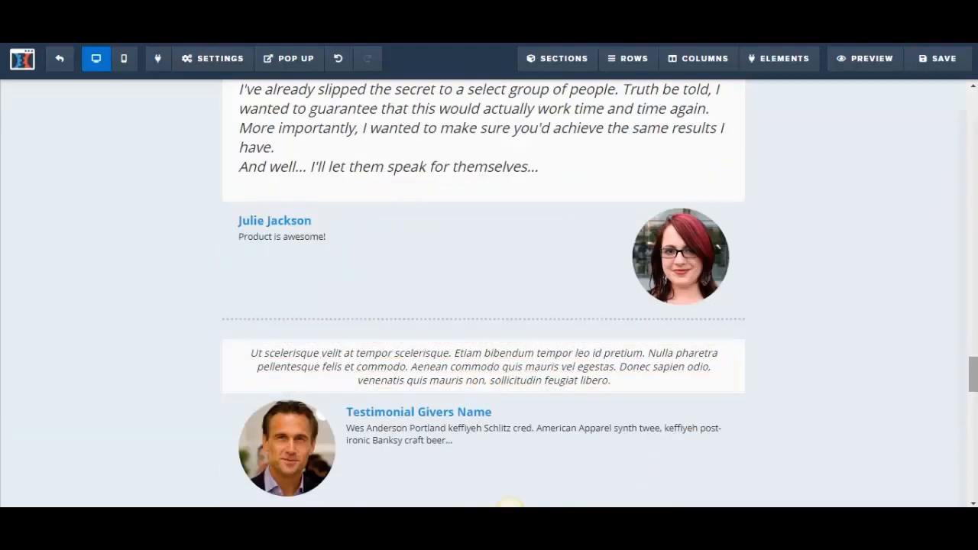
Replace the first testimonial's quote, under the "You Don't Have to Take My Word For It..." heading, with "Product is awesome!"
scroll(350, 297, "up", 3)
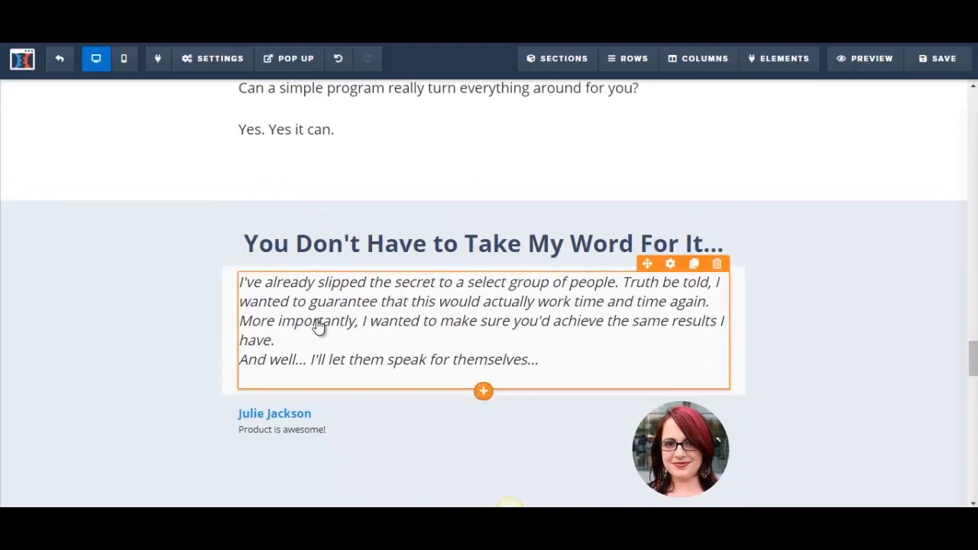
left_click(320, 325)
key("ctrl+a")
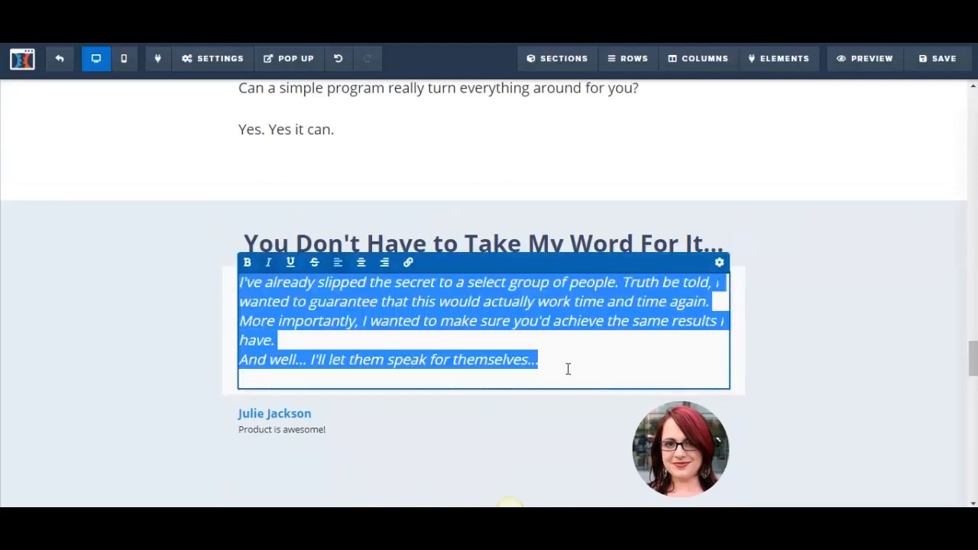
key("BackSpace")
type("Product is awe")
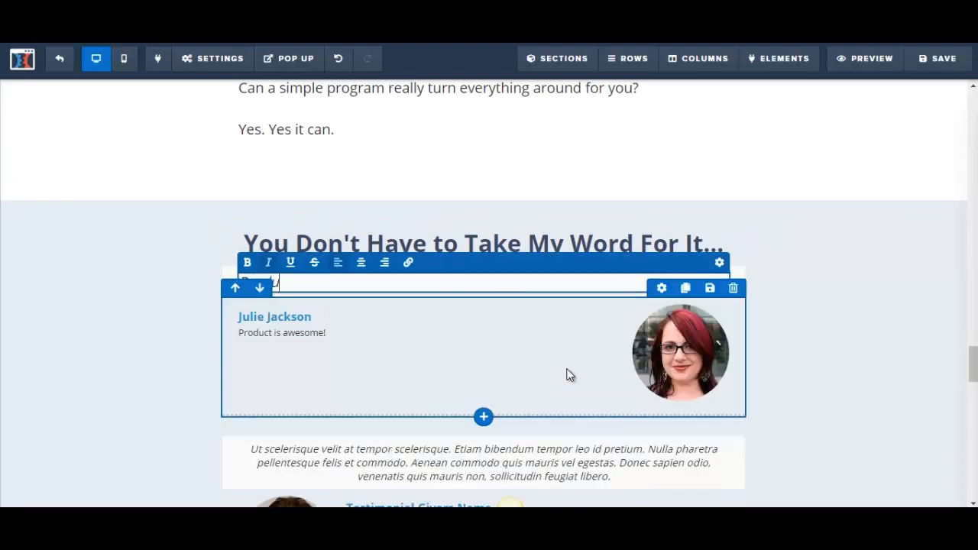
type("some!")
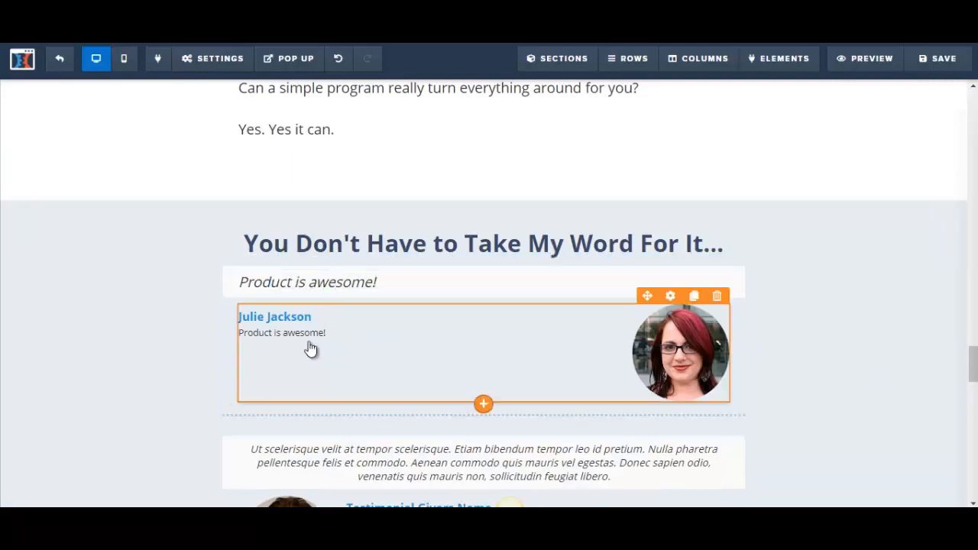
Change the description under the first testimonial giver's name to "Business Analyst"
left_click(269, 330)
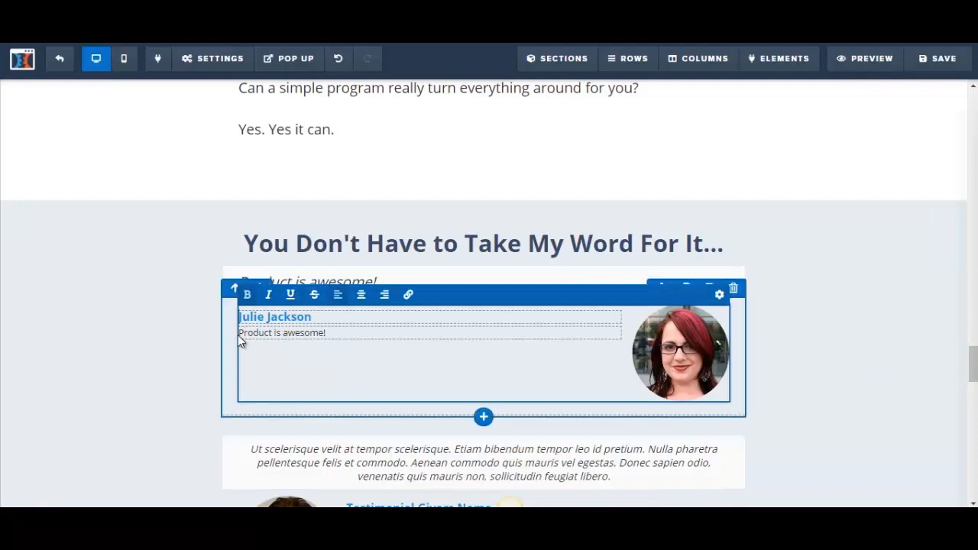
left_click_drag(238, 334, 365, 328)
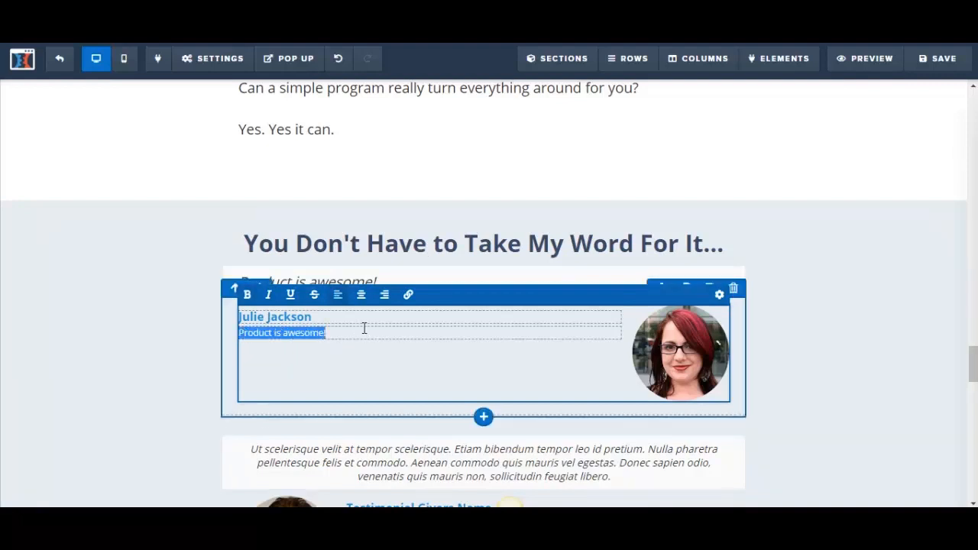
key("BackSpace")
type("Business A")
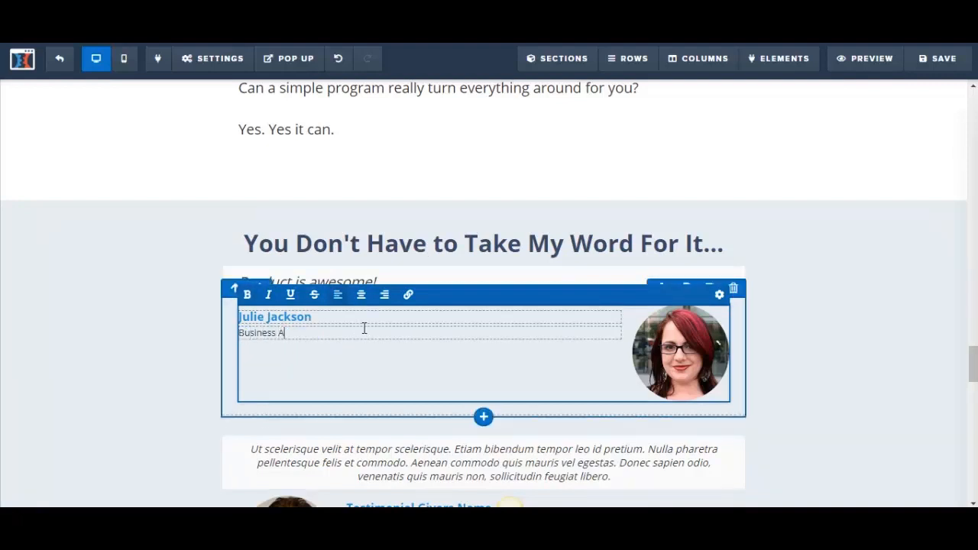
type("nalyst")
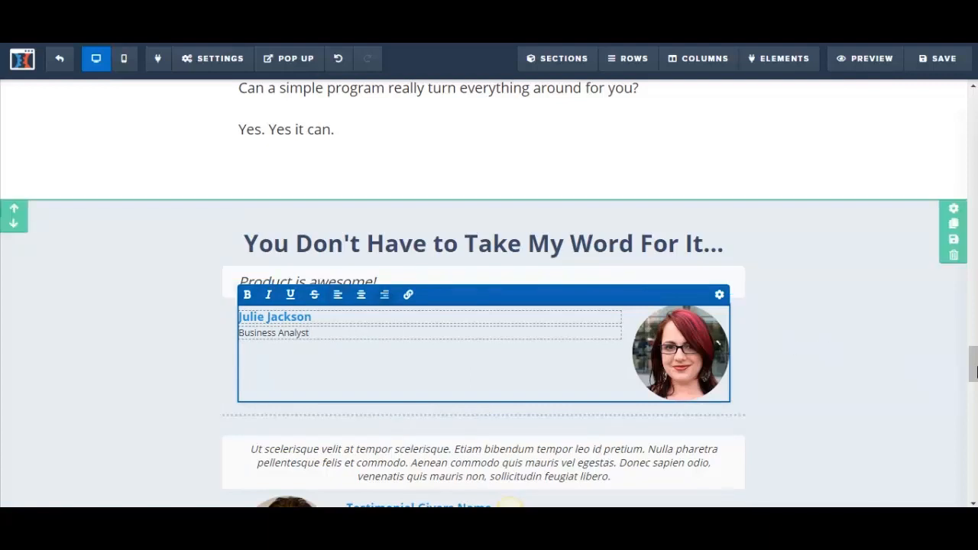
Replace the second testimonial's placeholder quote above the man's photo with "I learned a lot!"
left_click_drag(976, 372, 975, 387)
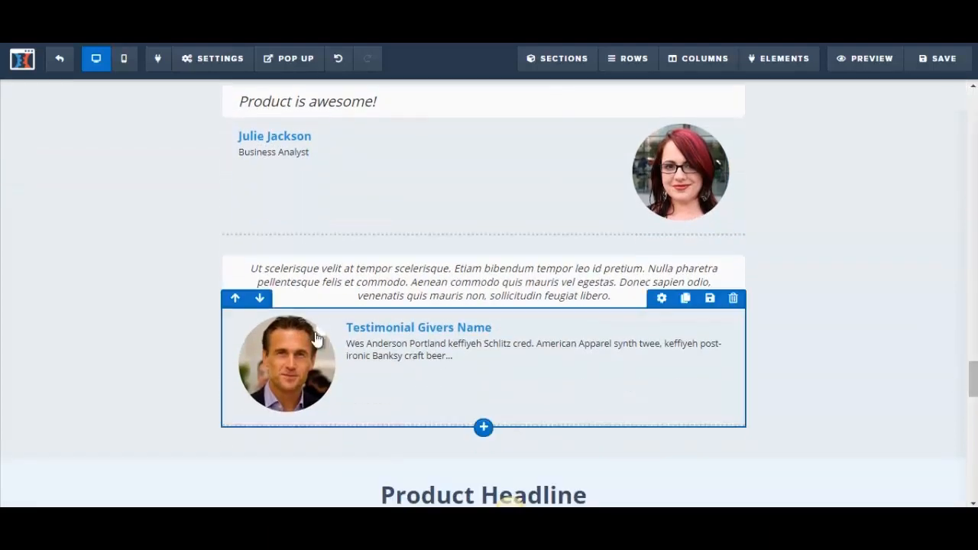
left_click(299, 285)
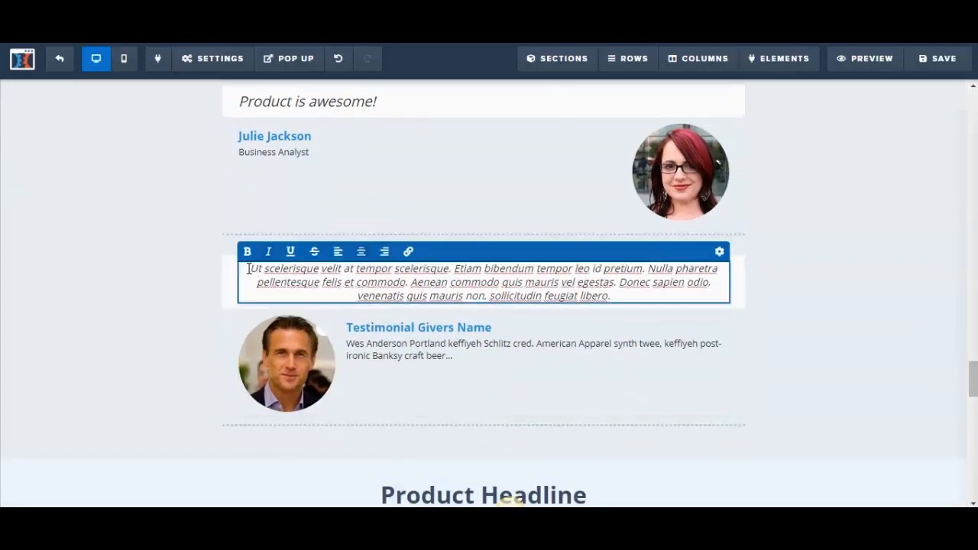
left_click_drag(249, 269, 633, 296)
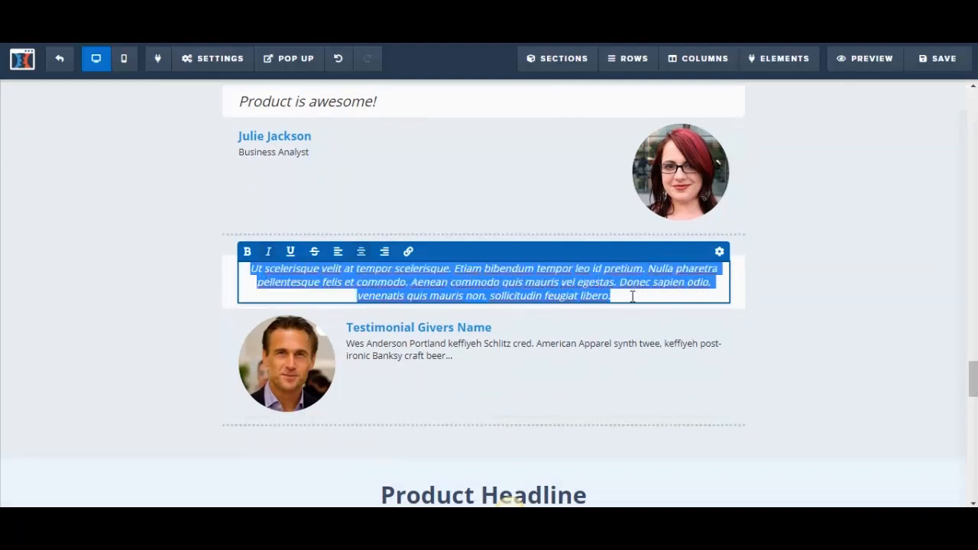
type("I learned a")
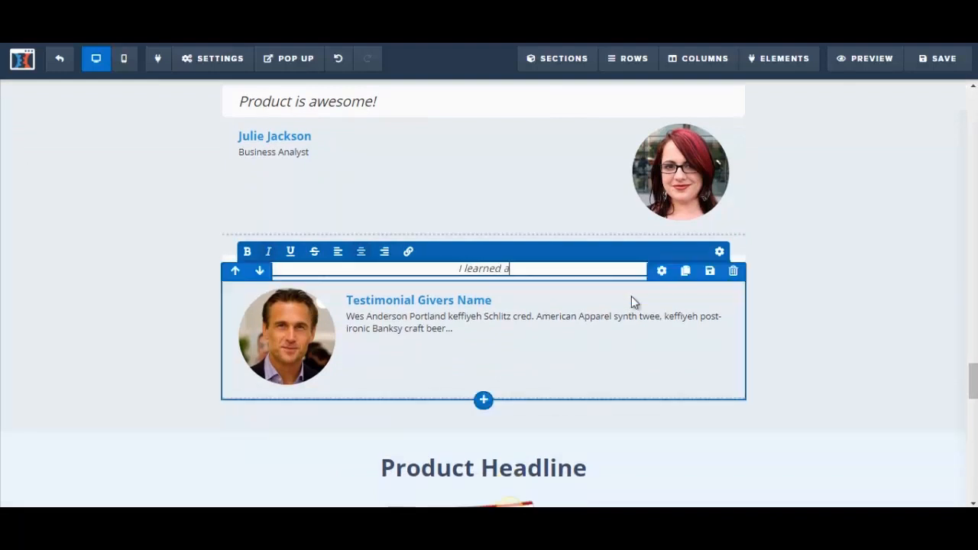
type(" lot!")
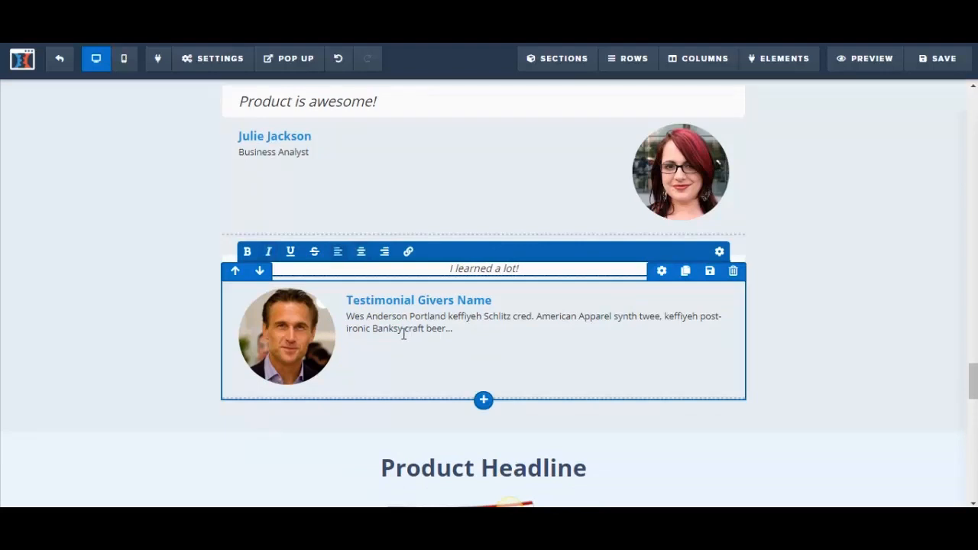
Replace the "Testimonial Givers Name" placeholder beside the man's photo with a sample customer's full name
left_click(382, 310)
left_click(365, 301)
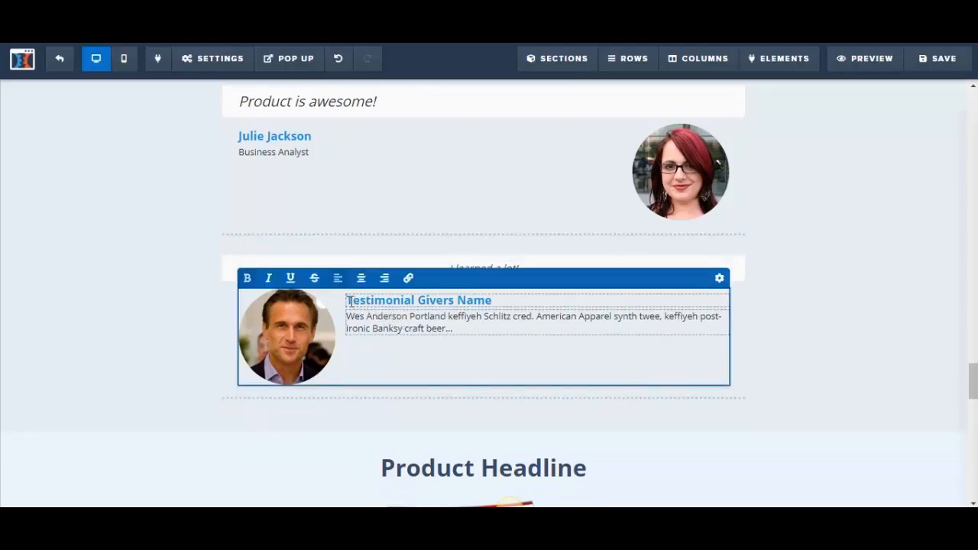
left_click_drag(349, 300, 521, 302)
type("T")
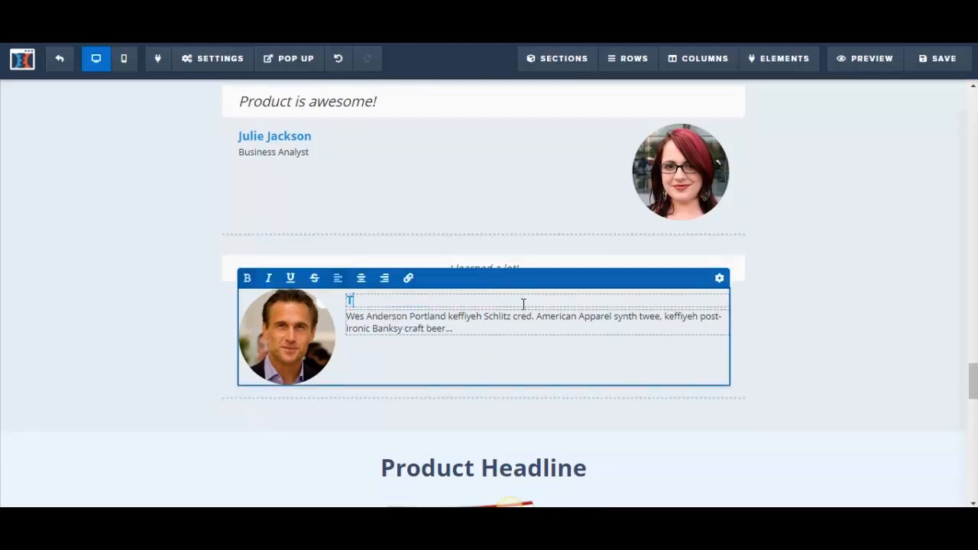
type("ed Smith")
Replace the placeholder description under the second testimonial giver's name with "Public Speaker" and save the page
left_click(399, 328)
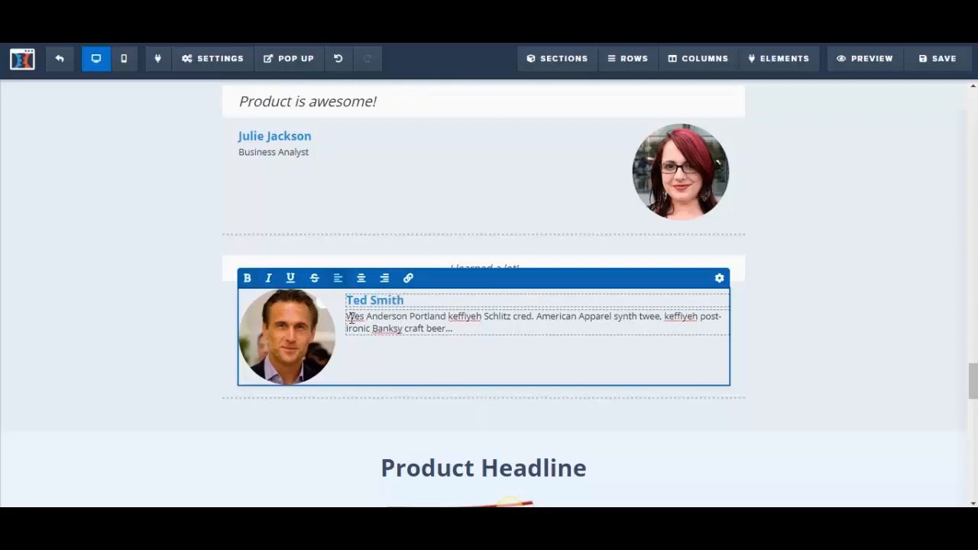
left_click_drag(348, 317, 479, 328)
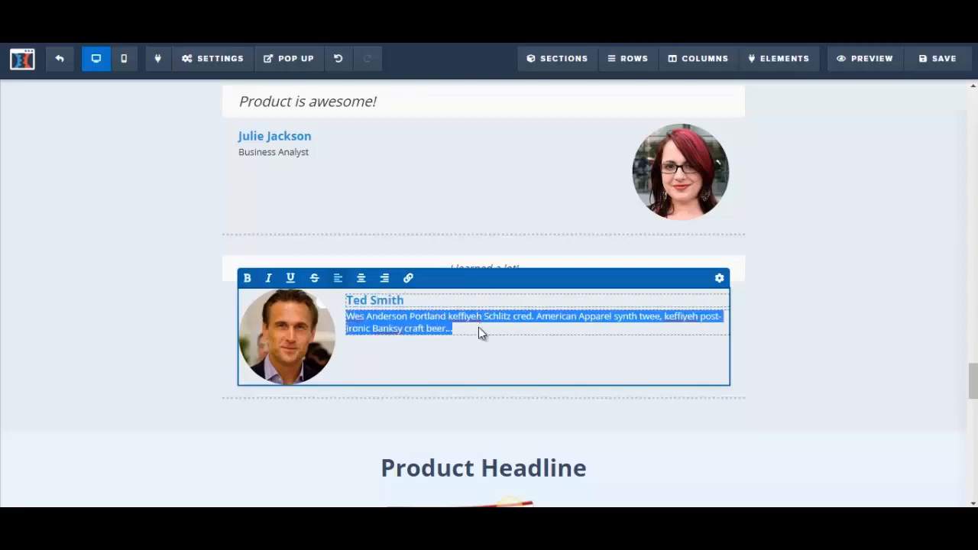
type("Public S")
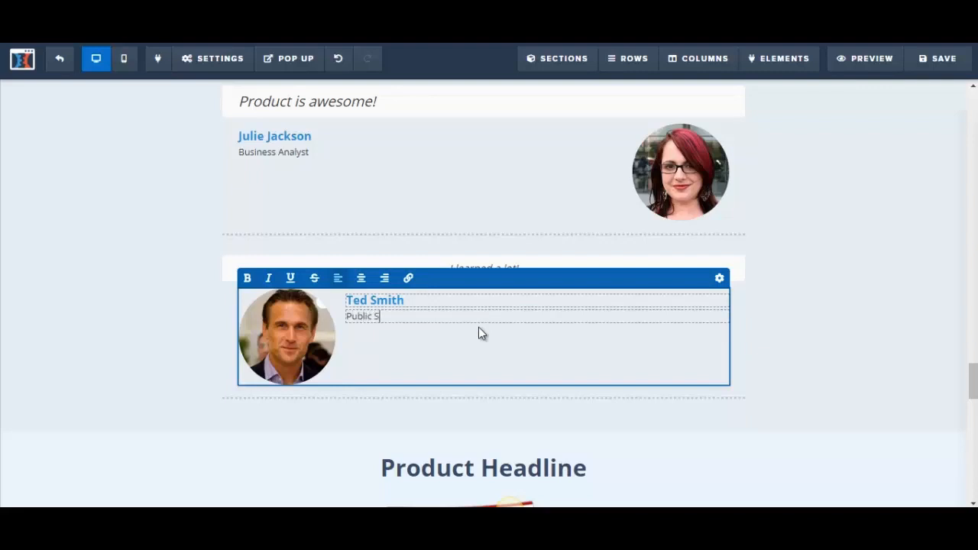
type("peaker")
left_click(929, 237)
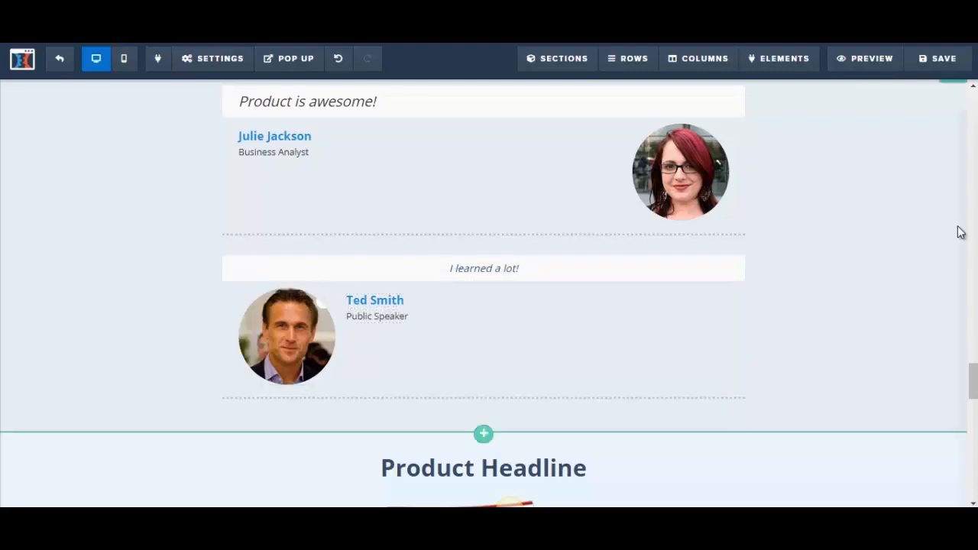
left_click(945, 59)
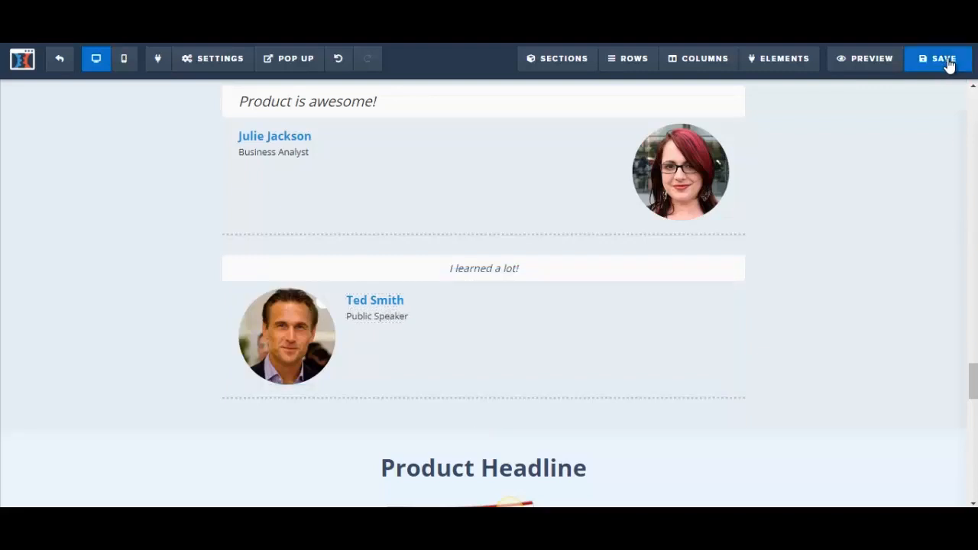
Increase the font size of the "I learned a lot!" quote to 22
left_click(523, 271)
left_click_drag(523, 271, 432, 268)
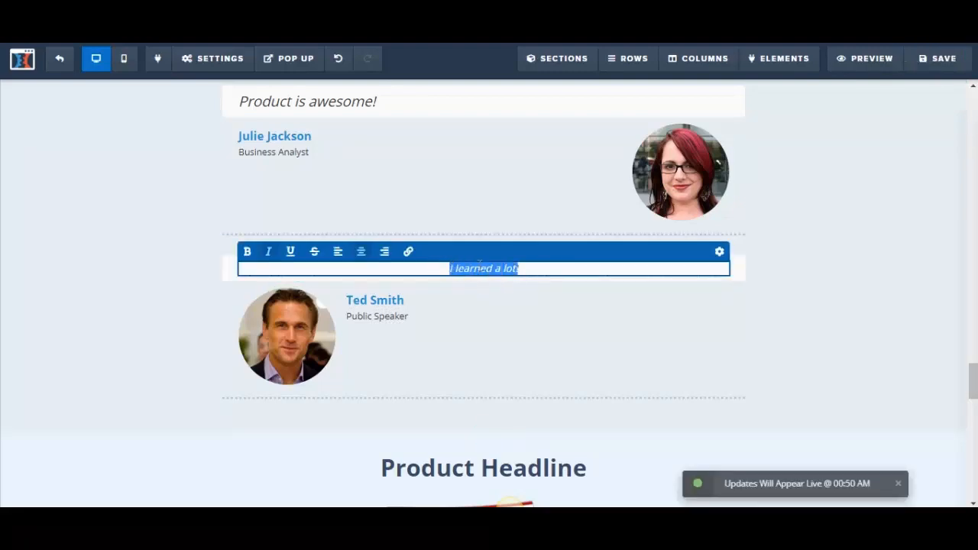
left_click(720, 253)
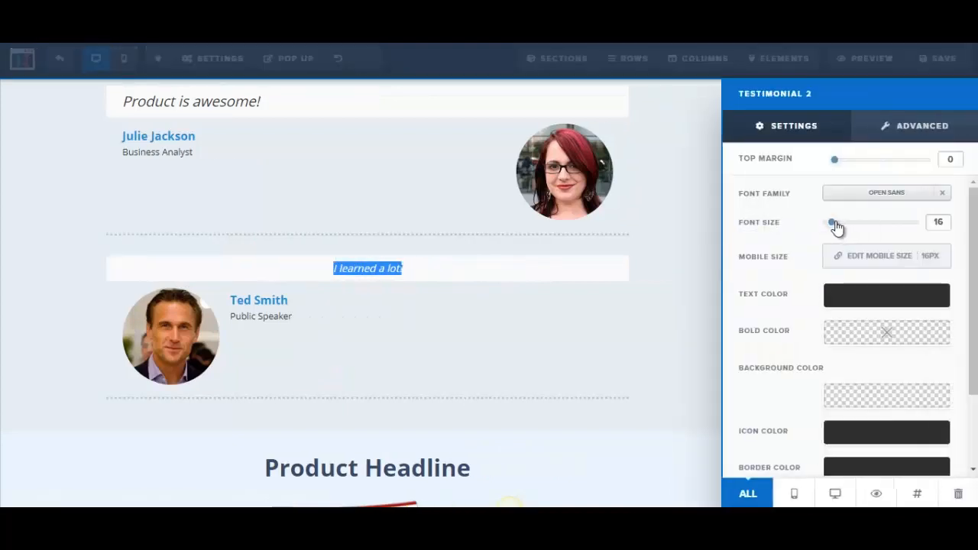
left_click_drag(833, 224, 841, 224)
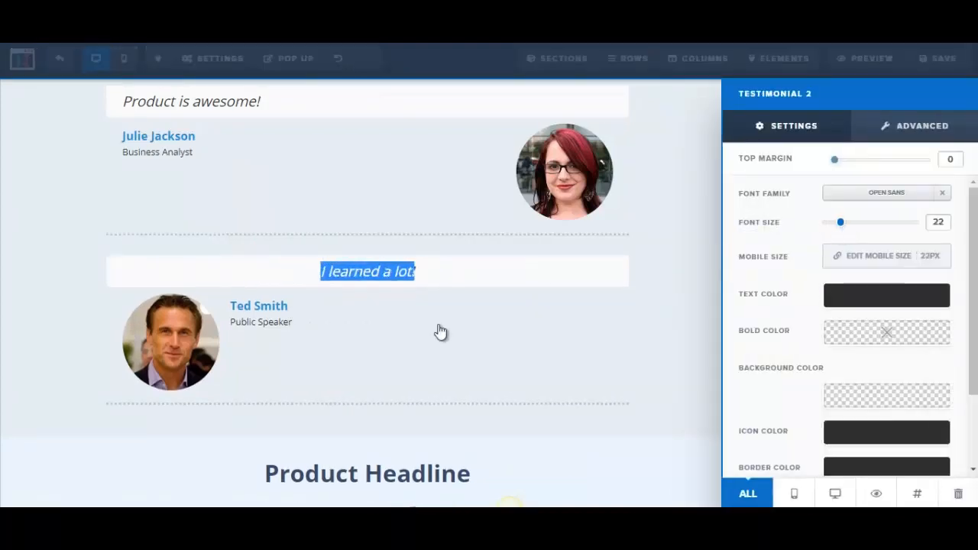
left_click(280, 312)
left_click(348, 306)
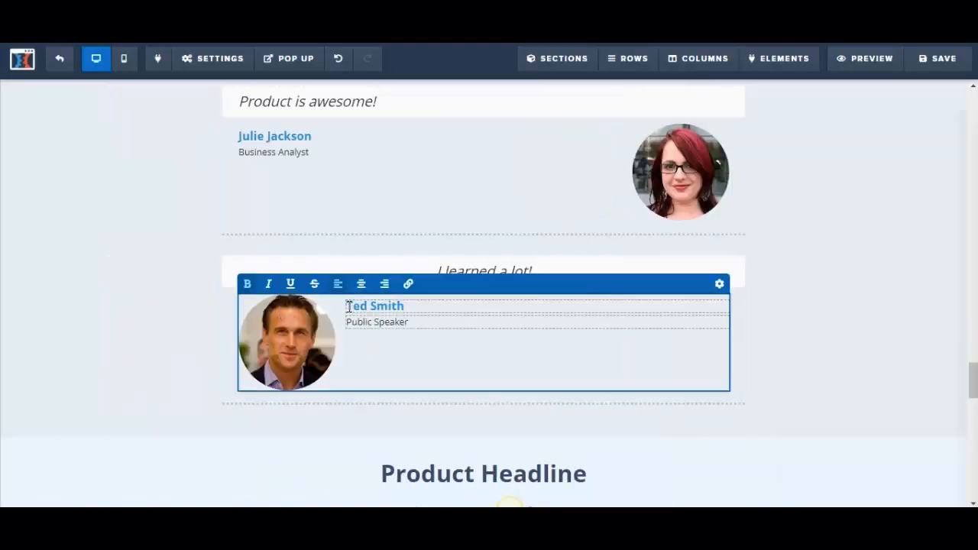
left_click_drag(348, 306, 409, 307)
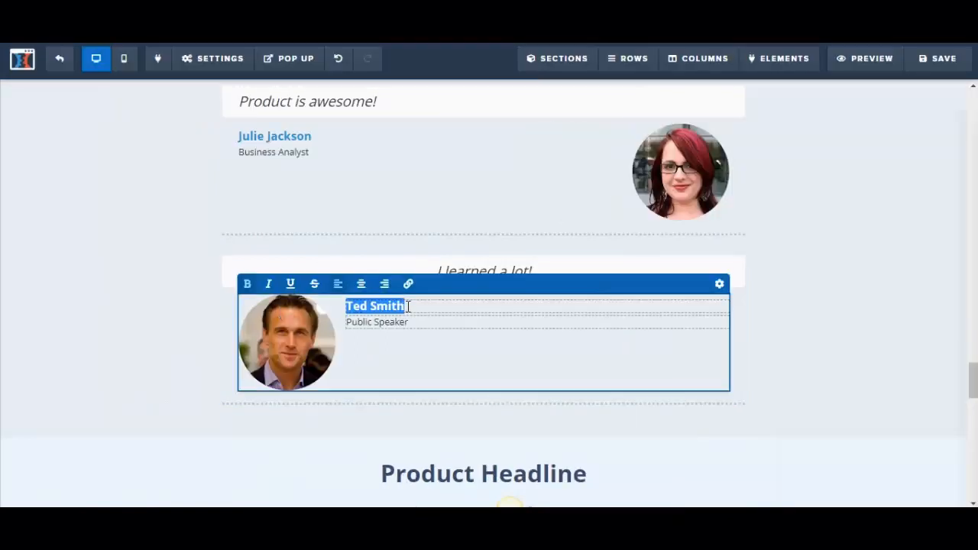
left_click(893, 356)
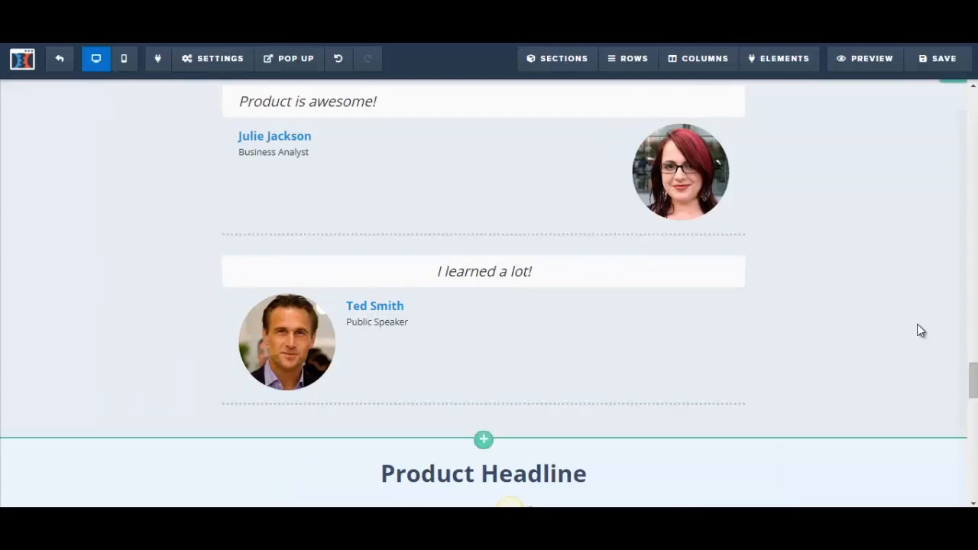
Switch to the Word letter and review the copy after the testimonials, from the "What's the Catch?" heading through the bonuses, guarantee and recap
scroll(921, 331, "up", 1)
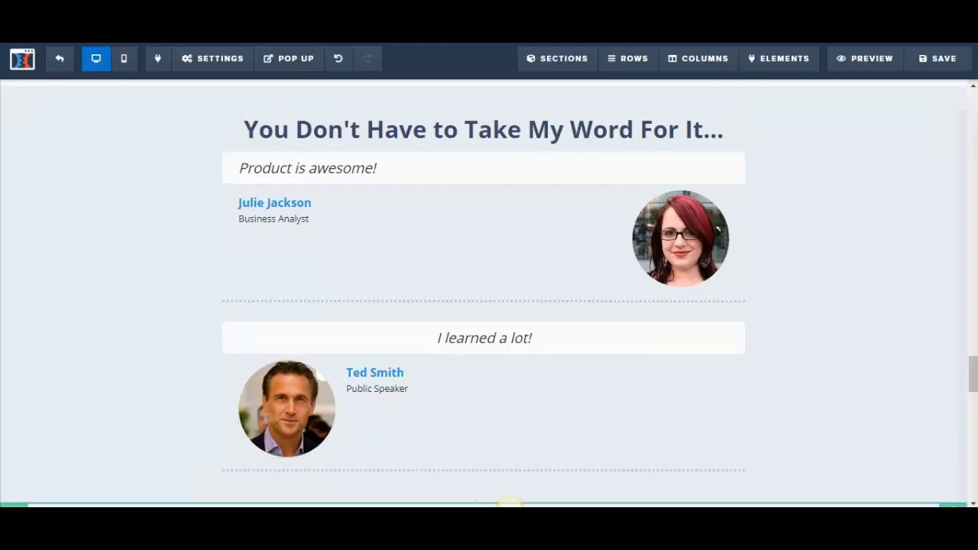
mouse_move(236, 518)
left_click(267, 518)
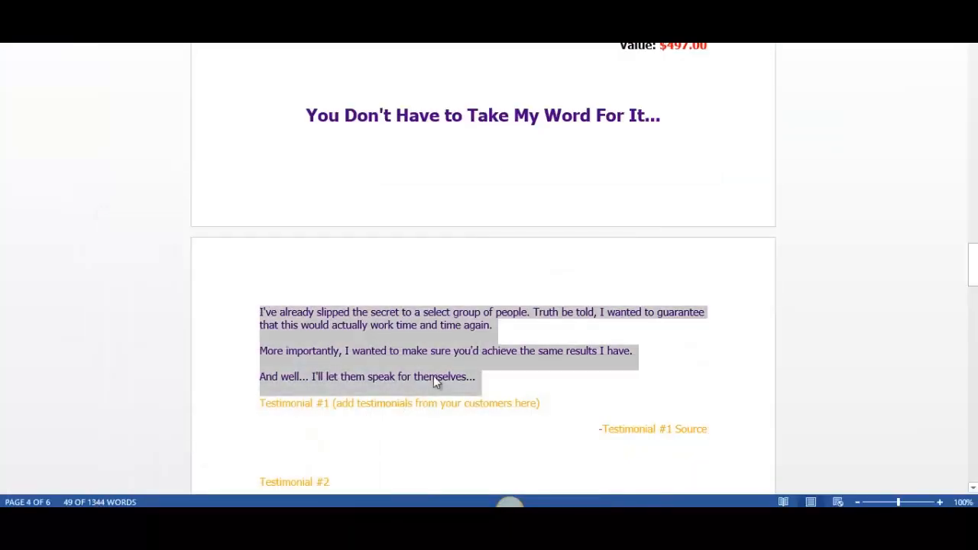
left_click_drag(975, 281, 974, 312)
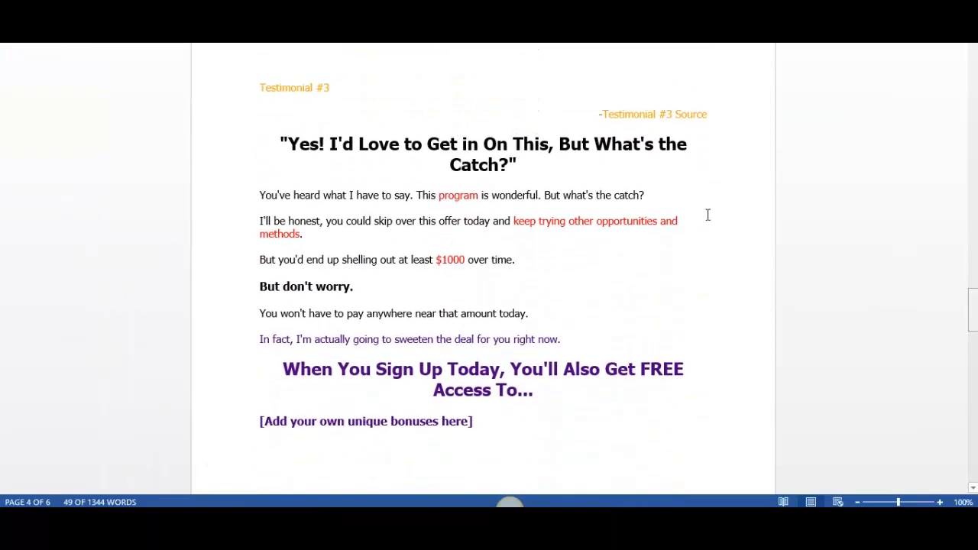
left_click(311, 145)
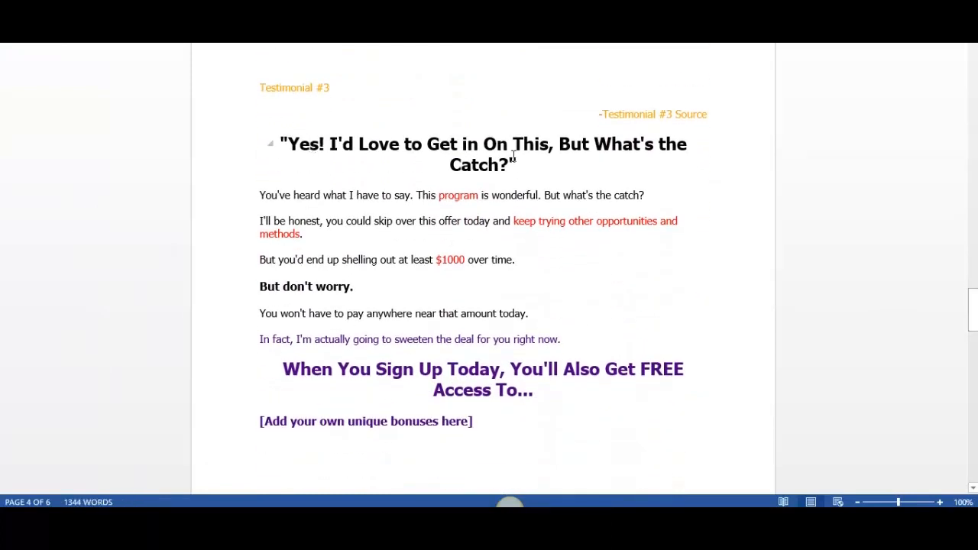
left_click_drag(976, 308, 976, 338)
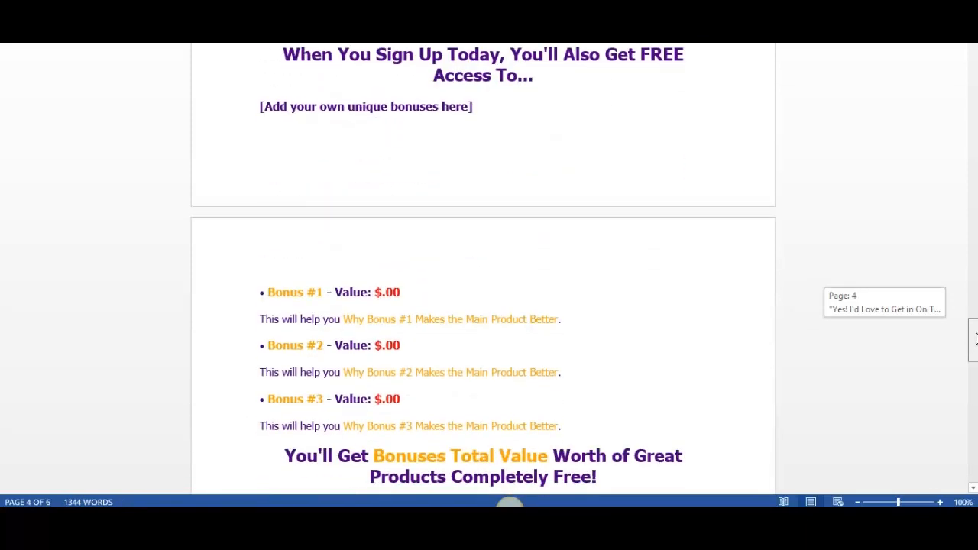
left_click_drag(976, 339, 974, 376)
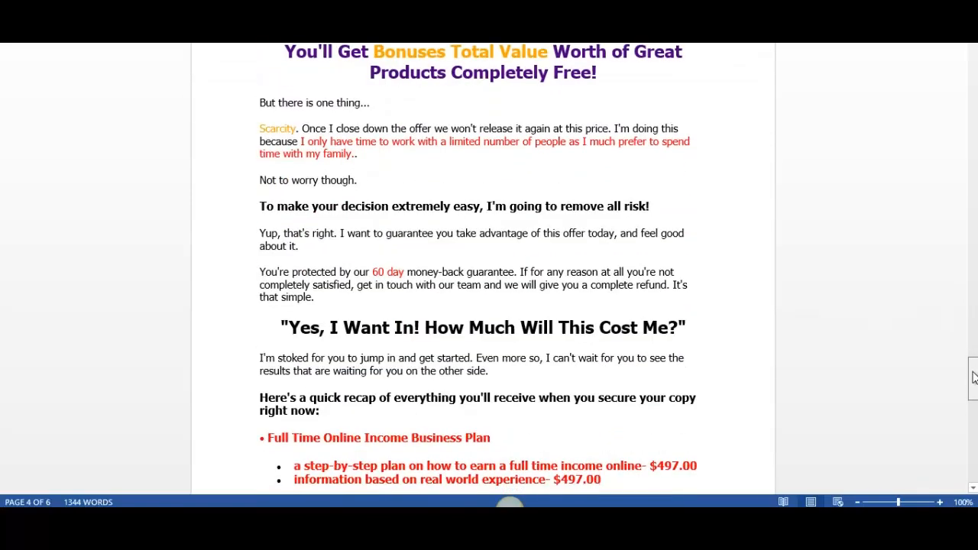
Review the closing part of the Word letter, including the total value headline, the buy button placeholder and the P.S. and P.P.S. paragraphs
left_click(397, 95)
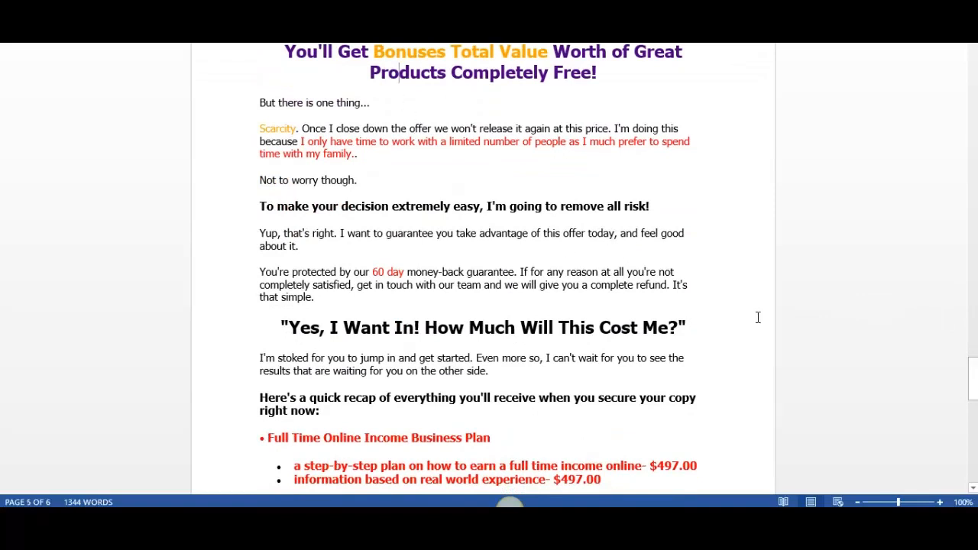
left_click_drag(975, 387, 977, 453)
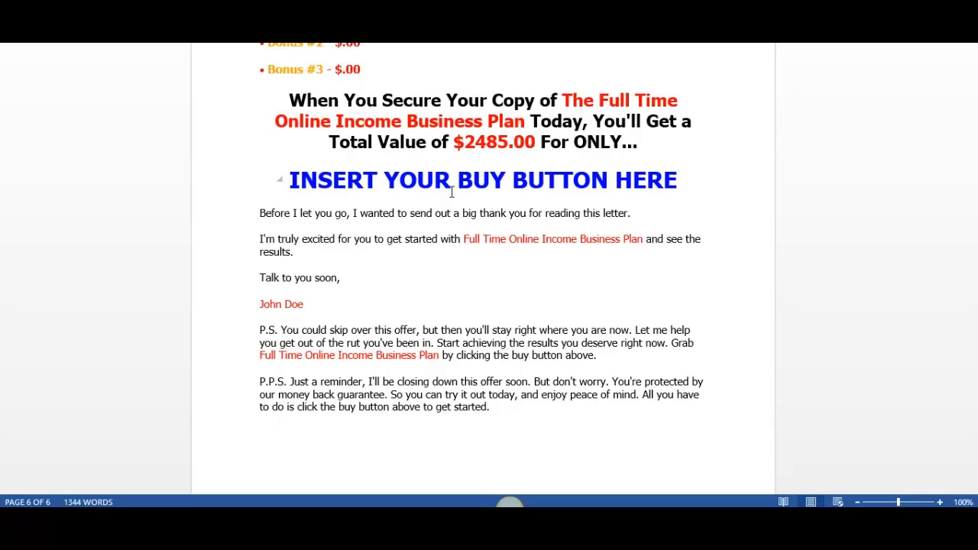
left_click_drag(975, 460, 975, 384)
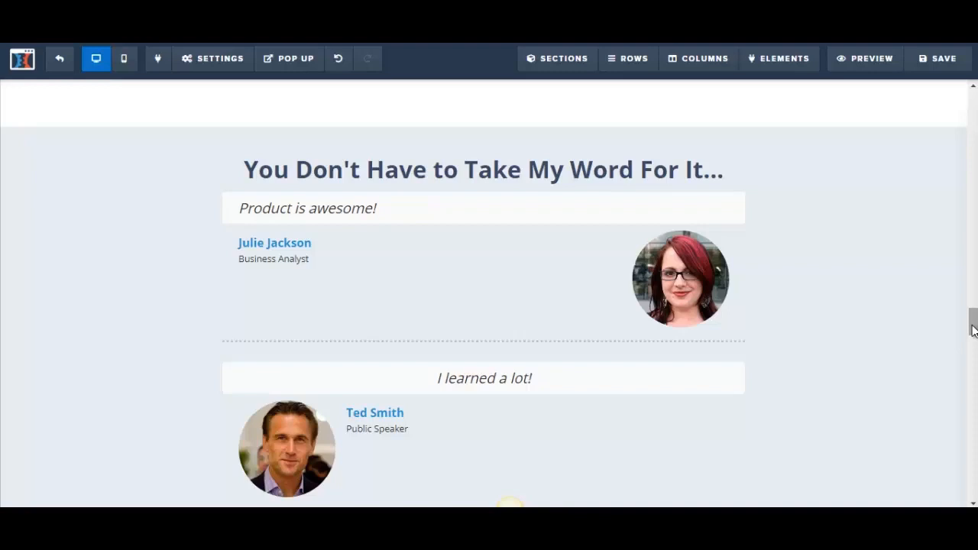
Return to the ClickFunnels page editor and set the action of the "YES! I WANT INSTANT ACCESS NOW!" button to Submit Order / Submit Form
left_click_drag(973, 329, 973, 492)
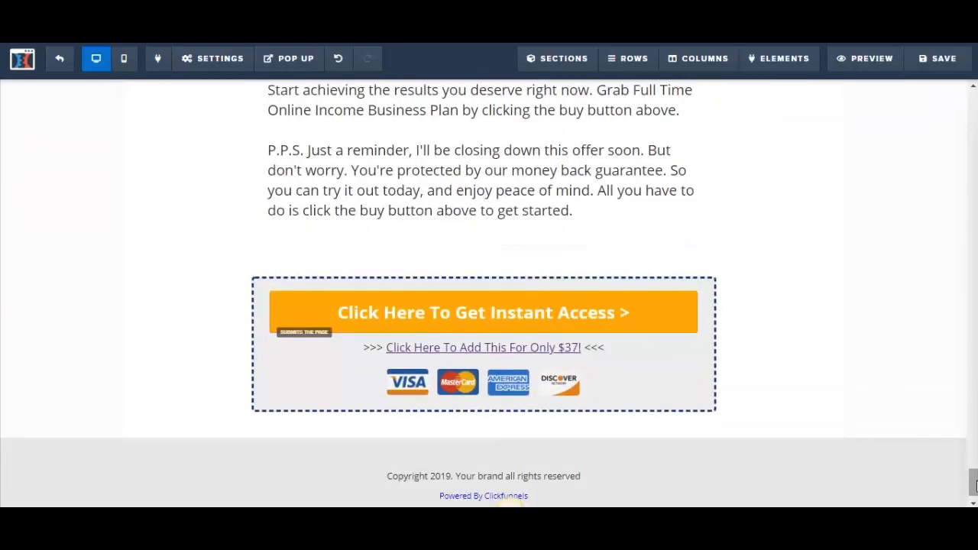
left_click_drag(974, 483, 975, 445)
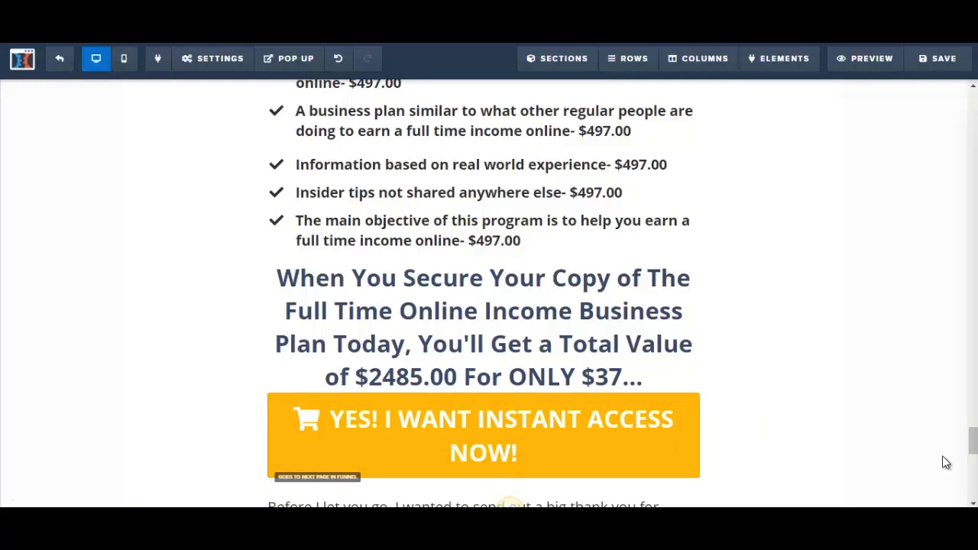
mouse_move(974, 444)
left_mouse_down()
mouse_move(974, 468)
mouse_move(974, 448)
left_mouse_up()
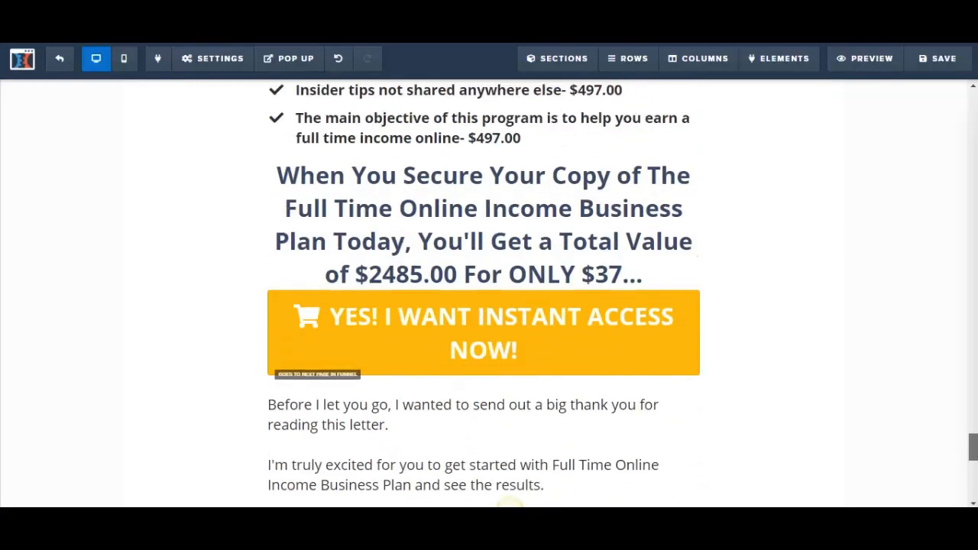
left_click(666, 340)
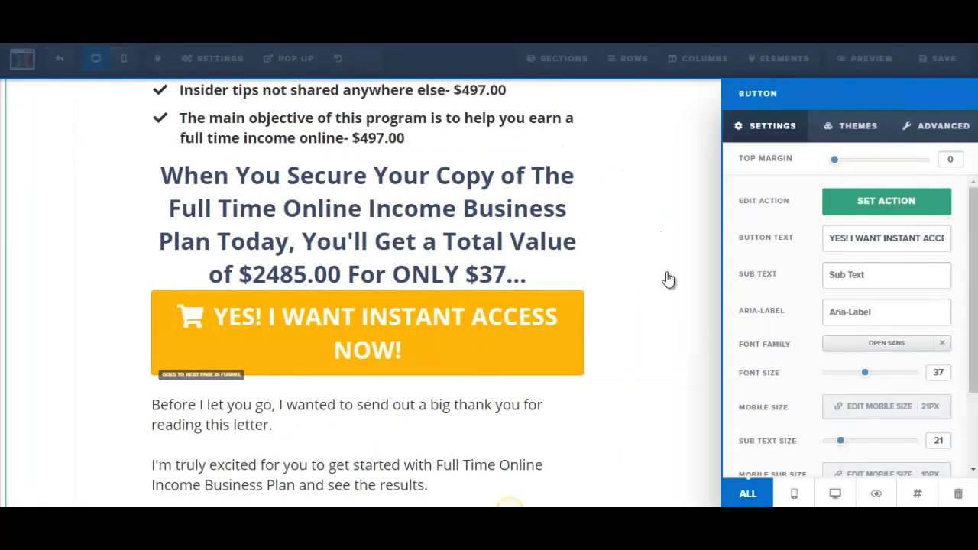
left_click(884, 203)
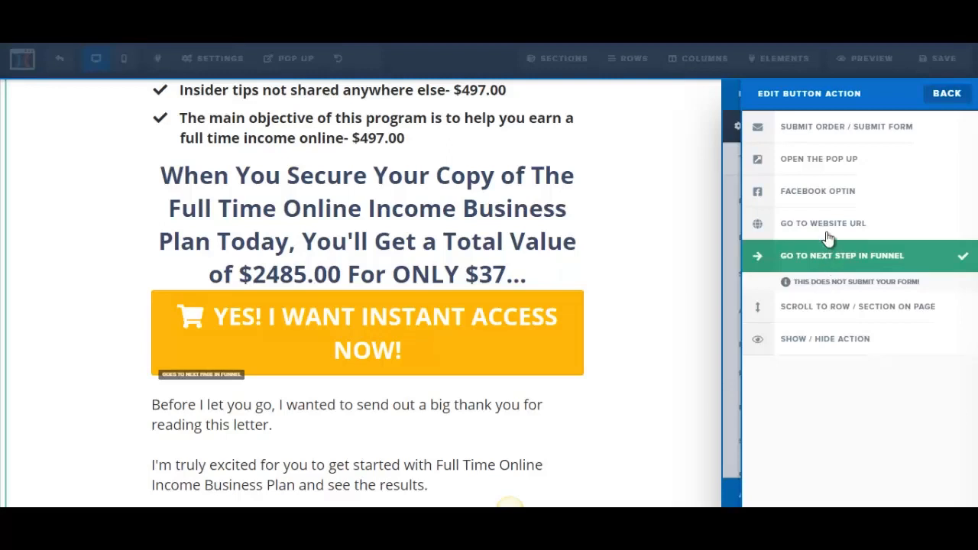
left_click(828, 235)
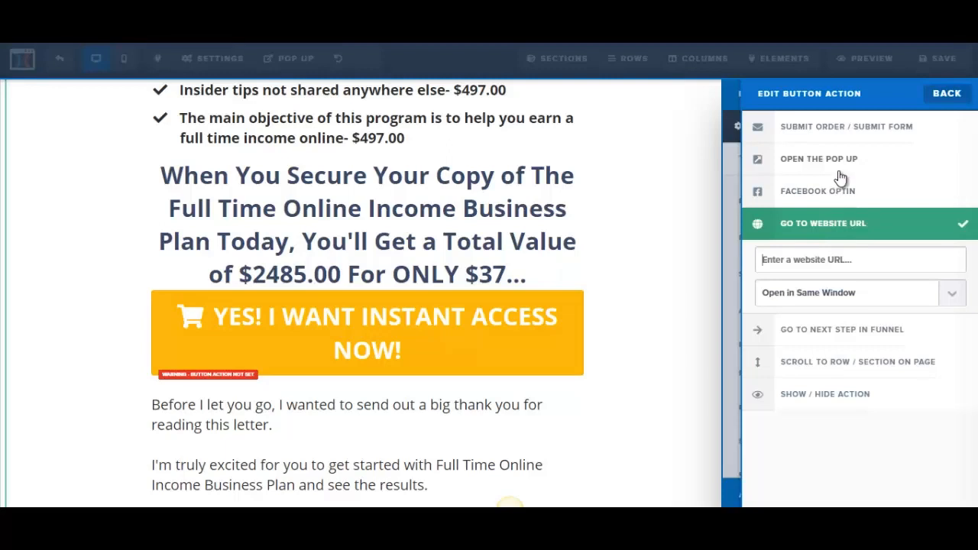
left_click(842, 134)
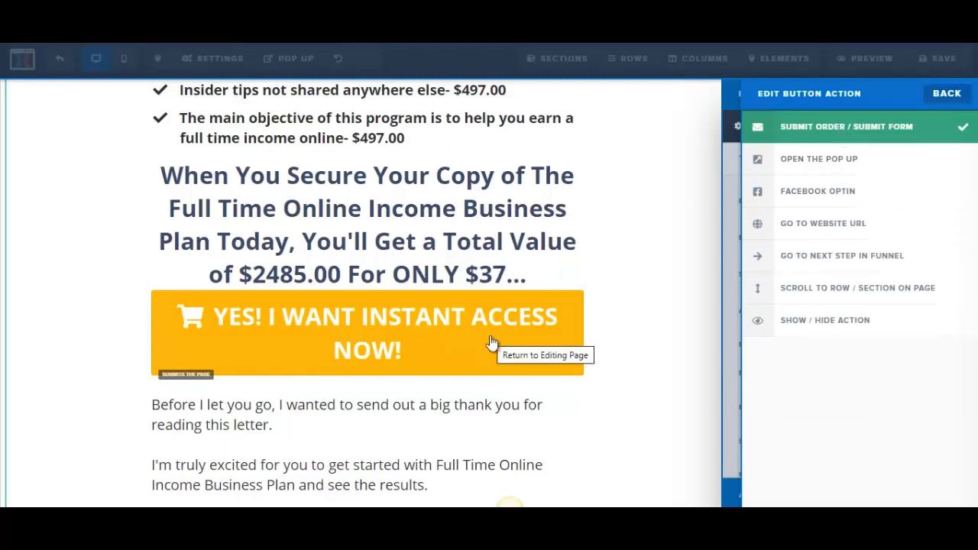
left_click(572, 277)
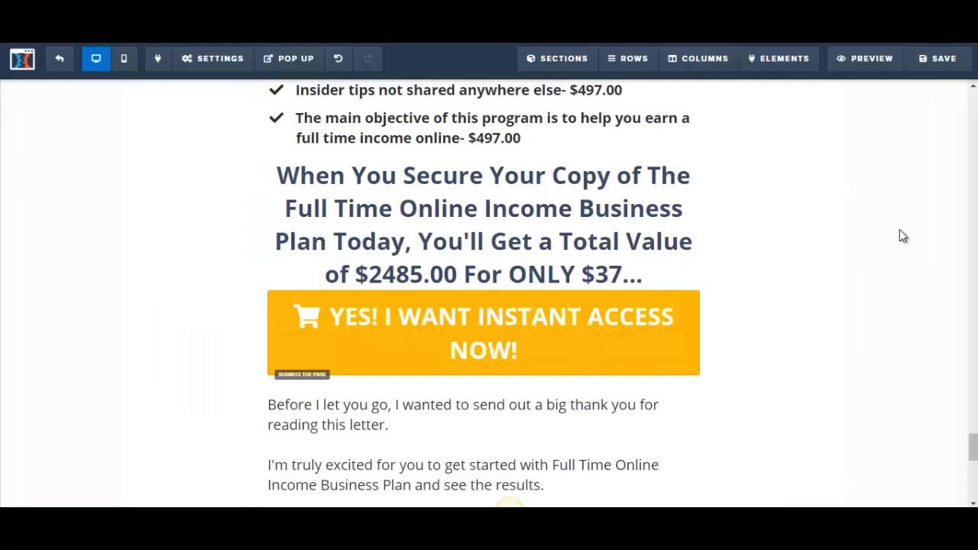
Check the page's general settings for the On Submit Go To address
left_click(196, 71)
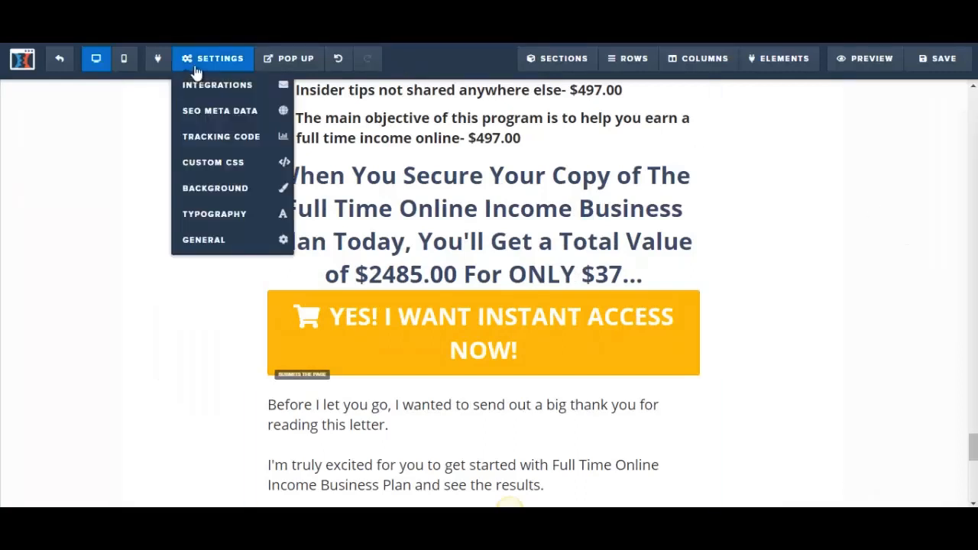
left_click(203, 242)
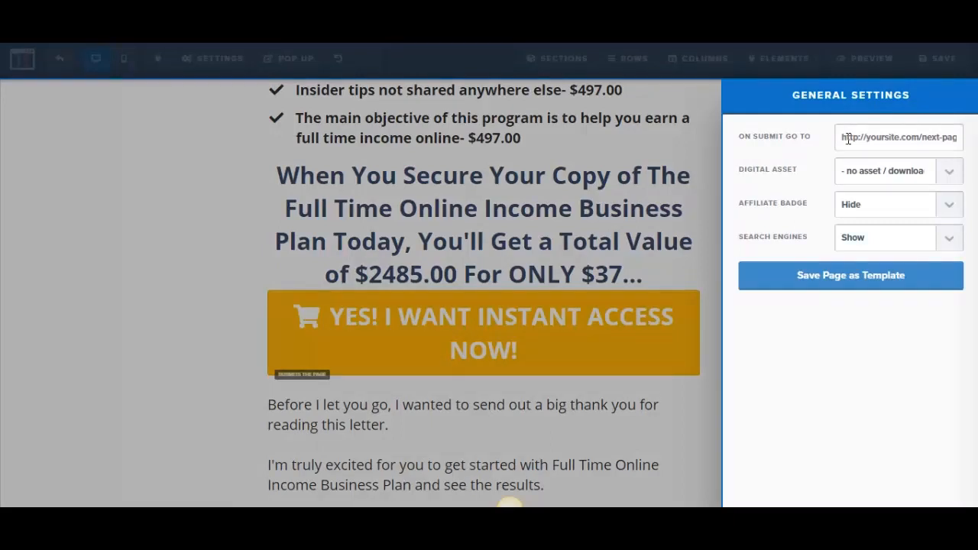
left_click(848, 386)
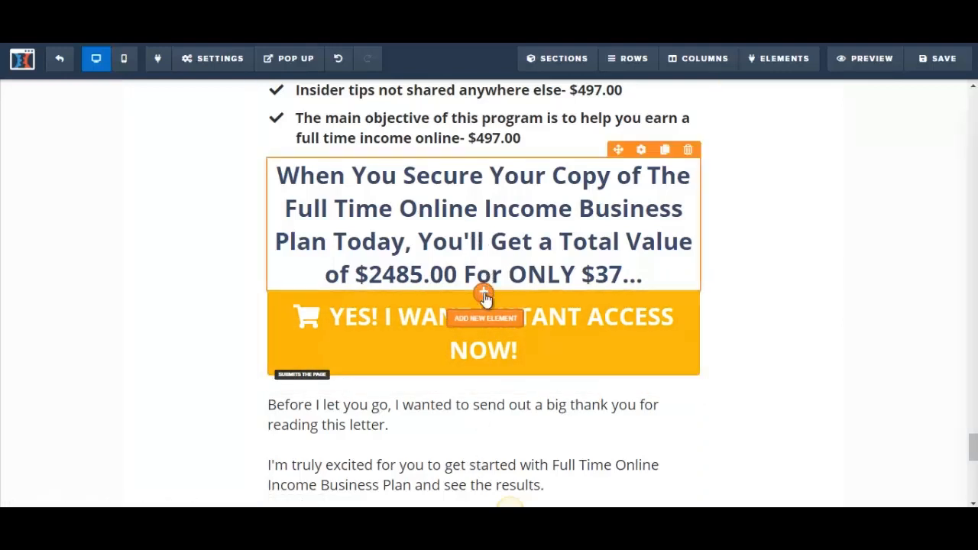
Add an image element between the total value headline and the orange buy button, with its link URL set to "#"
left_click(484, 295)
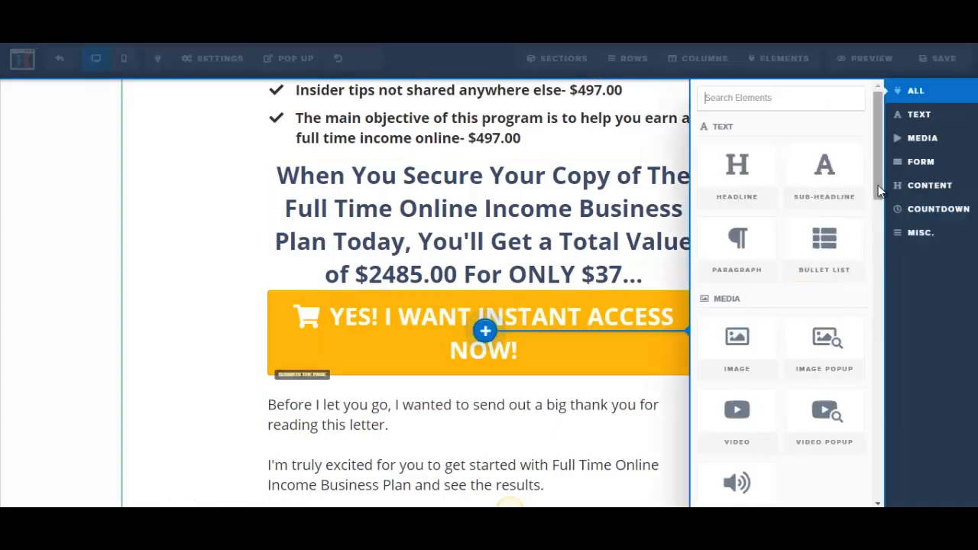
scroll(879, 191, "down", 3)
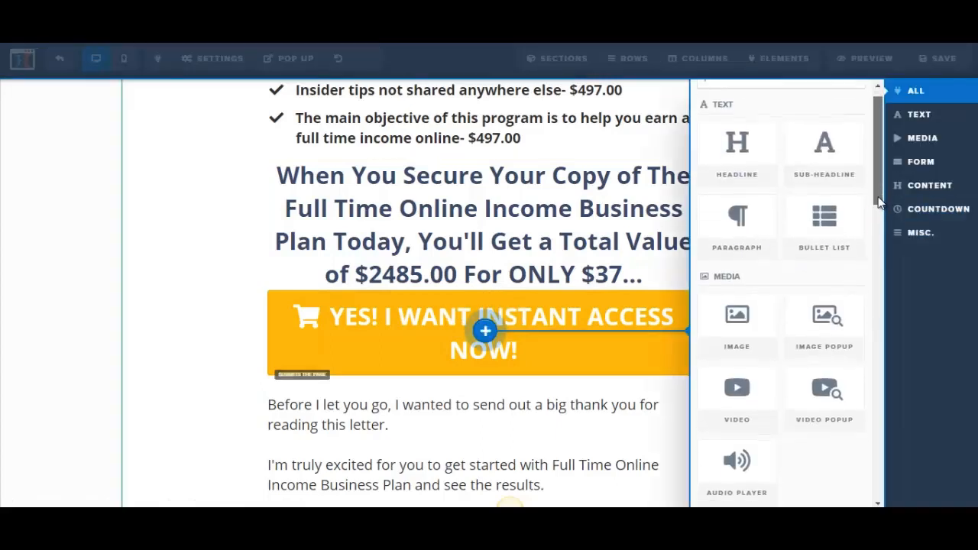
left_click(732, 296)
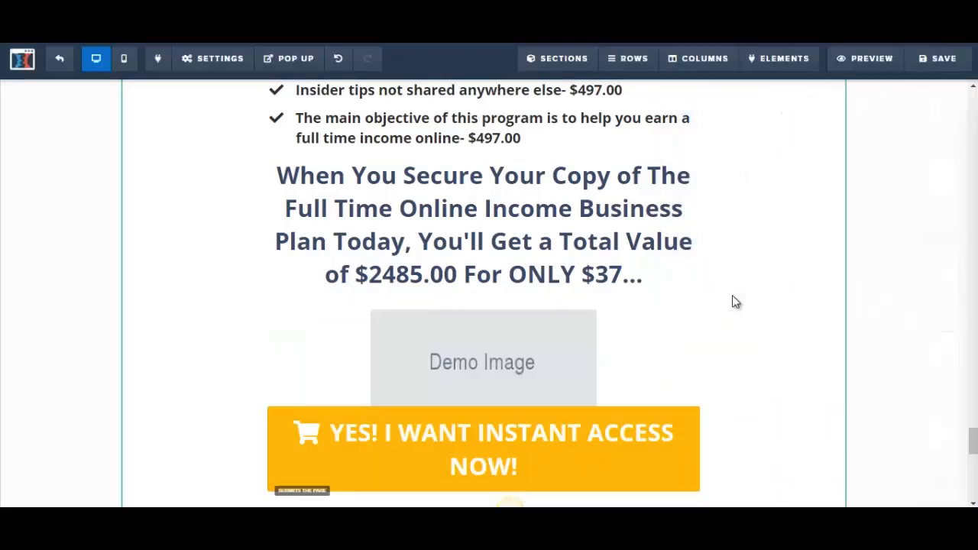
left_click(542, 362)
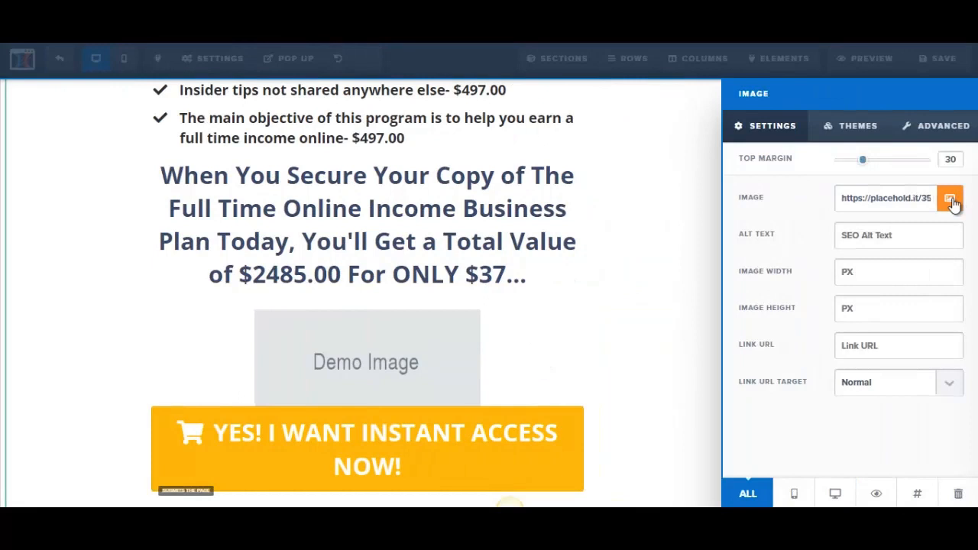
left_click(851, 351)
type("#")
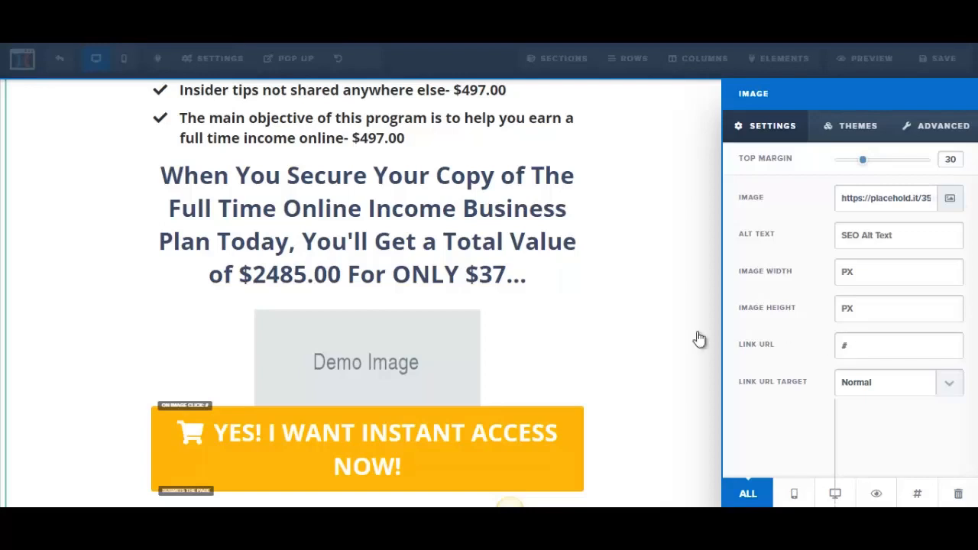
left_click(458, 362)
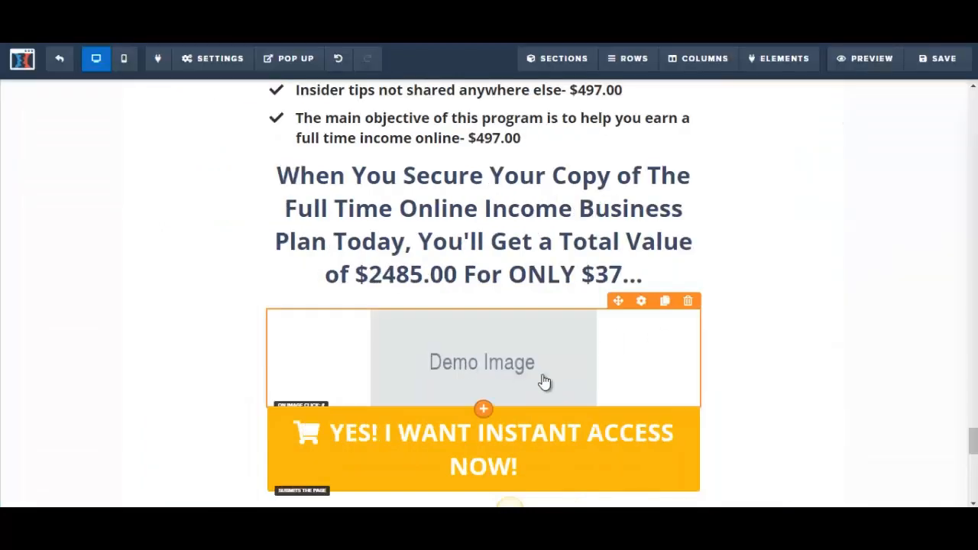
Add a button element beneath the demo image and check its action options
left_click(484, 411)
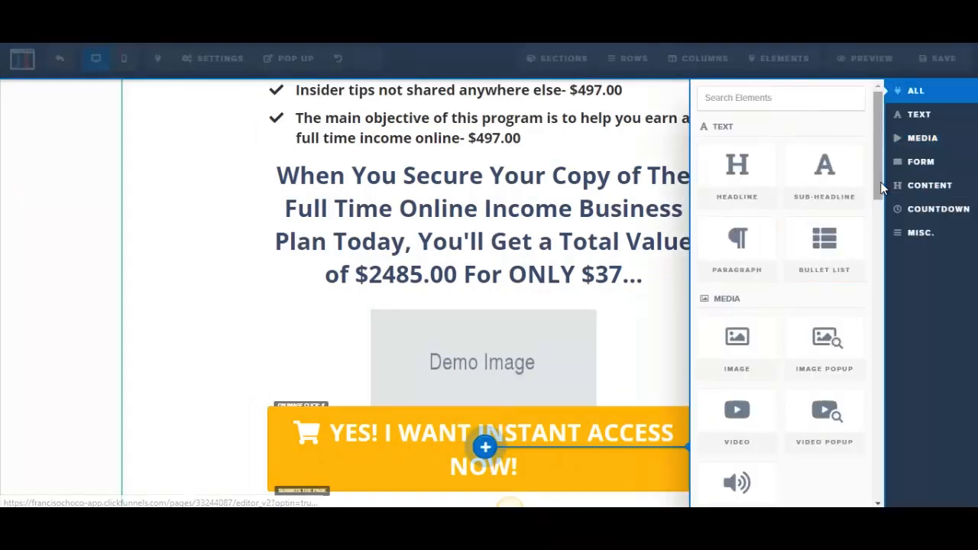
left_click_drag(879, 182, 881, 250)
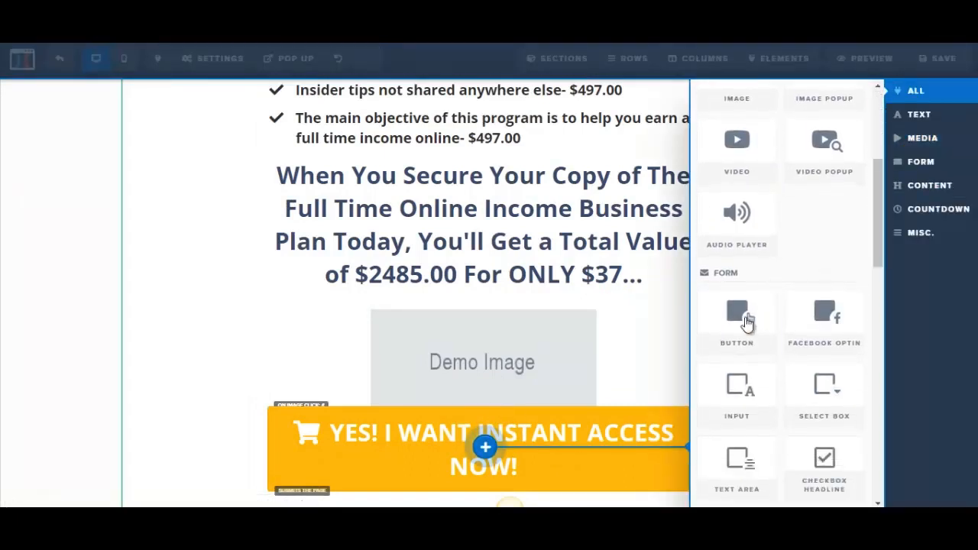
left_click(732, 337)
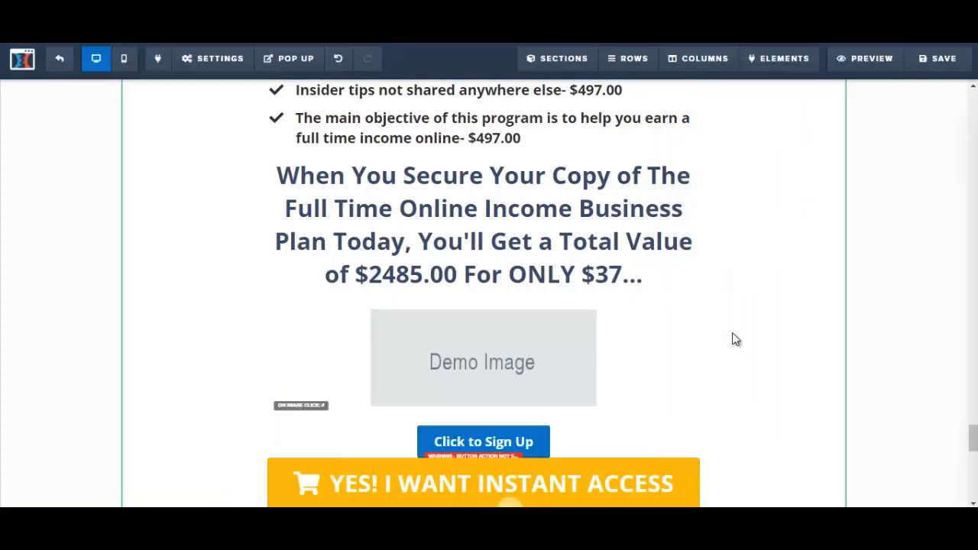
scroll(974, 445, "down", 3)
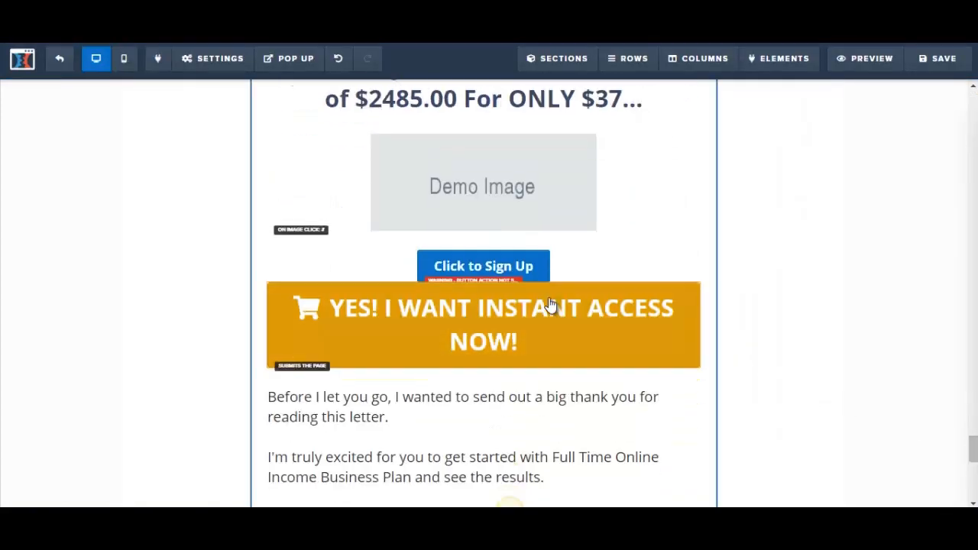
left_click(525, 263)
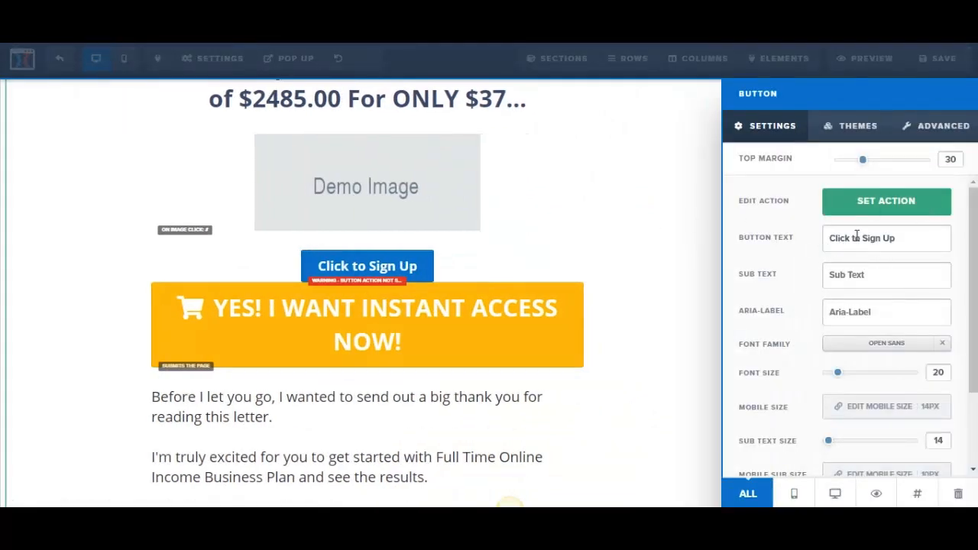
left_click(873, 214)
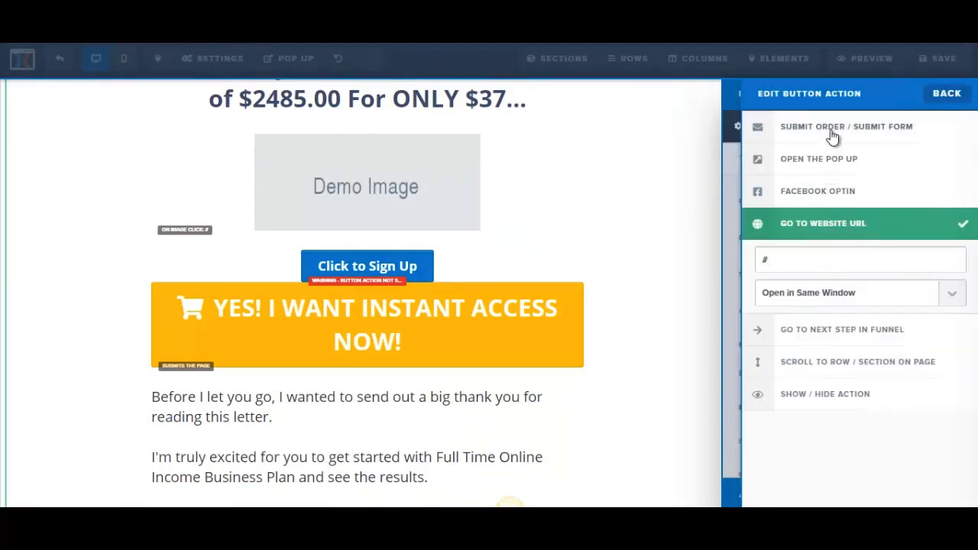
left_click(706, 363)
Inspect the action of the "Click Here To Get Instant Access >" button and the link in the "Click Here To Add This For Only $37!" line
left_click_drag(976, 456, 971, 476)
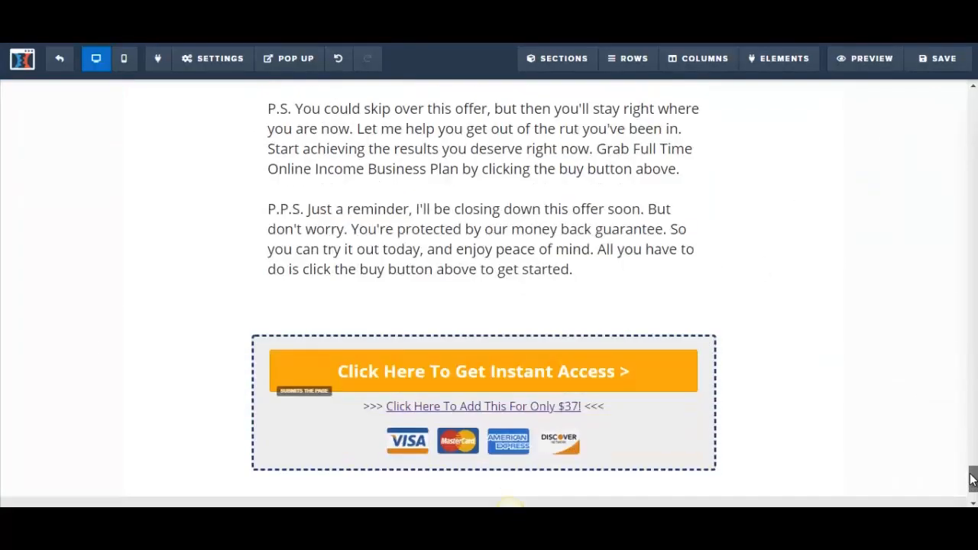
left_click(642, 382)
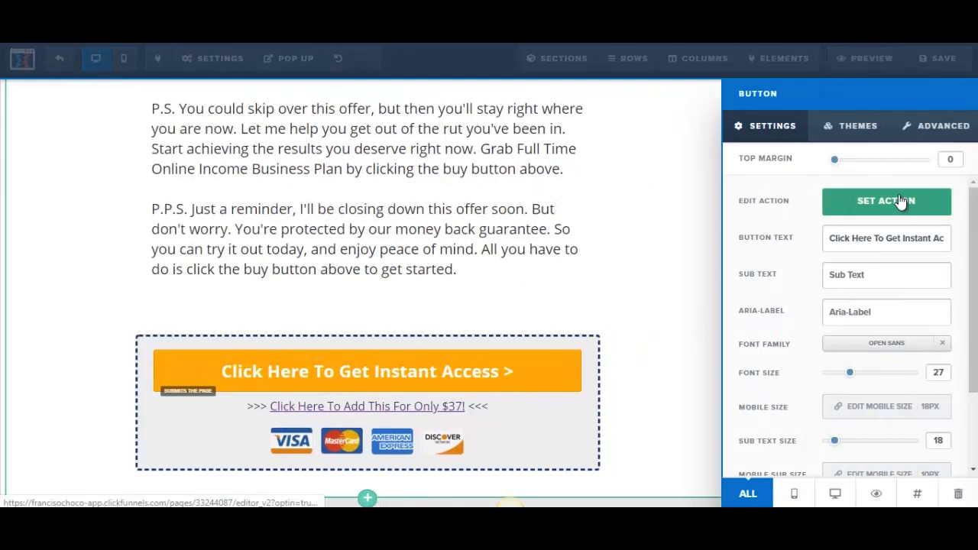
left_click(903, 201)
left_click(489, 248)
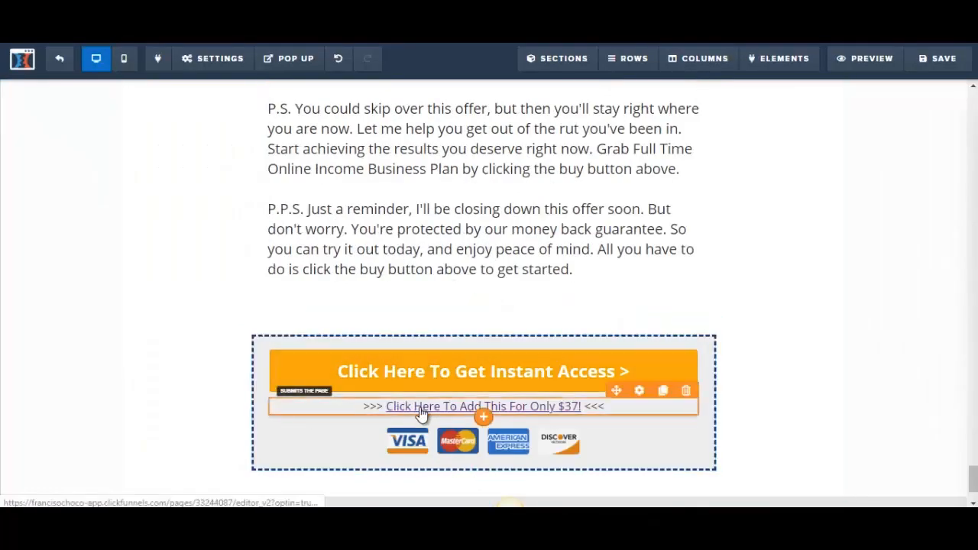
left_click(540, 415)
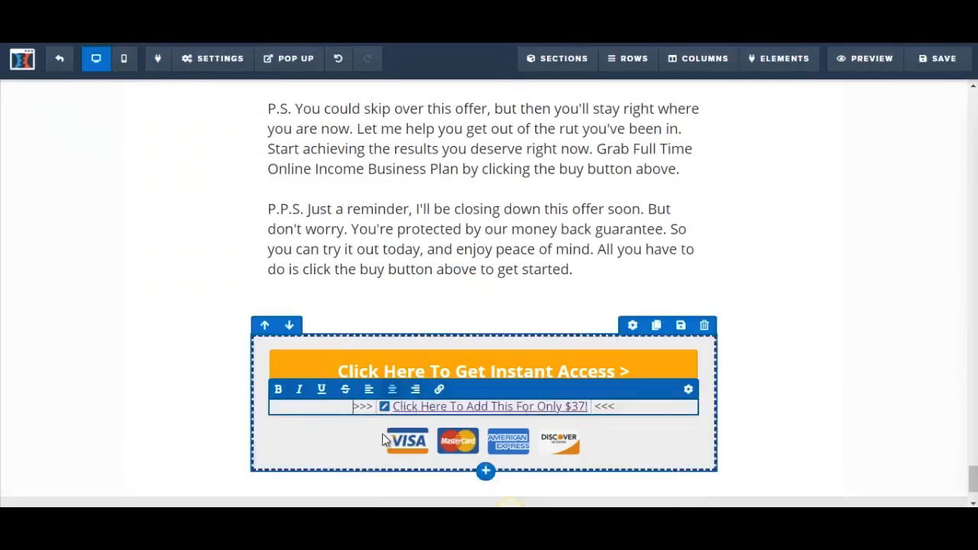
left_click(386, 410)
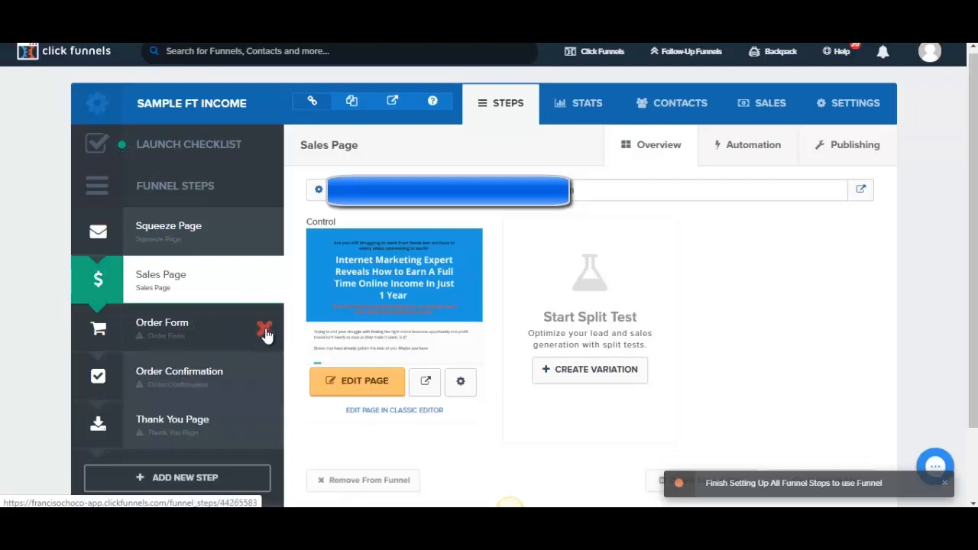
Browse the funnel's Order Form step templates and preview the "TWO STEP TRIP WIRE - 2 - Order" template
left_click(181, 330)
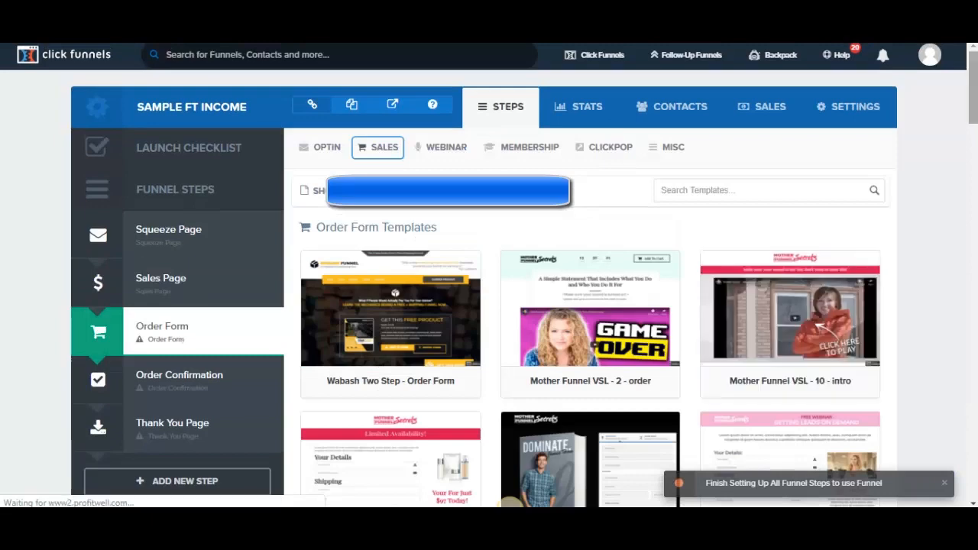
scroll(490, 306, "down", 3)
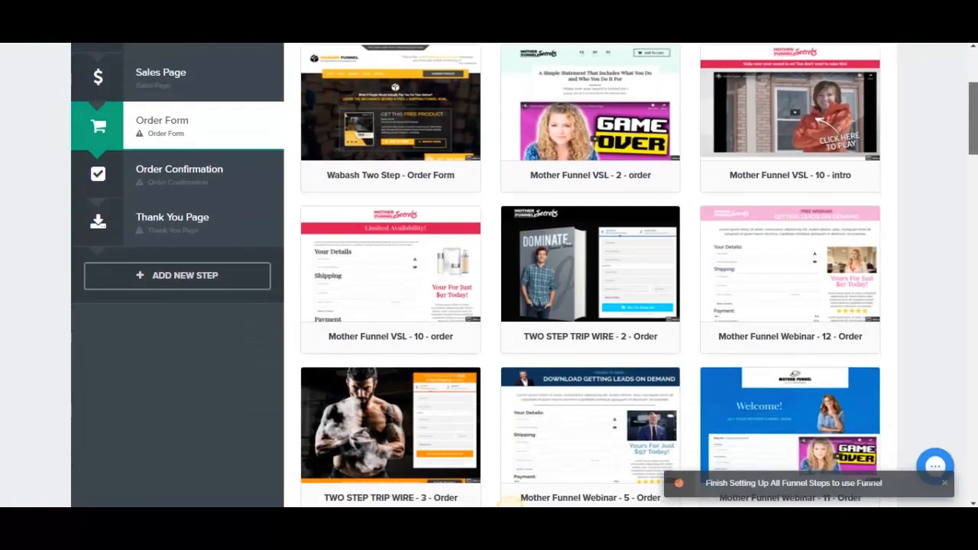
scroll(589, 230, "up", 1)
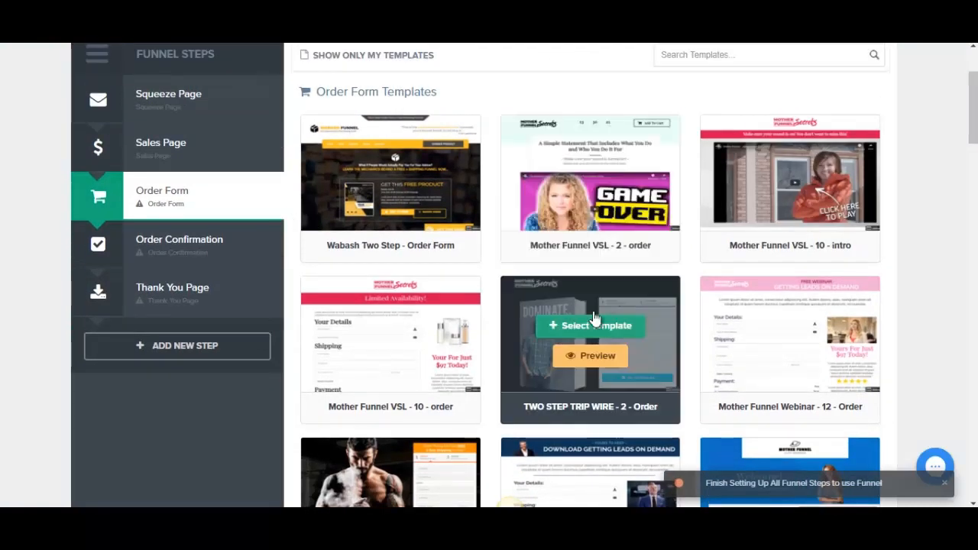
left_click(598, 359)
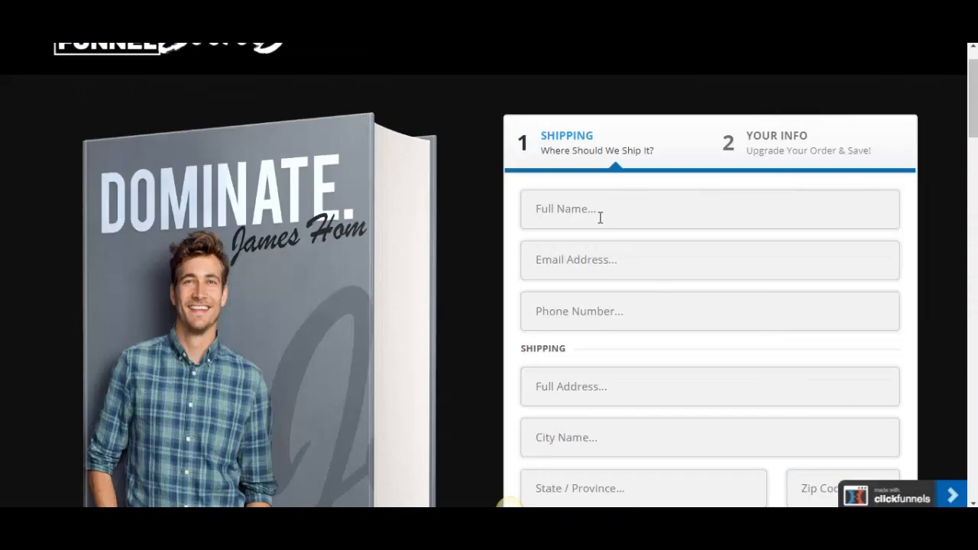
scroll(602, 229, "down", 10)
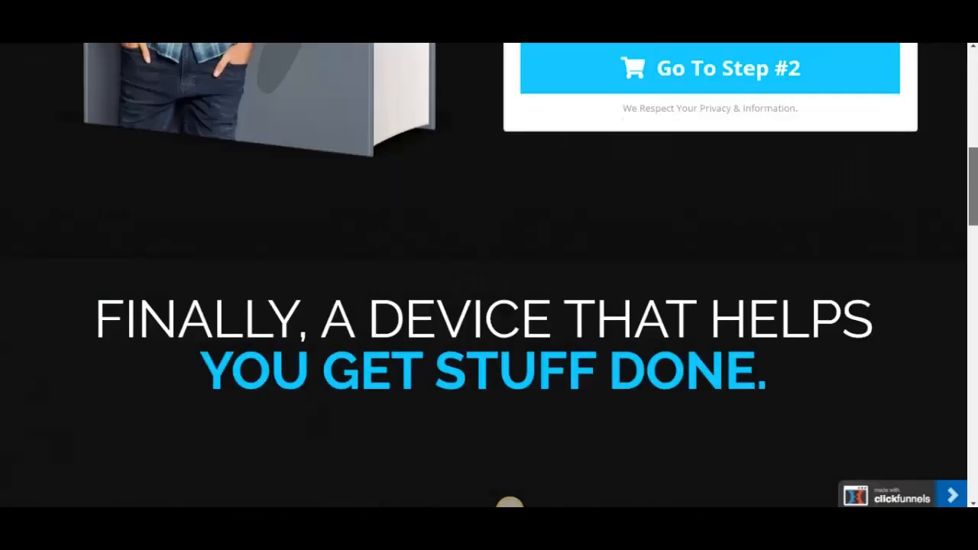
Browse the funnel's Order Confirmation step templates and preview the "Mother Funnel PLF FUNNEL - 13" template
left_click_drag(976, 196, 973, 53)
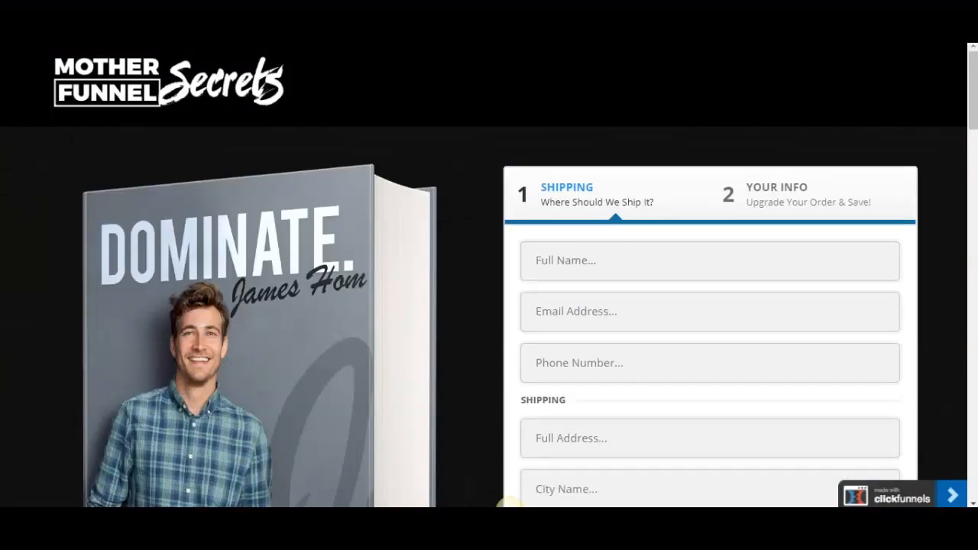
key("ctrl+w")
scroll(306, 282, "up", 2)
left_click(184, 384)
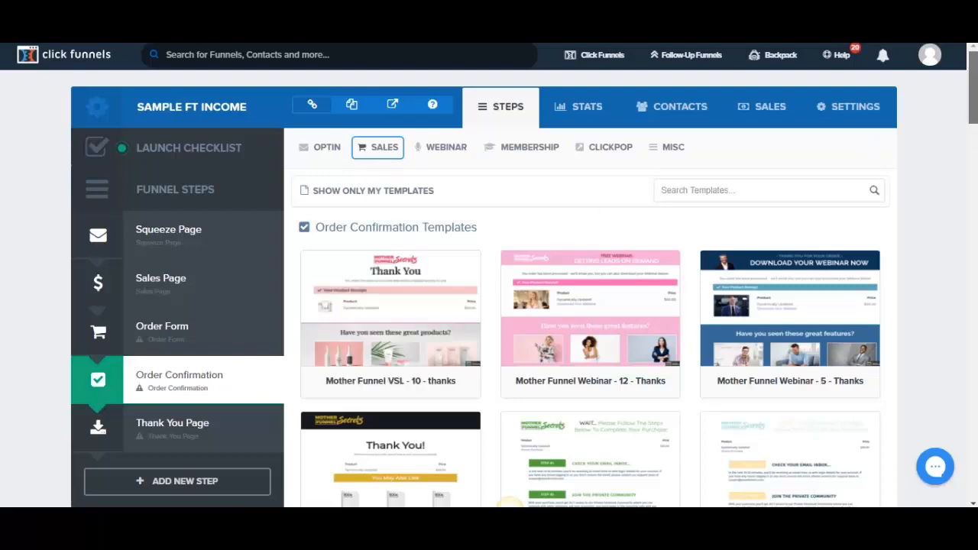
scroll(599, 281, "down", 3)
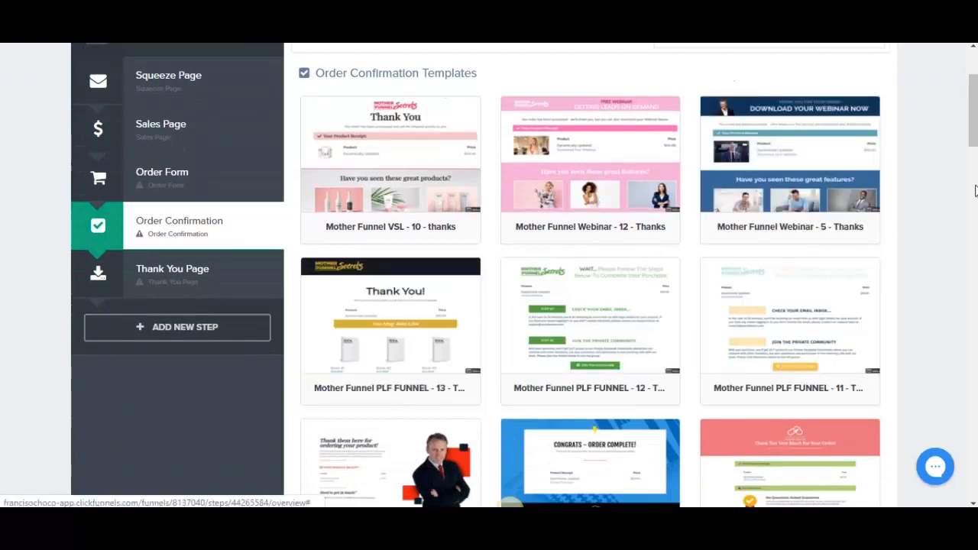
scroll(976, 189, "down", 1)
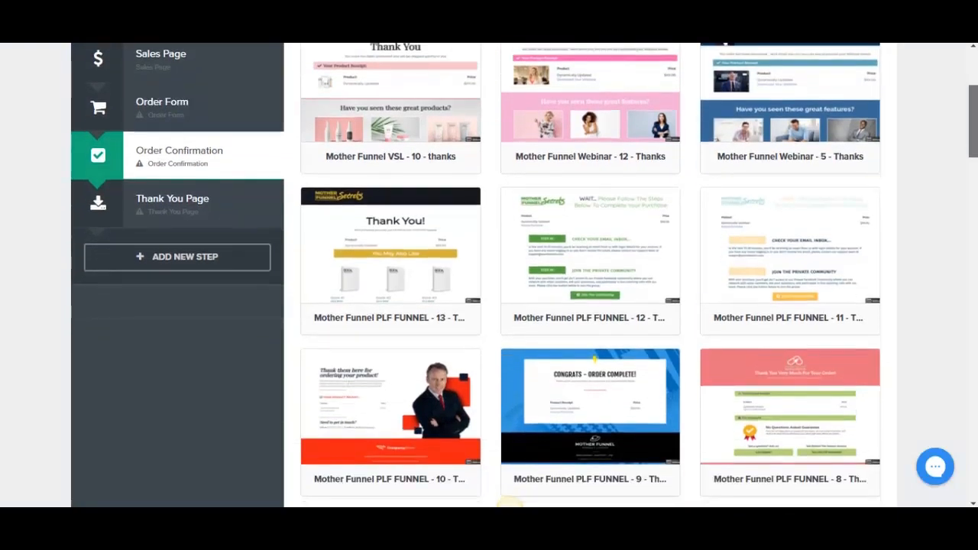
left_click(385, 267)
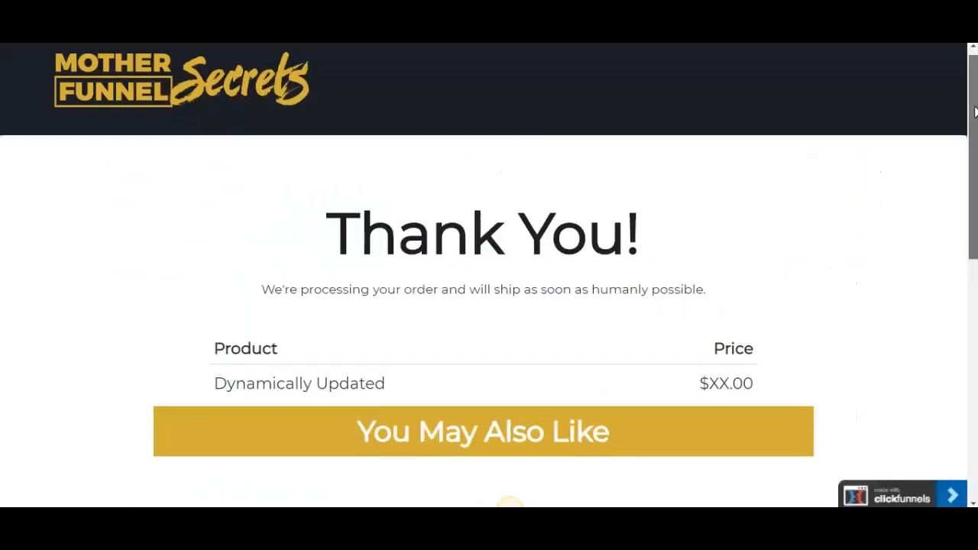
scroll(552, 194, "down", 1)
scroll(913, 257, "down", 3)
scroll(605, 185, "up", 3)
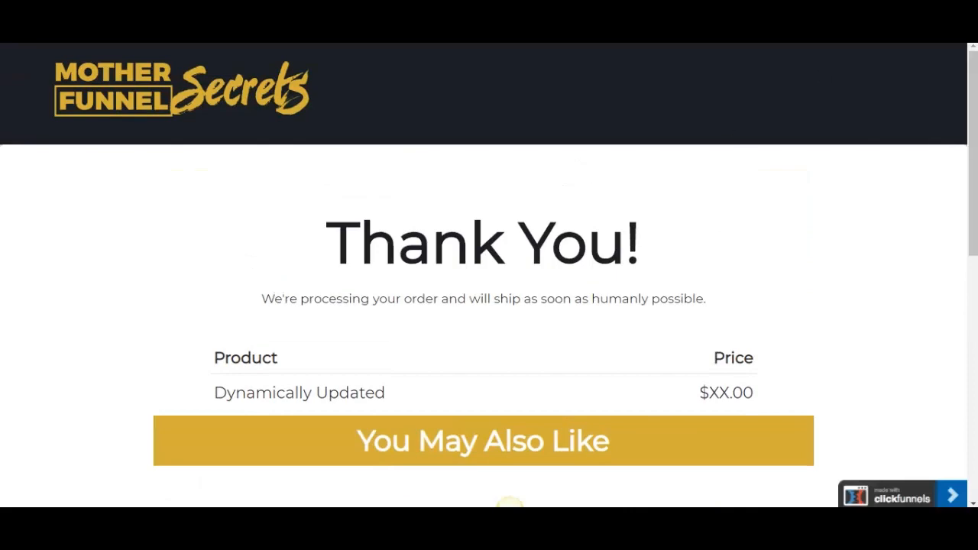
key("ctrl+w")
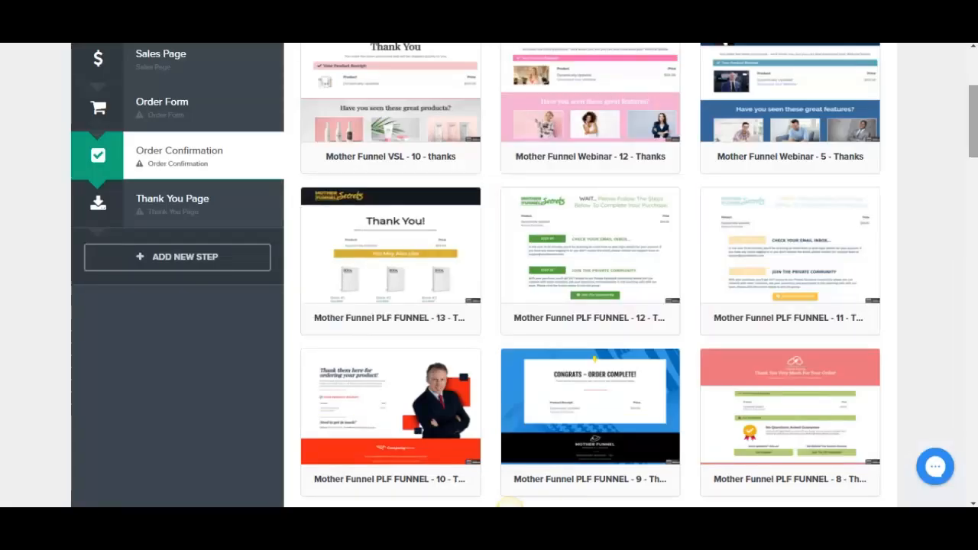
Create a new funnel step named "demo" with Show In Funnel set to Yes
left_click_drag(973, 126, 973, 104)
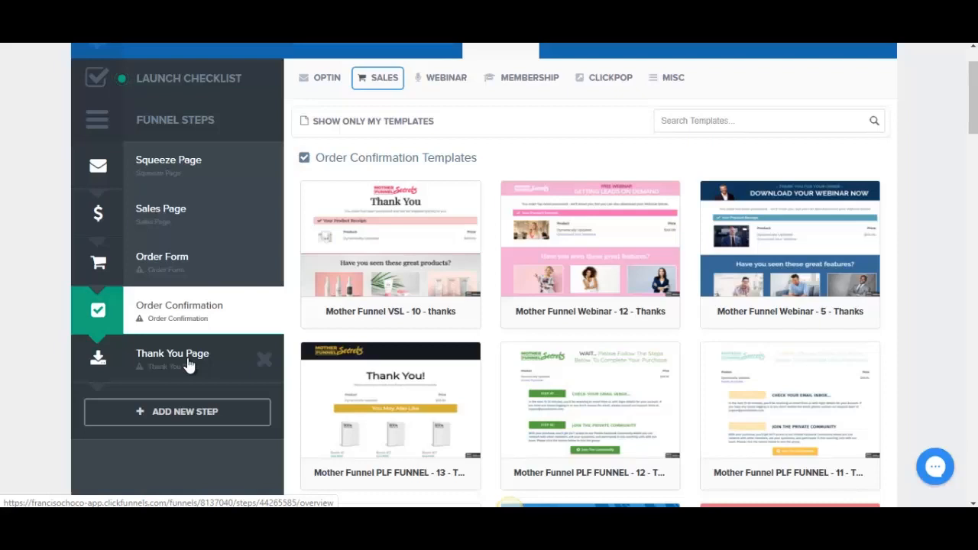
left_click(175, 418)
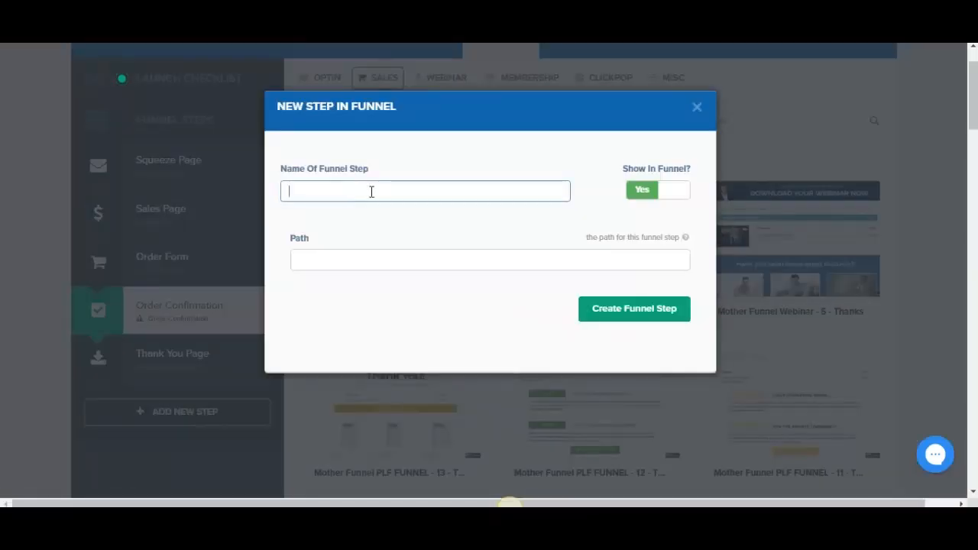
left_click(666, 200)
left_click(648, 197)
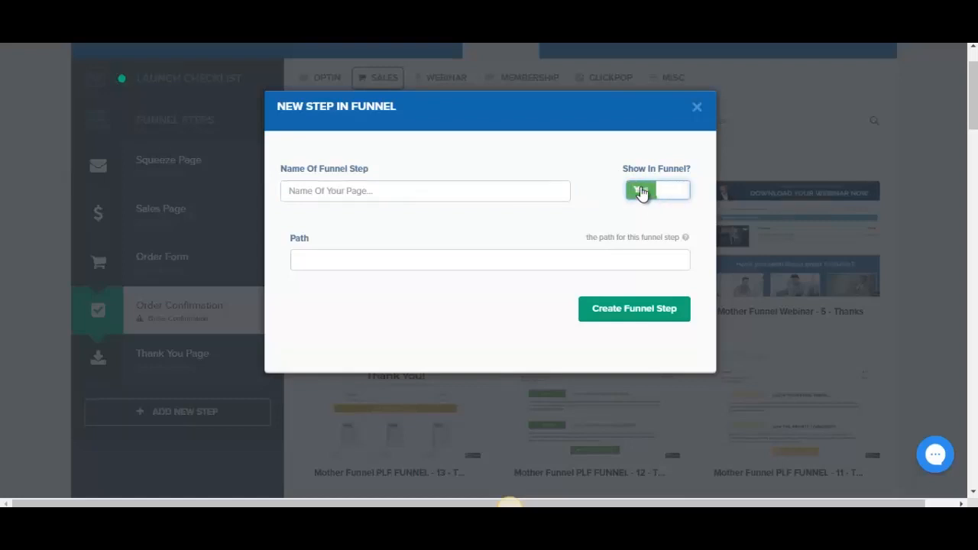
left_click(400, 192)
type("demo")
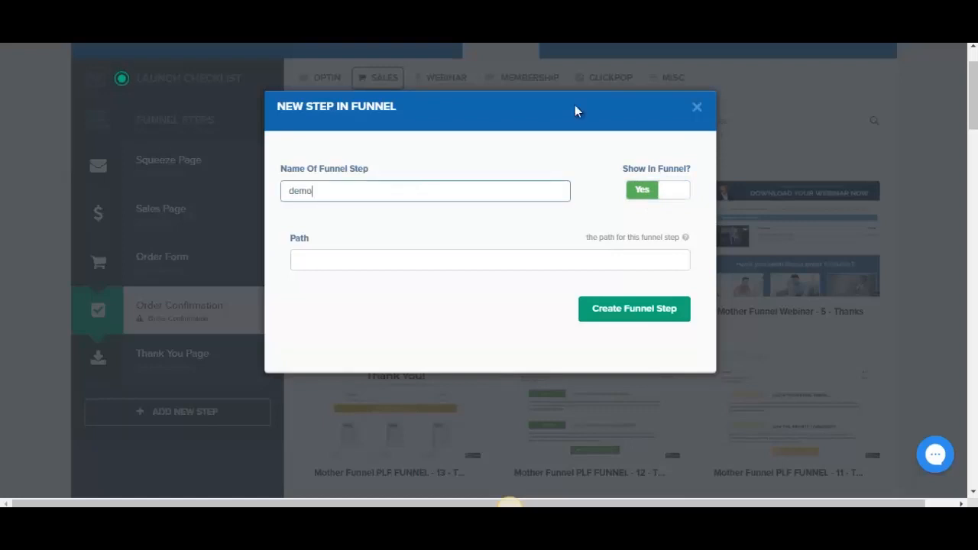
left_click(634, 315)
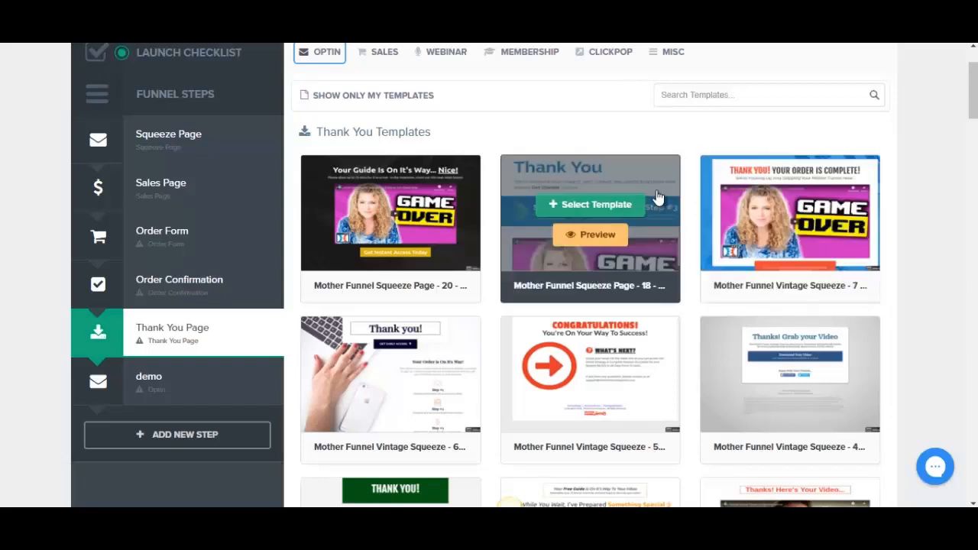
Browse the Thank You Page step's templates and preview "Mother Funnel Vintage Squeeze - 5"
mouse_move(332, 61)
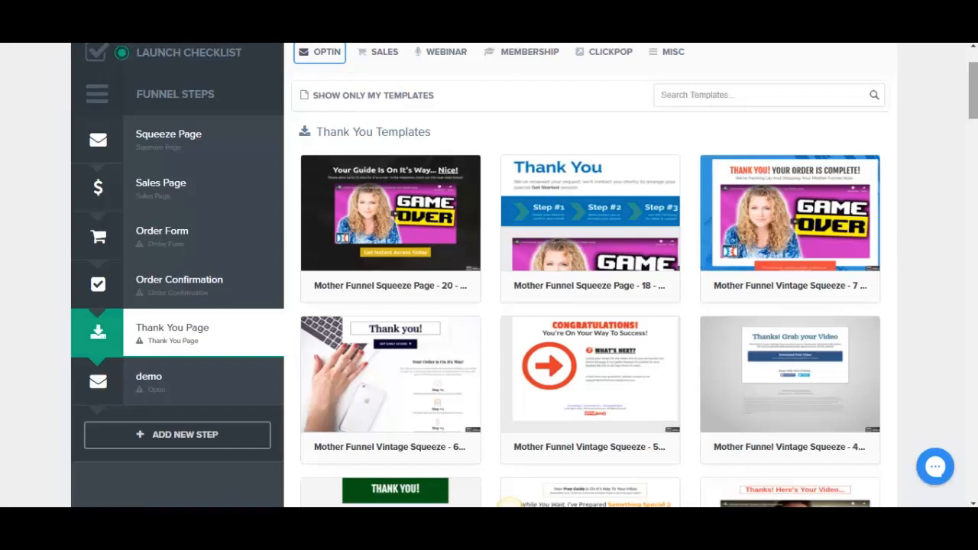
left_click_drag(976, 115, 975, 131)
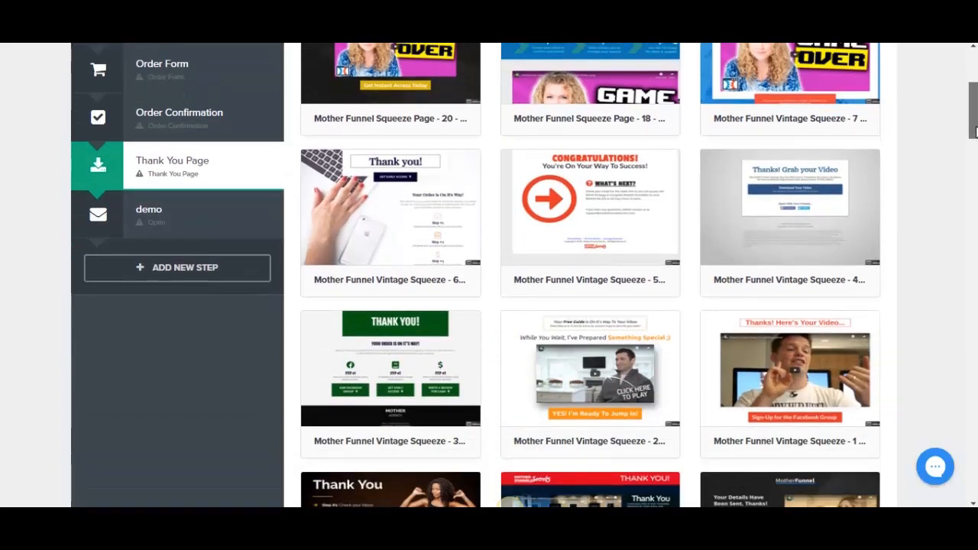
mouse_move(975, 132)
left_mouse_down()
mouse_move(973, 181)
mouse_move(973, 127)
left_mouse_up()
mouse_move(555, 270)
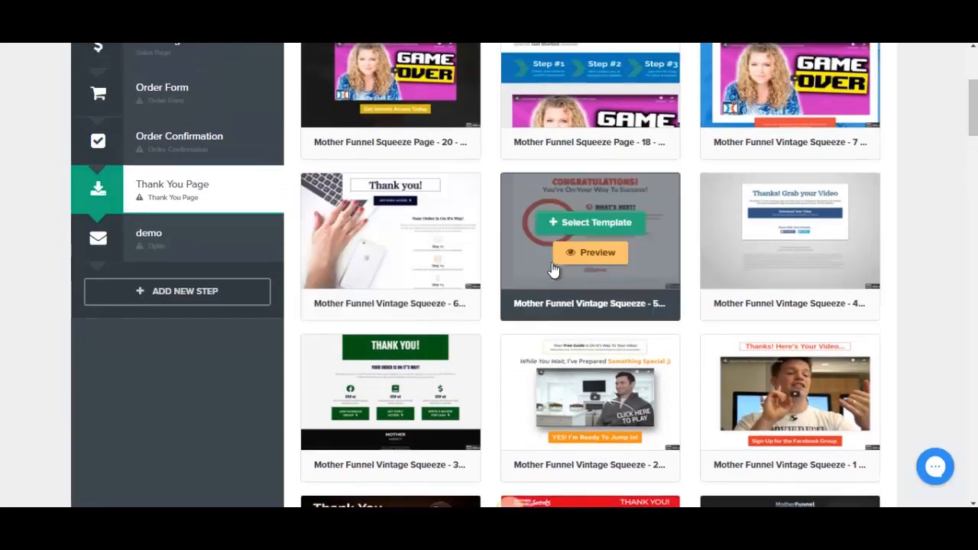
left_click(569, 255)
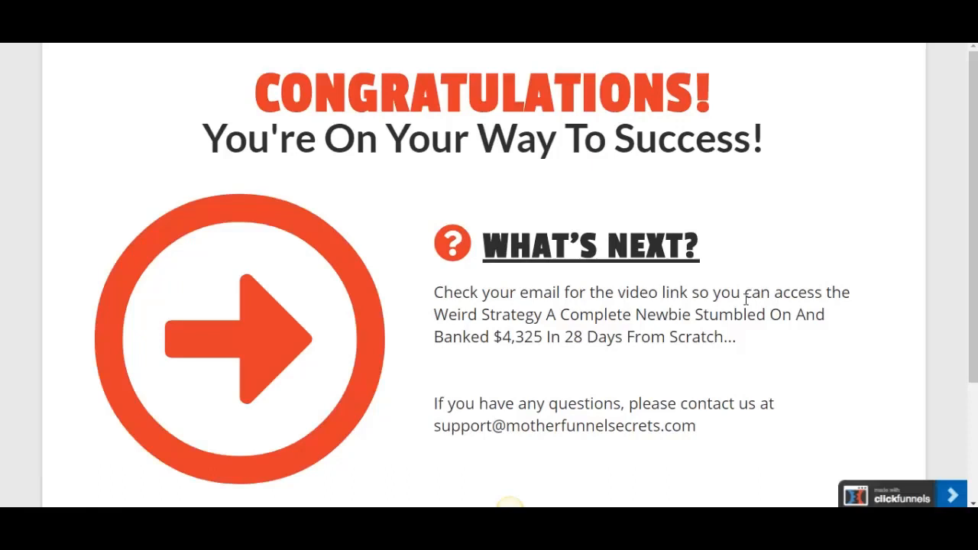
mouse_move(974, 236)
left_mouse_down()
mouse_move(975, 278)
mouse_move(974, 236)
left_mouse_up()
left_click(509, 508)
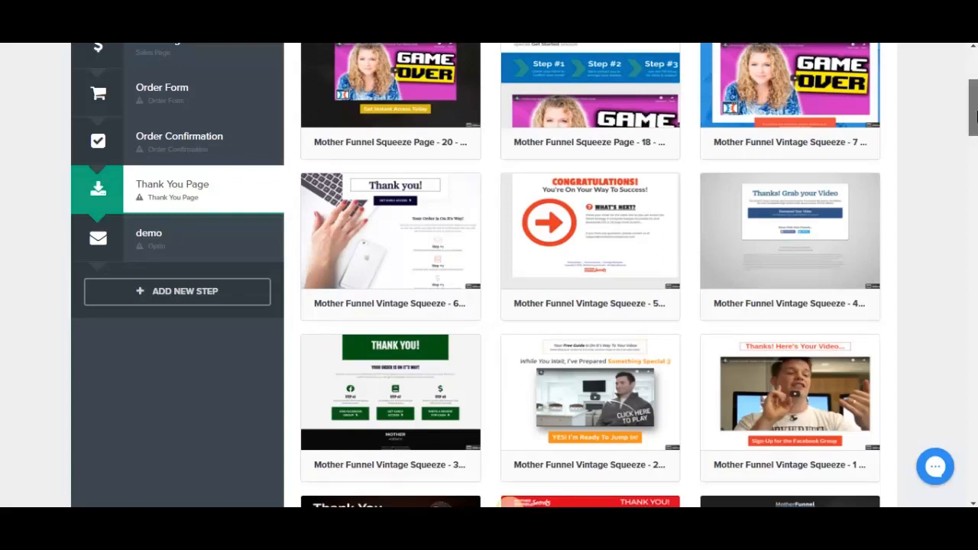
Preview the "Mother Funnel Squeeze Page - 14" thank you template
left_click_drag(975, 113, 972, 202)
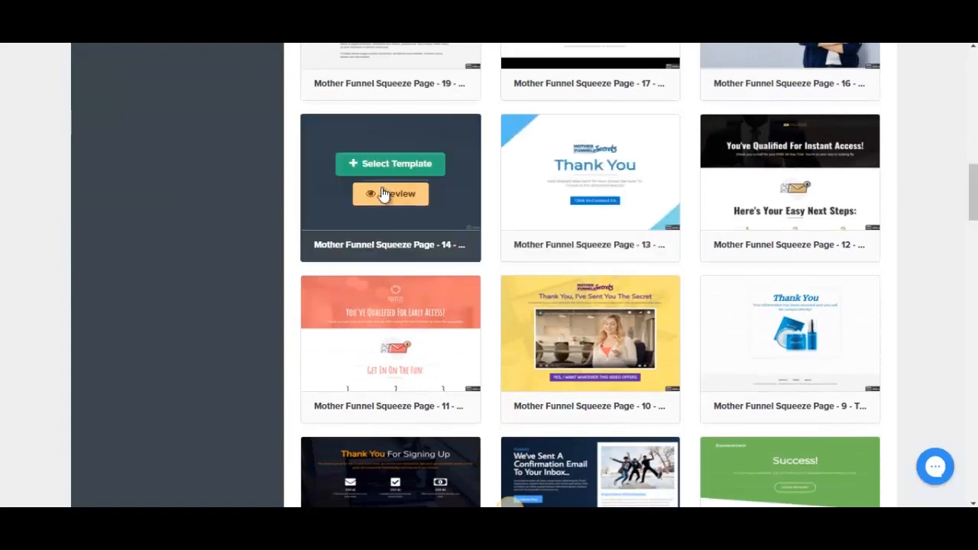
left_click(384, 194)
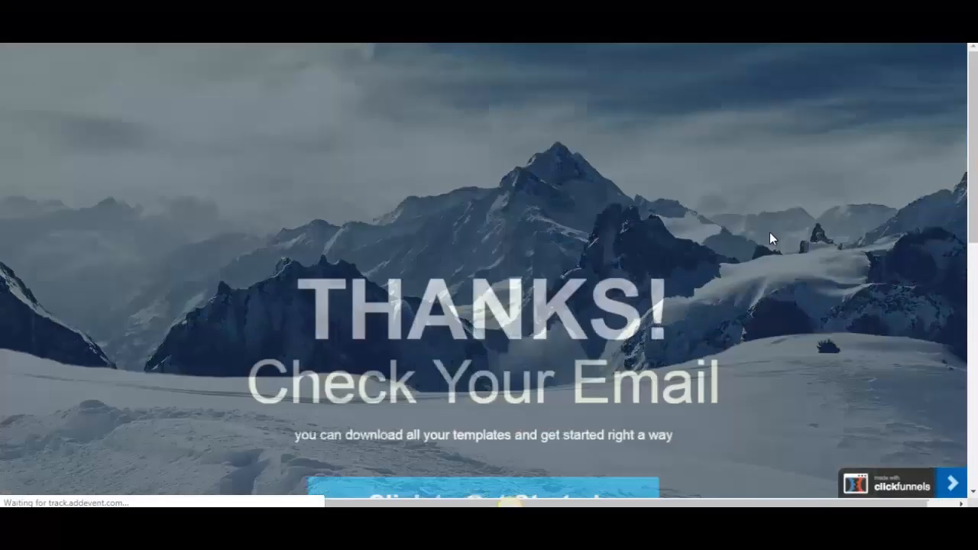
scroll(511, 501, "down", 3)
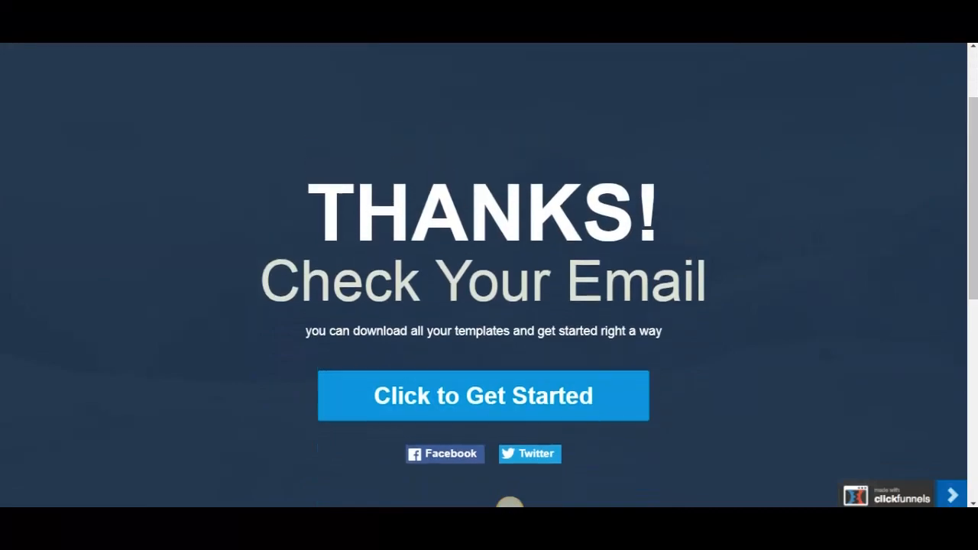
key("ctrl+w")
left_click_drag(976, 202, 977, 119)
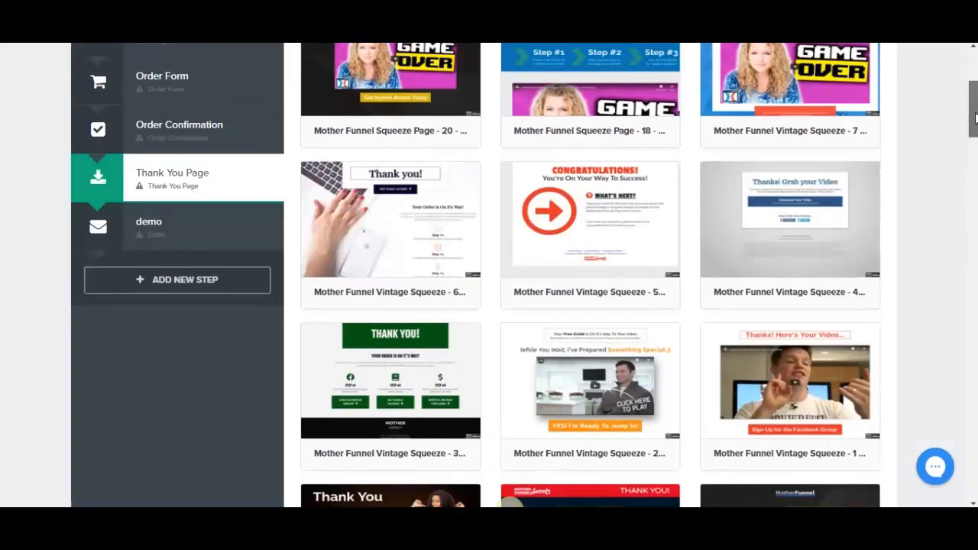
Preview the "Arrow Thank You Page" template and look through its three steps
left_click_drag(976, 118, 976, 436)
mouse_move(806, 273)
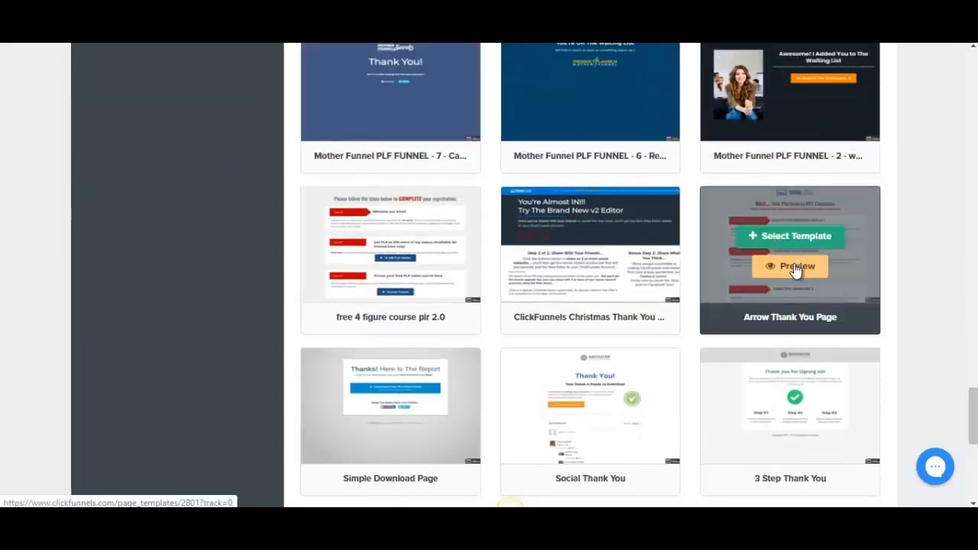
left_click(784, 273)
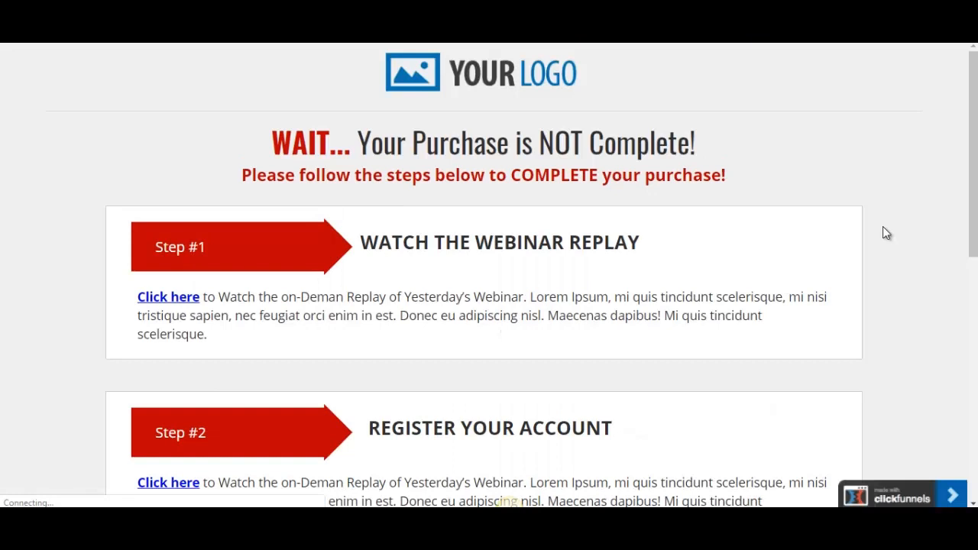
left_click_drag(975, 190, 976, 210)
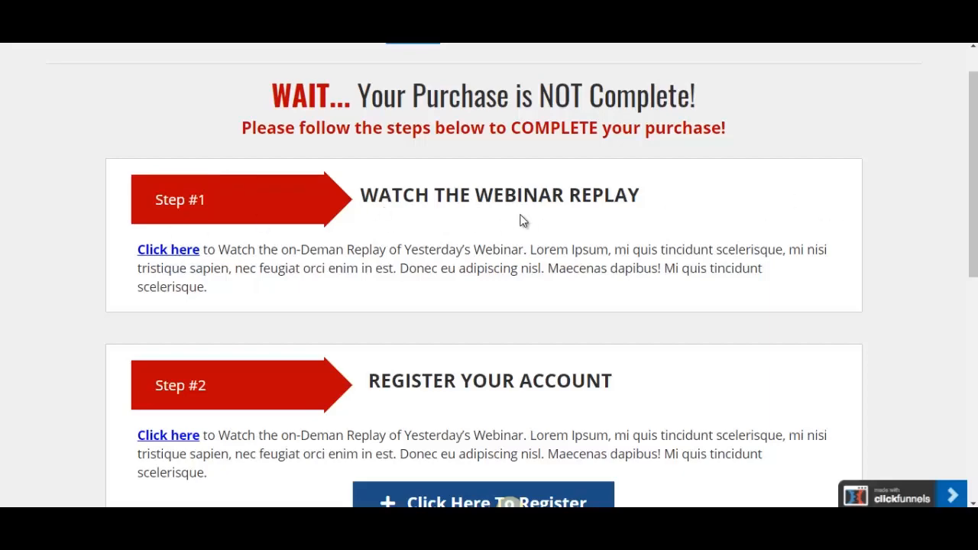
scroll(973, 183, "down", 1)
scroll(601, 255, "down", 4)
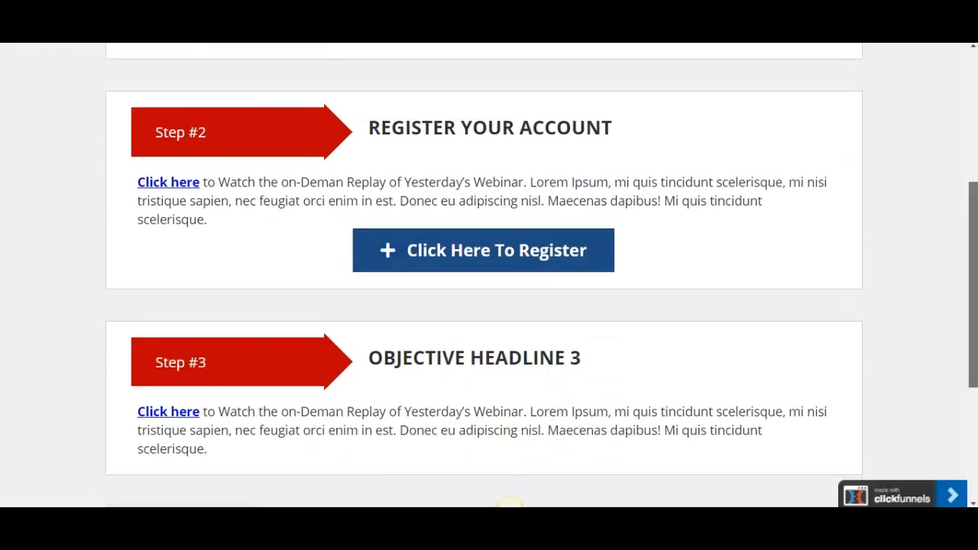
left_click_drag(973, 285, 973, 193)
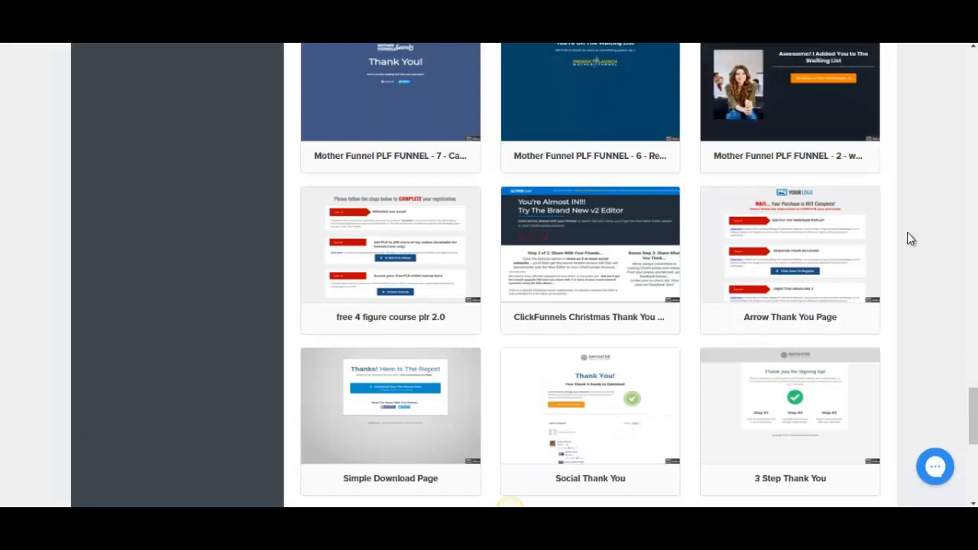
Apply the "Arrow Thank You Page" template to the Thank You Page step and open the page for editing
mouse_move(797, 262)
left_click(796, 236)
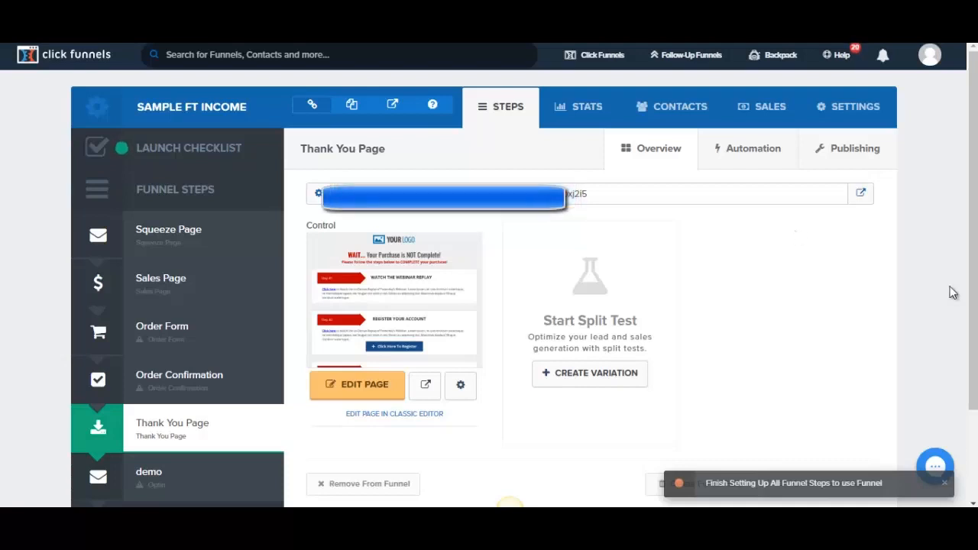
right_click(346, 399)
left_click(408, 259)
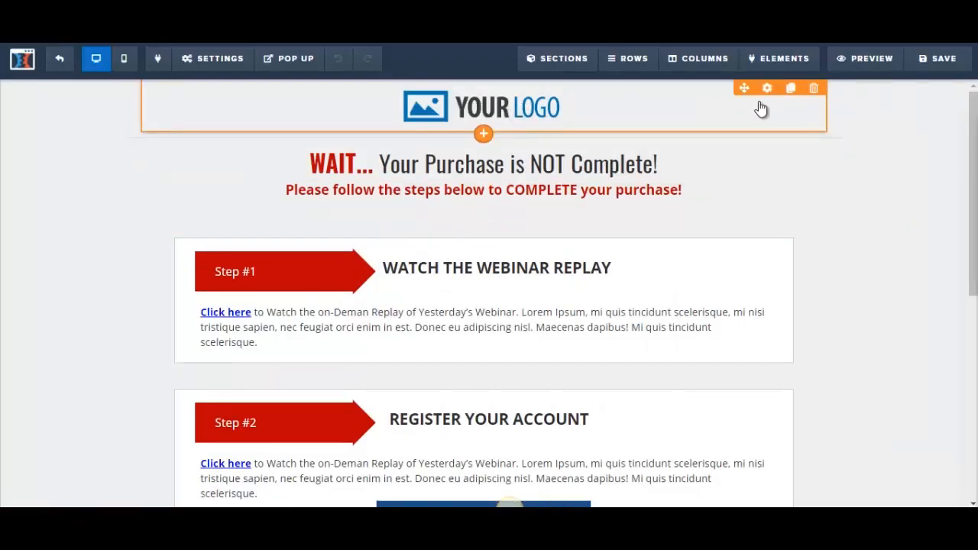
Delete the "YOUR LOGO" element above the thank you page's headline
left_click(734, 111)
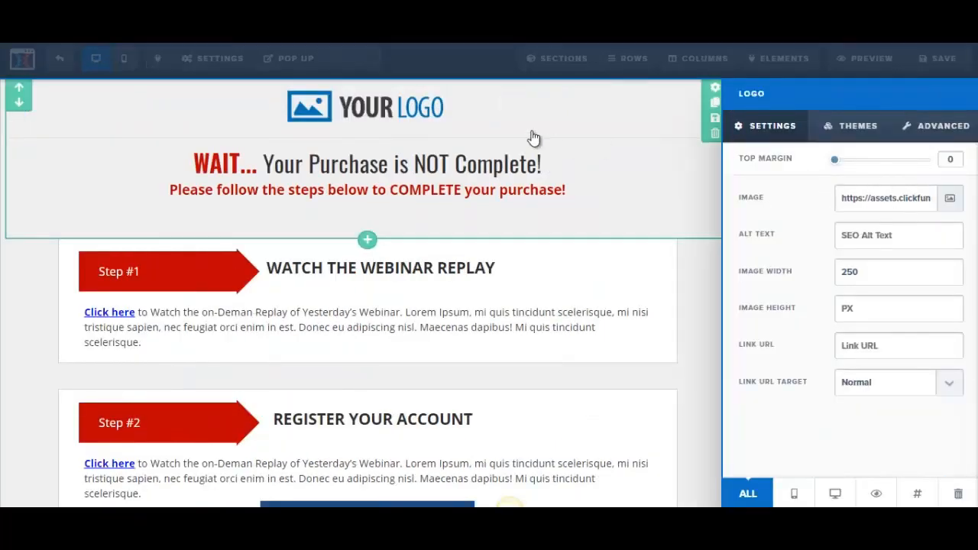
left_click(426, 115)
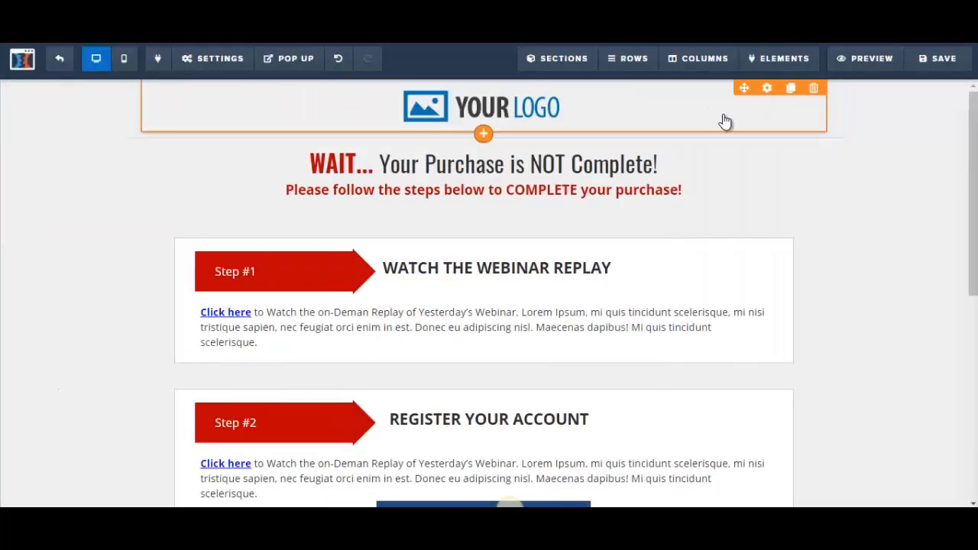
left_click(814, 88)
left_click(557, 109)
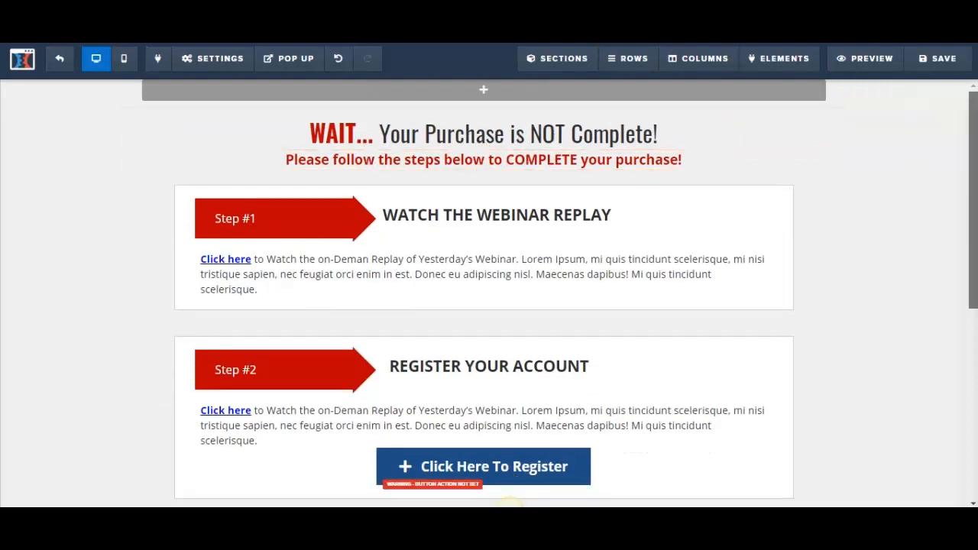
Replace the Step #1 headline "WATCH THE WEBINAR REPLAY" with "Check your email"
left_click_drag(974, 170, 974, 187)
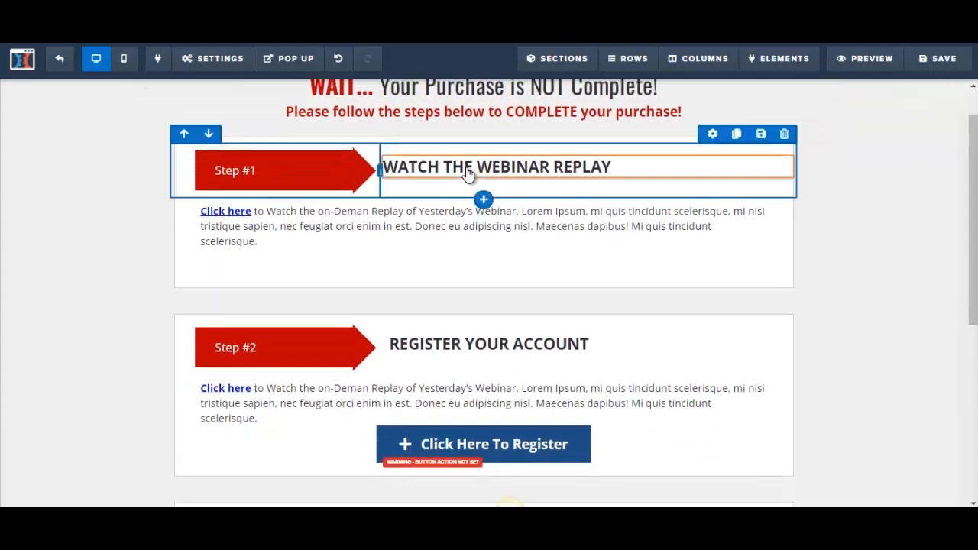
left_click(388, 165)
left_click_drag(384, 167, 644, 173)
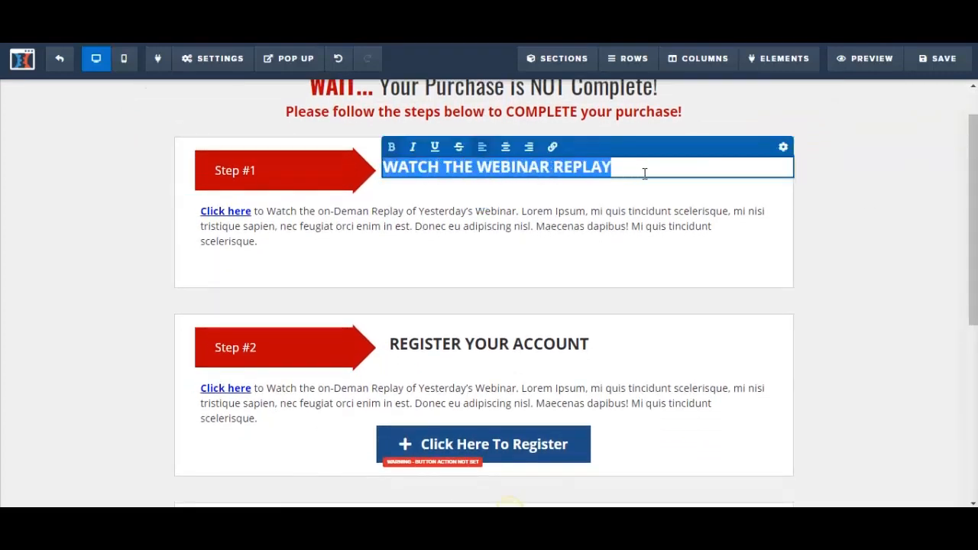
type("Check your ")
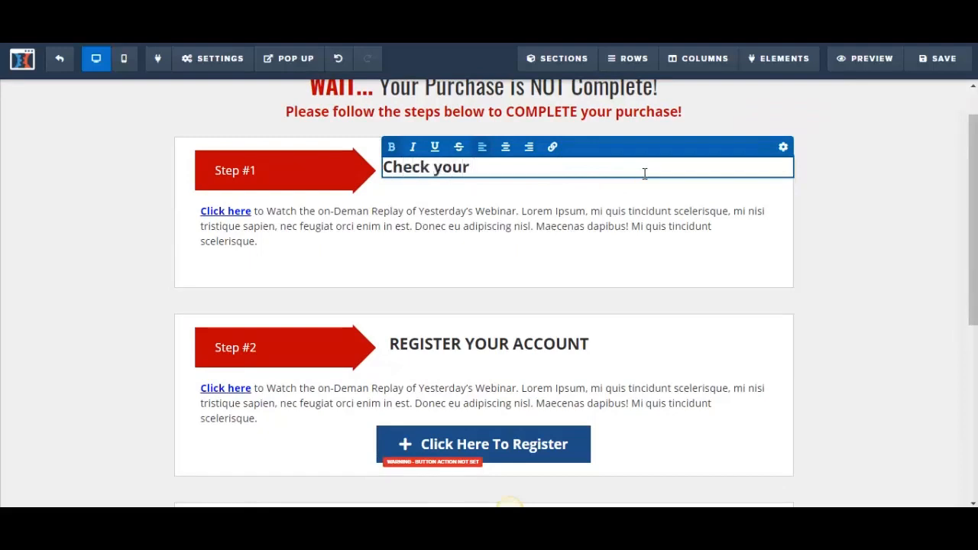
type("emails")
Replace the Step #1 placeholder paragraph, including its link, with "Please check your inbox folder and your spam folder."
left_click(303, 236)
left_click(334, 226)
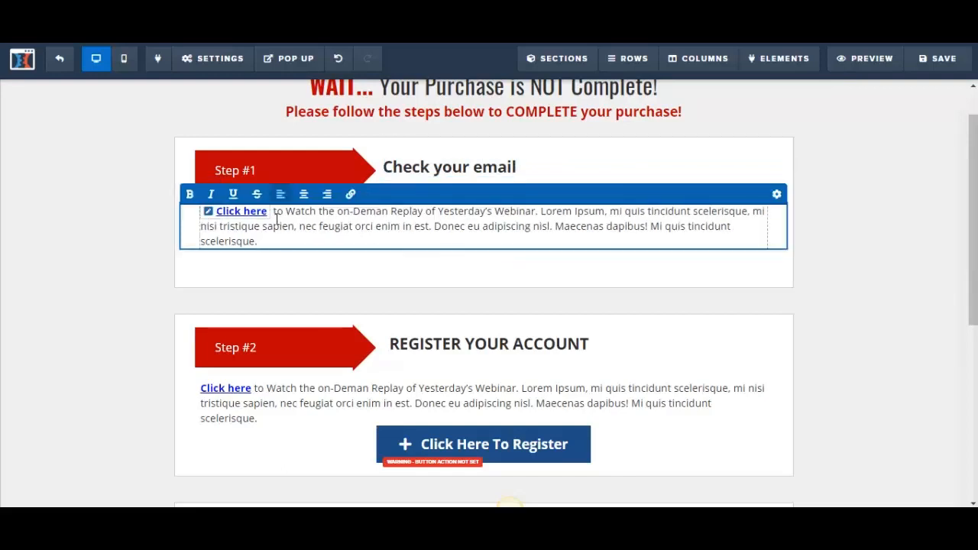
left_click_drag(253, 218, 201, 213)
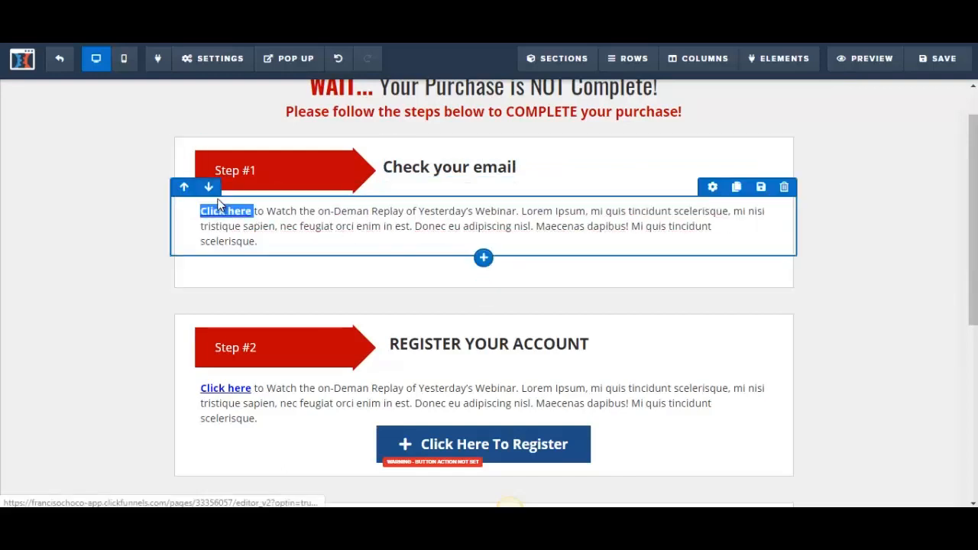
left_click(267, 219)
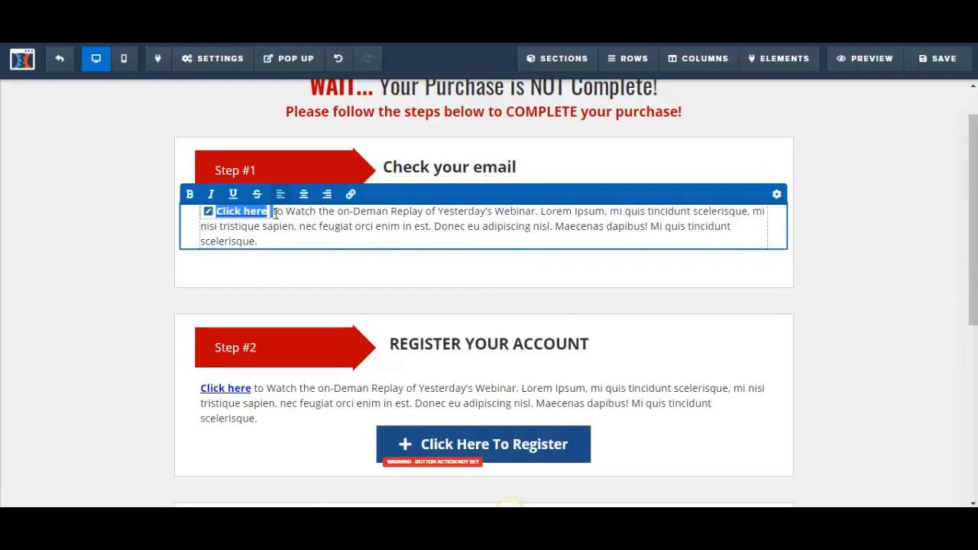
key("BackSpace")
left_click_drag(200, 214, 730, 242)
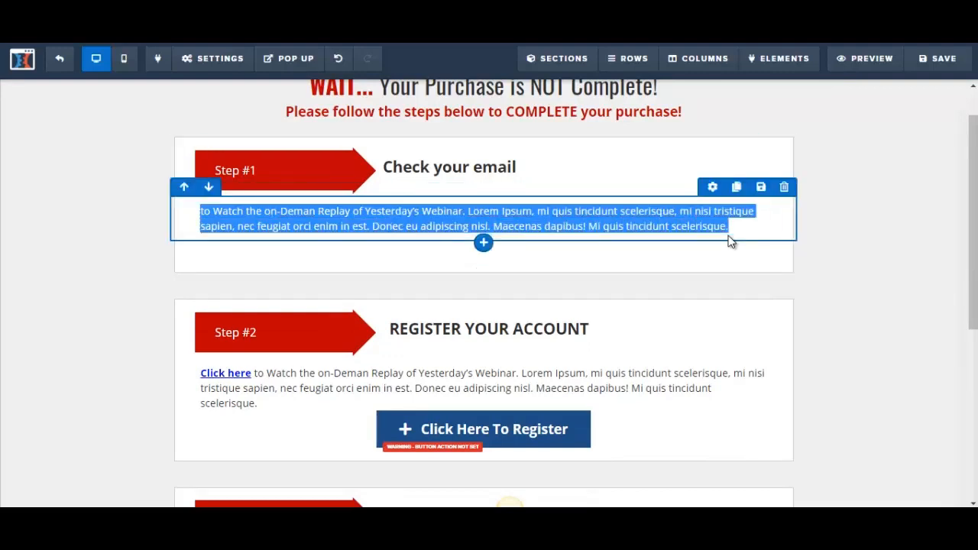
type("Pl")
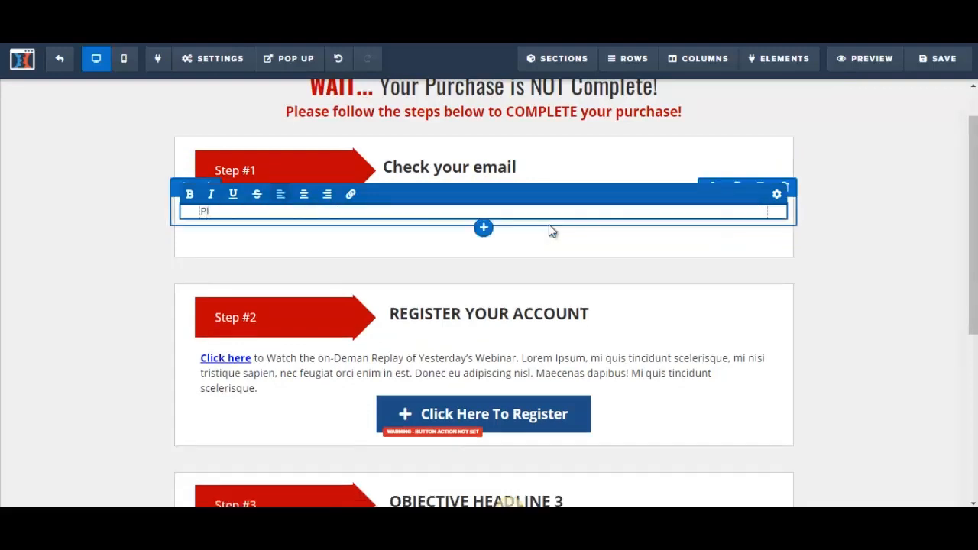
type("ease check your inbox folde")
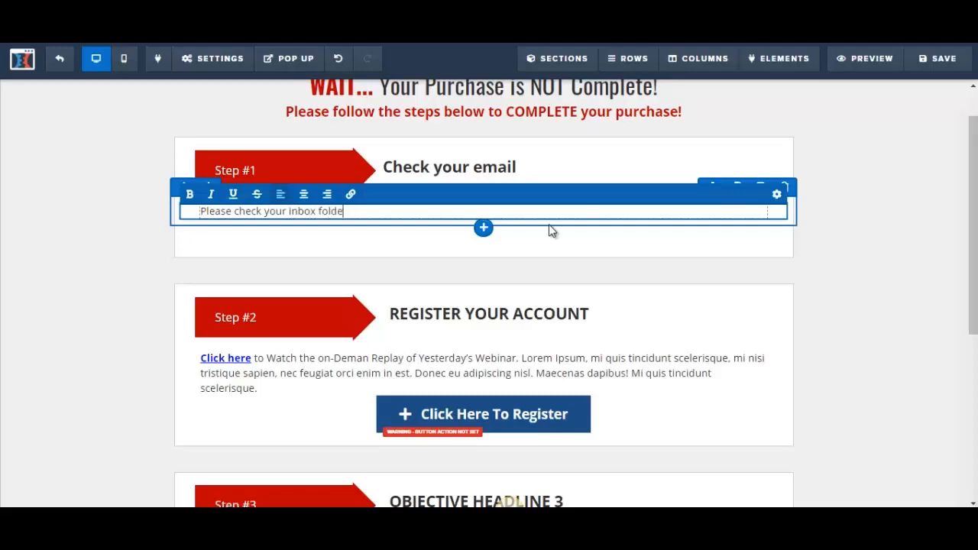
type("r and your spam ")
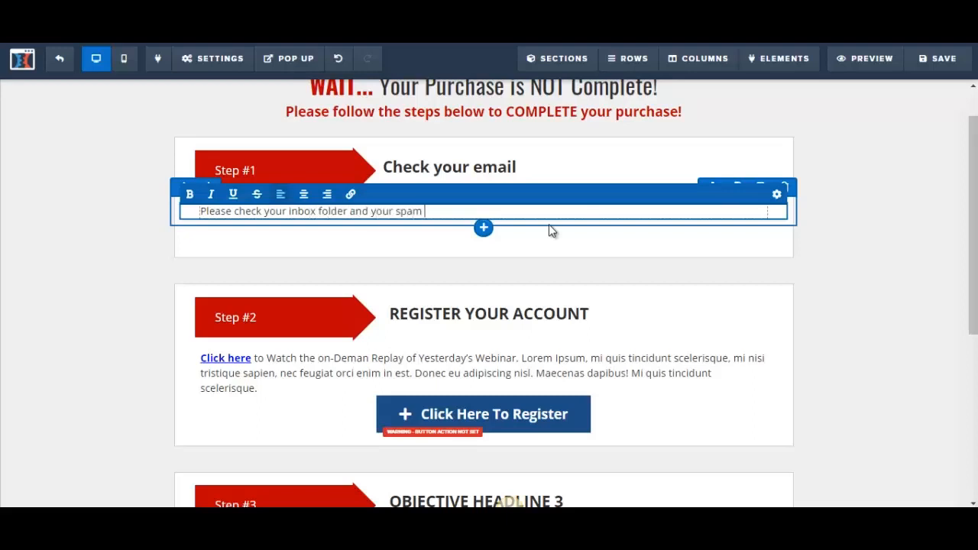
type("folder.  Click on the ")
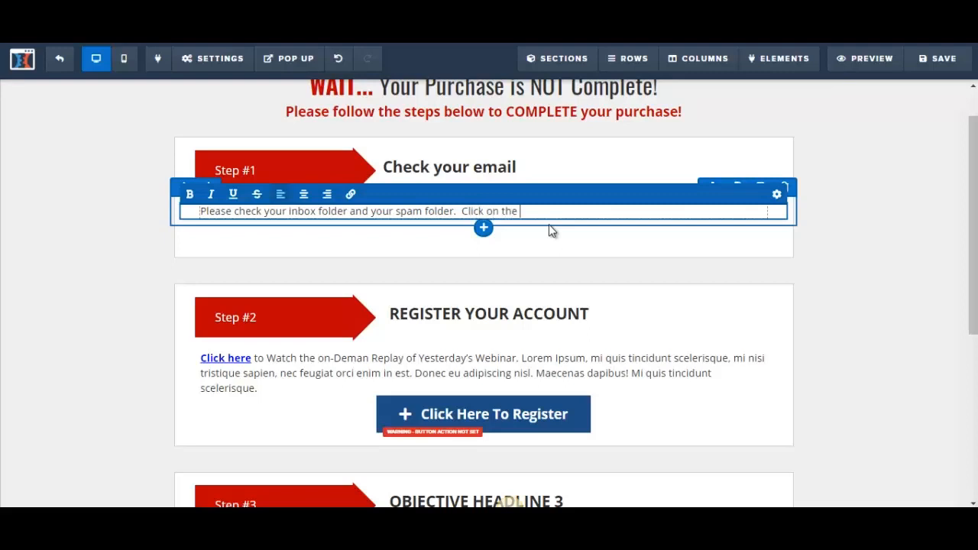
type("confirm button to ensure that you recie")
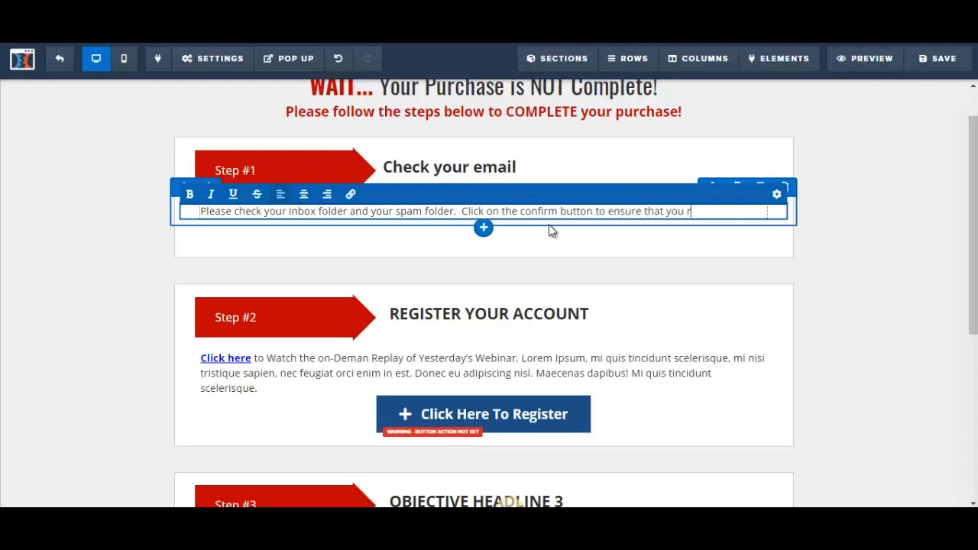
Add the sentence "Click on the confirm button to ensure that you receive future updates." to the Step #1 paragraph
key("BackSpace")
key("BackSpace")
type("eive future updates.")
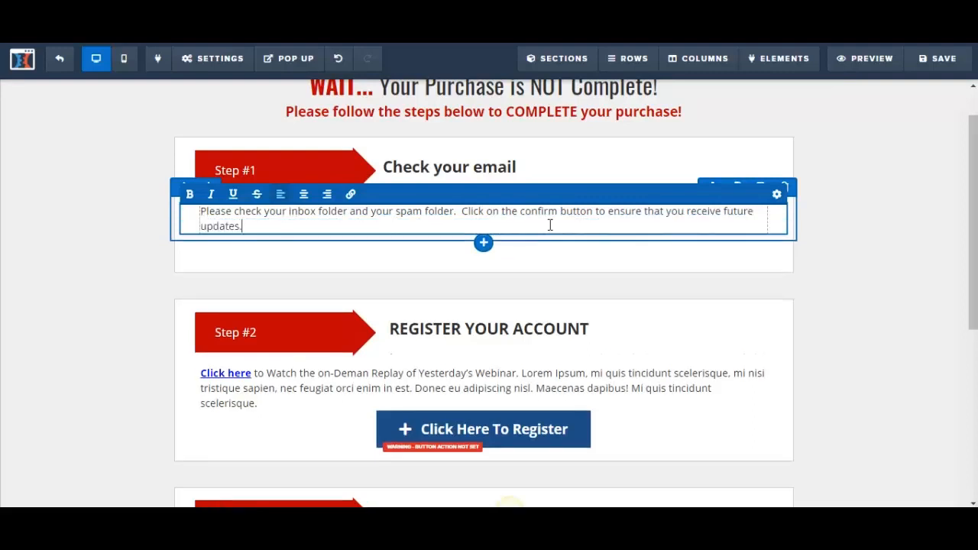
key("super+c")
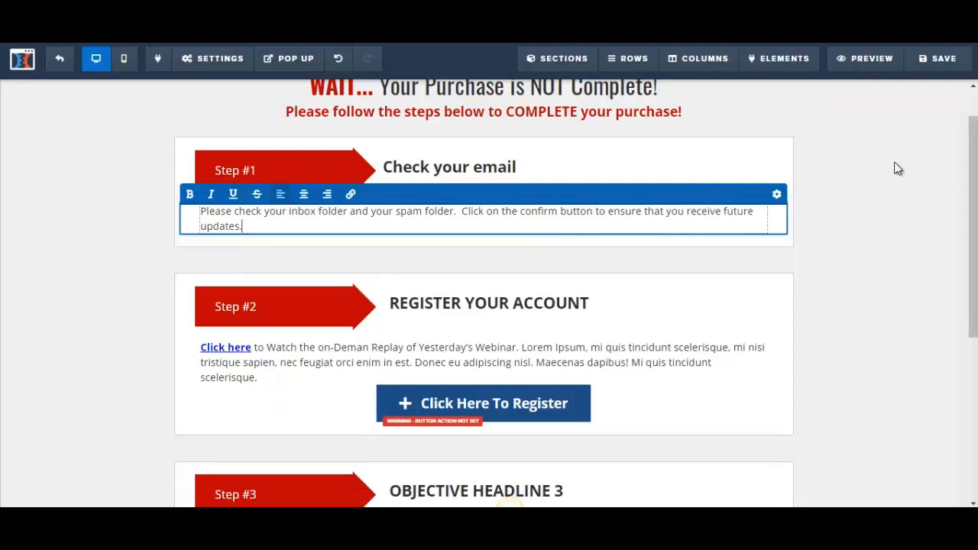
Replace the Step #2 headline "REGISTER YOUR ACCOUNT" with "Download your product."
left_click_drag(974, 219, 975, 250)
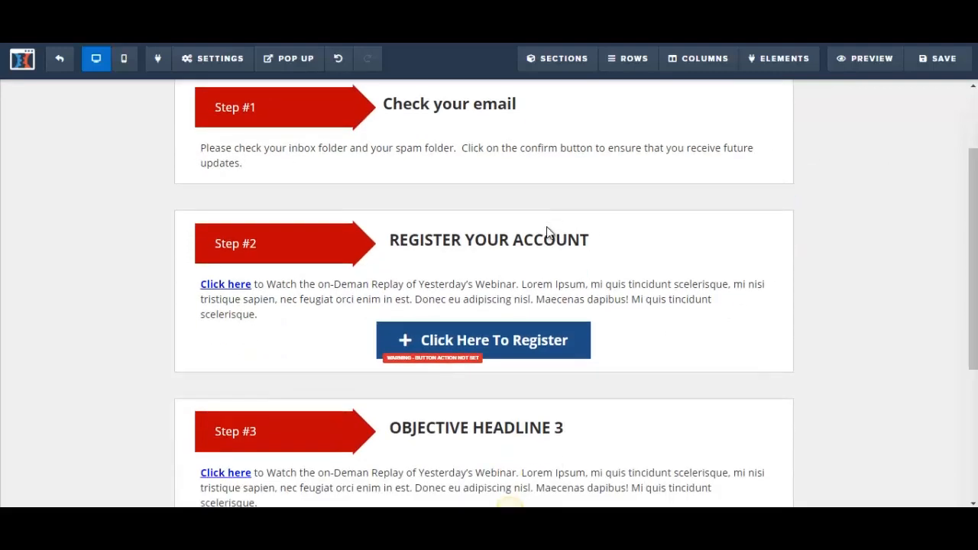
left_click(393, 243)
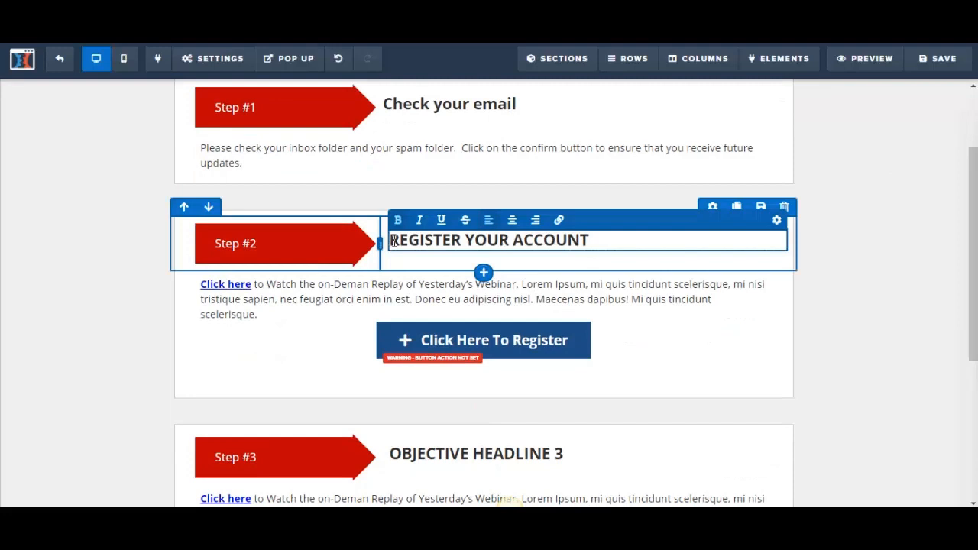
left_click_drag(393, 242, 609, 243)
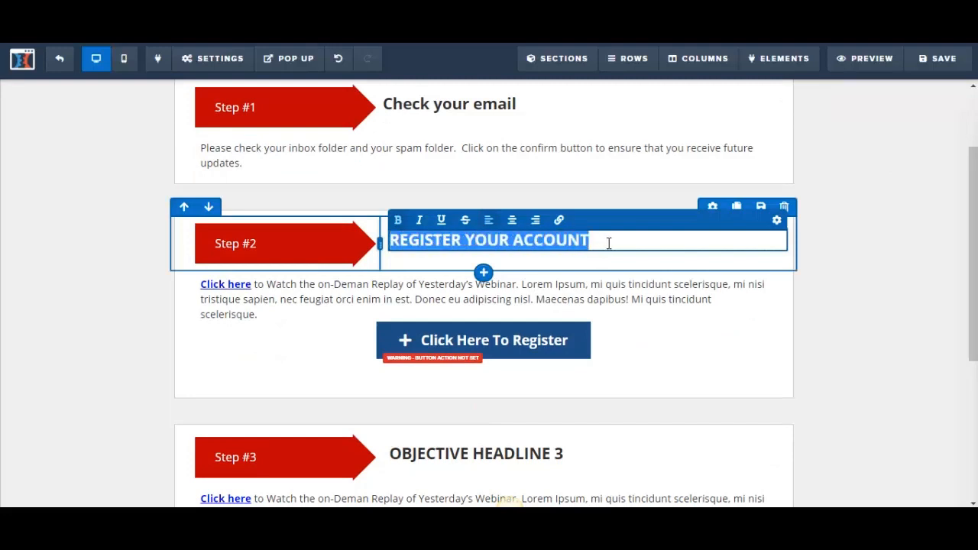
type("Download")
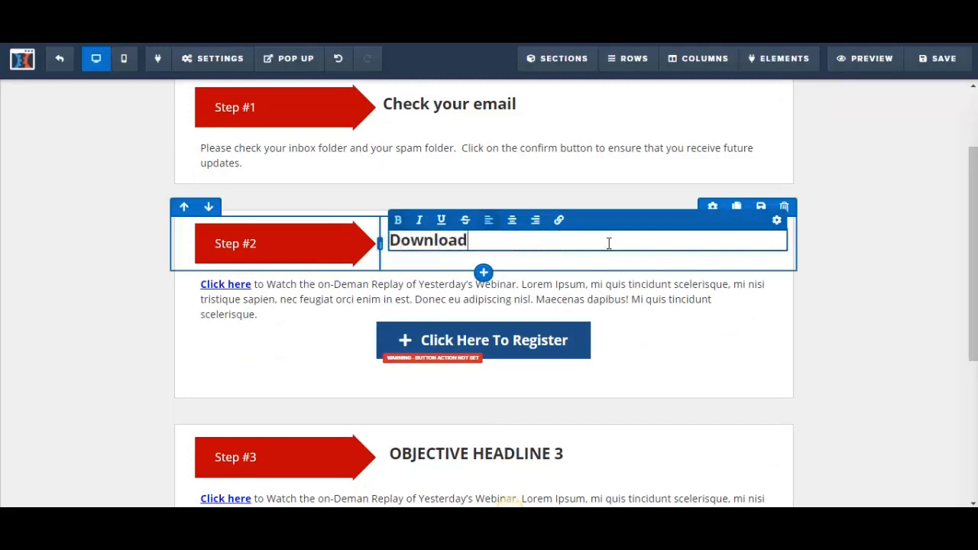
type(" your product.")
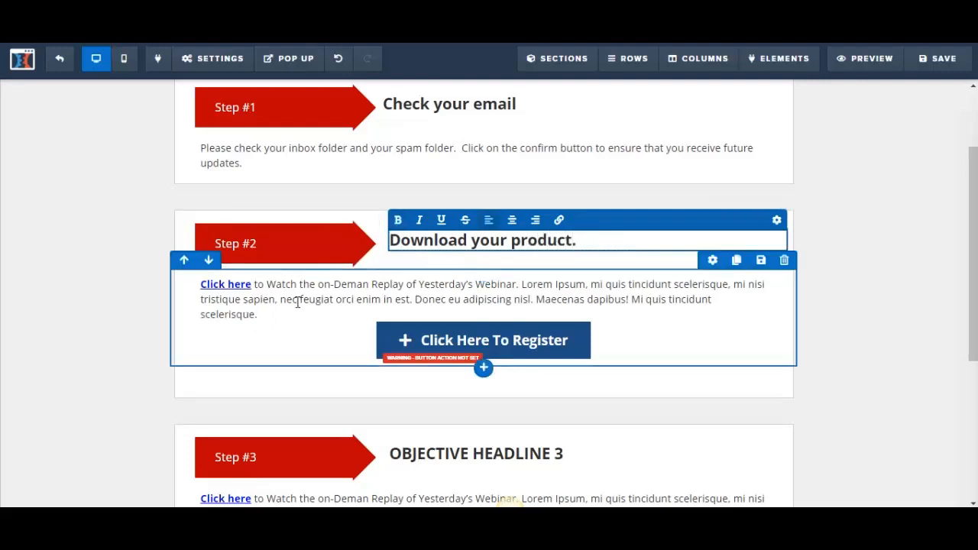
Change the Step #2 button text to "Click Here To Download"
left_click(298, 303)
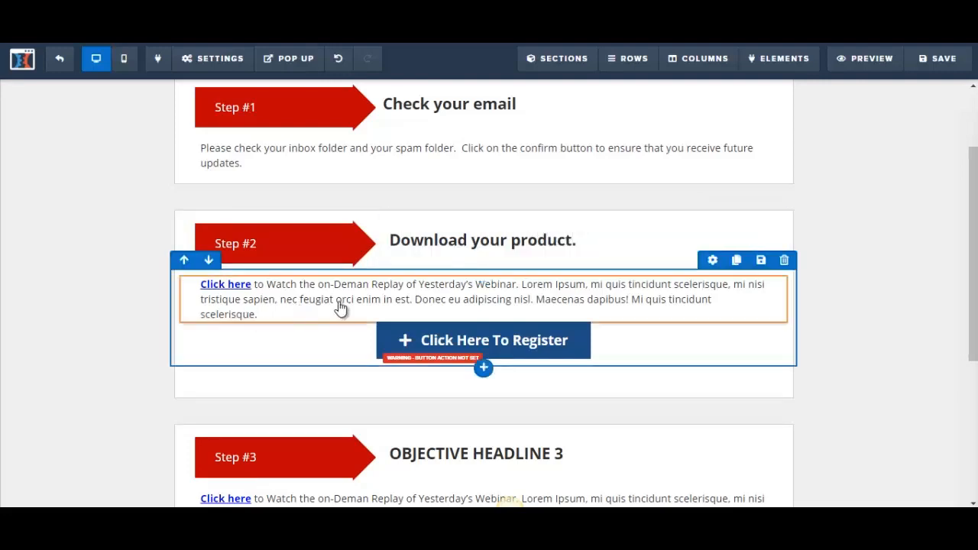
left_click(230, 289)
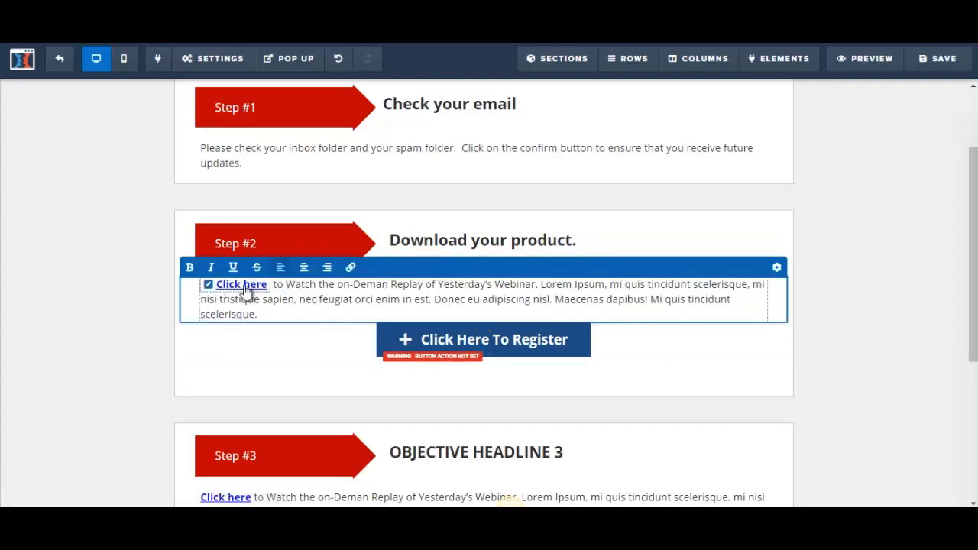
left_click(539, 353)
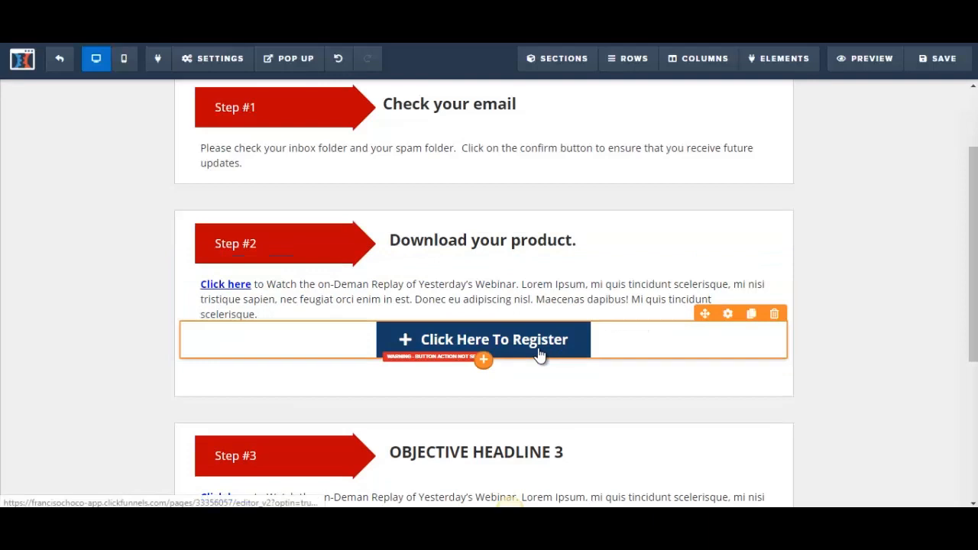
left_click(539, 353)
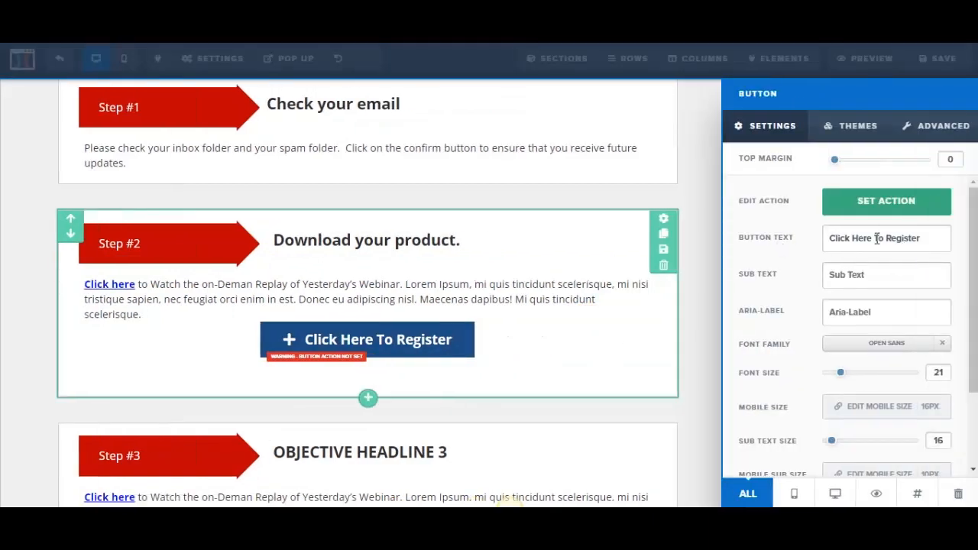
left_click_drag(887, 240, 937, 240)
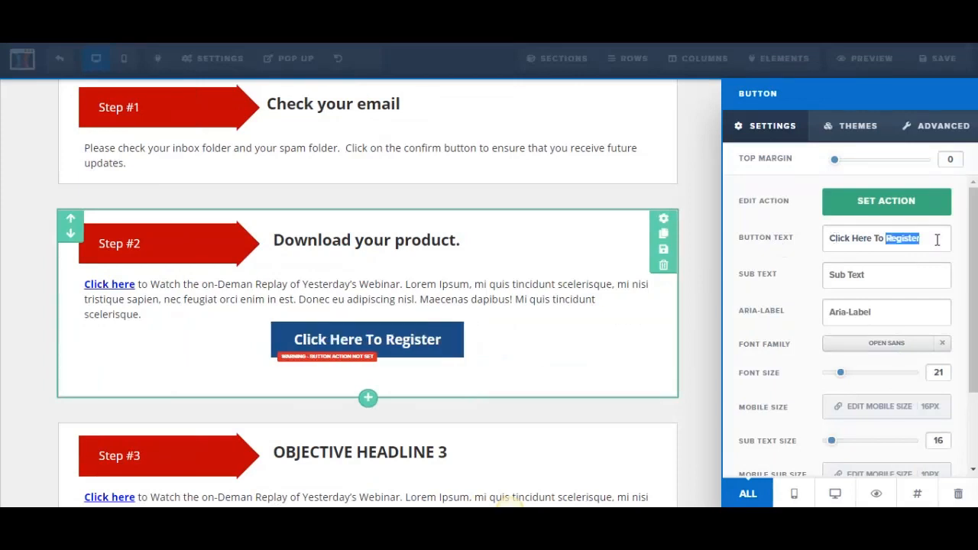
type("Download")
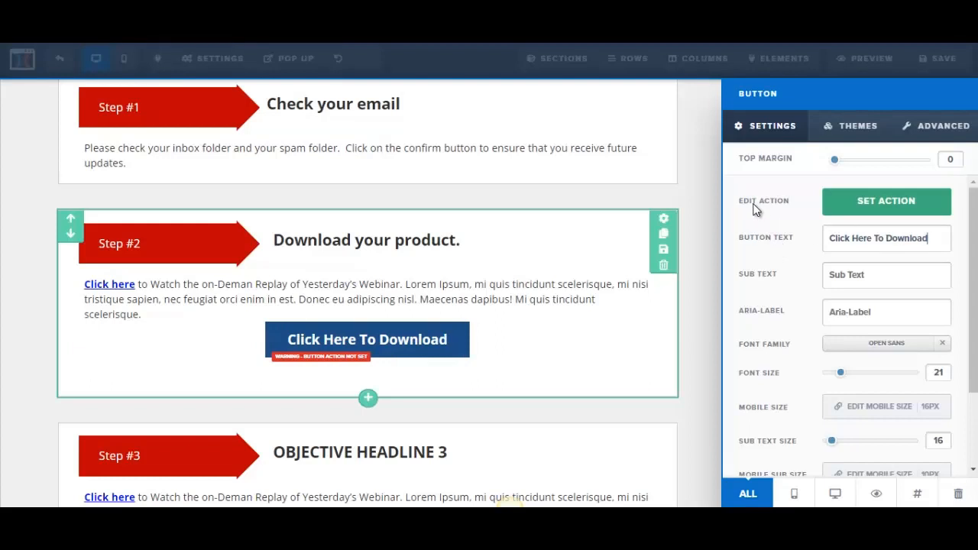
Check the website URL field in the download button's action settings and save the page
left_click(887, 204)
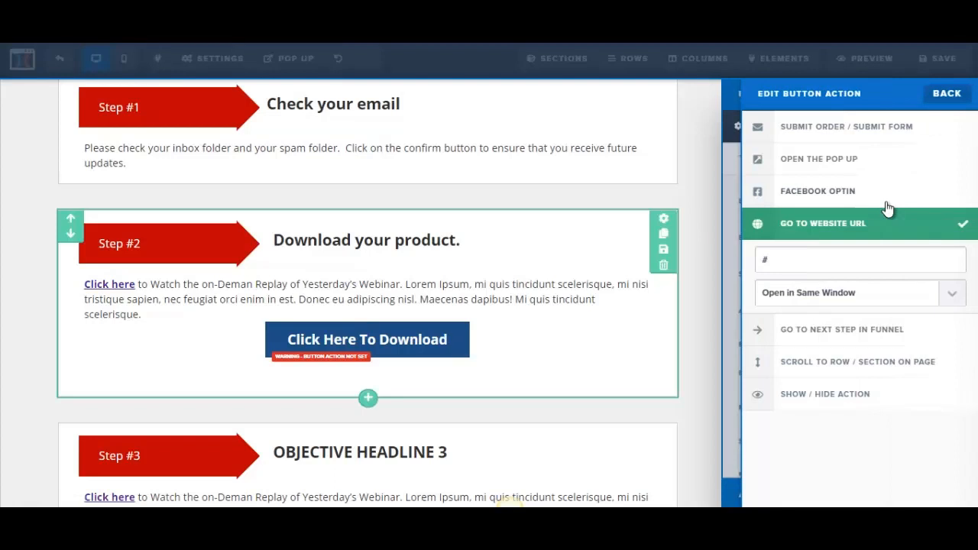
left_click_drag(789, 258, 757, 257)
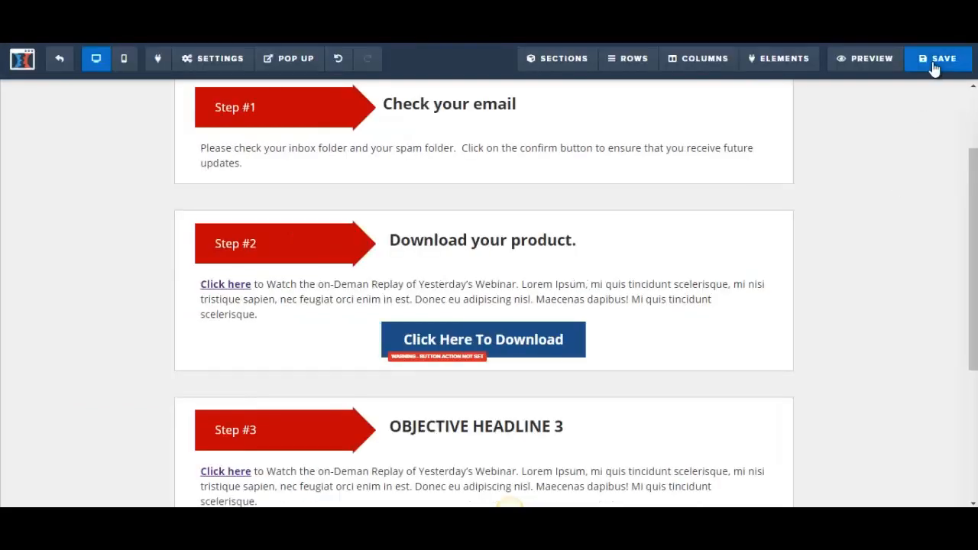
left_click(934, 68)
Delete the Step #3 section headed "OBJECTIVE HEADLINE 3" and confirm the deletion
scroll(489, 290, "down", 2)
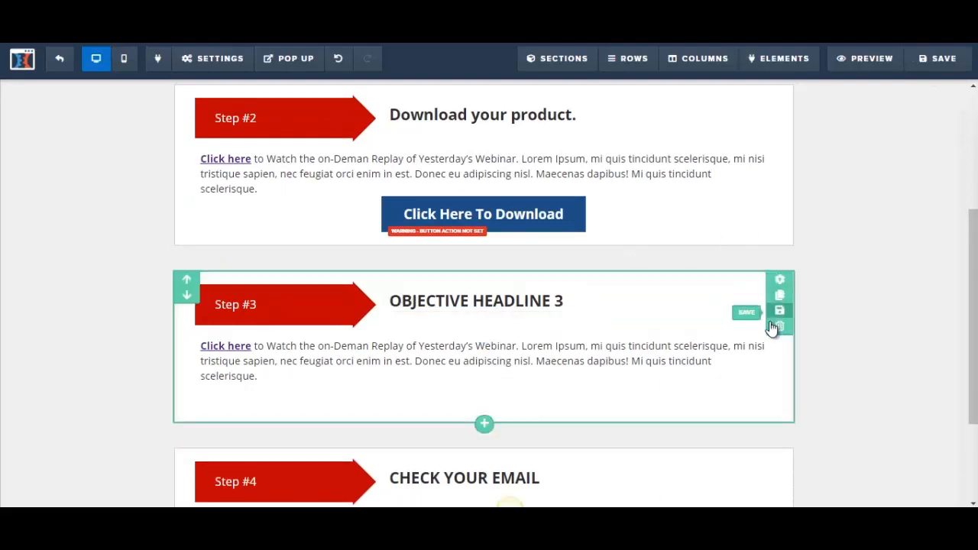
left_click(778, 327)
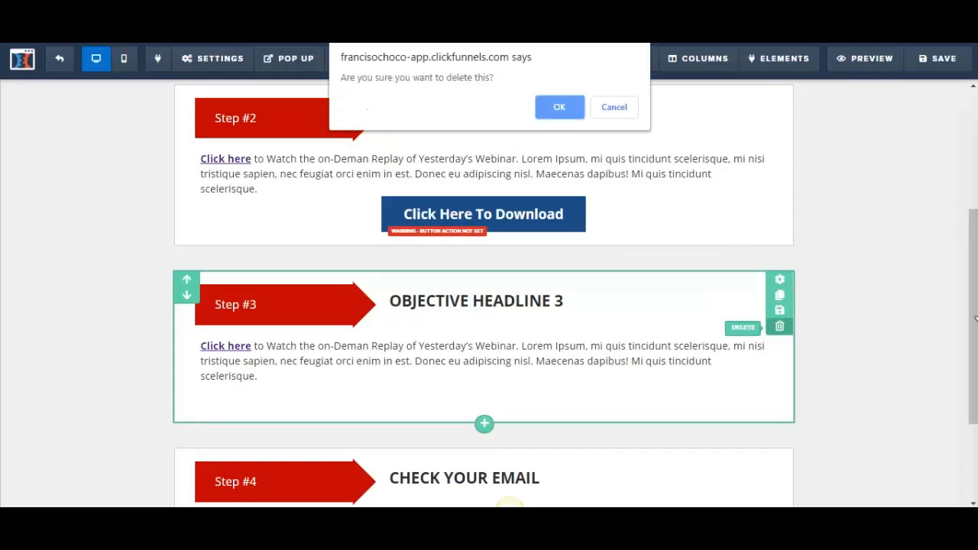
left_click(565, 107)
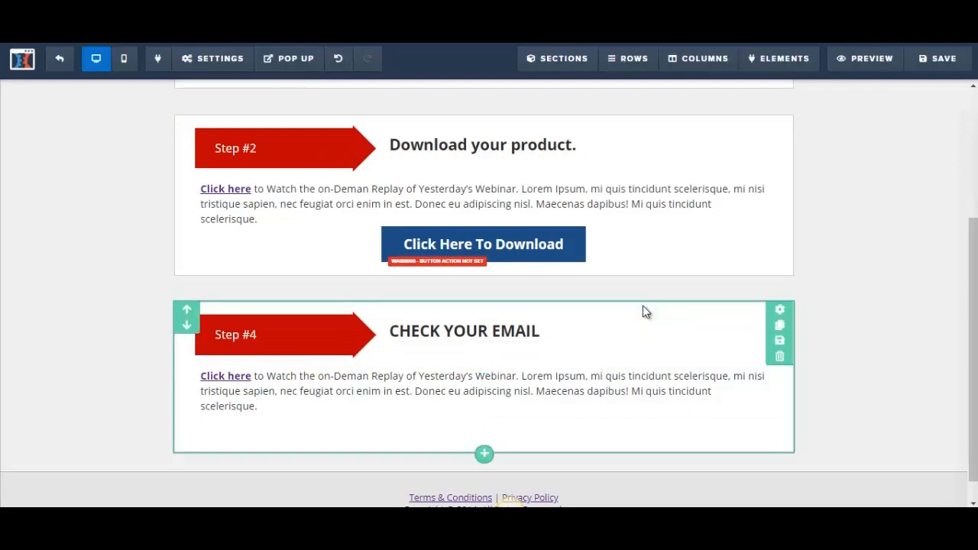
Delete the Step #4 section headed "CHECK YOUR EMAIL" and review the top of the page
left_click_drag(976, 268, 975, 127)
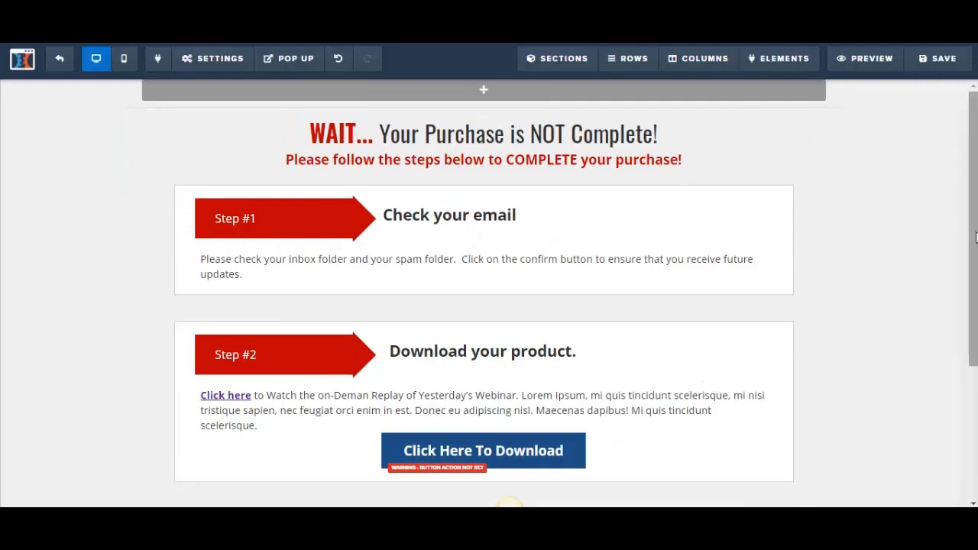
left_click_drag(976, 294, 975, 420)
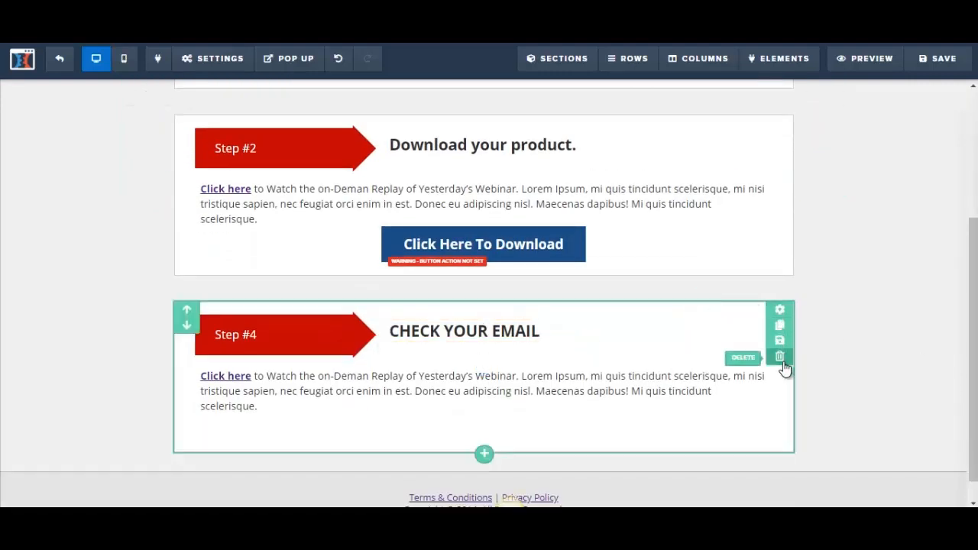
left_click(779, 357)
left_click(570, 112)
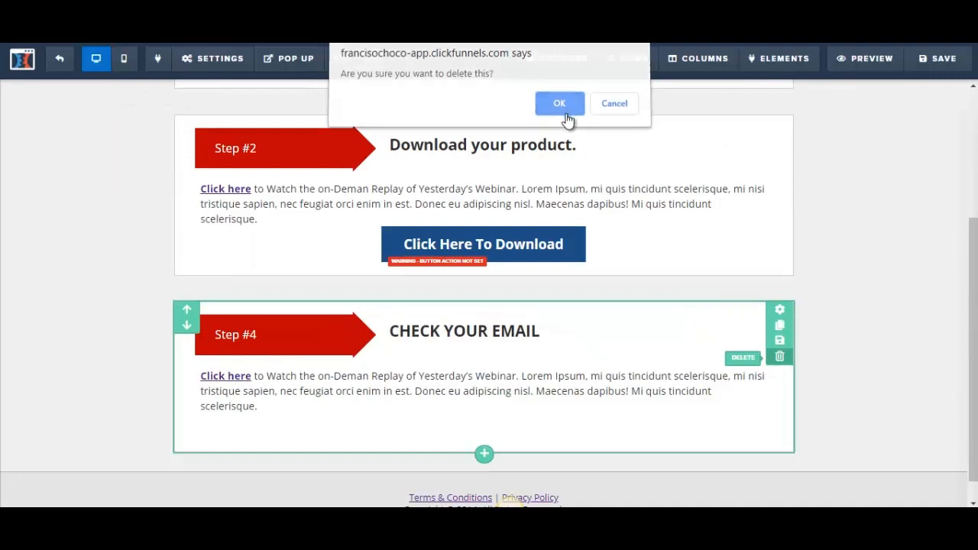
left_click_drag(973, 220, 975, 175)
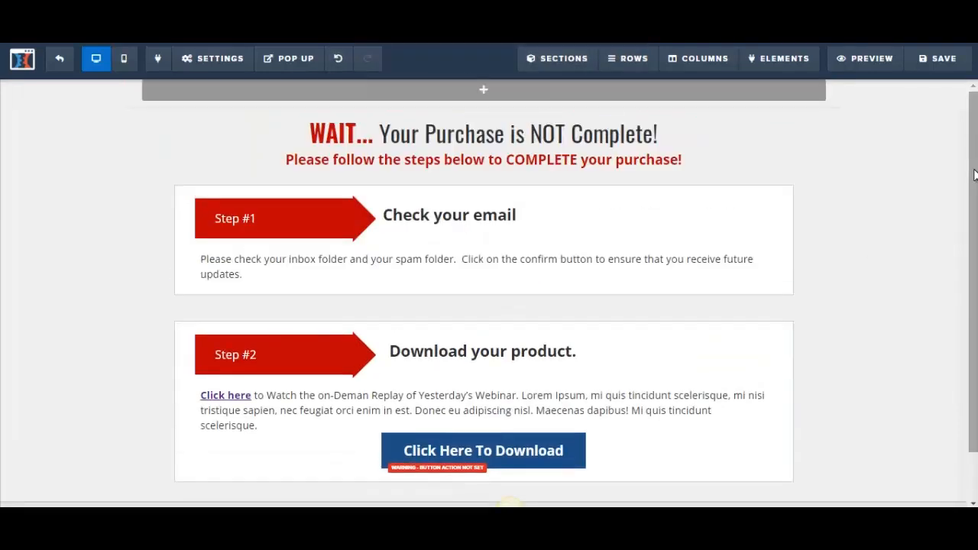